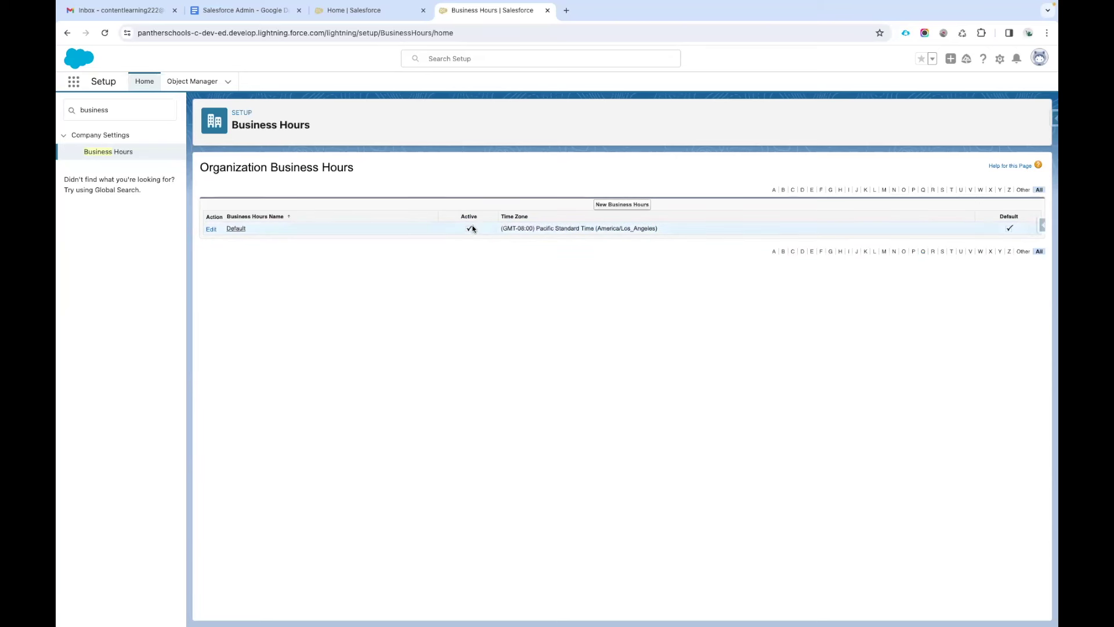
click(235, 228)
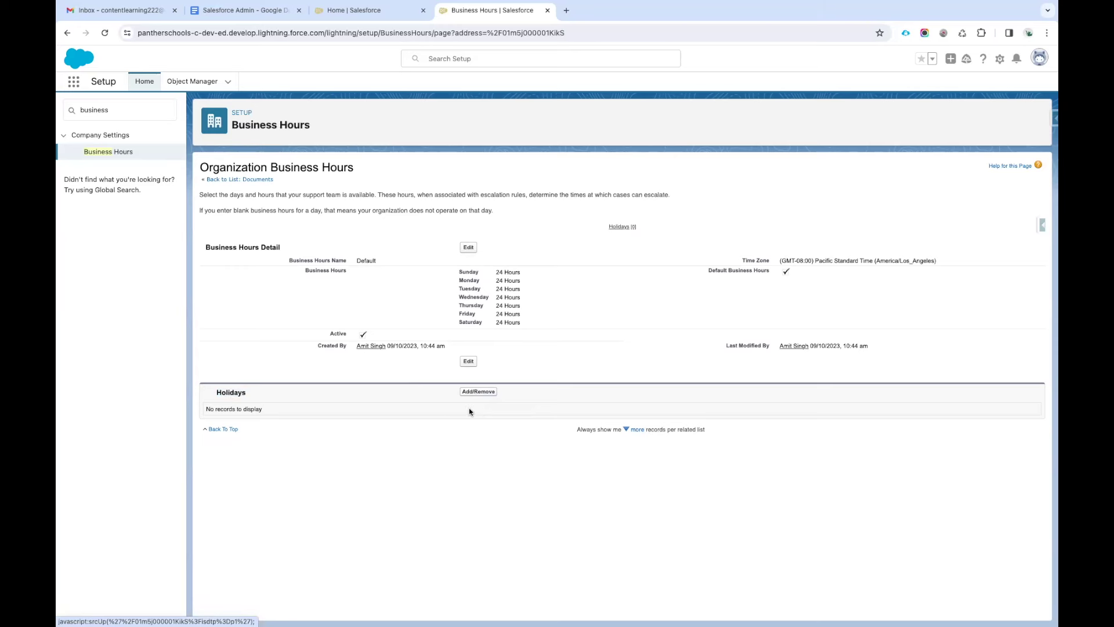
click(248, 179)
click(67, 34)
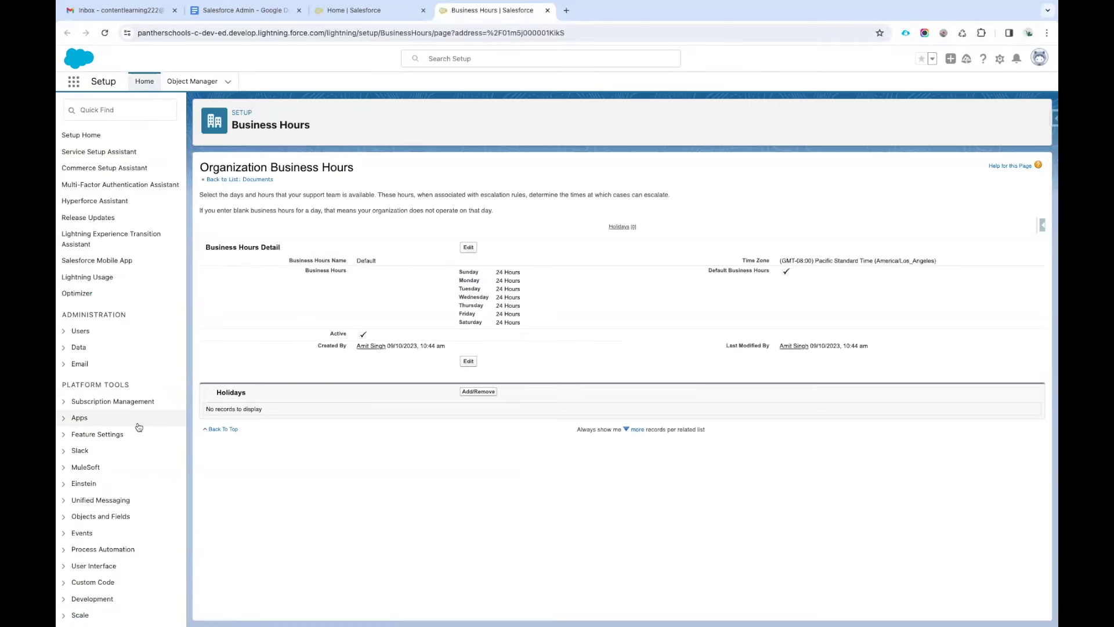
click(98, 116)
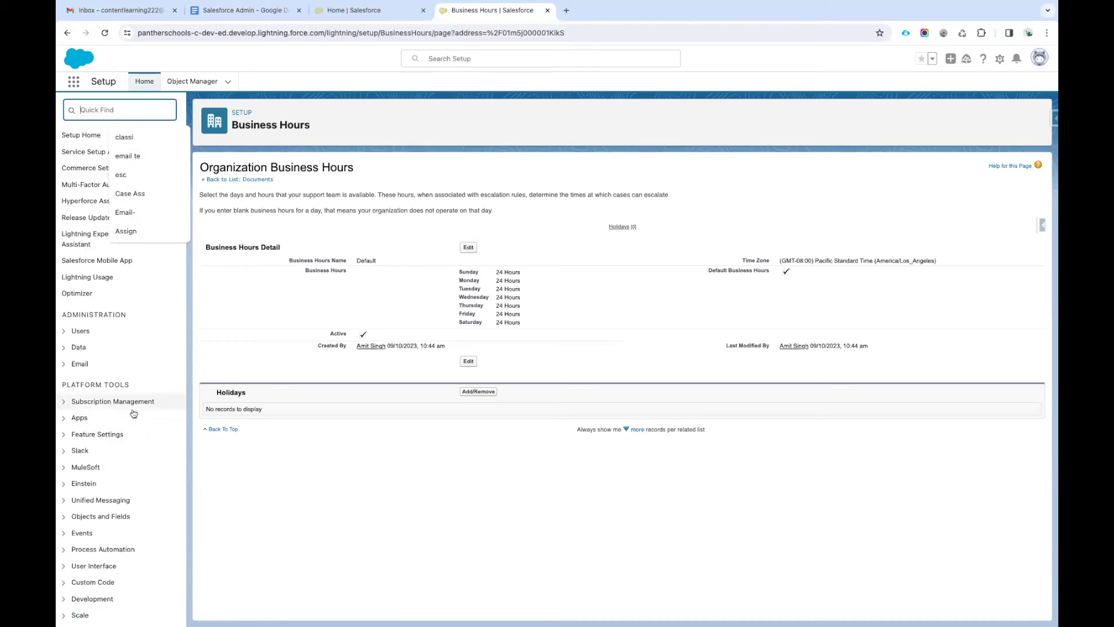
scroll(128, 348, down, 6)
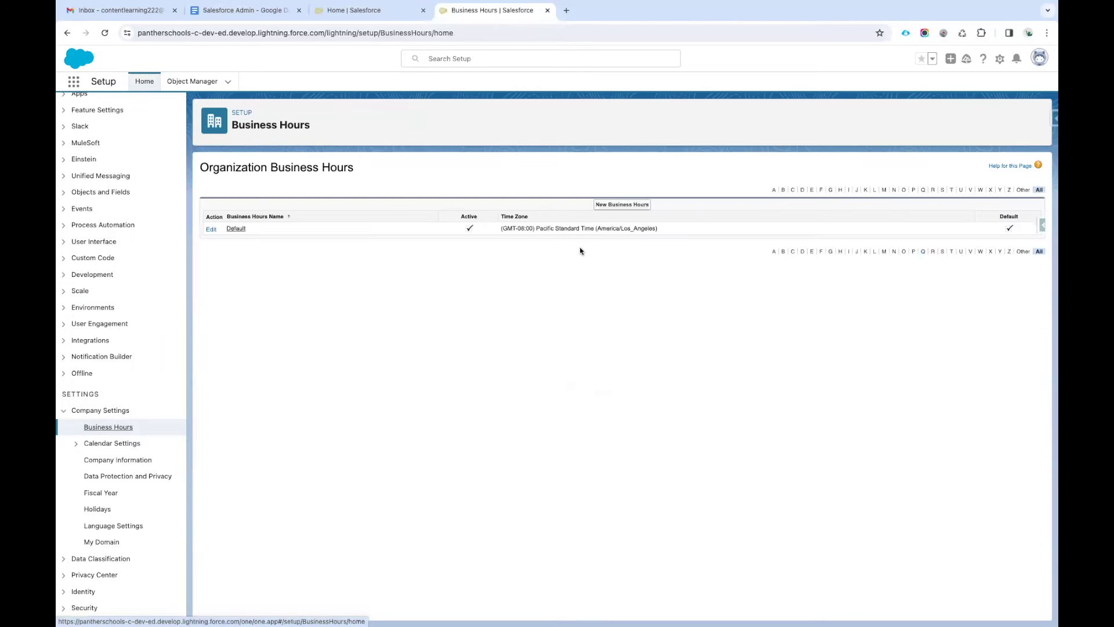
Create new business hours named PantherSchools, ticked as Active and as the organisation default.
click(621, 205)
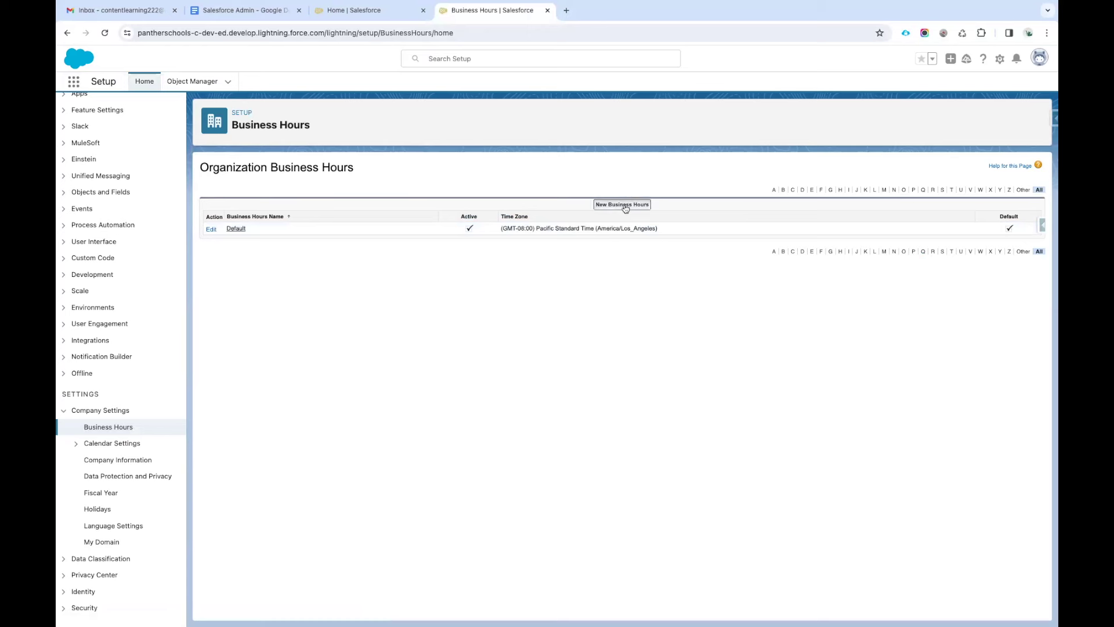
click(385, 253)
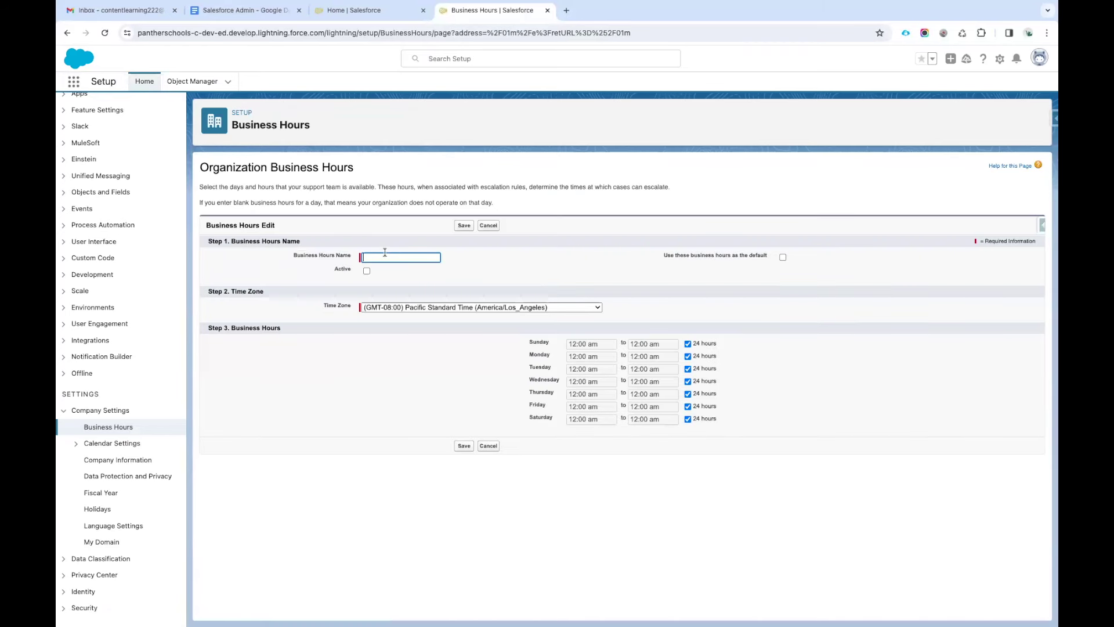
text(Panthe)
click(416, 279)
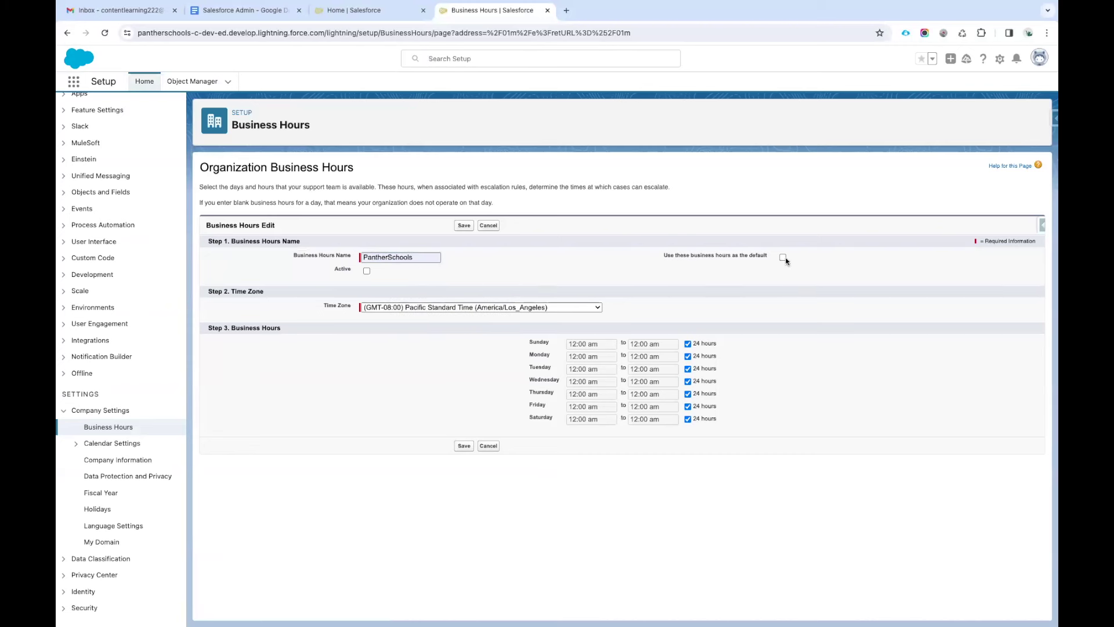
drag(772, 261, 656, 260)
scroll(730, 285, up, 5)
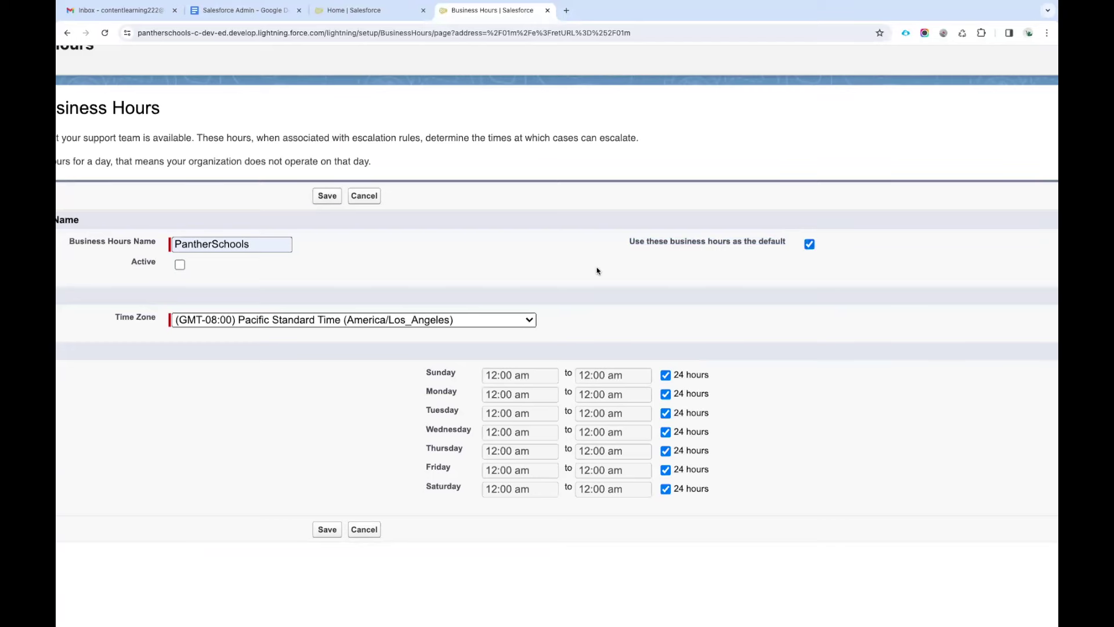
scroll(597, 271, left, 5)
click(361, 265)
scroll(553, 291, down, 1)
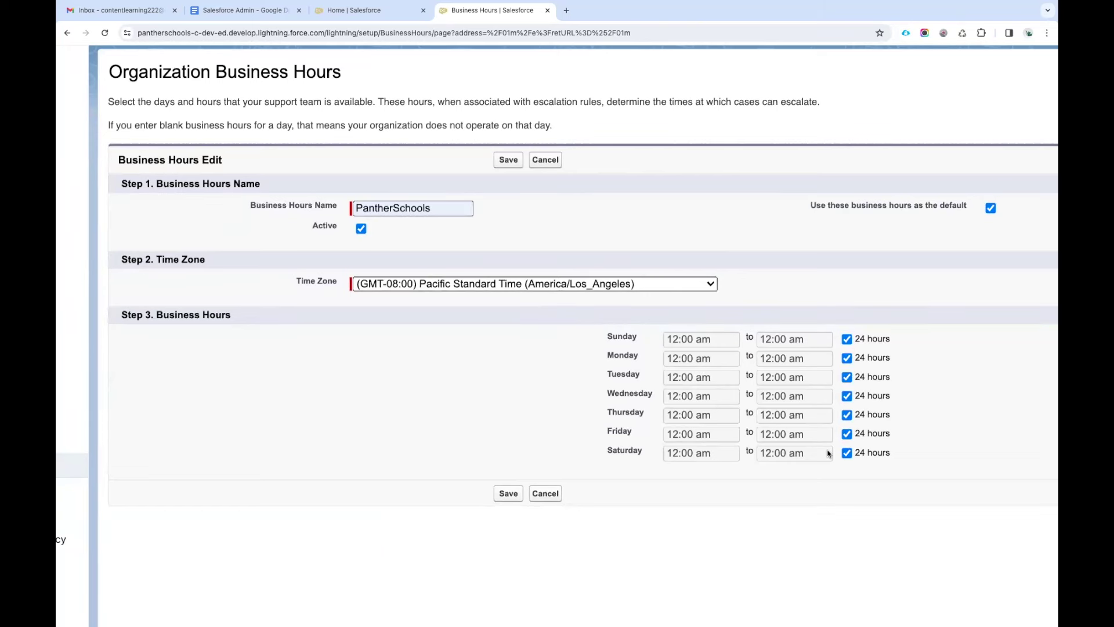
click(468, 283)
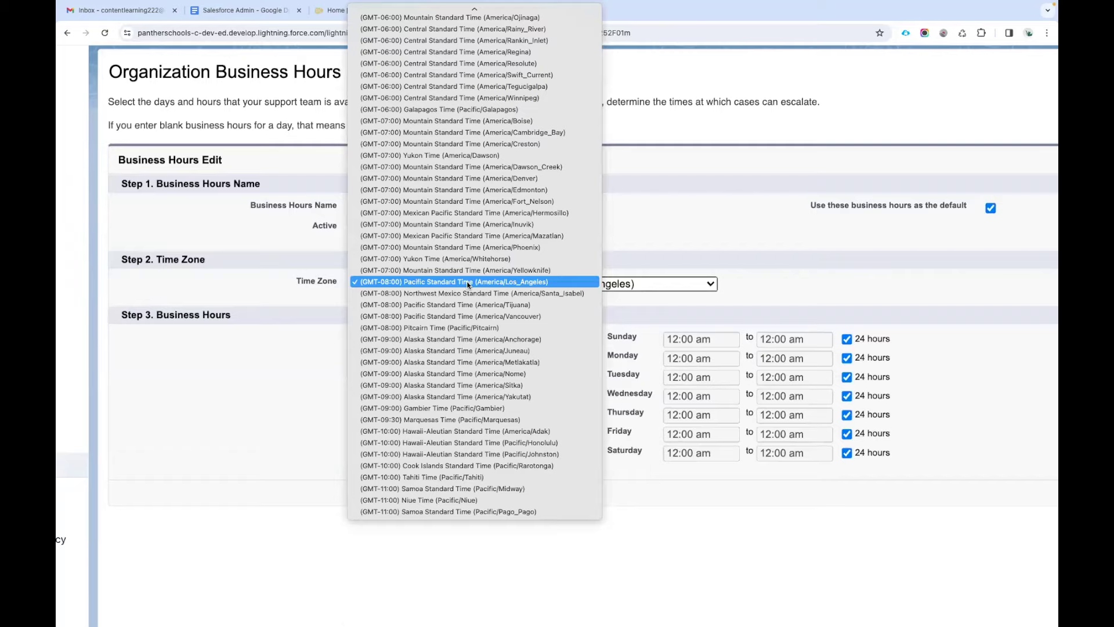
Set the time zone to (GMT+05:30) India Standard Time (Asia/Kolkata).
scroll(468, 284, up, 20)
scroll(468, 284, up, 20)
scroll(468, 284, up, 20)
scroll(468, 284, up, 6)
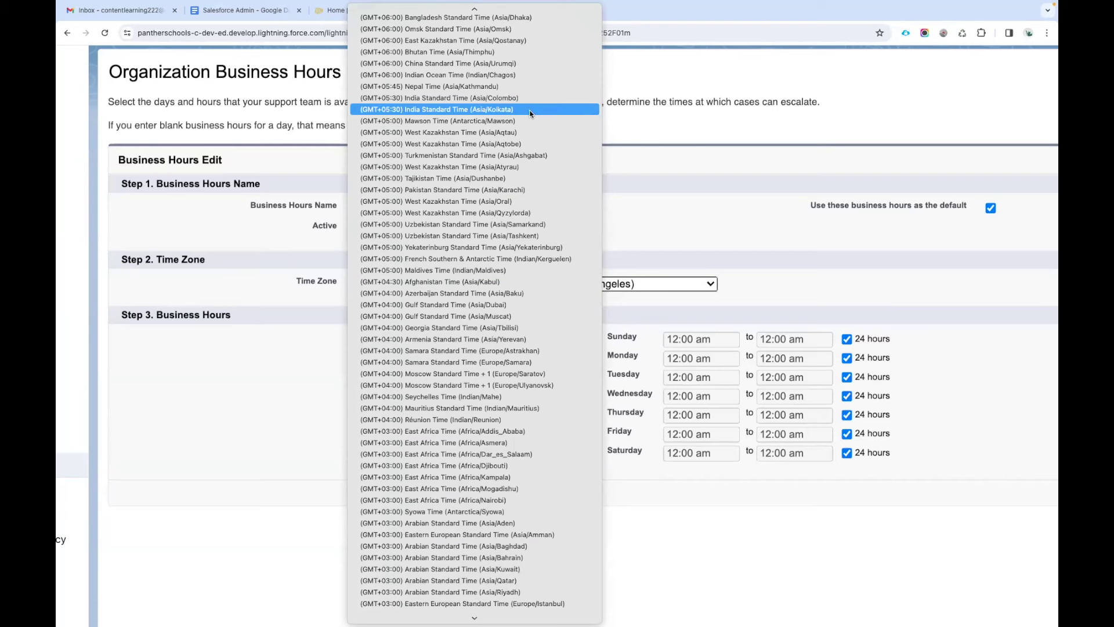
click(518, 109)
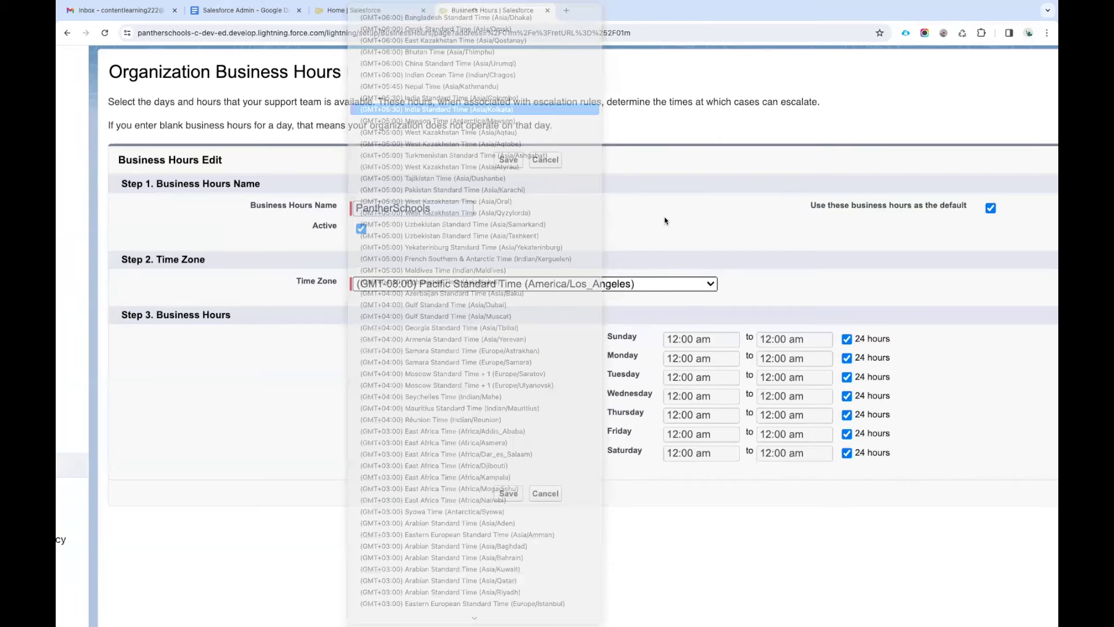
Untick 24 hours for Sunday, Monday, Tuesday, Wednesday, Thursday and Friday.
click(848, 340)
click(848, 358)
click(847, 377)
click(847, 396)
click(848, 415)
click(847, 434)
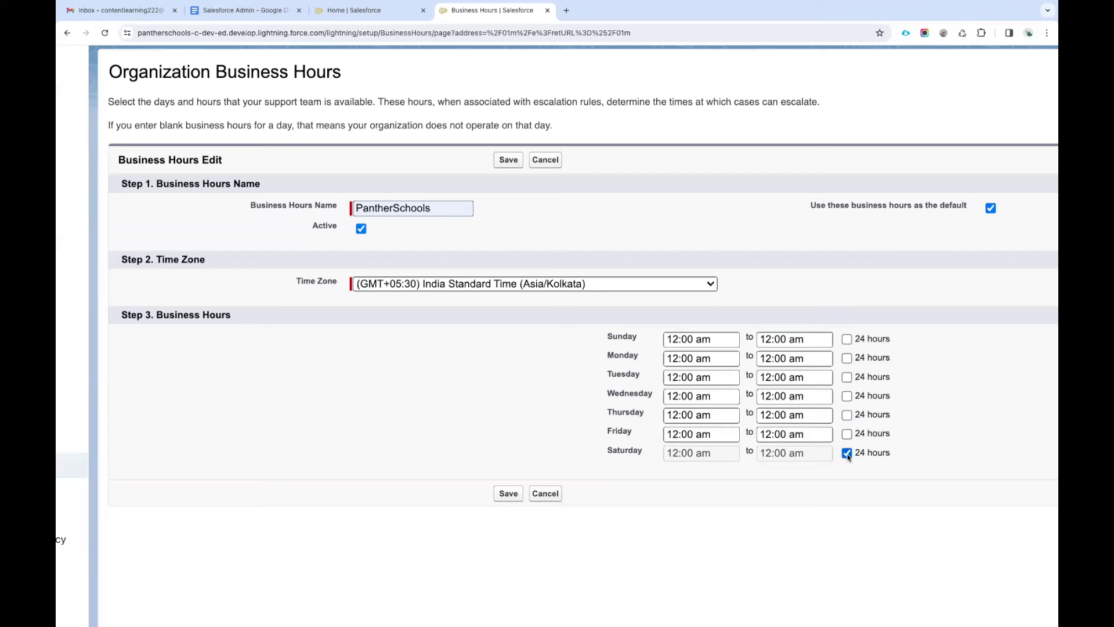
Untick Saturday's 24 hours and set Sunday and Saturday opening and closing times to 00:00.
click(846, 454)
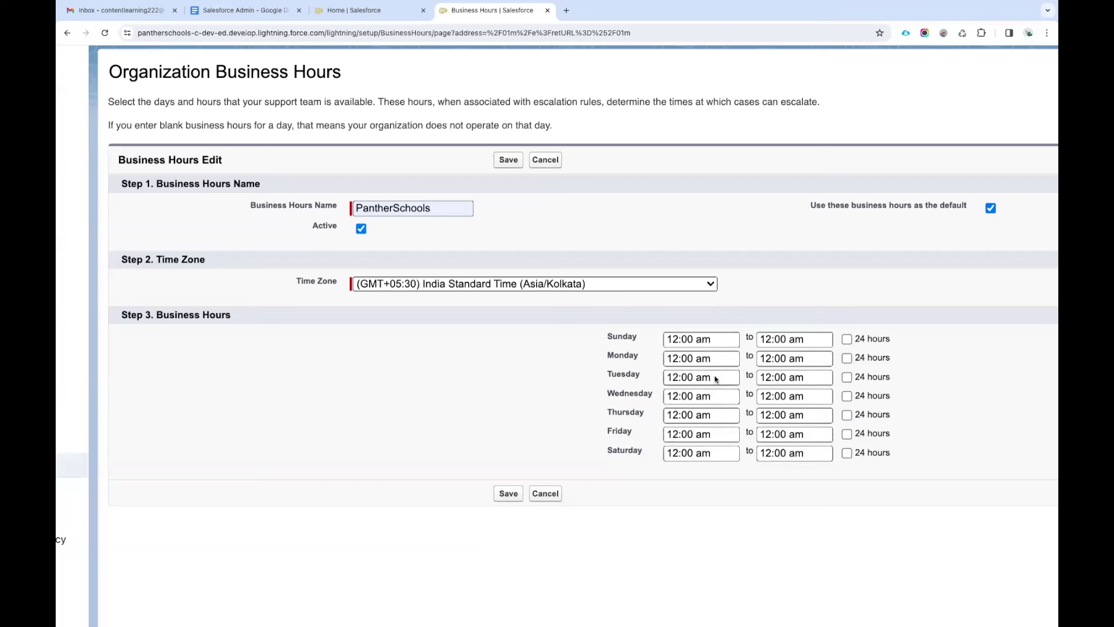
click(703, 339)
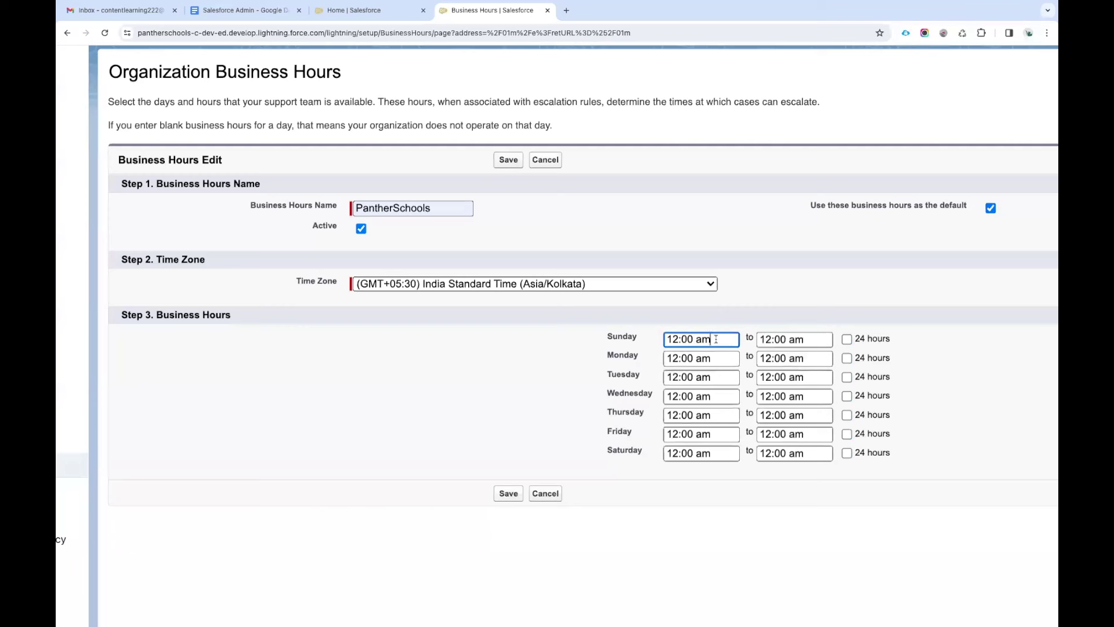
double_click(672, 339)
text(00)
double_click(765, 339)
text(00)
triple_click(696, 339)
double_click(672, 452)
text(00)
click(774, 454)
double_click(774, 454)
text(00)
click(769, 486)
Set Monday's hours to 09:00 am–06:00 pm and copy the closing time.
double_click(679, 357)
key(BackSpace)
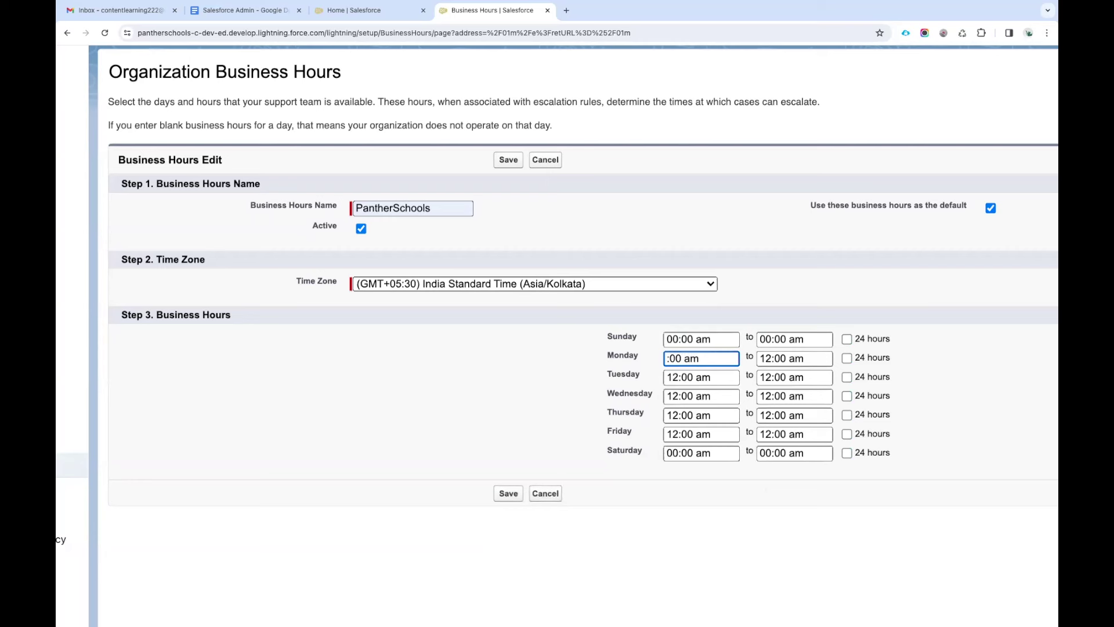
text(09)
double_click(767, 358)
key(BackSpace)
text(06)
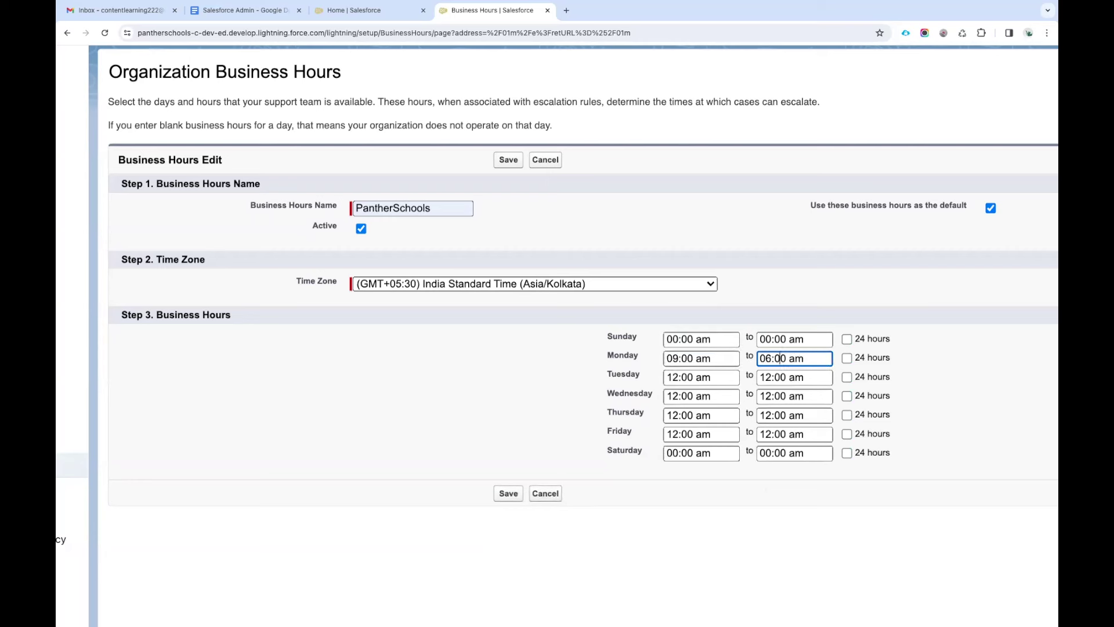
key(Delete)
key(ctrl+a)
key(ctrl+c)
Paste 06:00 pm as the closing time for Tuesday through Friday.
click(792, 378)
key(ctrl+a)
key(ctrl+v)
click(784, 396)
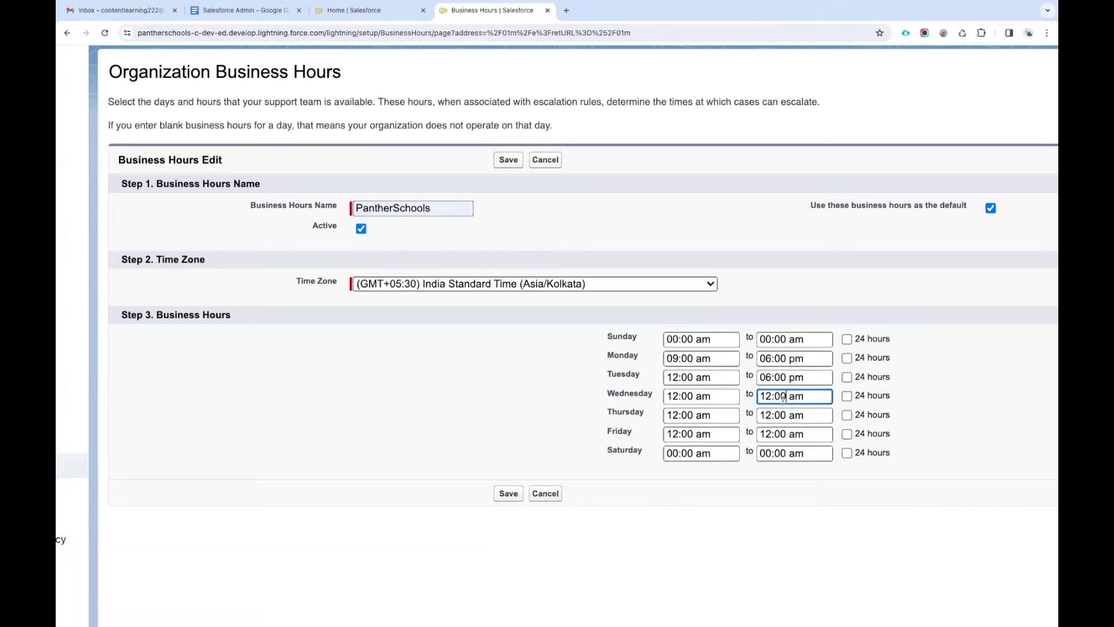
key(ctrl+a)
key(ctrl+v)
click(782, 415)
key(ctrl+a)
key(ctrl+v)
click(782, 453)
key(ctrl+a)
click(781, 434)
key(ctrl+a)
key(ctrl+v)
Copy Monday's 09:00 am opening time to Tuesday through Friday and save the business hours.
click(687, 359)
key(ctrl+a)
key(ctrl+c)
click(685, 373)
key(ctrl+a)
key(ctrl+v)
click(688, 397)
key(ctrl+a)
key(ctrl+v)
click(692, 415)
key(ctrl+a)
key(ctrl+v)
click(695, 435)
key(ctrl+a)
key(ctrl+v)
click(503, 495)
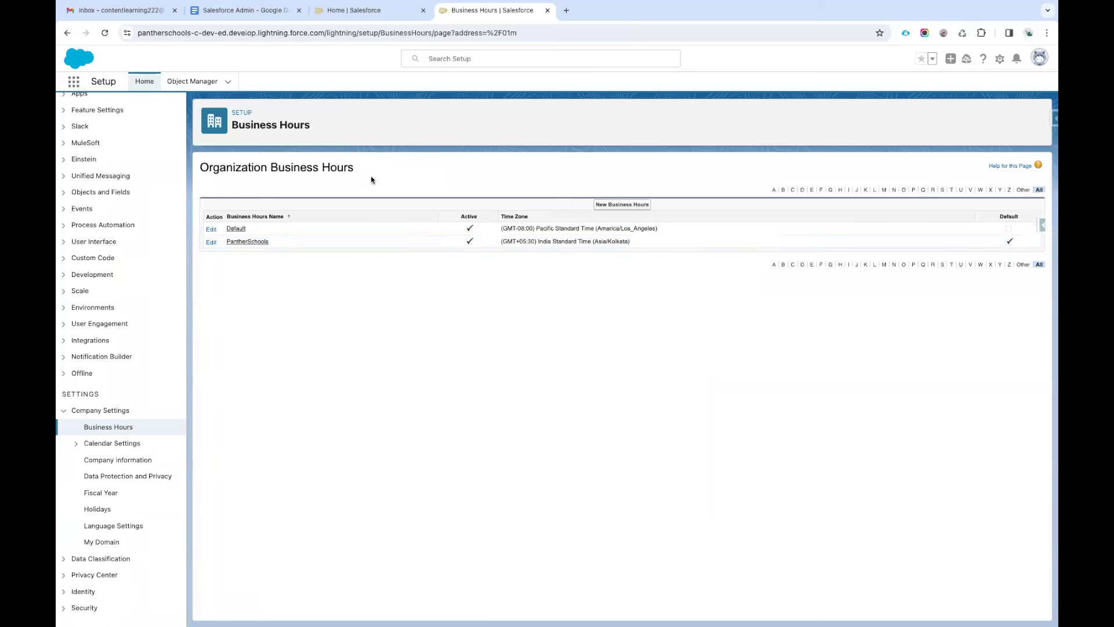
In Object Manager, search 'ca', open Case and edit its Case Layout page layout.
click(193, 87)
click(864, 117)
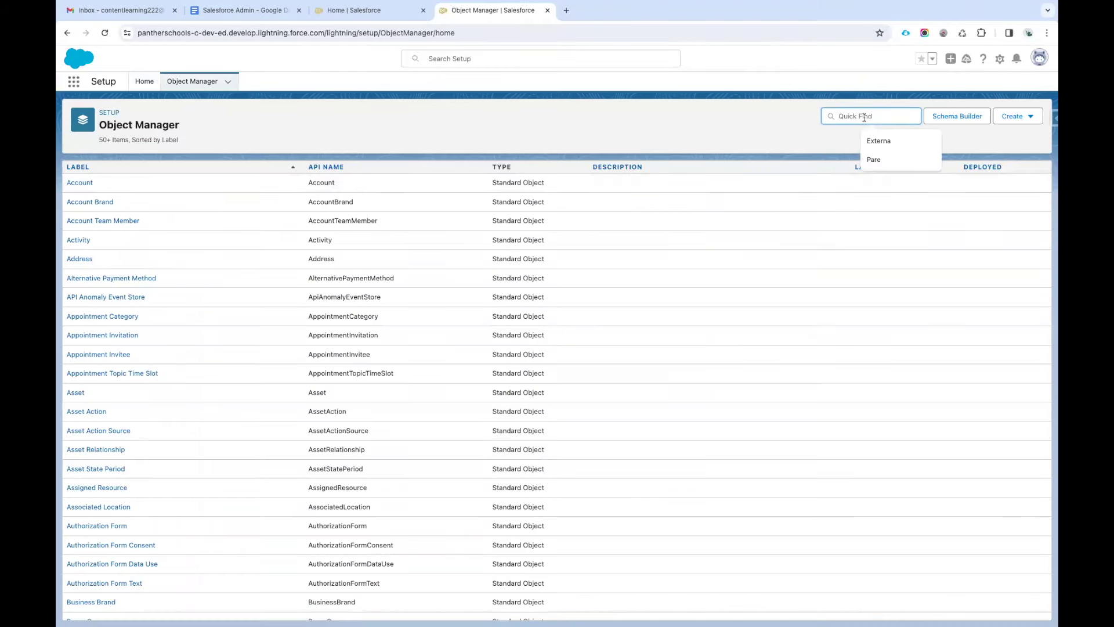
text(case)
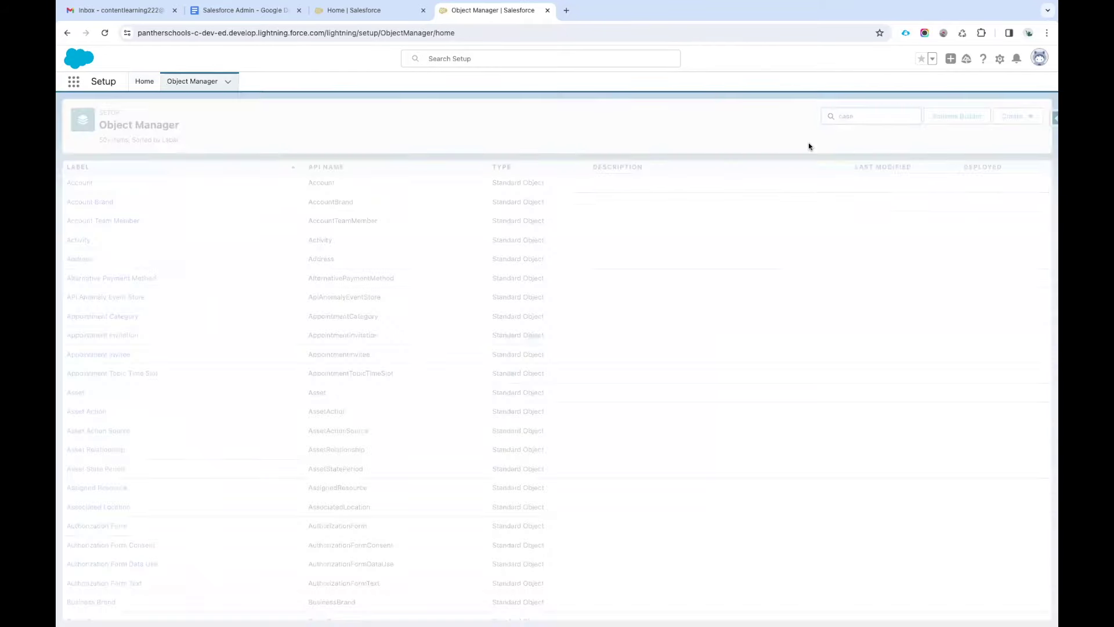
click(73, 183)
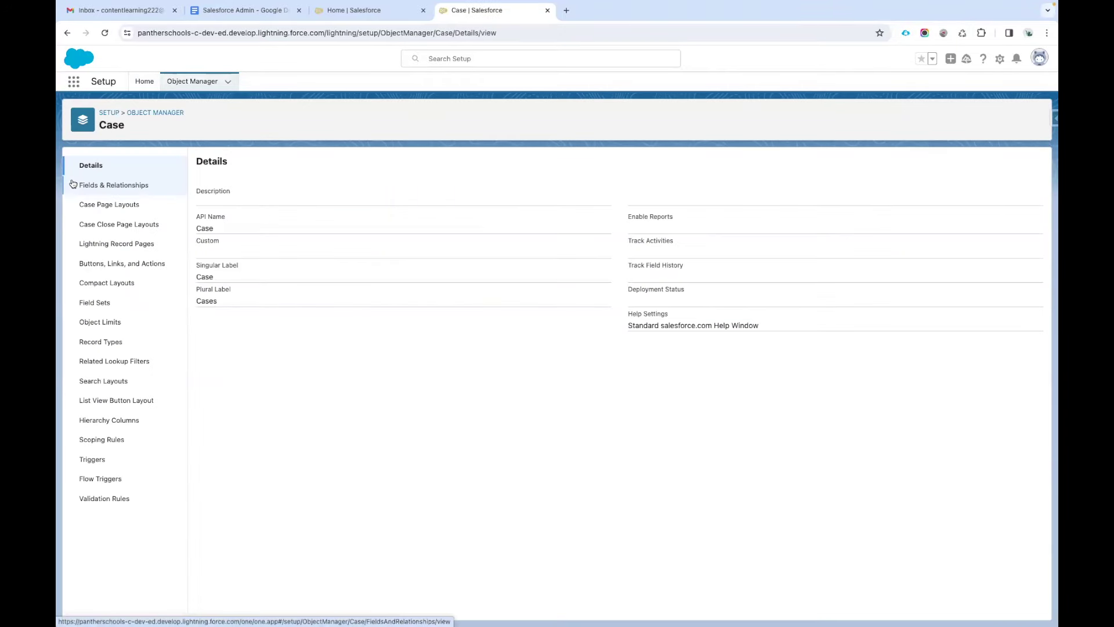
click(91, 205)
click(198, 288)
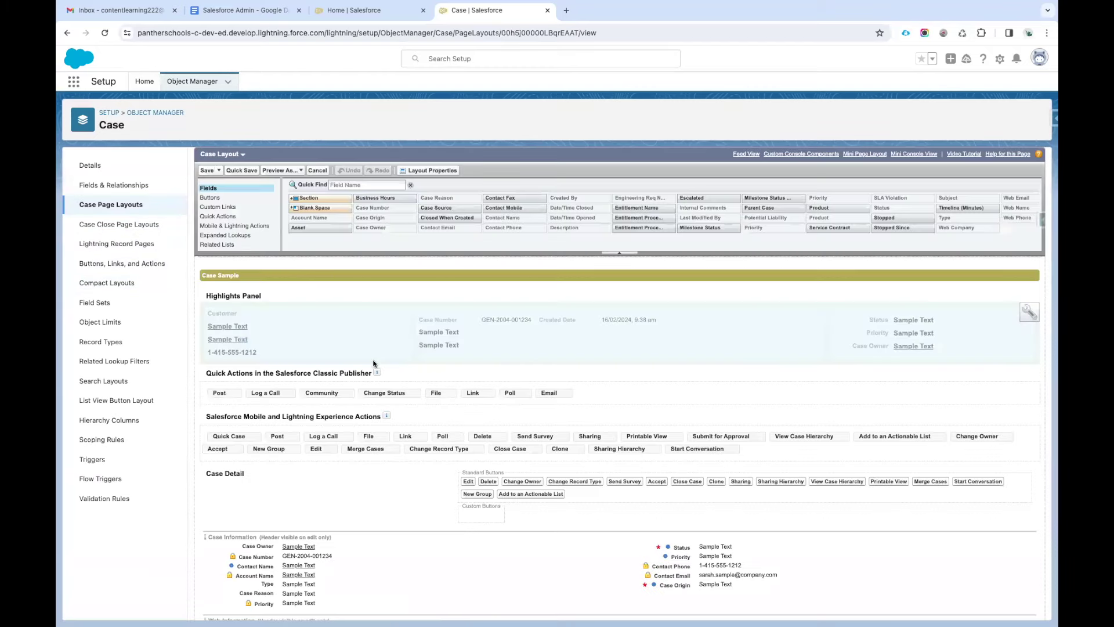
Add the Business Hours field to the Case Information section, filtering fields by 'bu'.
scroll(371, 357, down, 2)
click(369, 169)
text(bu)
drag(321, 204, 708, 410)
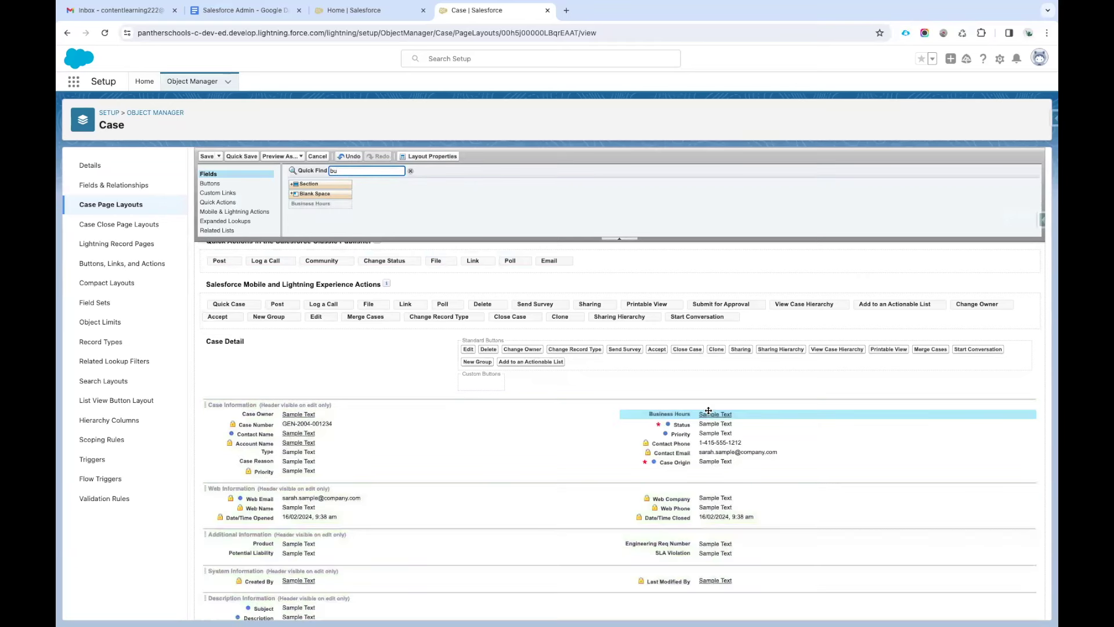
Show the Web Information and Additional Information section headers on detail pages.
click(1030, 404)
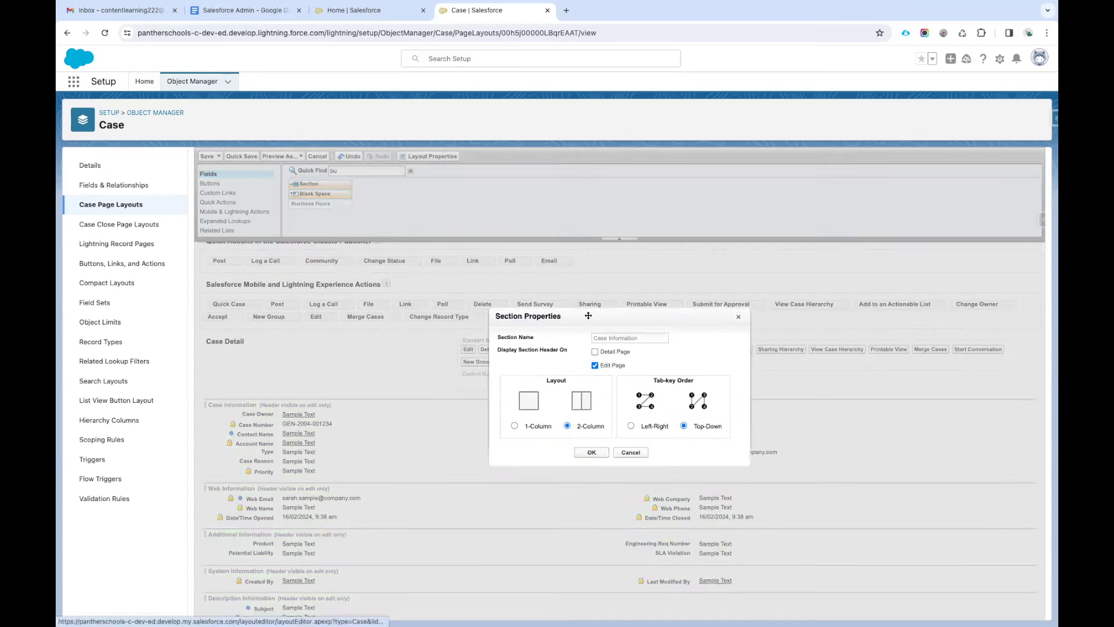
click(591, 453)
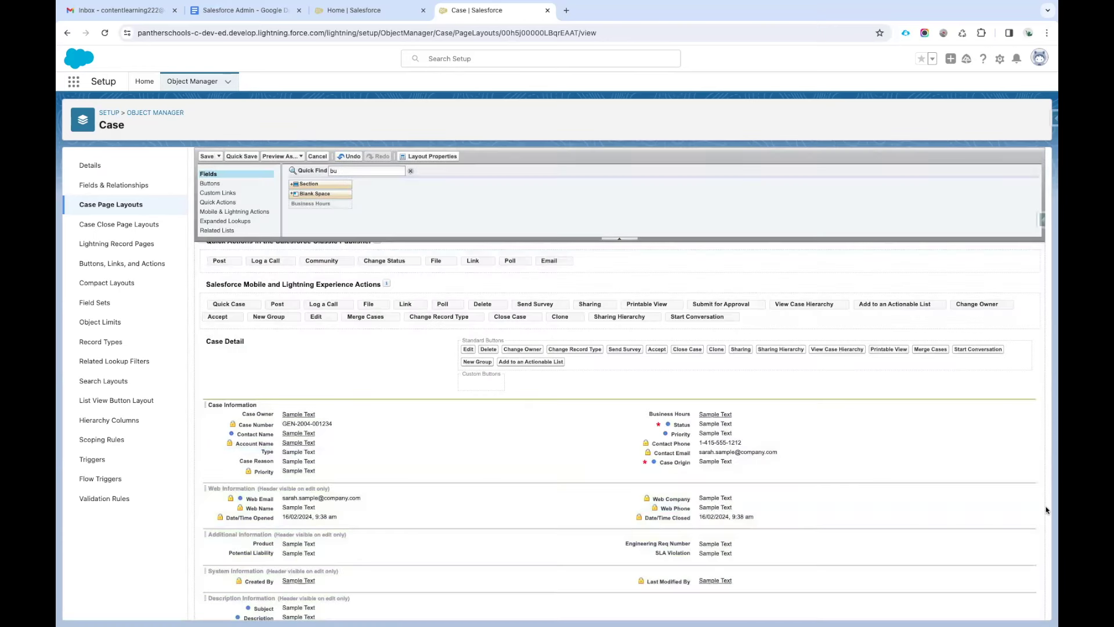
click(1030, 488)
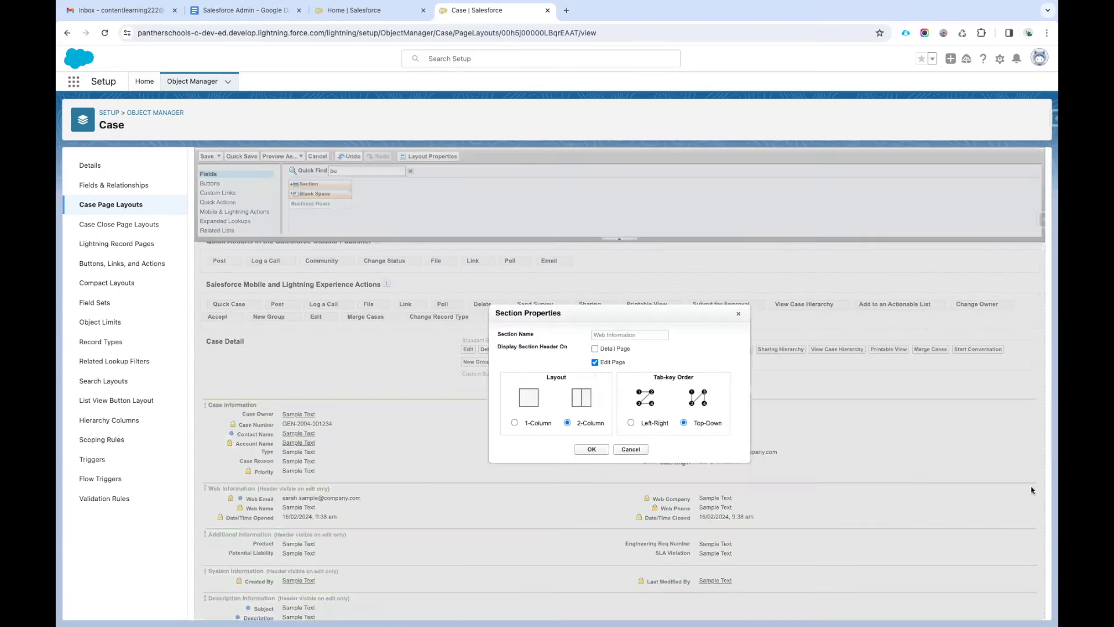
click(594, 349)
click(591, 449)
click(1031, 534)
click(594, 349)
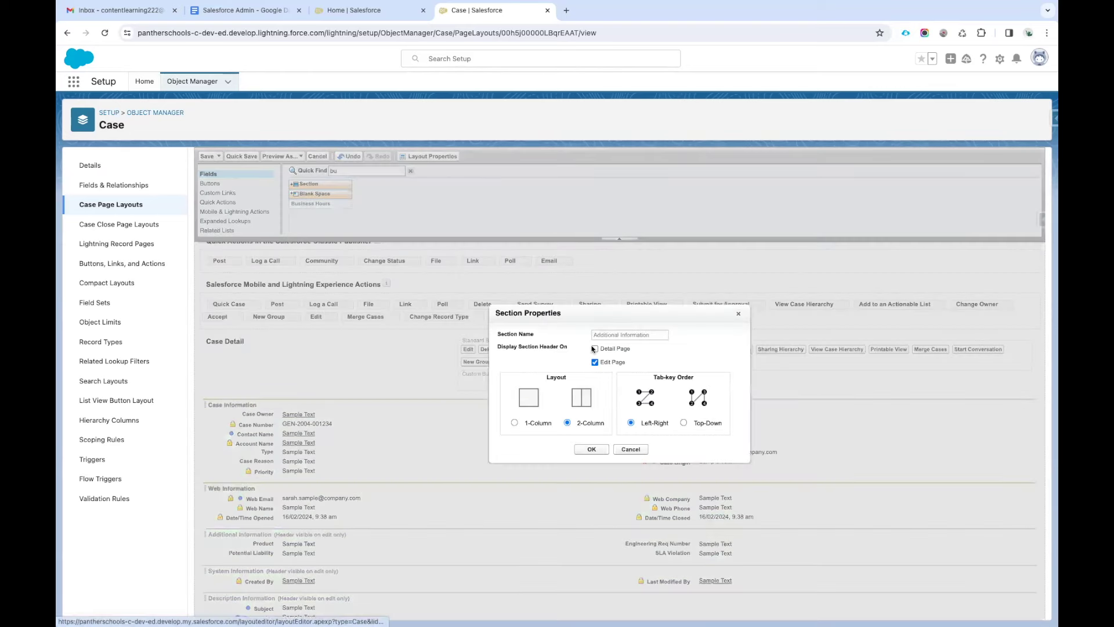
click(592, 448)
Show the System Information, Description Information and Custom Links headers on detail pages.
scroll(804, 525, down, 1)
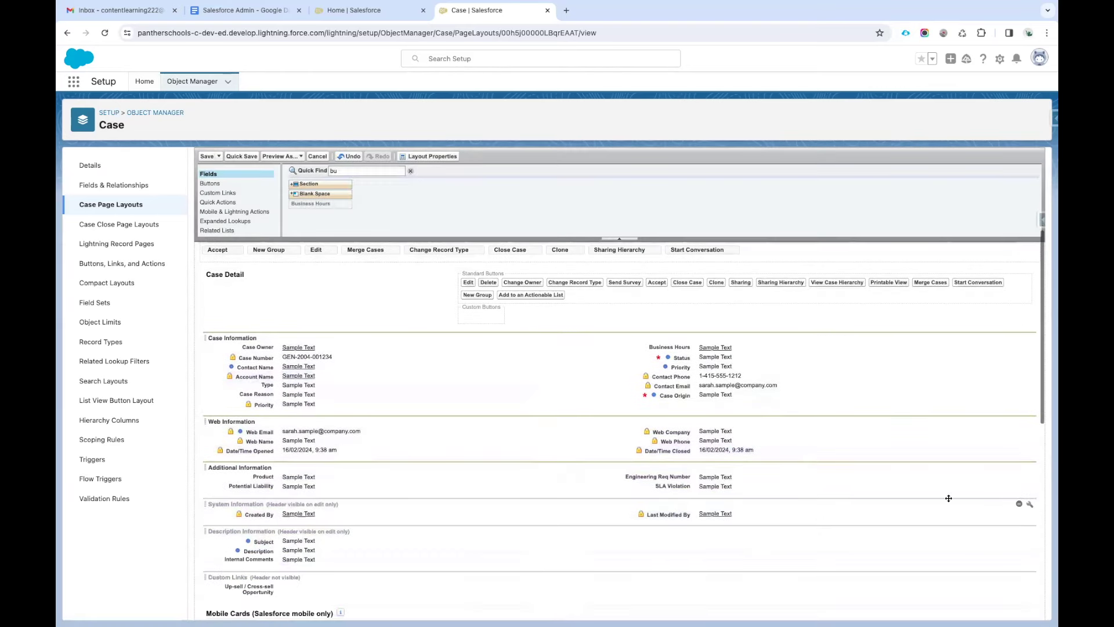
click(1030, 506)
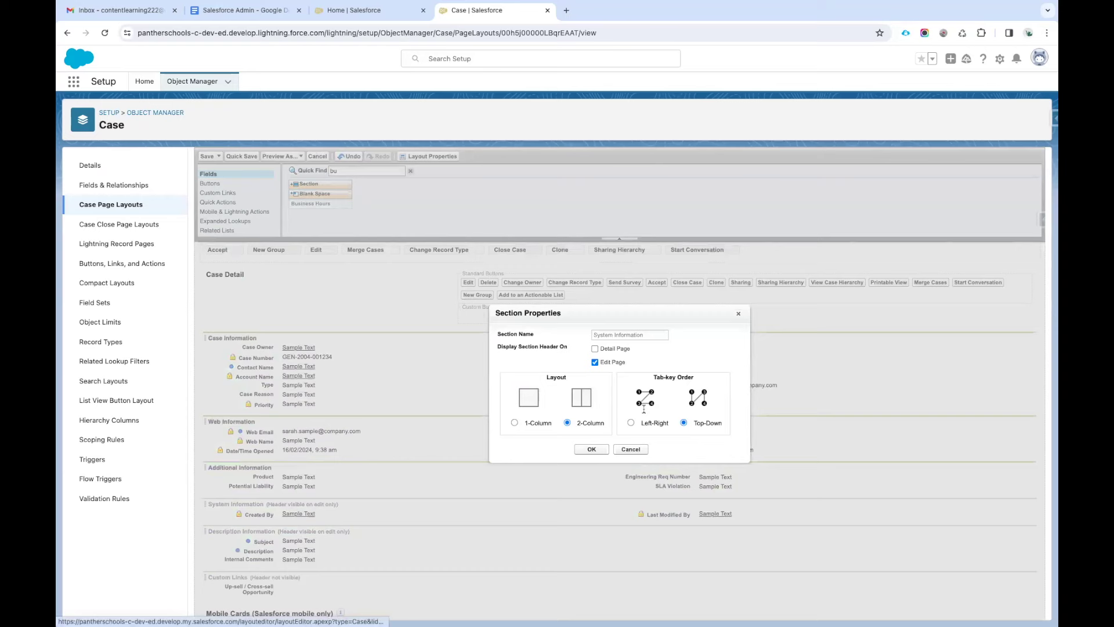
click(595, 349)
click(591, 449)
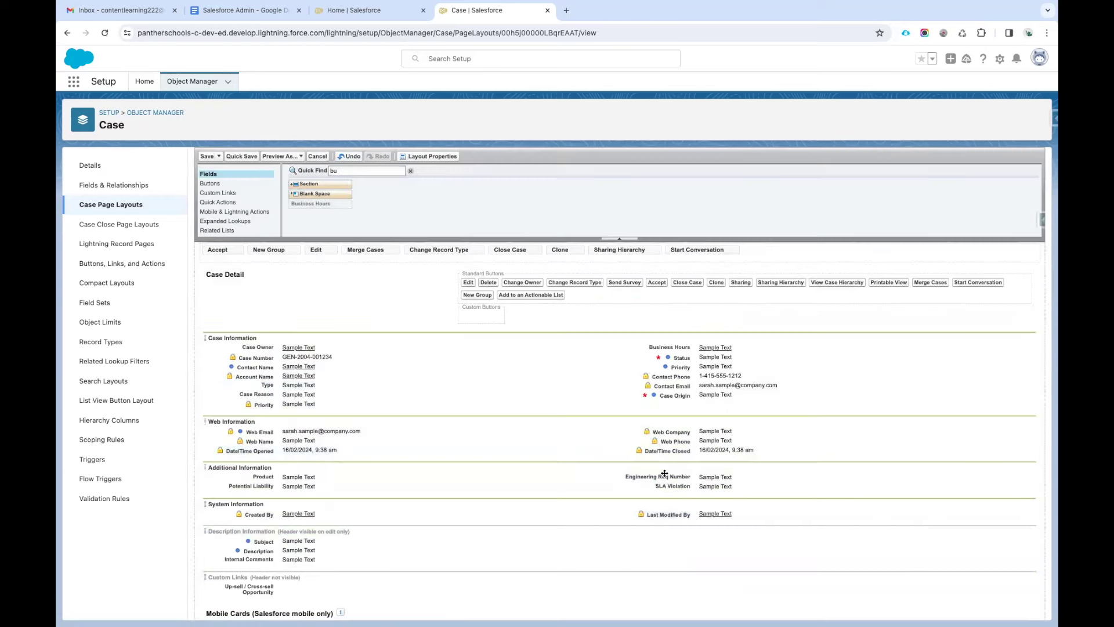
click(1031, 532)
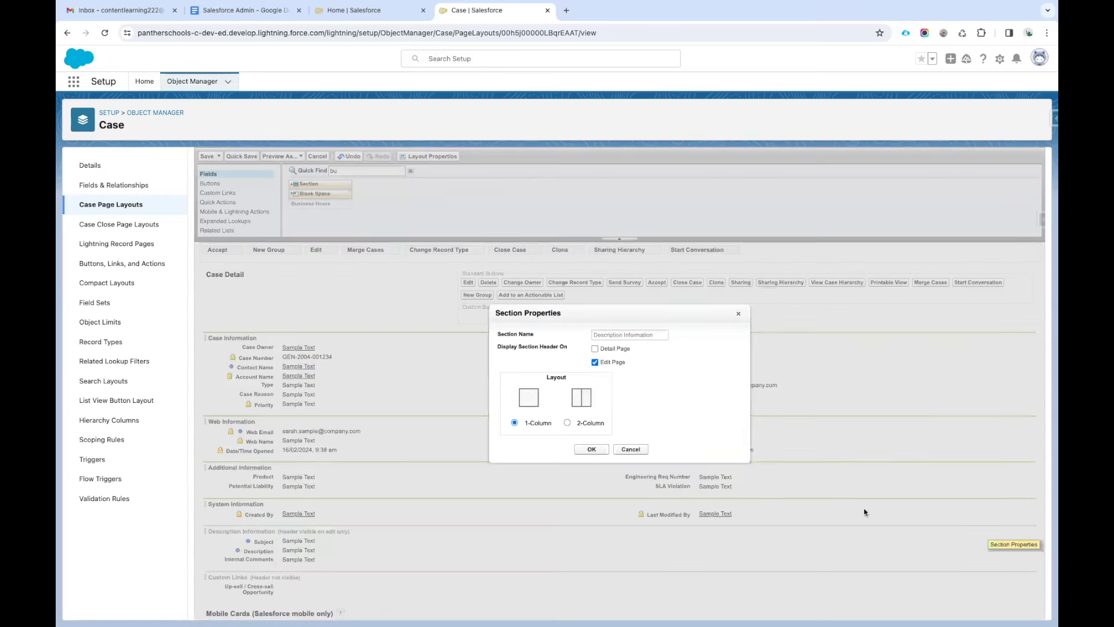
click(594, 349)
click(592, 449)
scroll(426, 520, down, 3)
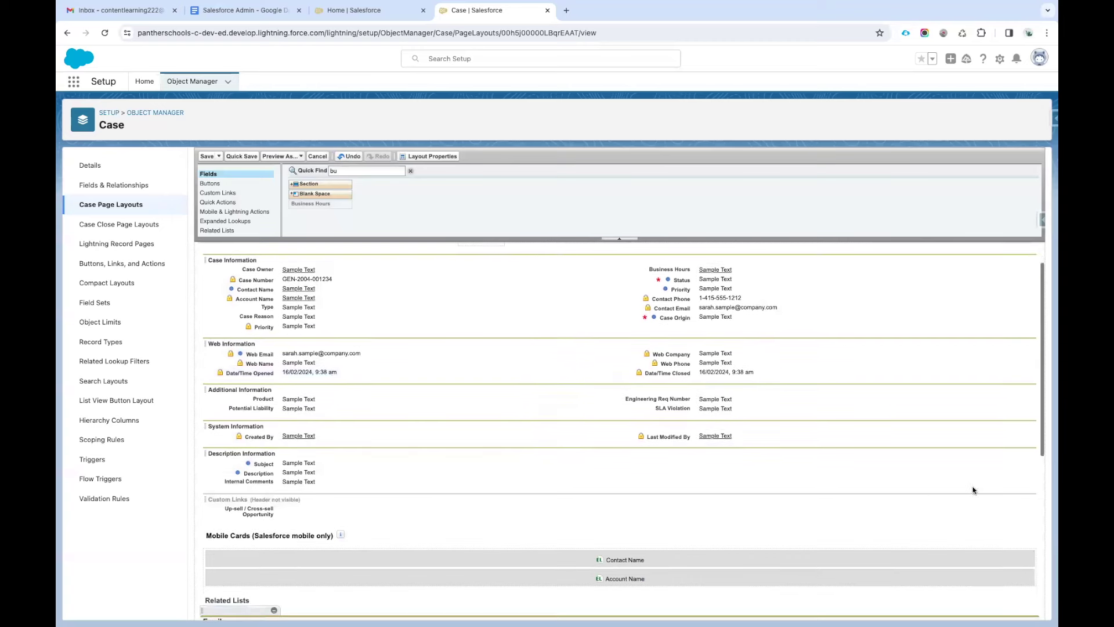
click(1031, 504)
click(595, 349)
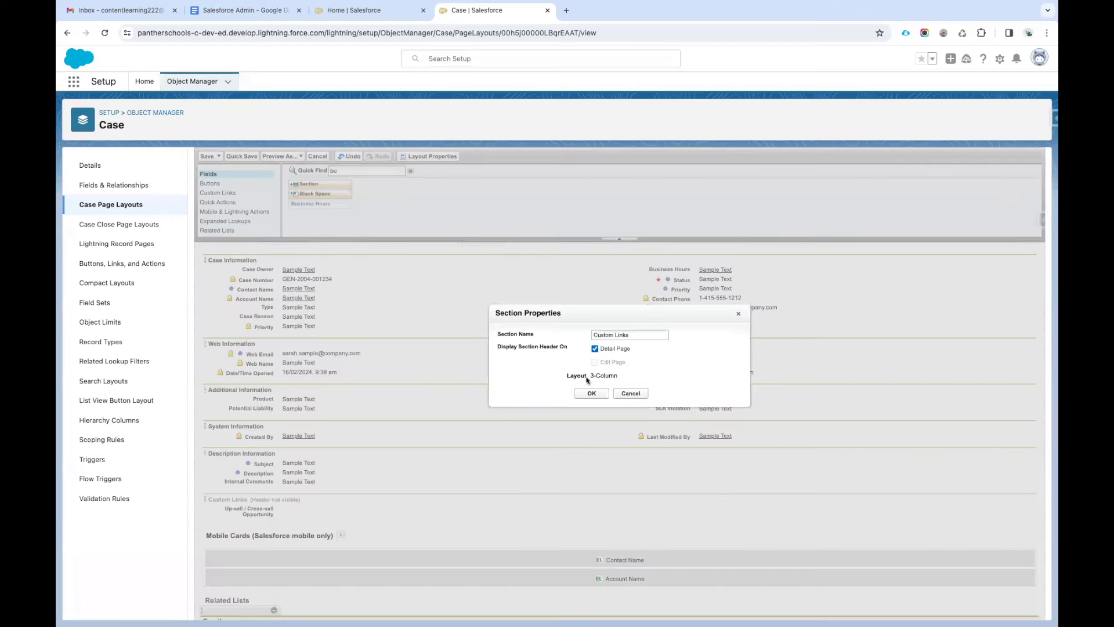
click(591, 393)
Save the Case Layout and open the PantherSchools record from Setup's Business Hours page.
click(206, 156)
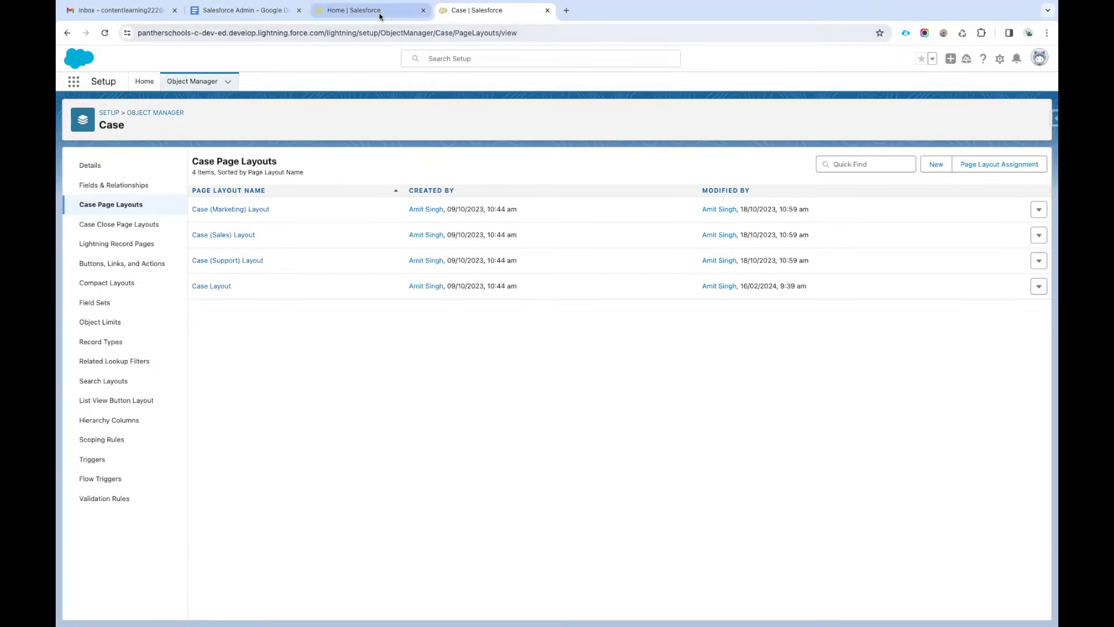
click(378, 12)
click(462, 13)
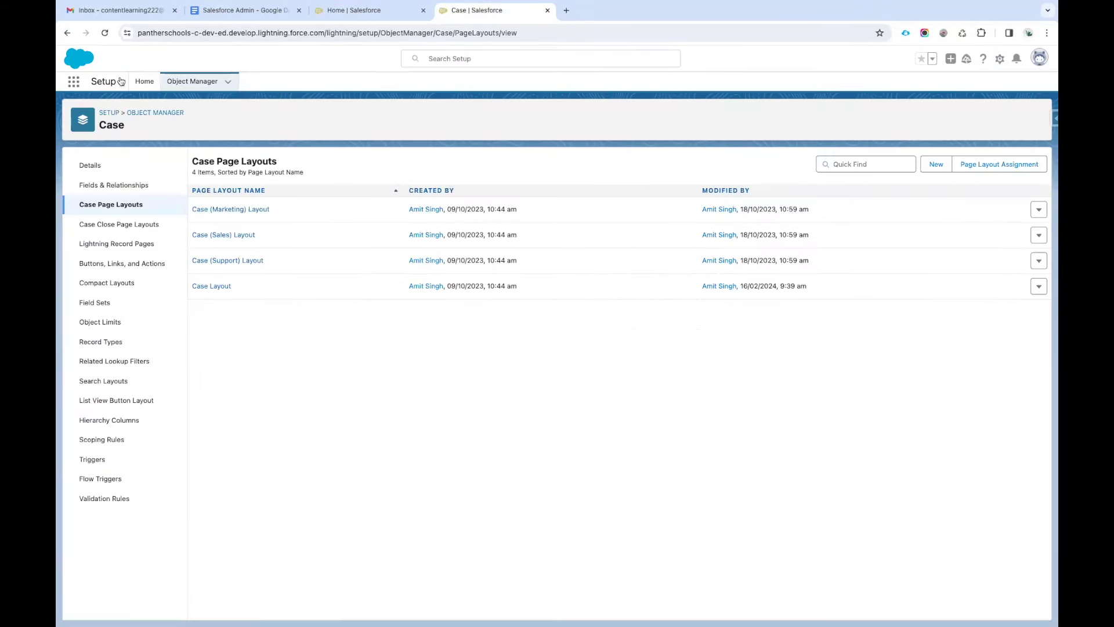
click(144, 81)
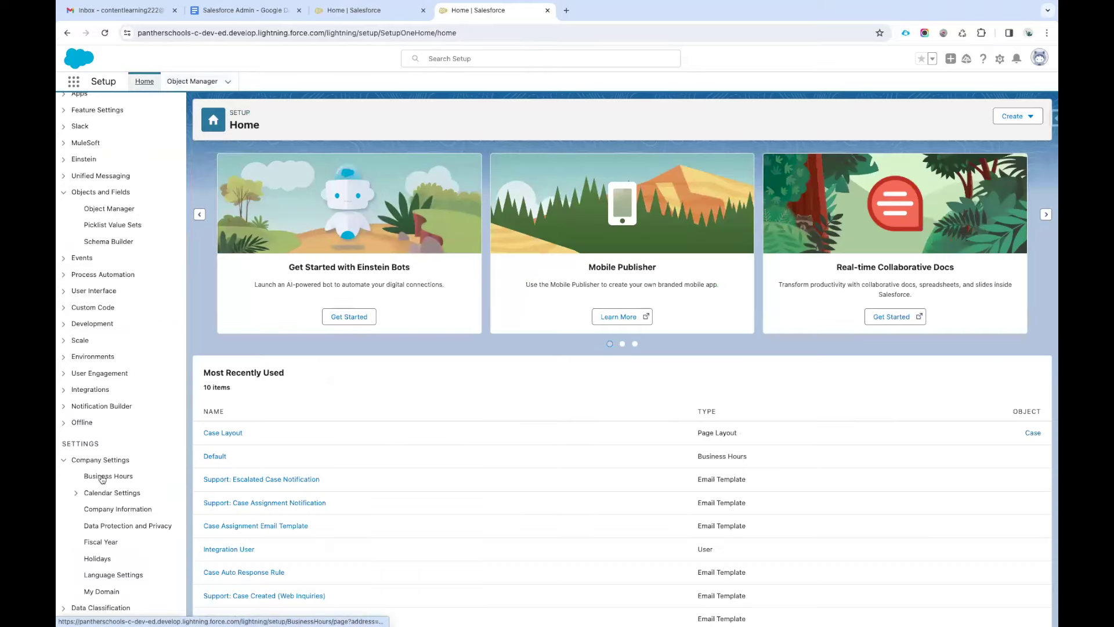
click(130, 475)
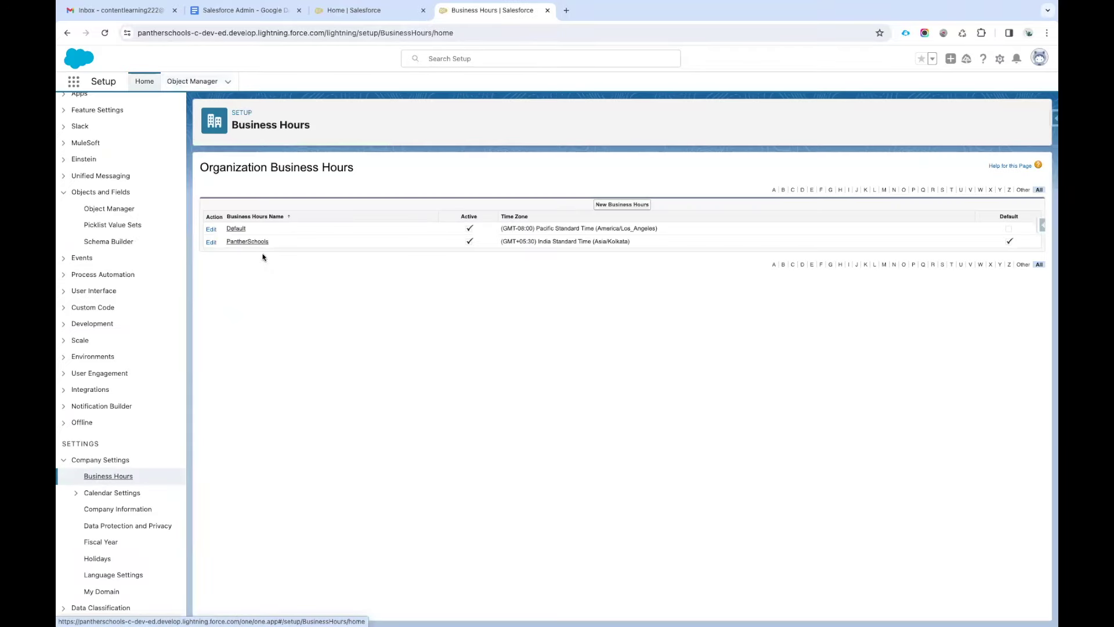
click(252, 242)
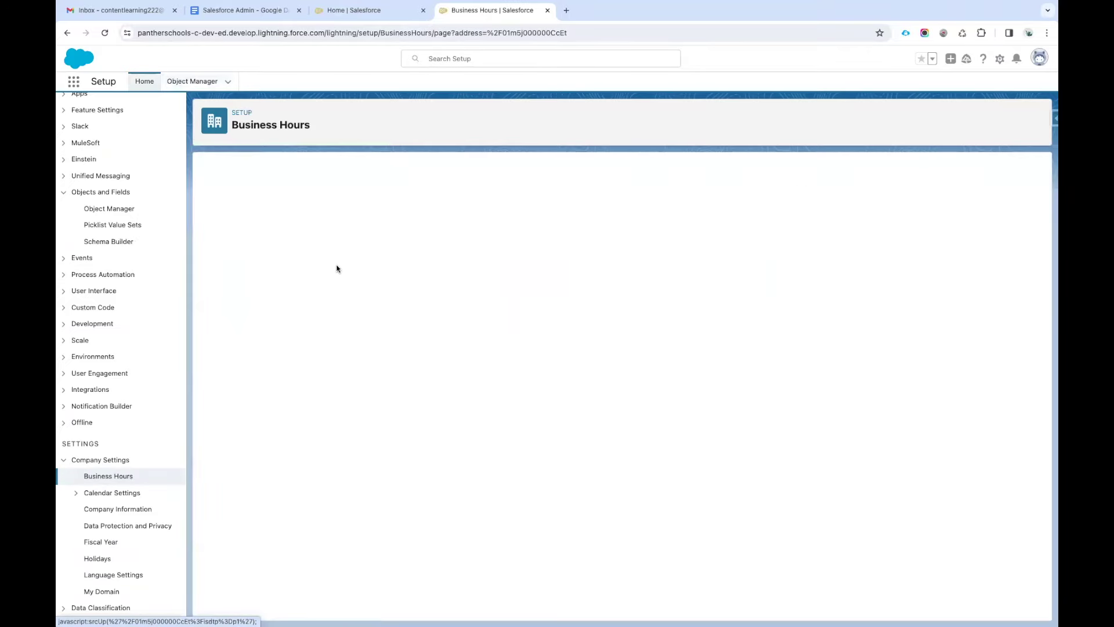
click(473, 393)
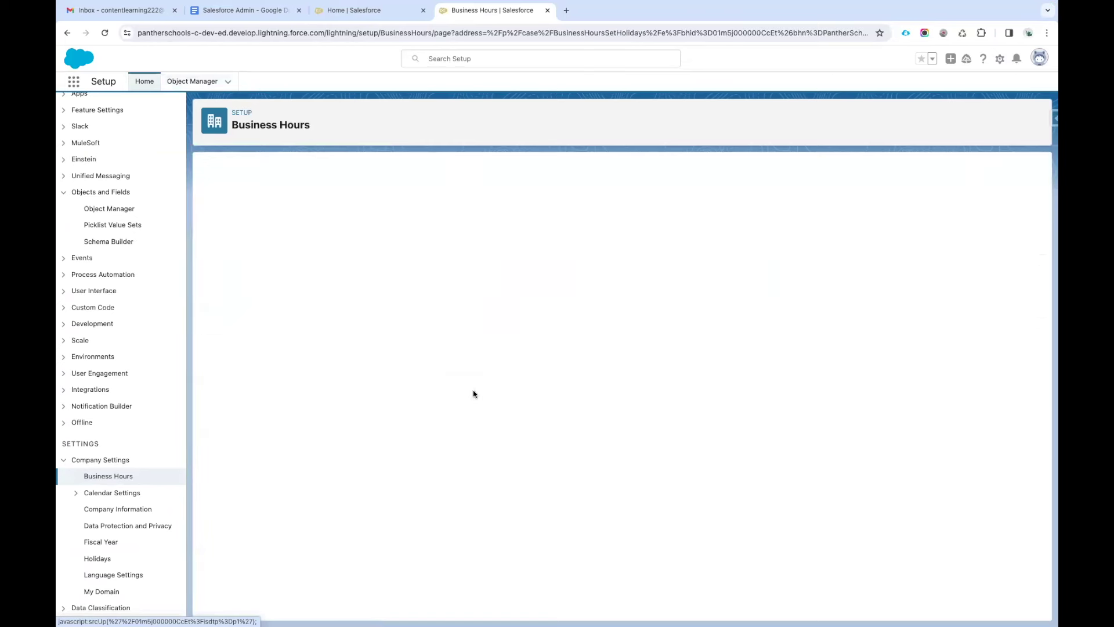
click(488, 404)
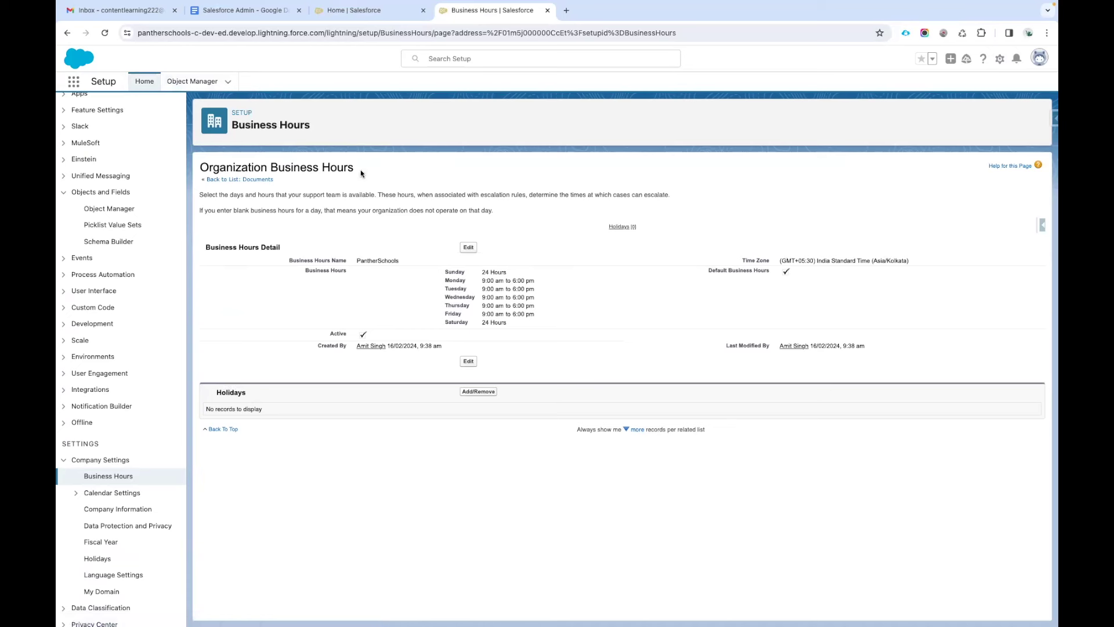
double_click(380, 261)
drag(539, 319, 477, 283)
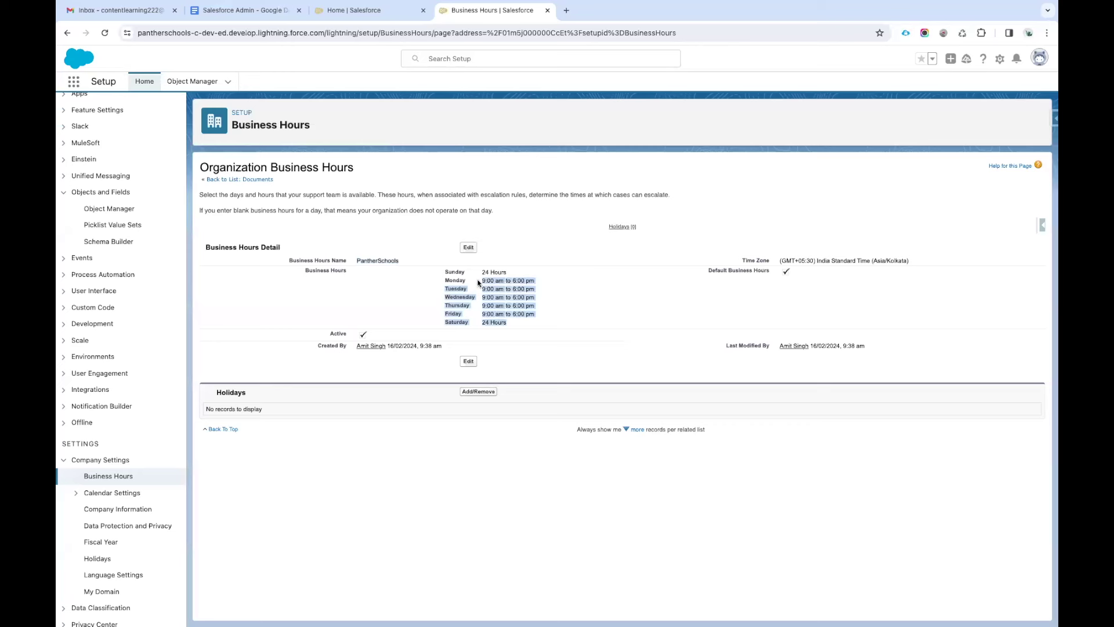
click(471, 281)
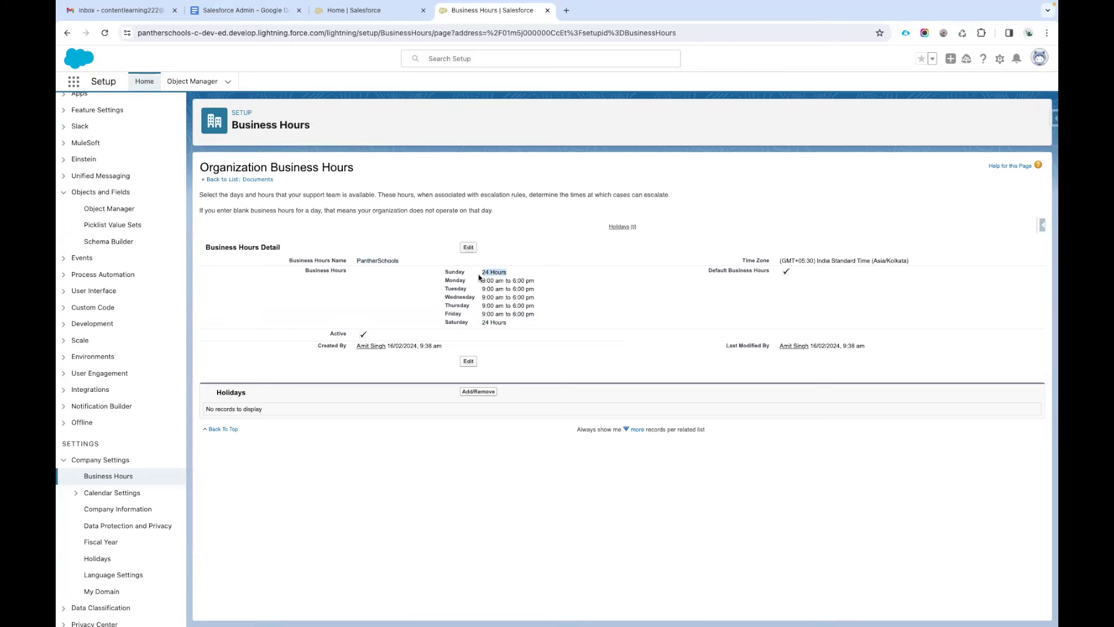
drag(514, 323, 478, 321)
click(469, 248)
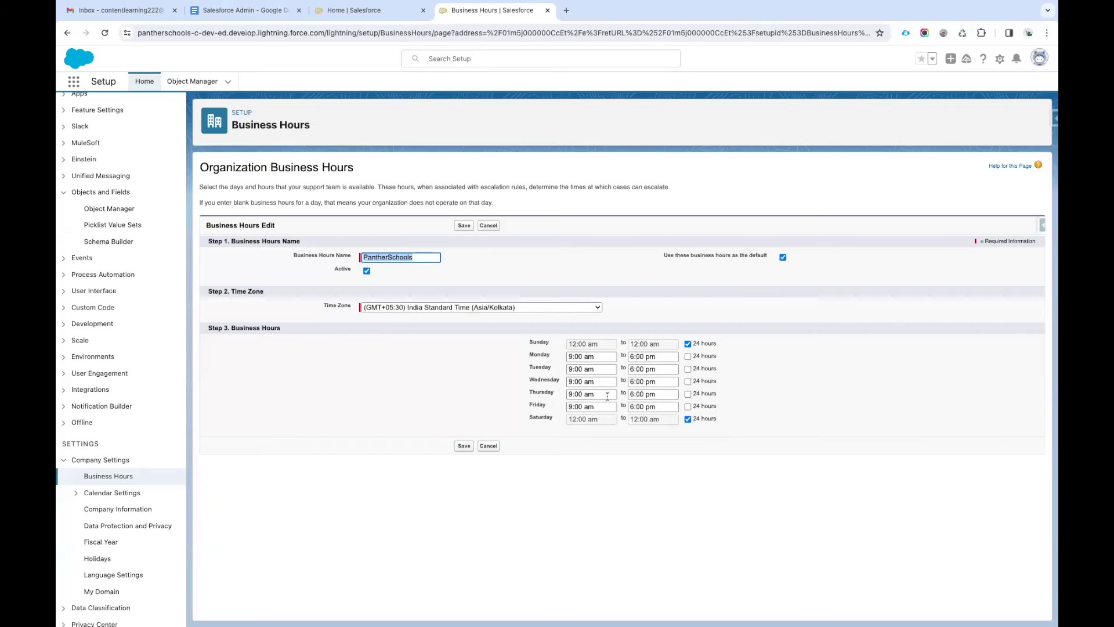
click(688, 344)
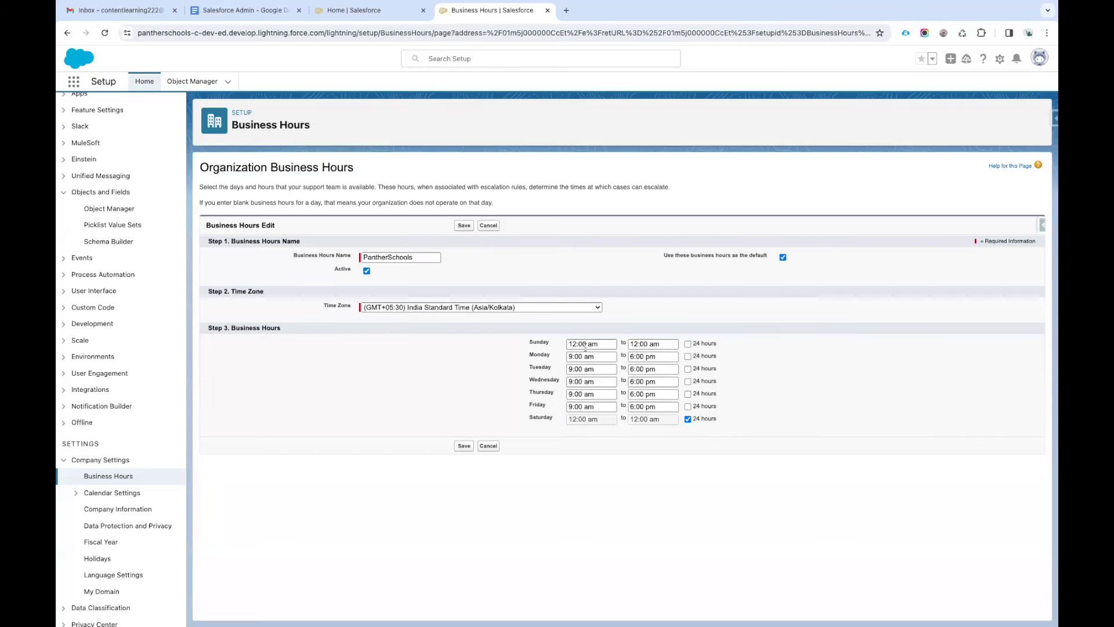
click(688, 419)
click(461, 447)
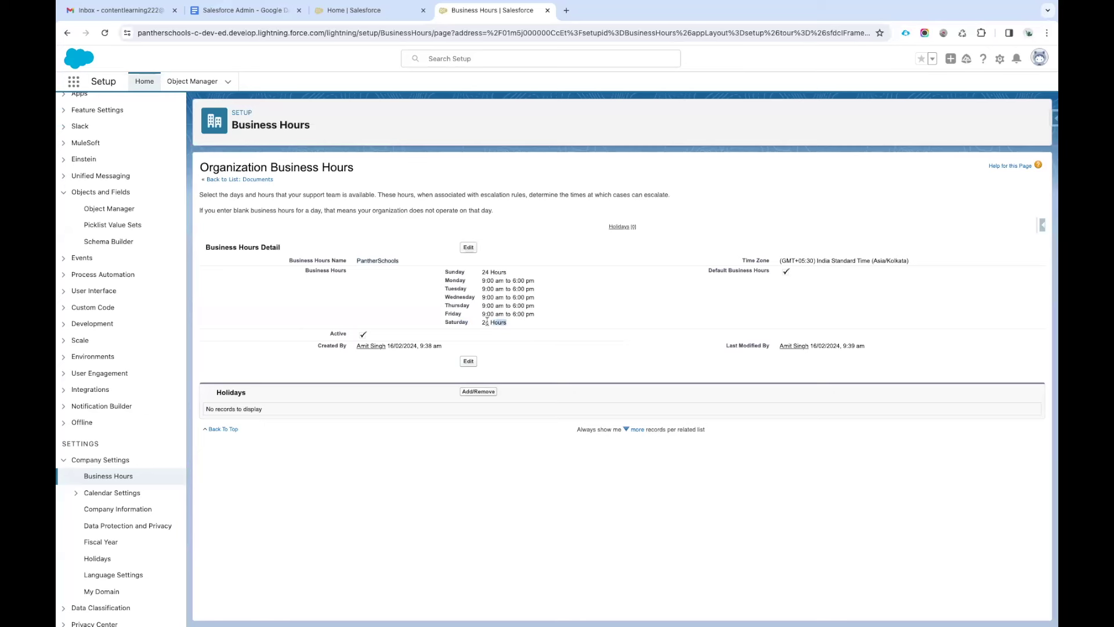
click(467, 249)
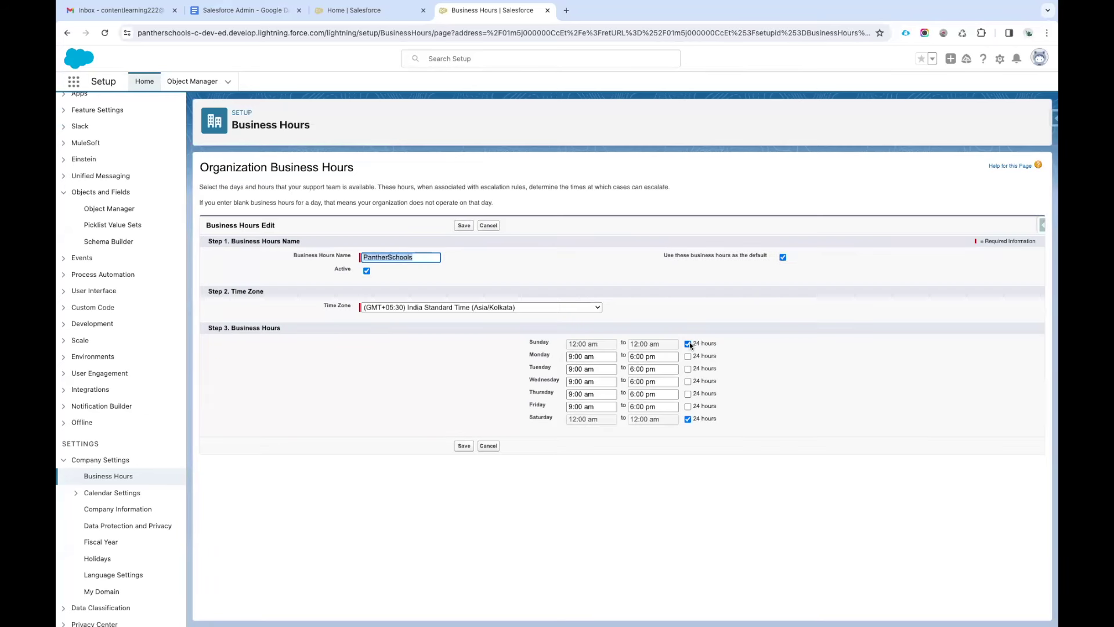
Untick 24 hours for Sunday and Saturday, clear their start and end times, and save.
click(689, 344)
triple_click(650, 343)
key(BackSpace)
triple_click(580, 344)
key(BackSpace)
click(688, 419)
triple_click(650, 419)
key(BackSpace)
triple_click(583, 419)
key(BackSpace)
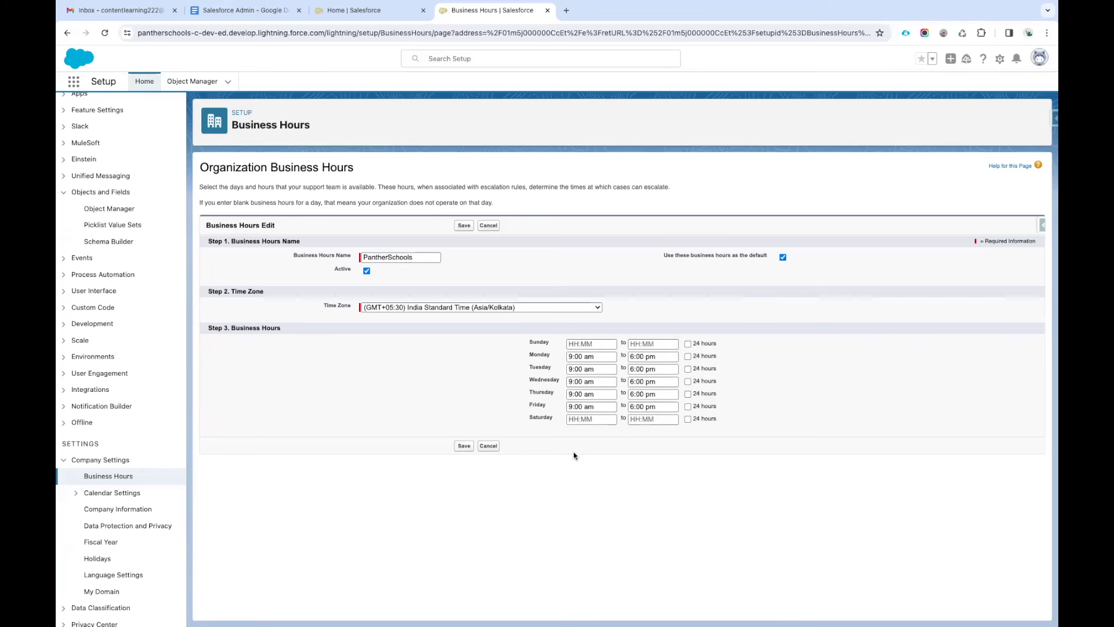
click(464, 446)
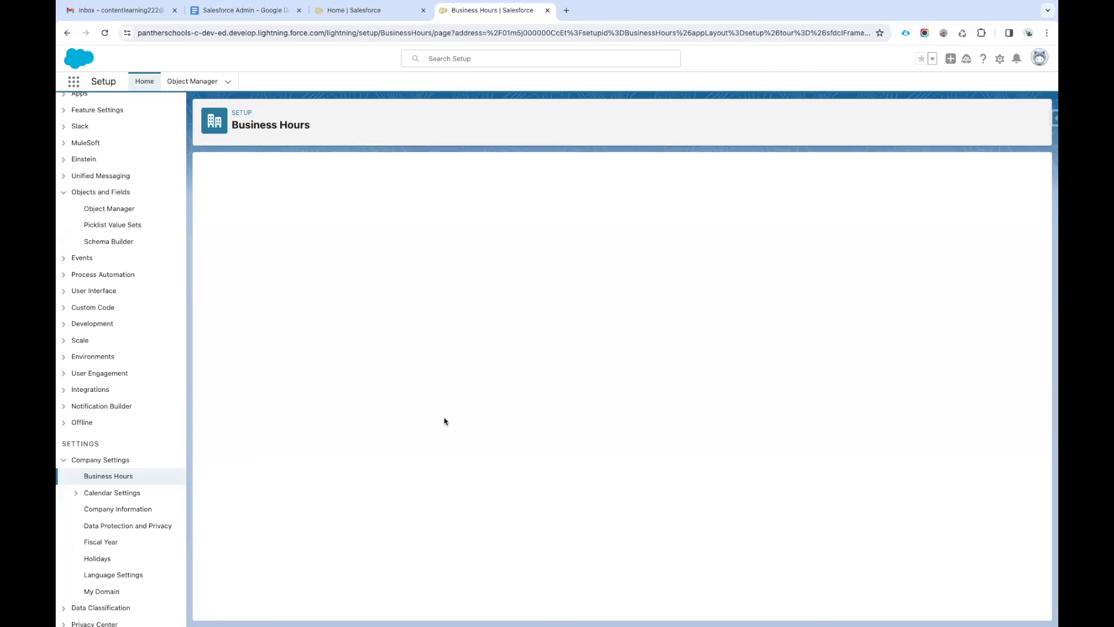
Review the saved page, highlighting Sunday's and Saturday's No Hours entries and the Holidays heading.
triple_click(504, 271)
drag(482, 323, 527, 323)
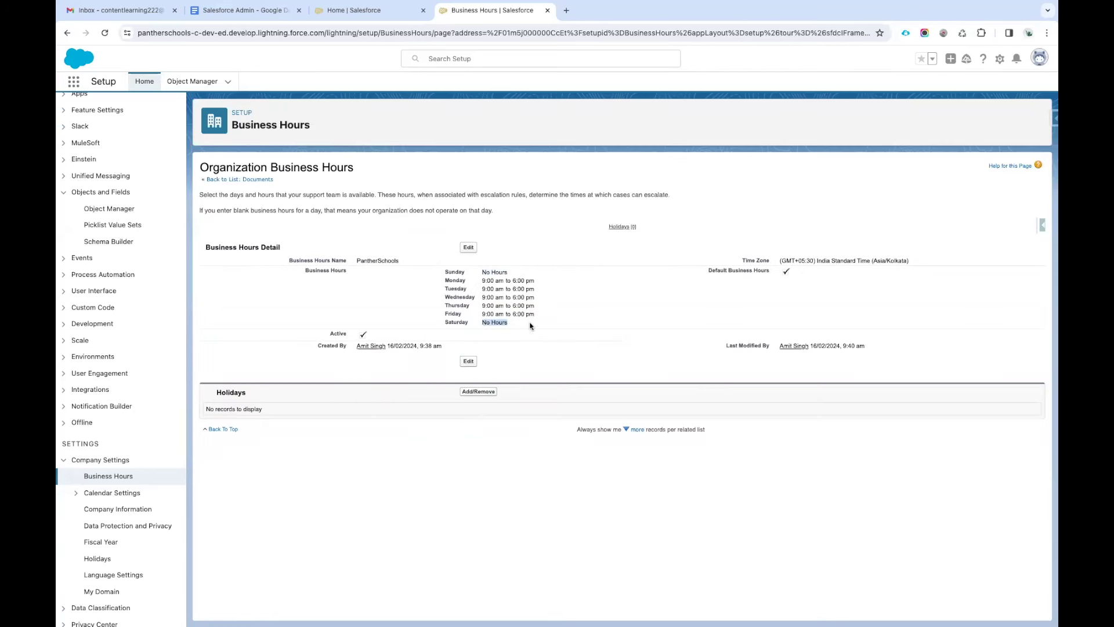
click(530, 326)
double_click(231, 393)
click(279, 402)
double_click(281, 401)
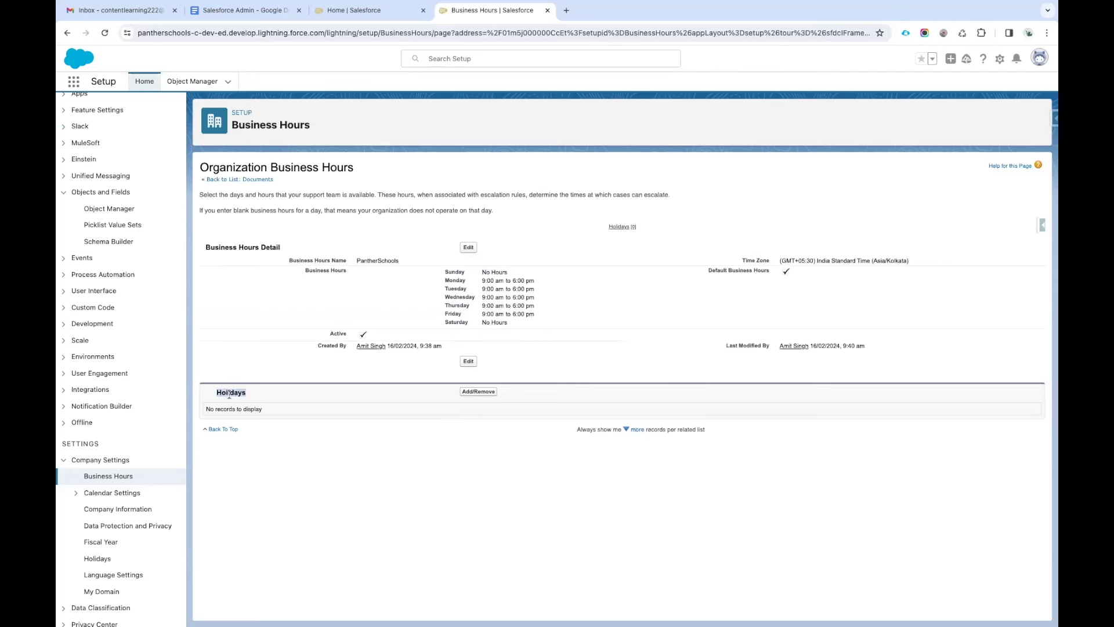
click(298, 400)
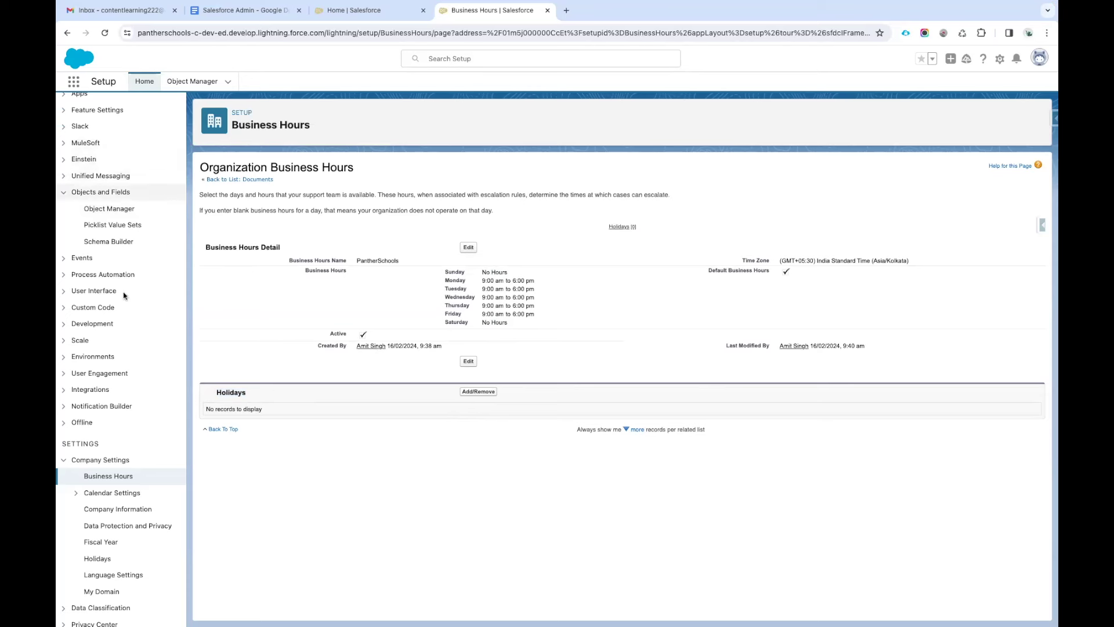
scroll(108, 372, down, 2)
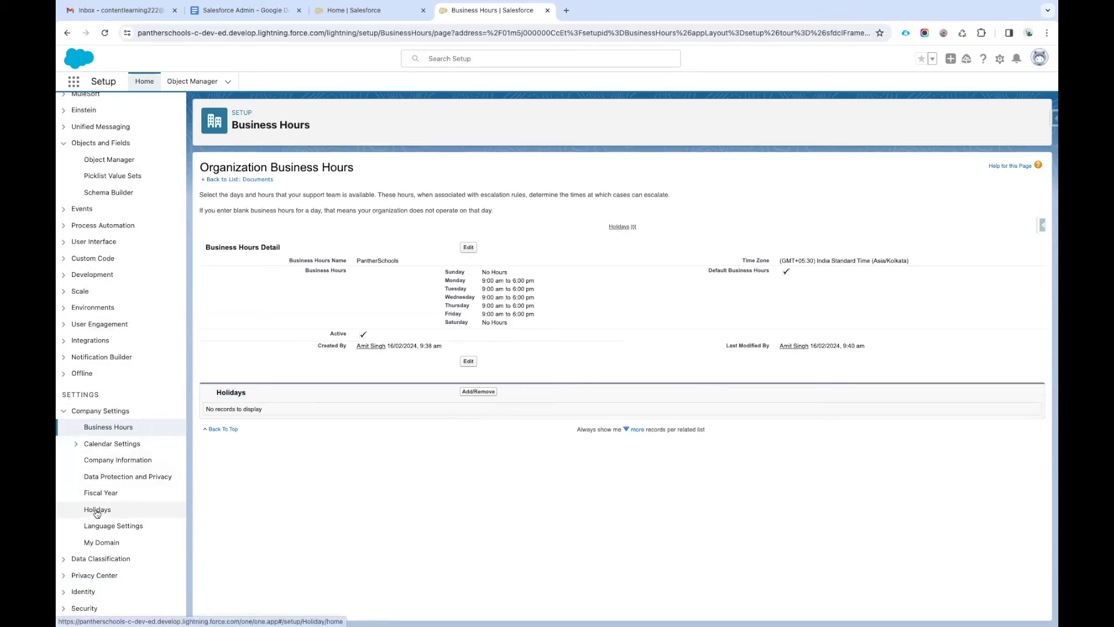
Open Holidays and start a new holiday named 'Independence Day'.
click(97, 512)
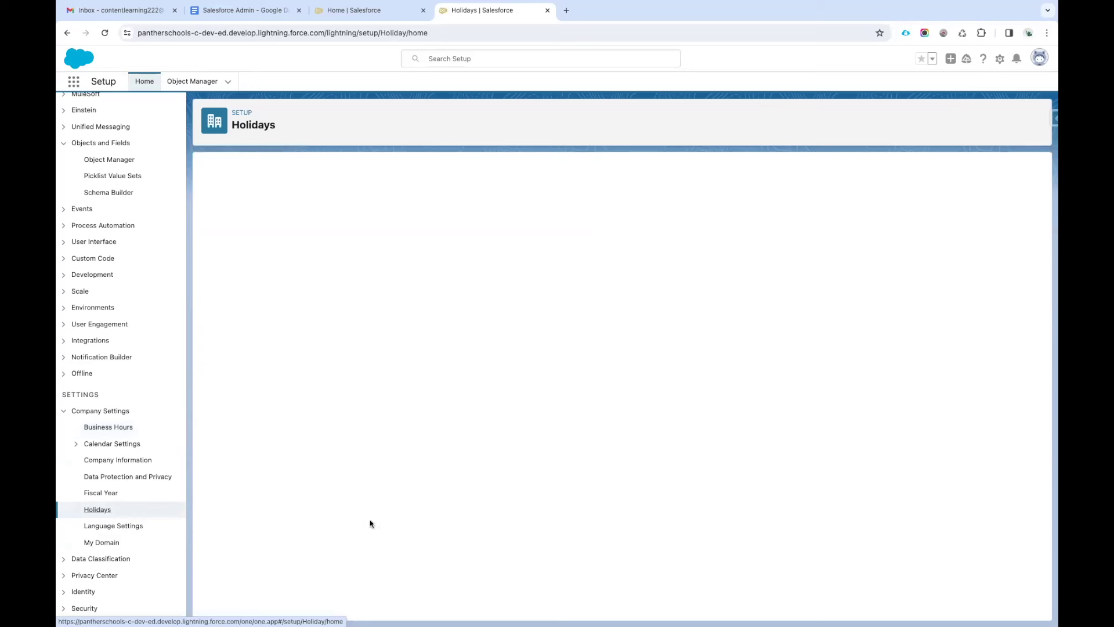
drag(215, 208, 281, 209)
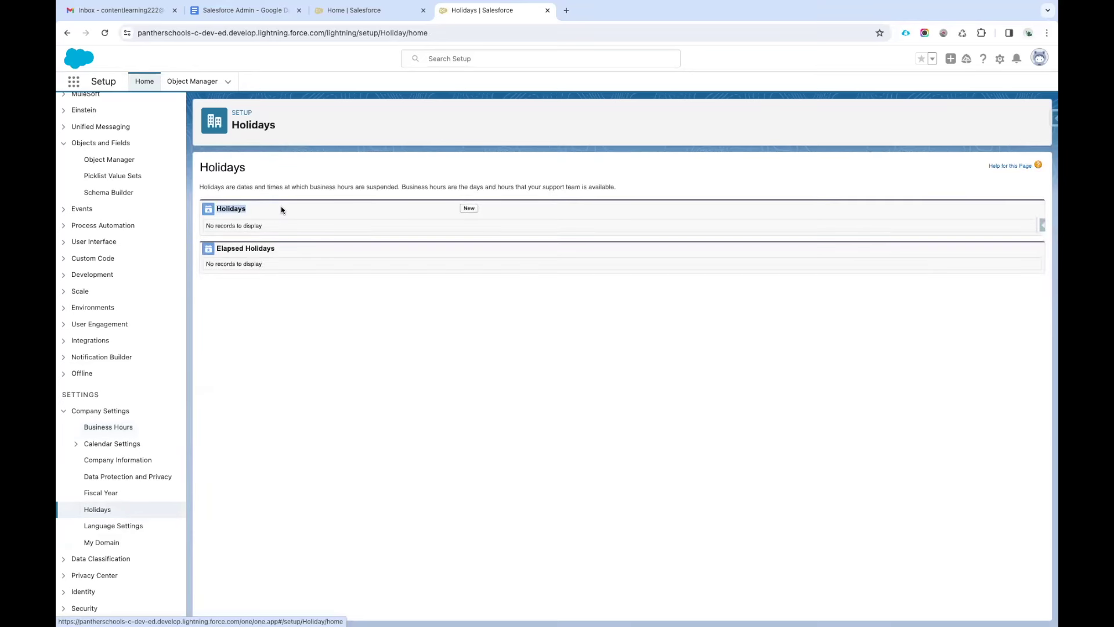
click(281, 207)
click(468, 207)
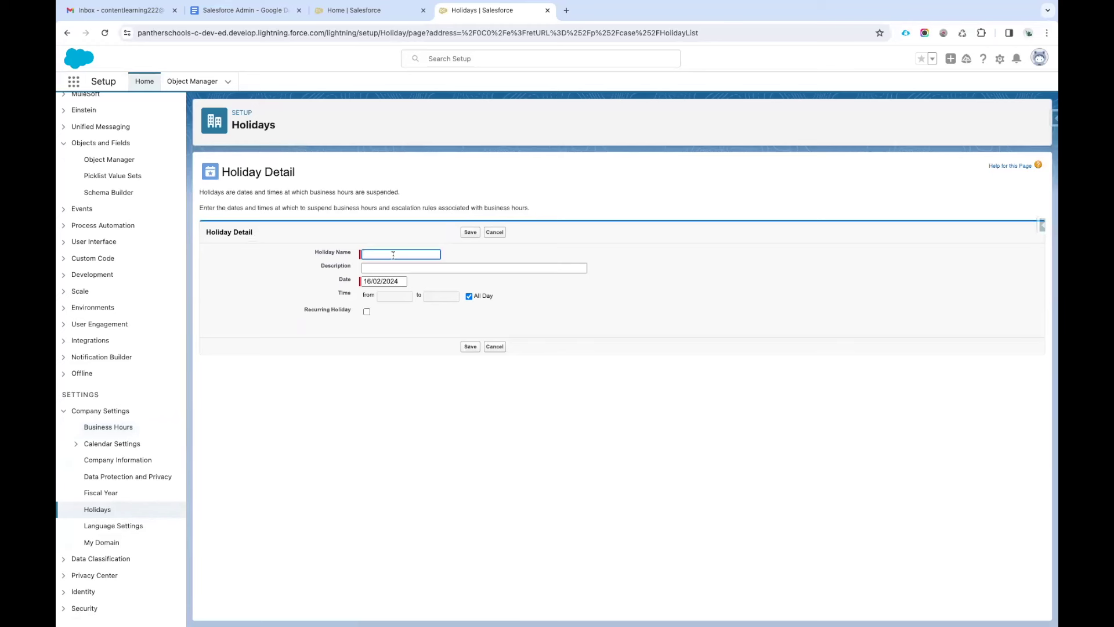
click(393, 254)
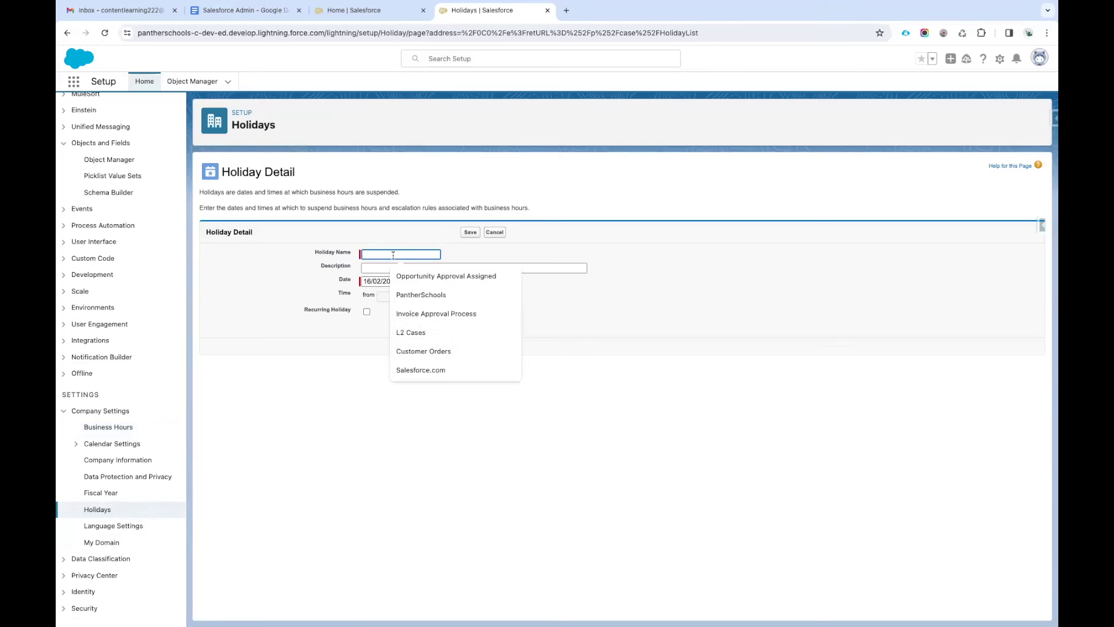
text(Independence Day)
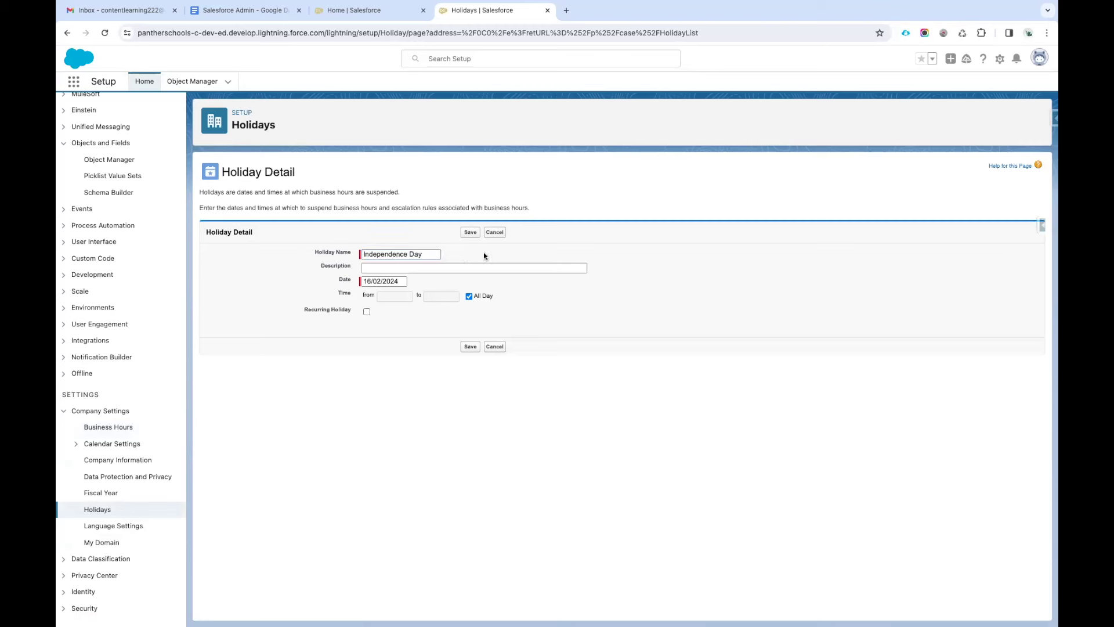
Date the holiday 15 August 2024, make it recur yearly on August 15, and save.
click(392, 281)
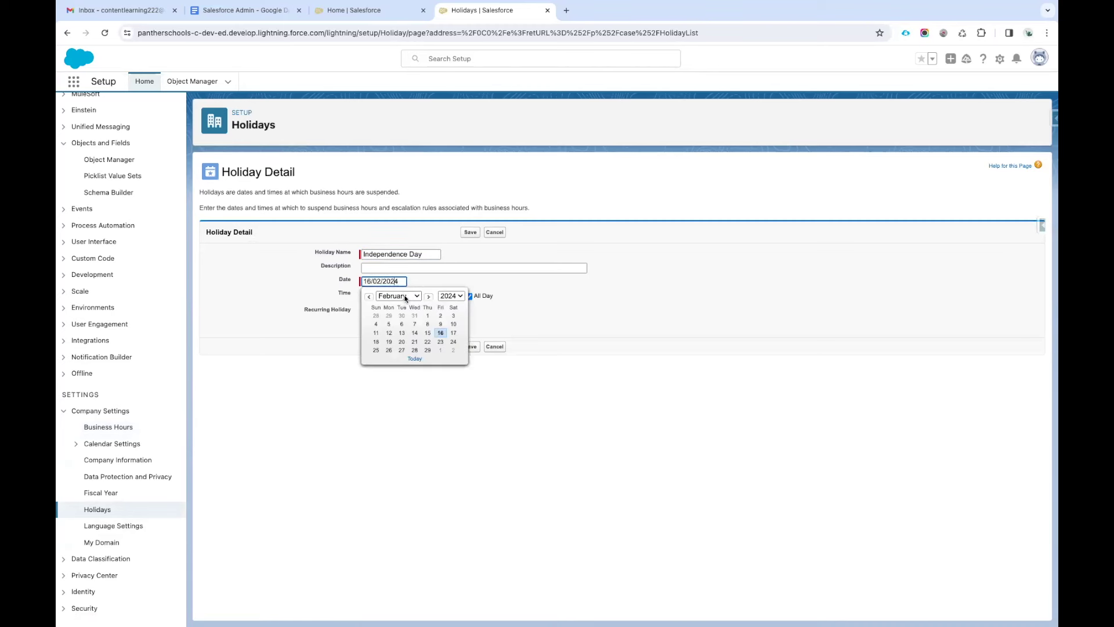
click(405, 298)
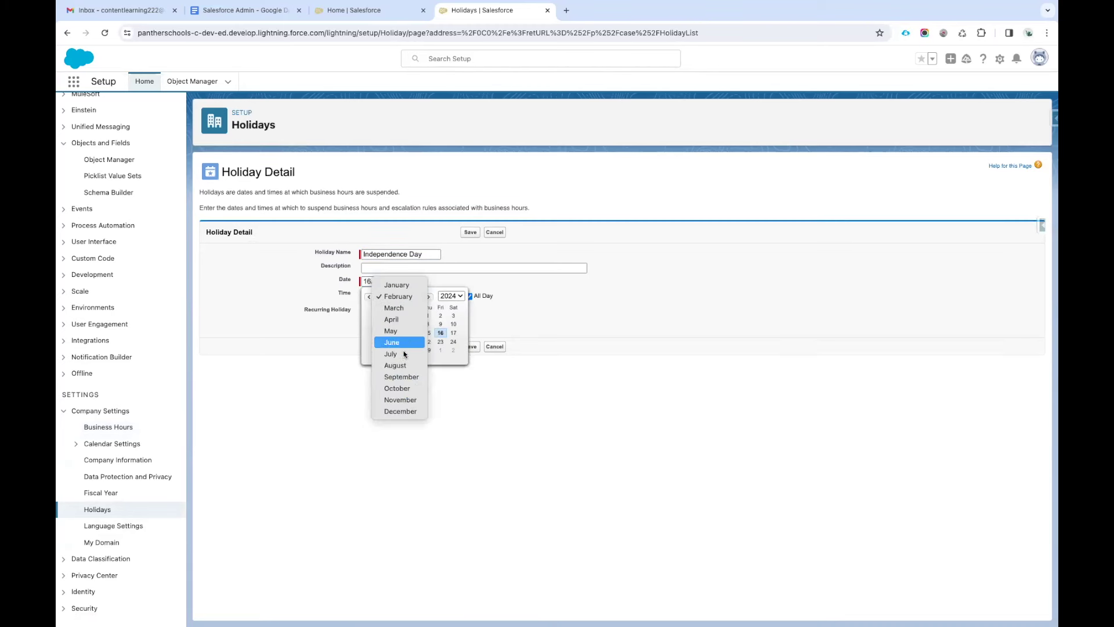
click(397, 365)
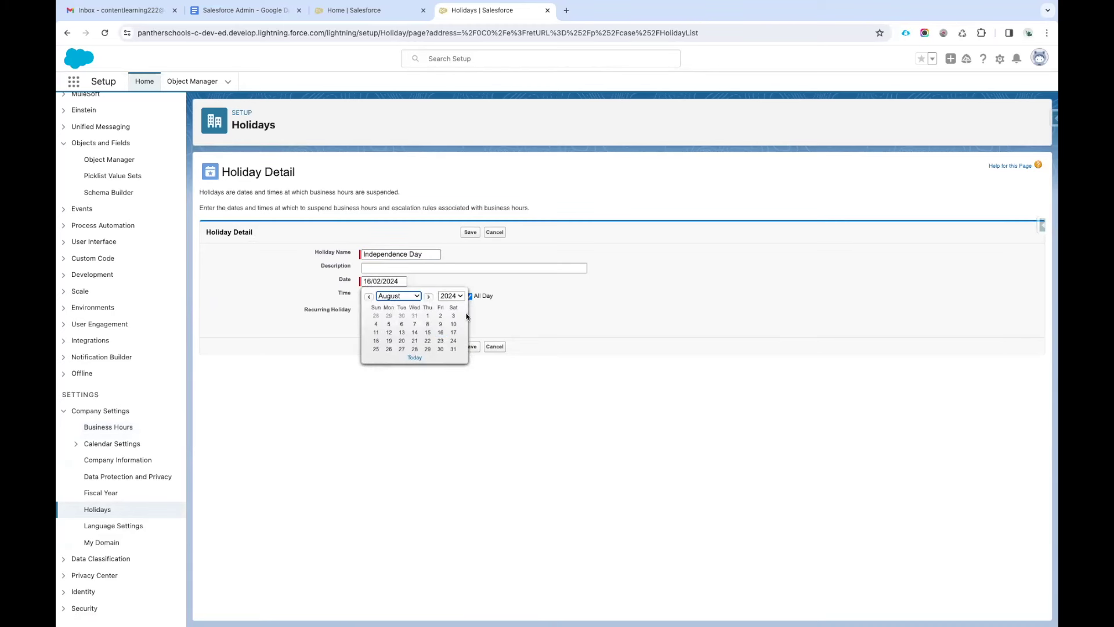
click(428, 332)
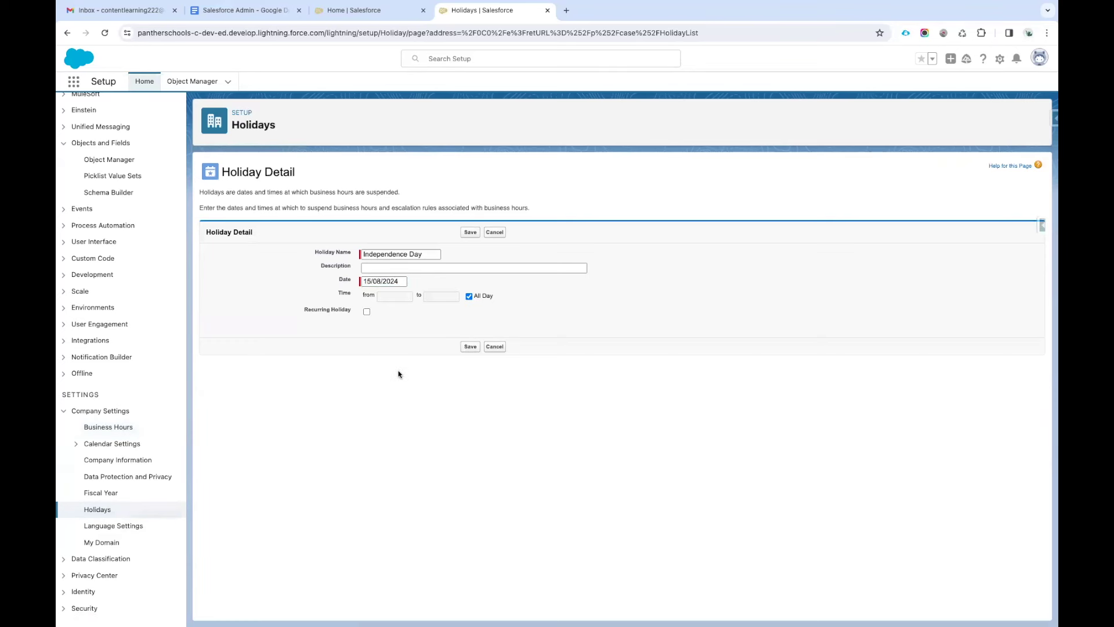
click(367, 311)
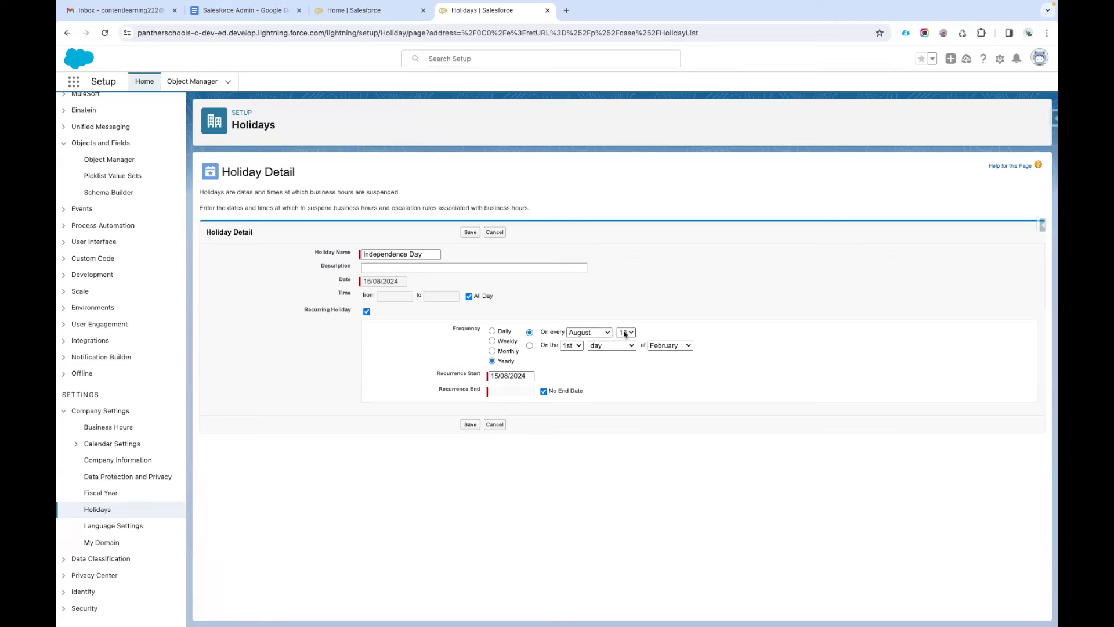
drag(296, 313, 354, 312)
click(470, 425)
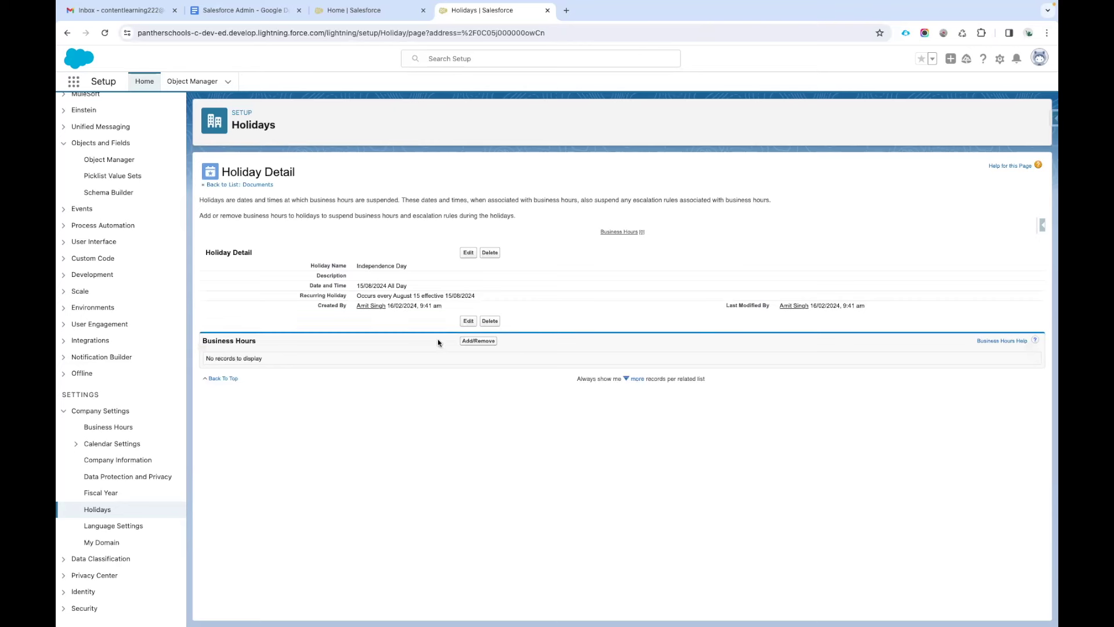
From the Holidays list, start a second holiday draft, check its date picker, then cancel it.
click(100, 510)
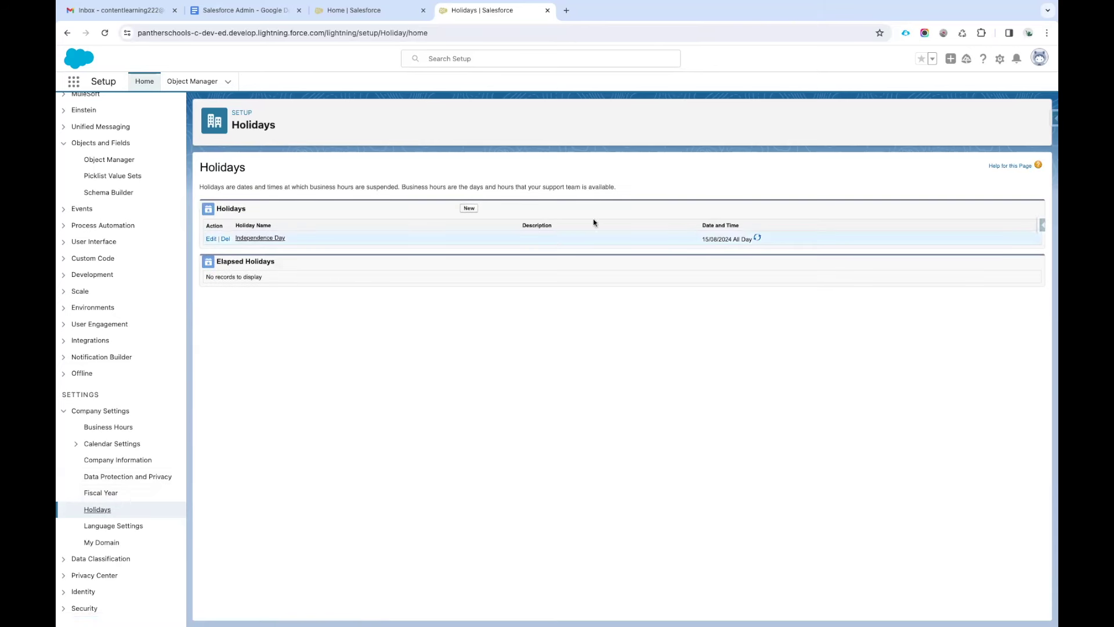
click(467, 208)
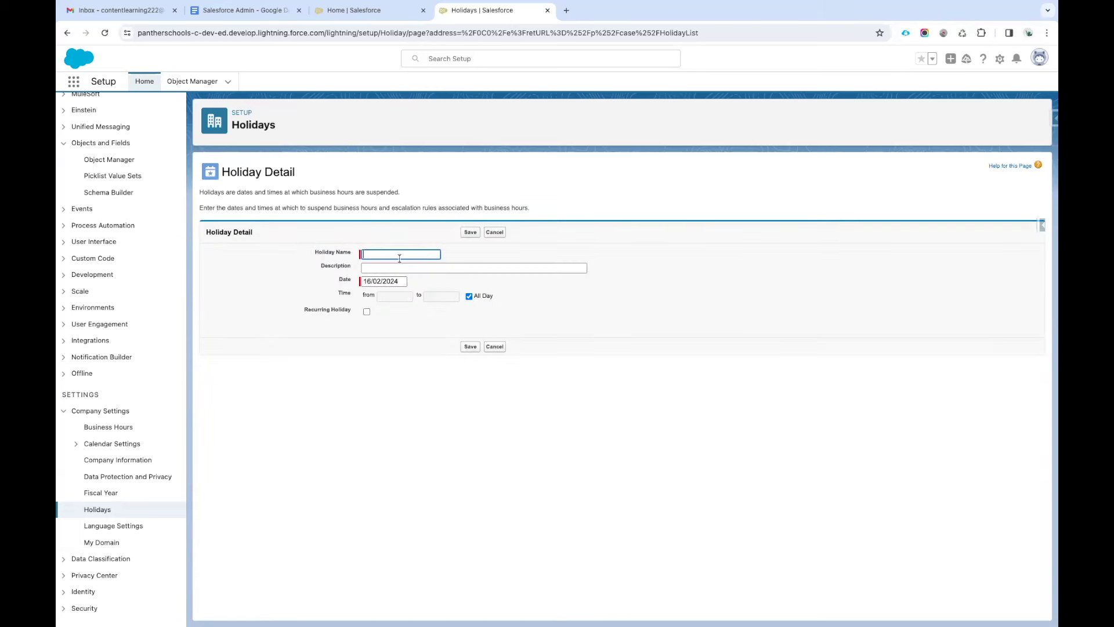
text(Deepwa)
drag(415, 256, 318, 254)
click(382, 281)
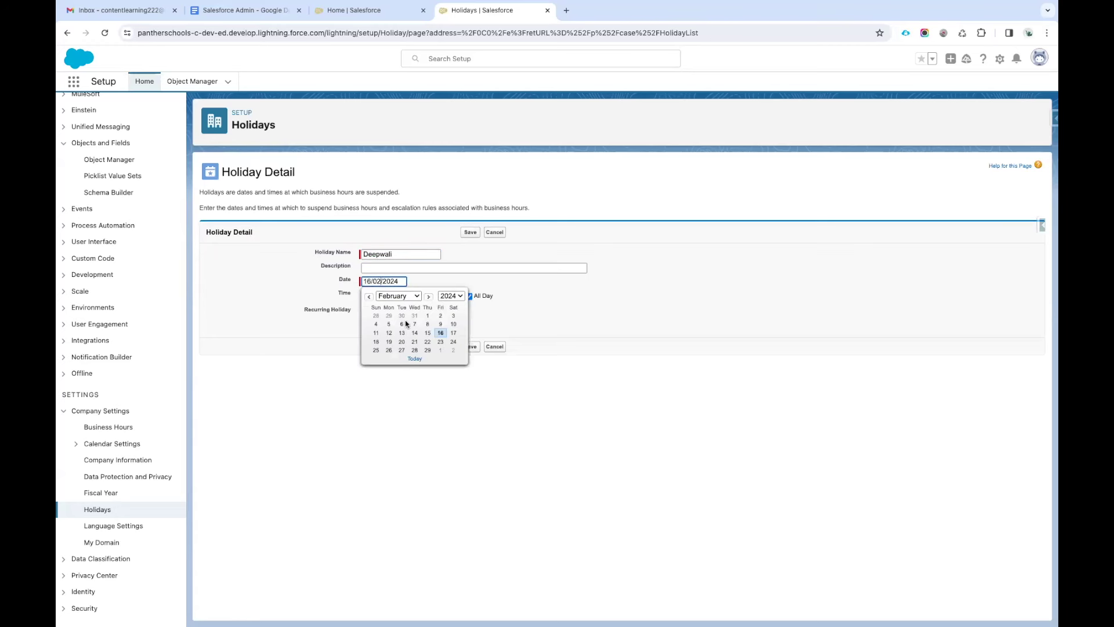
click(433, 288)
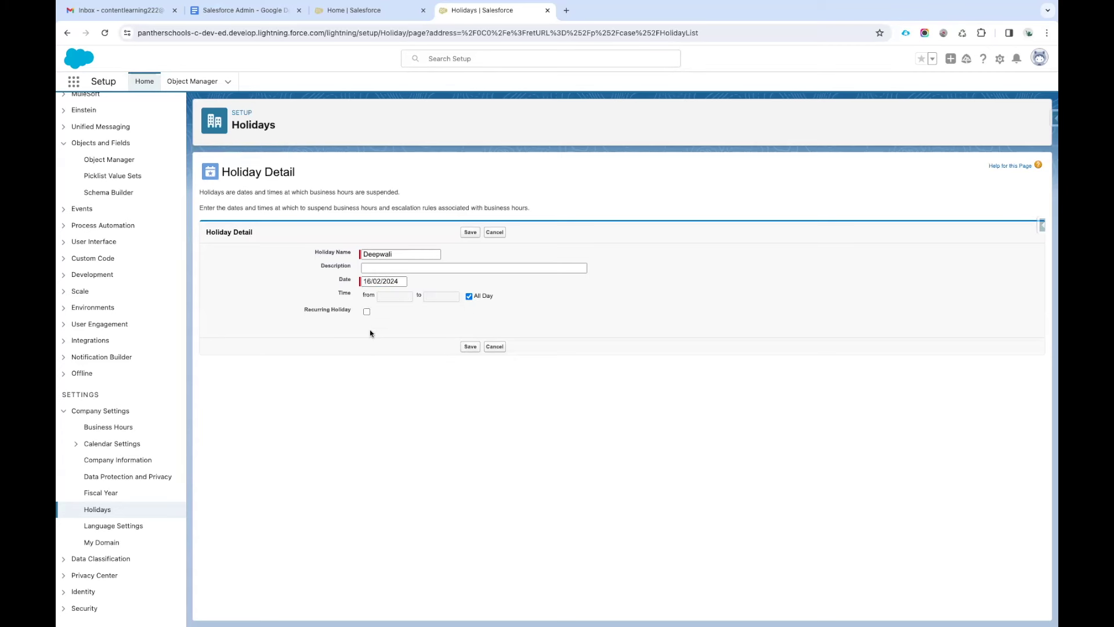
click(495, 234)
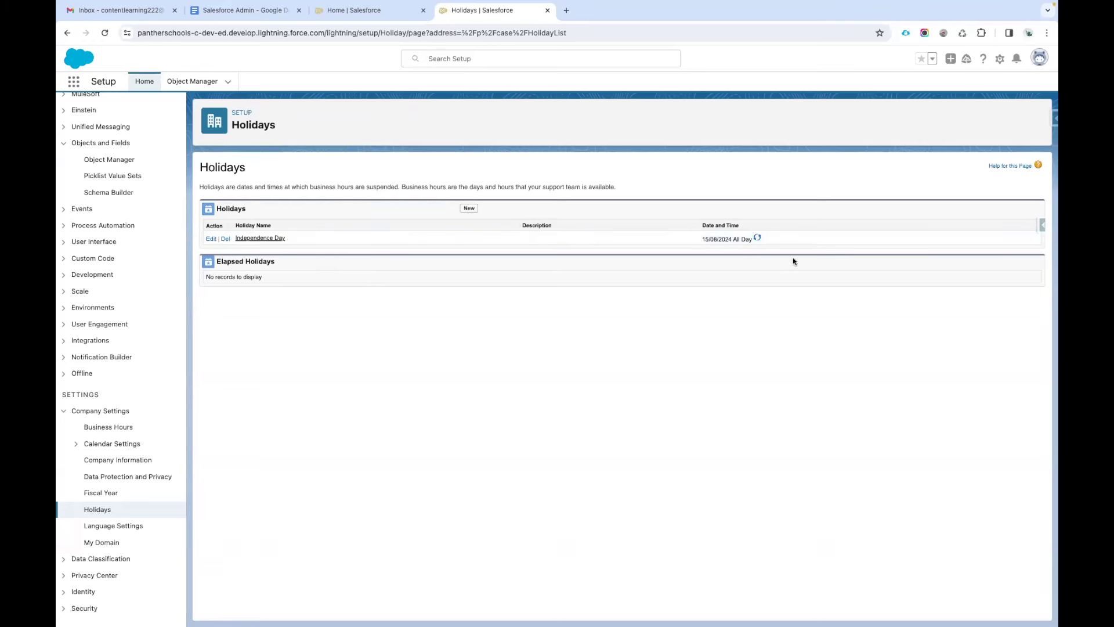
Highlight the Independence Day date and row in the Holidays list for emphasis.
drag(765, 238, 689, 234)
click(614, 267)
triple_click(714, 241)
click(671, 260)
drag(758, 254, 299, 248)
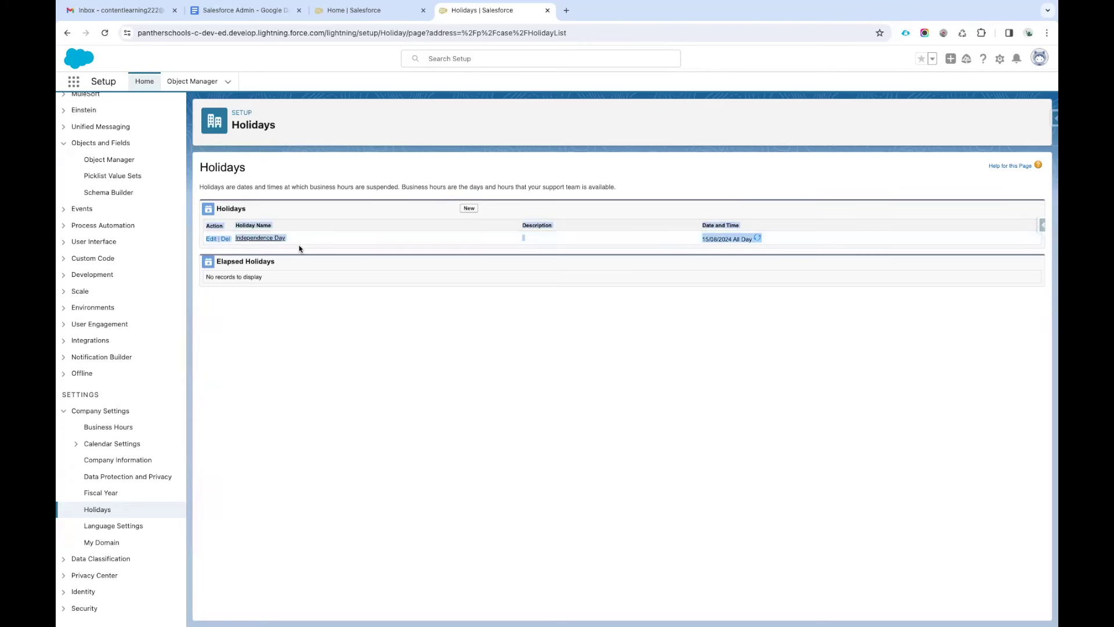
click(374, 313)
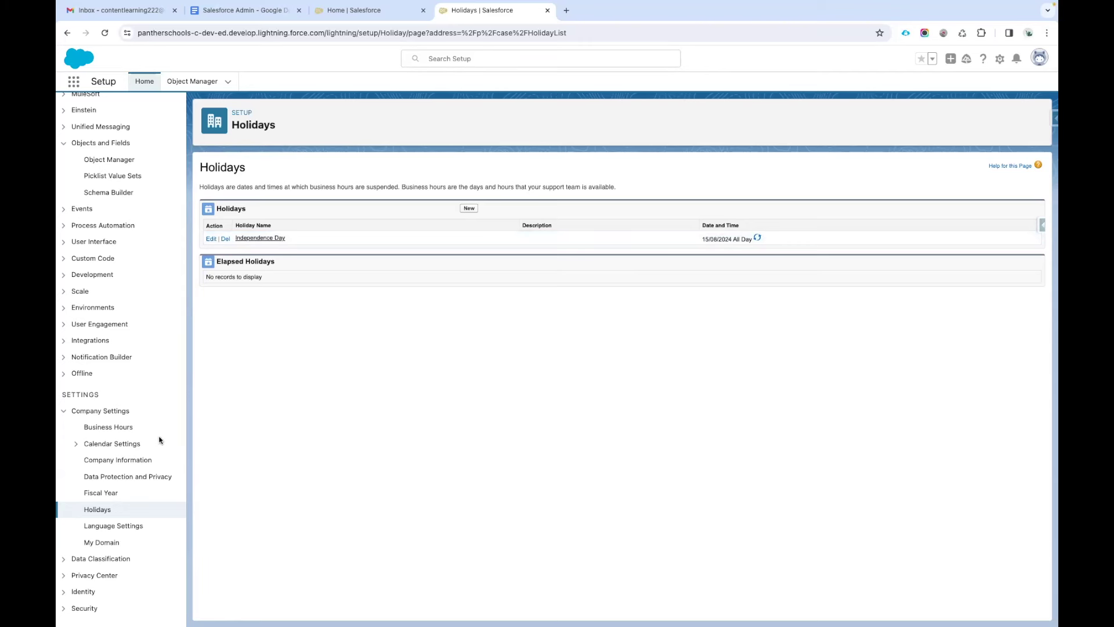
Add Independence Day to the PantherSchools business hours holidays and save.
click(96, 429)
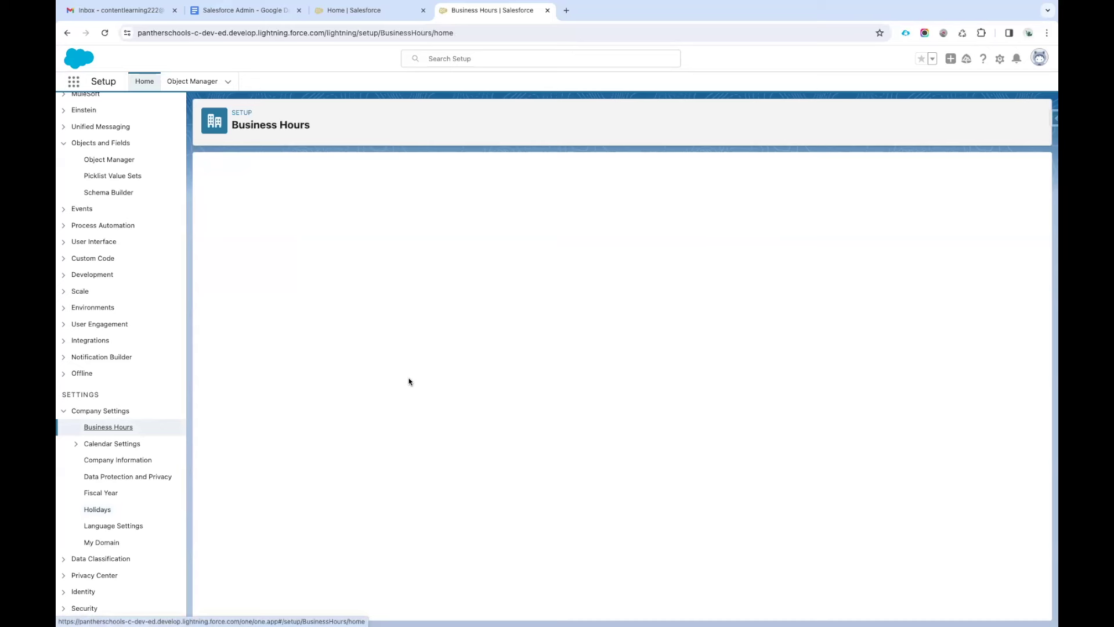
click(236, 244)
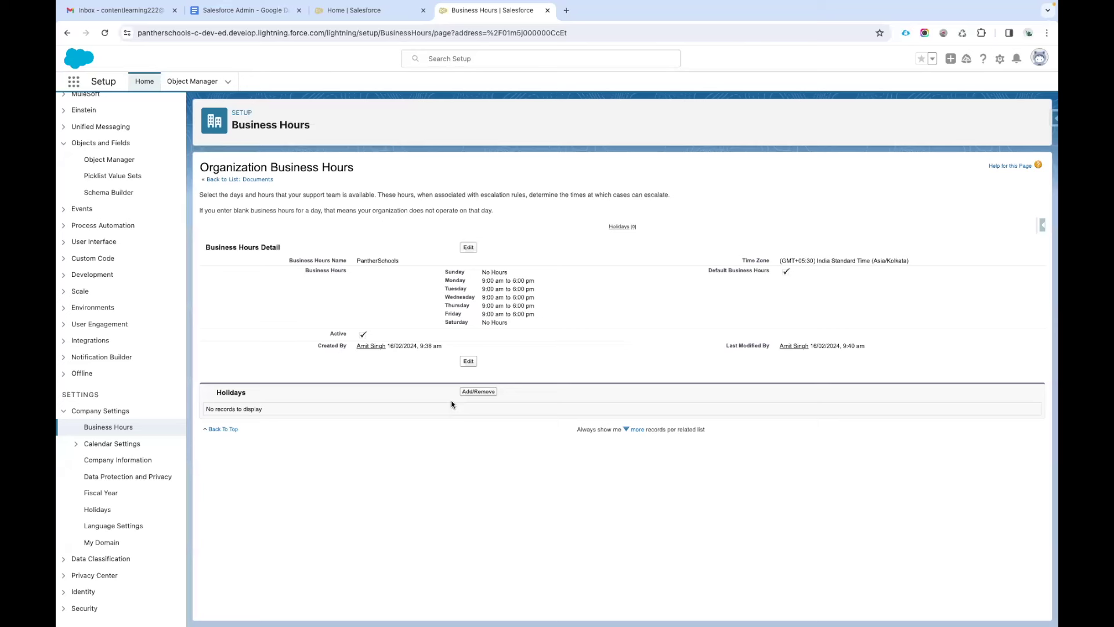
click(489, 392)
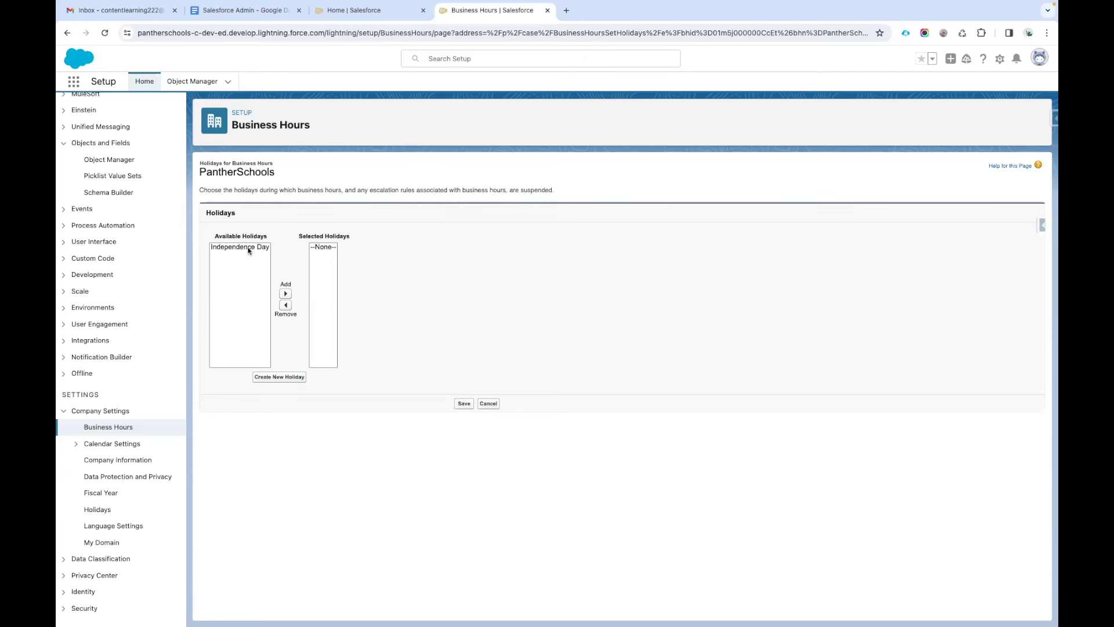
click(229, 247)
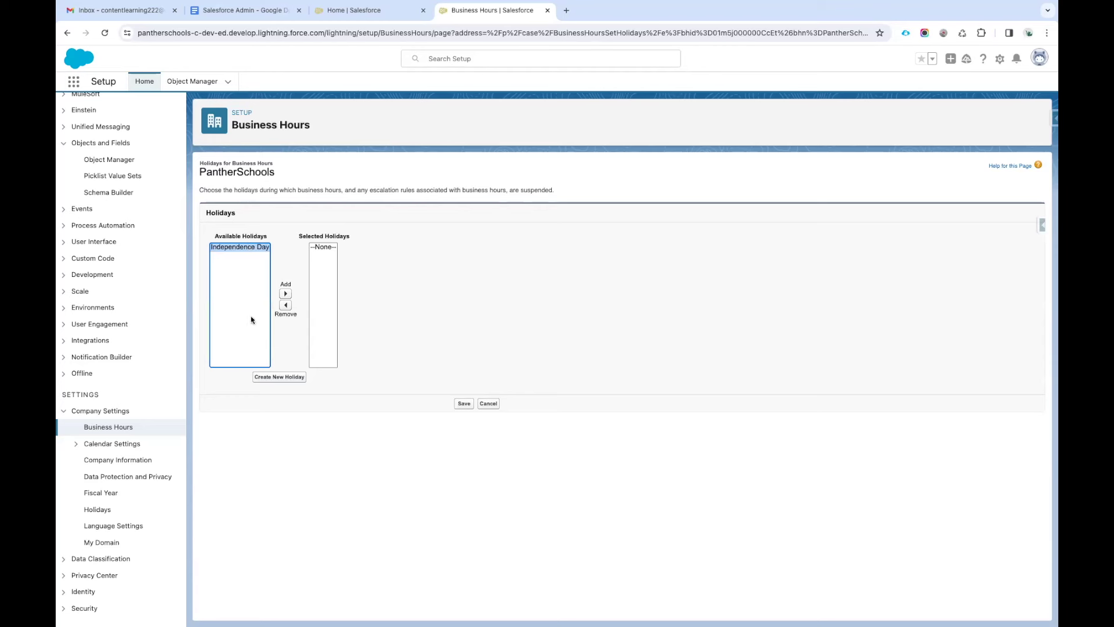
click(285, 294)
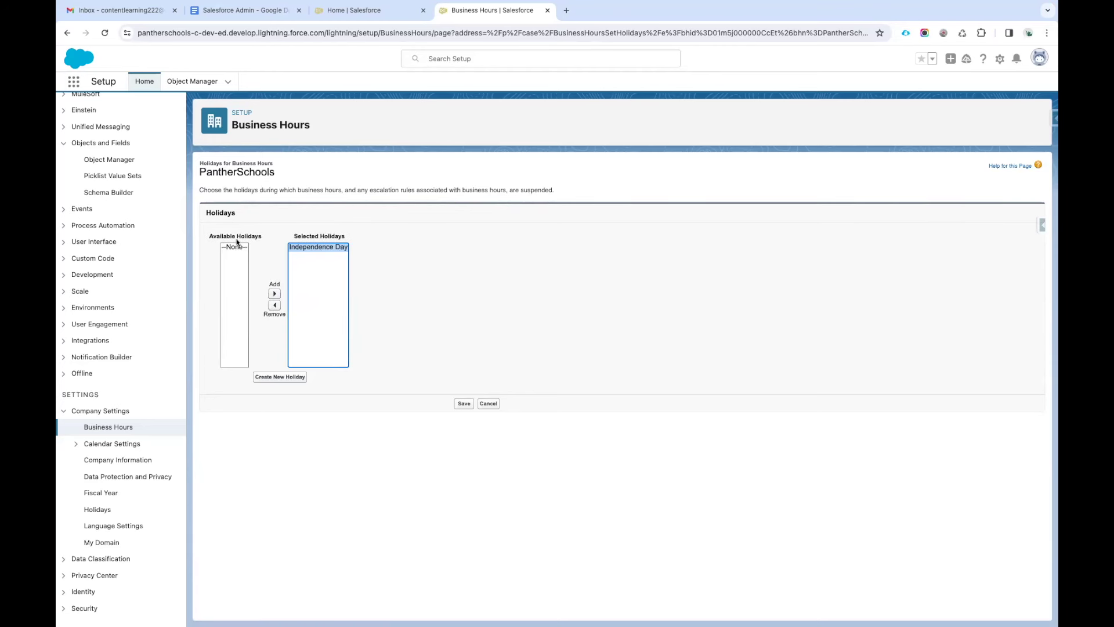
click(463, 407)
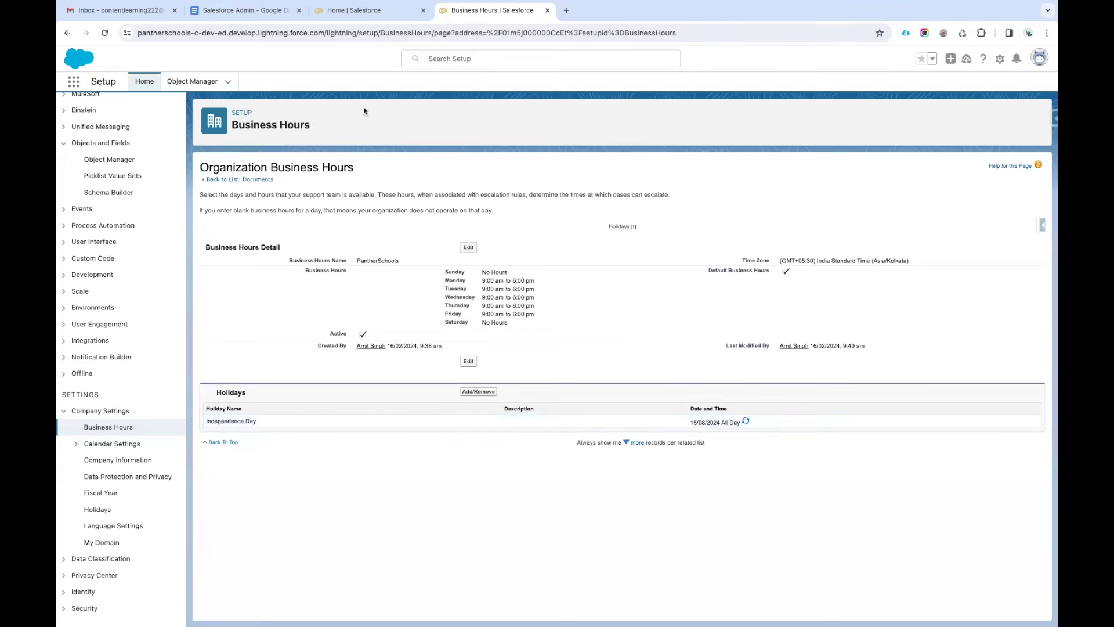
Capture a screenshot of the Organization Business Hours page.
click(261, 16)
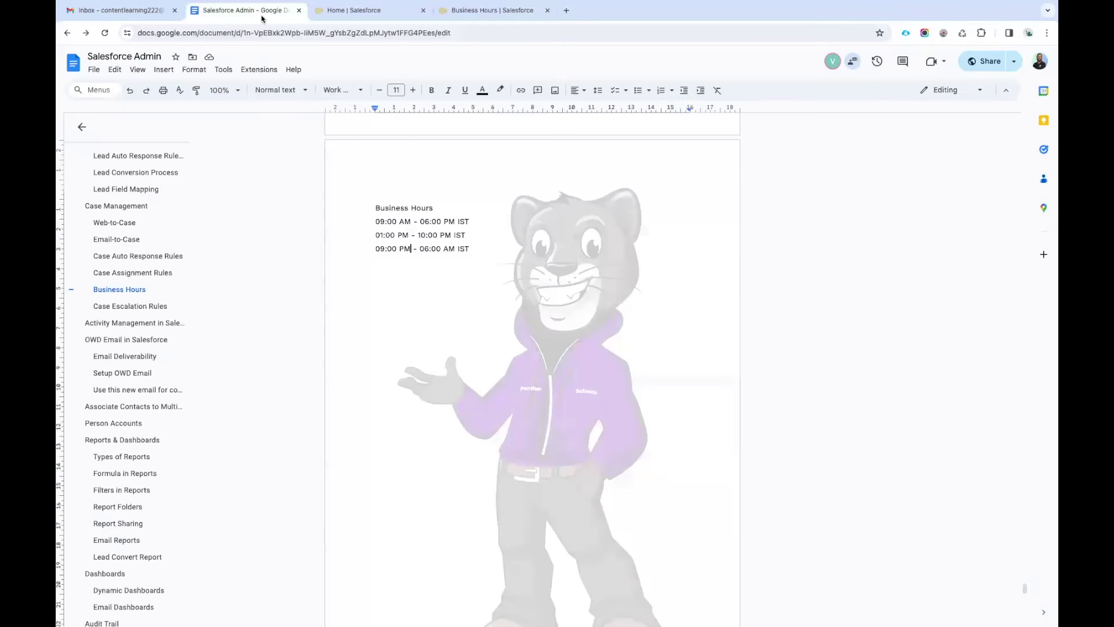
click(476, 12)
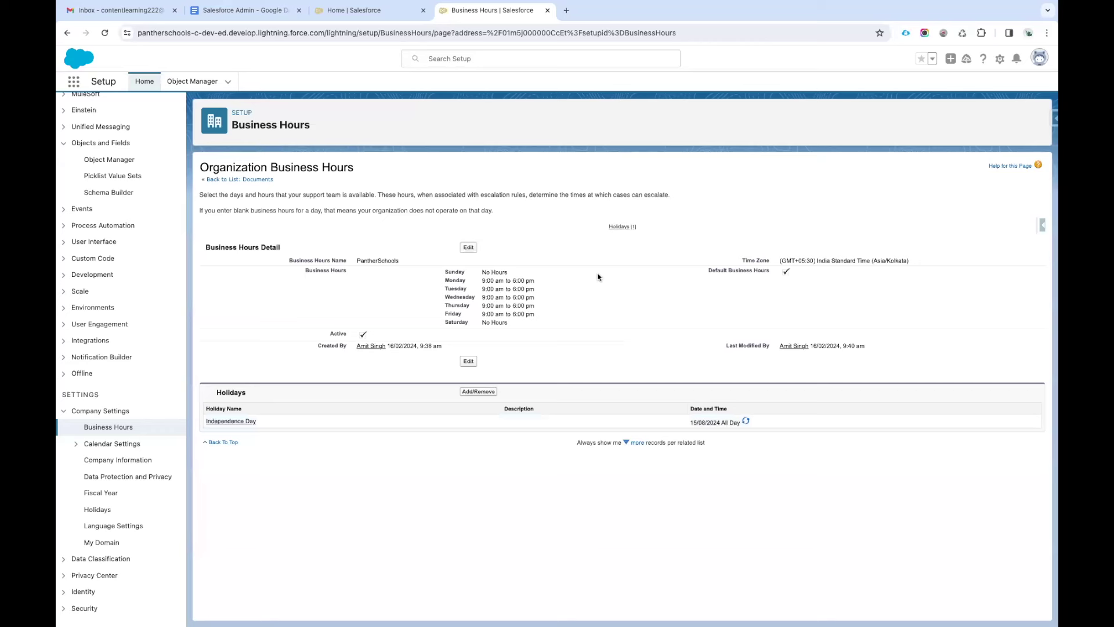
key(super+shift+4)
drag(193, 151, 1050, 470)
Paste the business hours screenshot on a new line below the three IST shift entries.
click(244, 12)
click(481, 249)
key(Return)
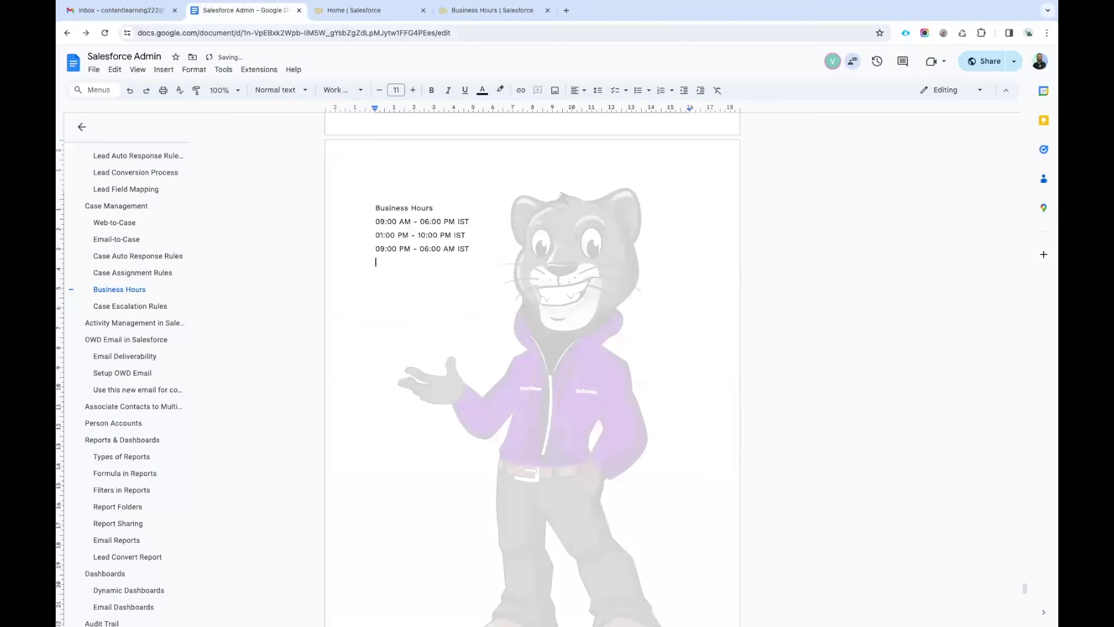
key(super+v)
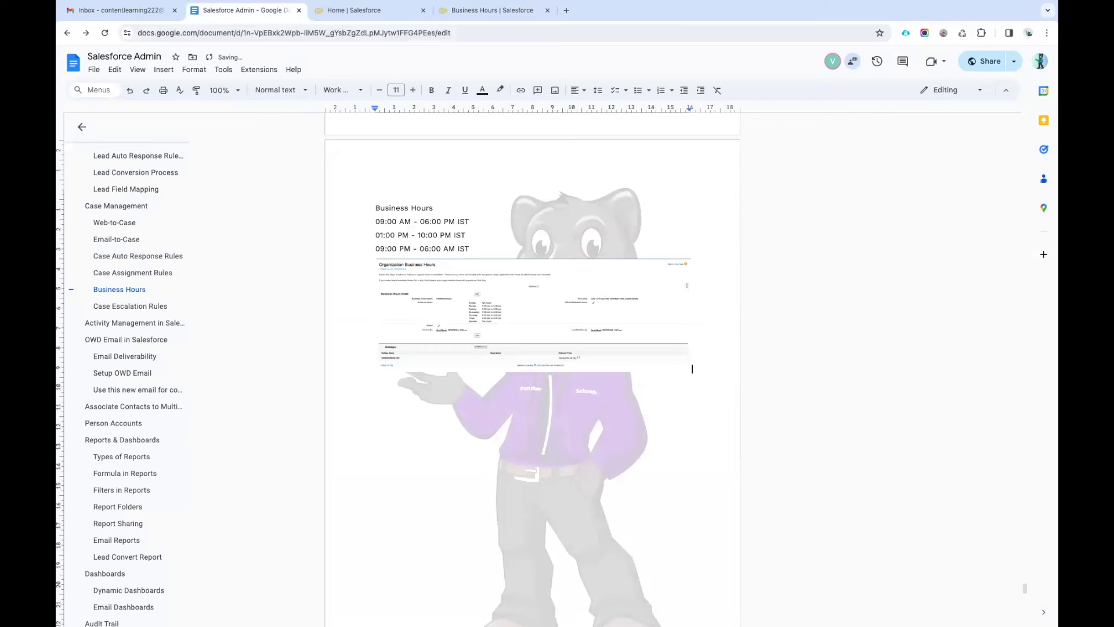
Open draw.io in a new browser tab.
click(567, 11)
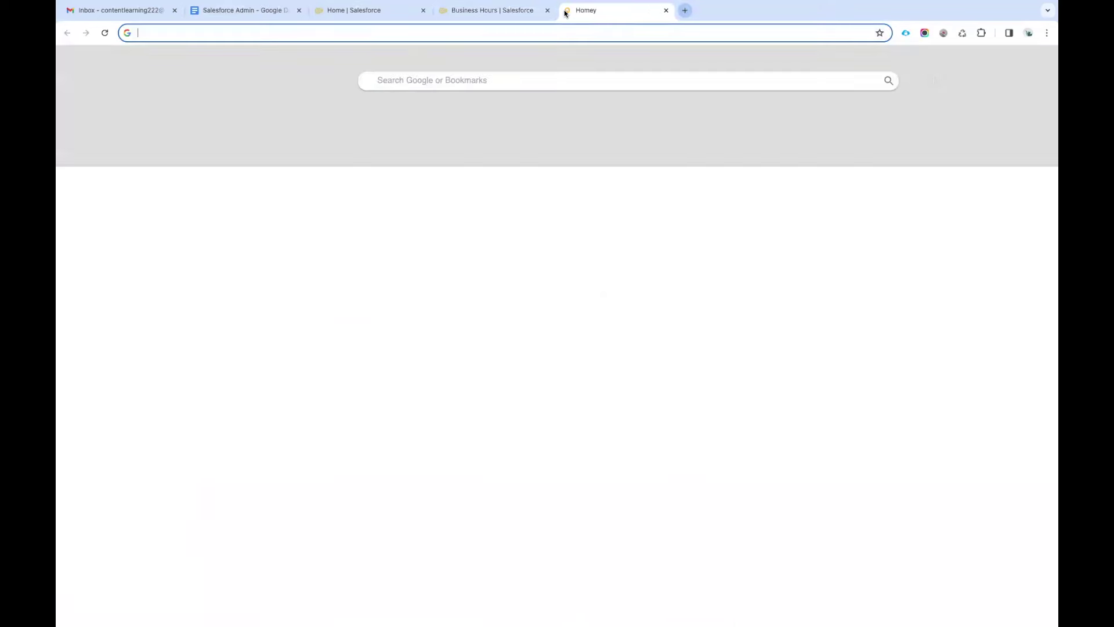
text(lucid)
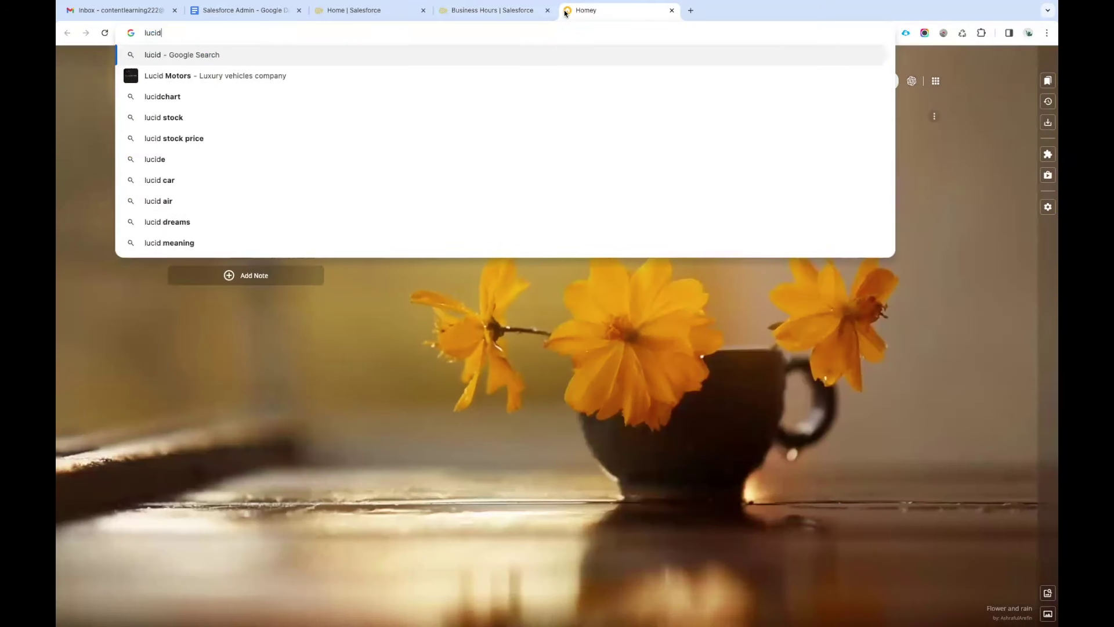
key(ctrl+a)
text(dar)
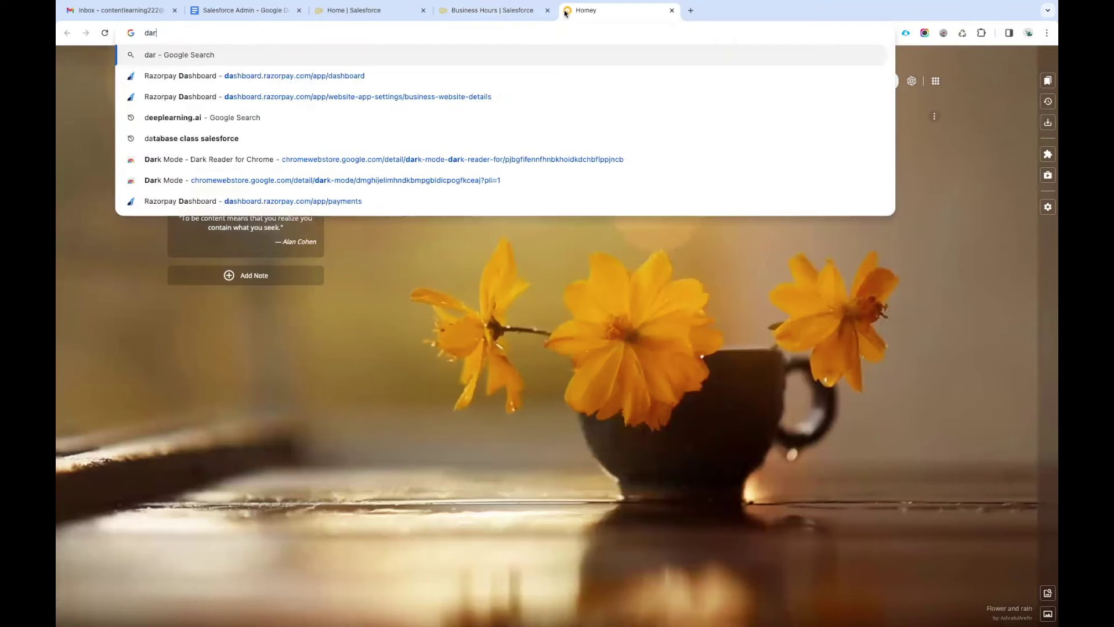
key(BackSpace)
key(BackSpace)
text(raw)
click(327, 77)
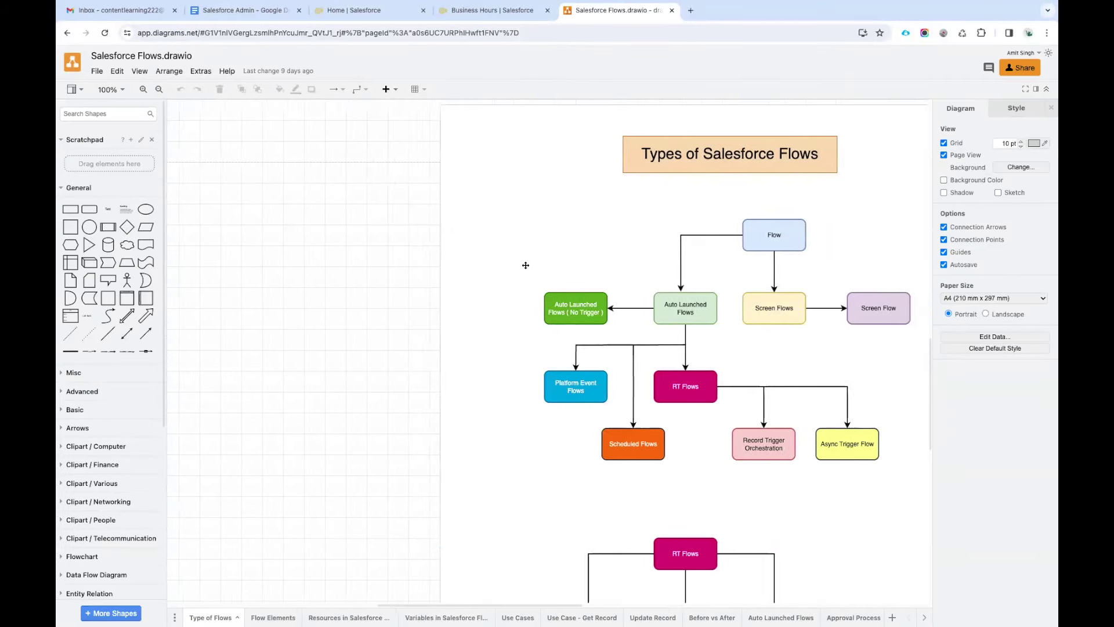
Open Case Management.drawio from Google Drive's Trainings/Admin/Diagrams folder in this window.
click(100, 73)
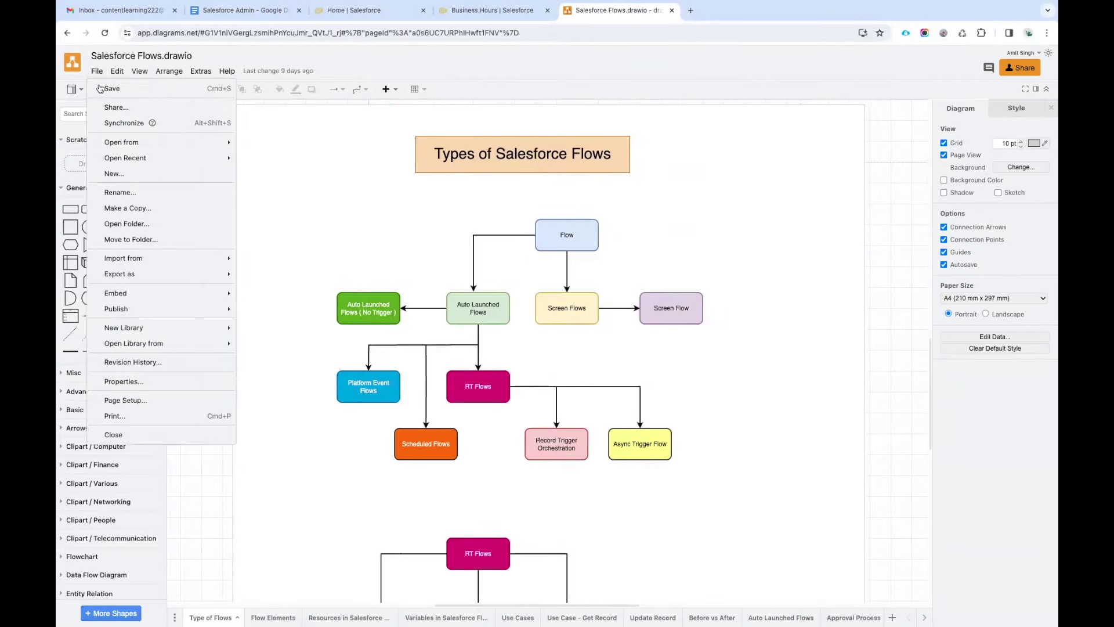
mouse_move(215, 142)
click(283, 141)
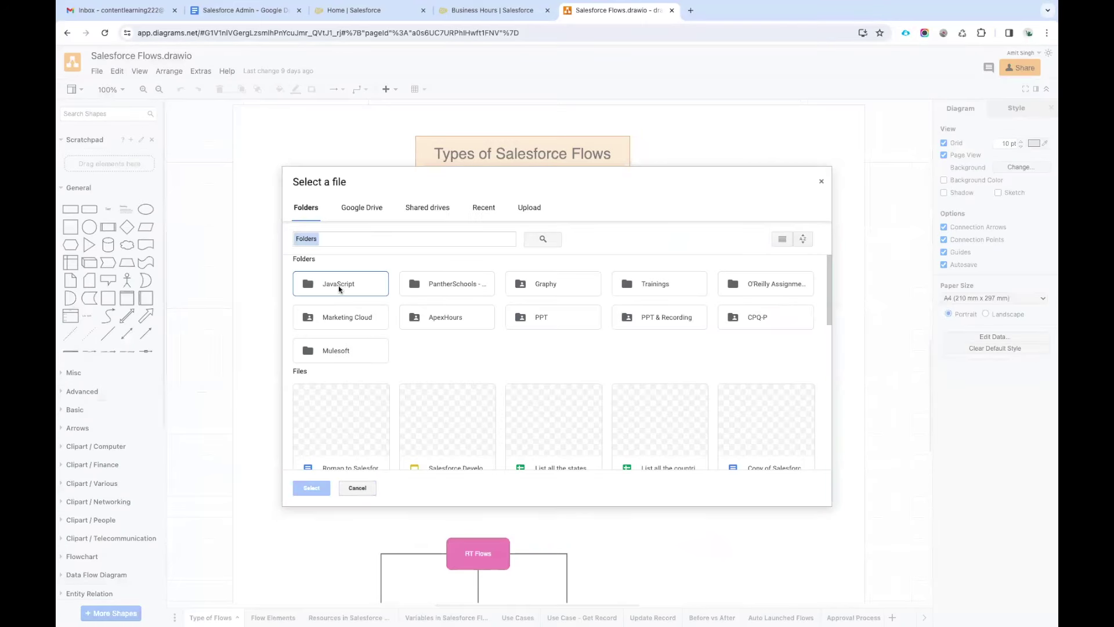
double_click(661, 291)
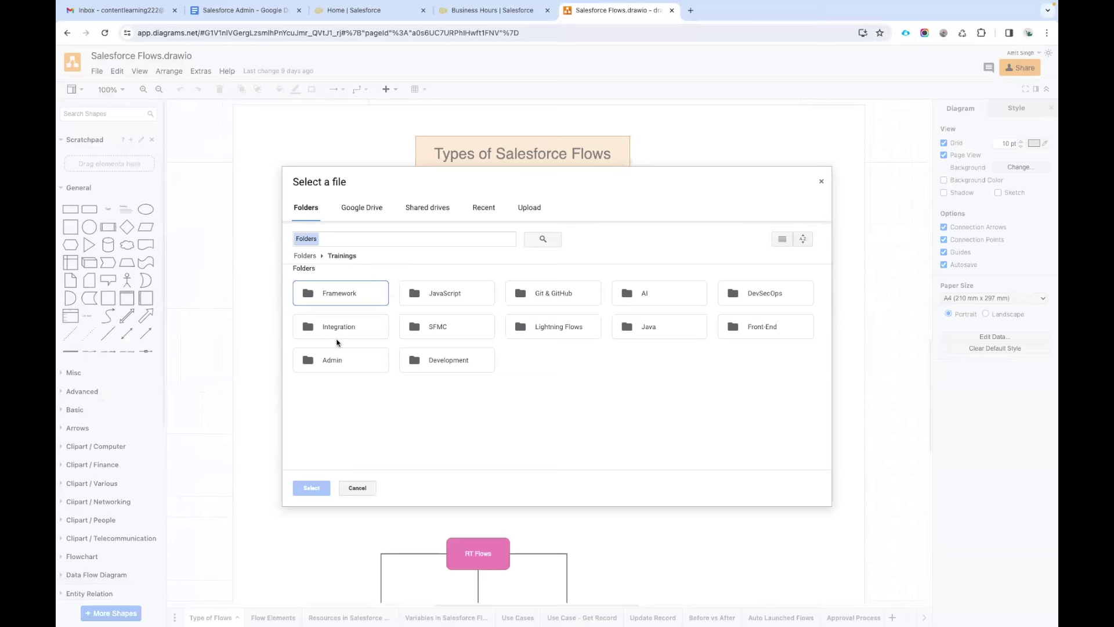
double_click(334, 359)
double_click(343, 294)
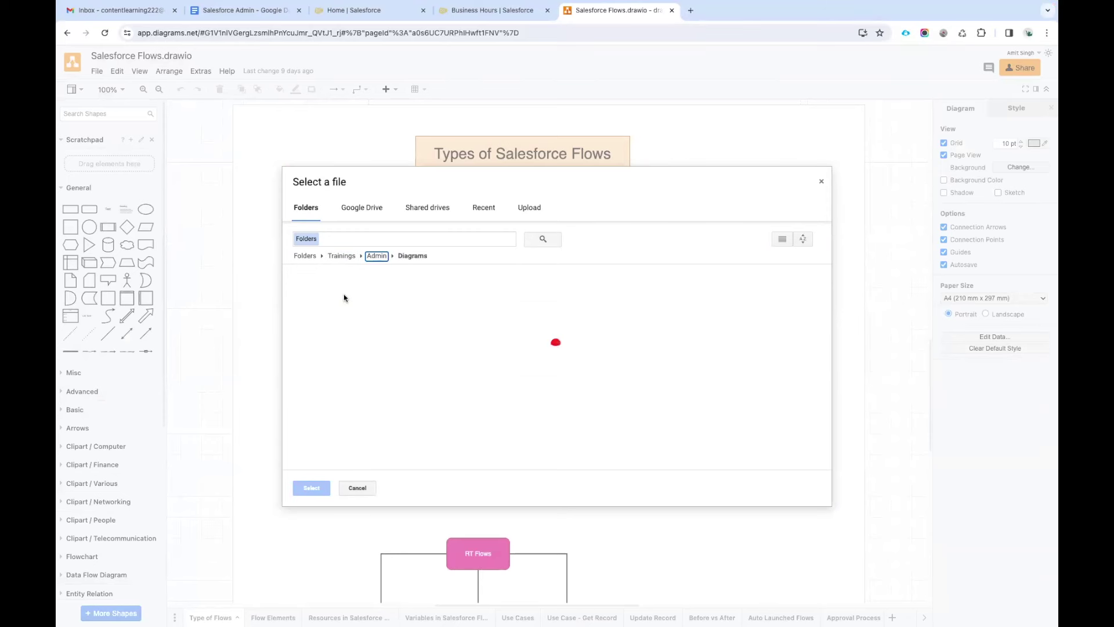
scroll(706, 439, down, 1)
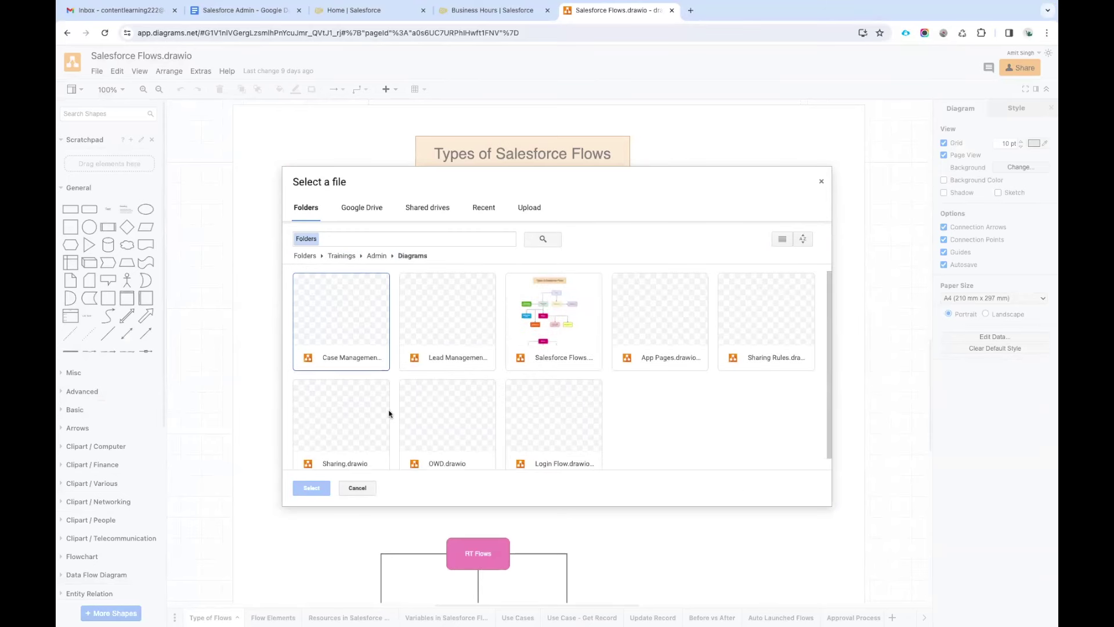
click(346, 327)
click(312, 488)
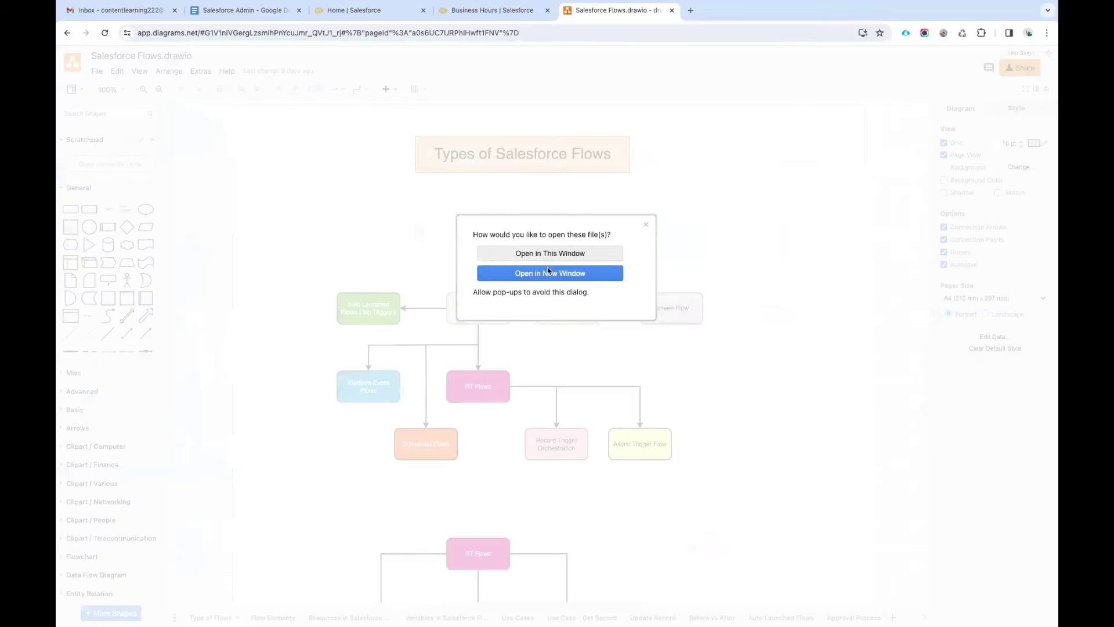
click(549, 254)
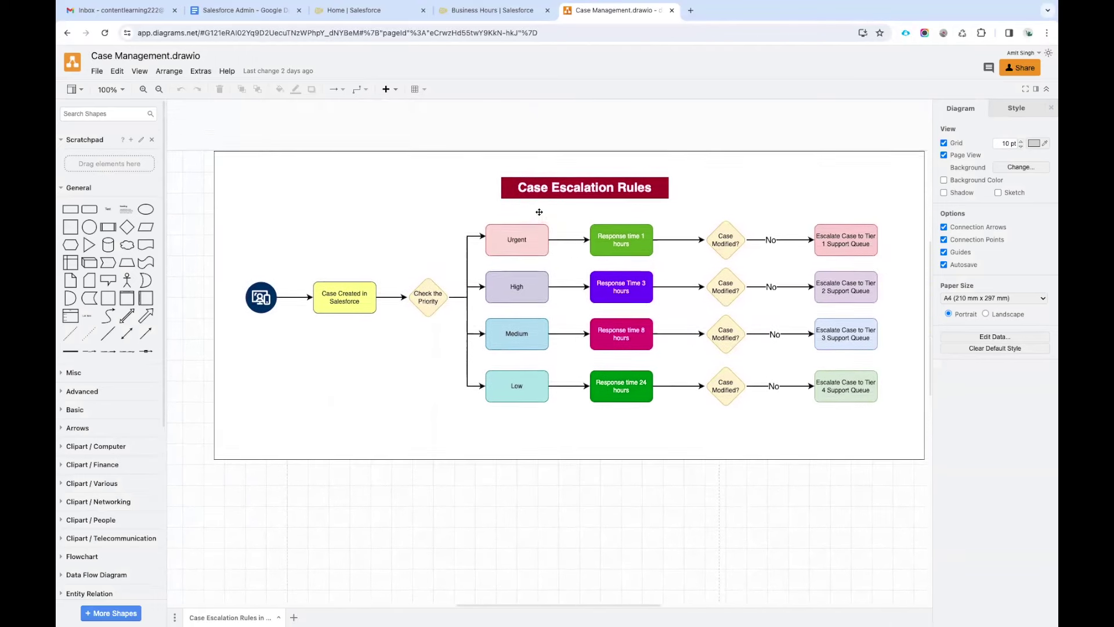
Hide the format panel, zoom the flowchart to 120% and nudge the diagram frame lower.
click(1036, 89)
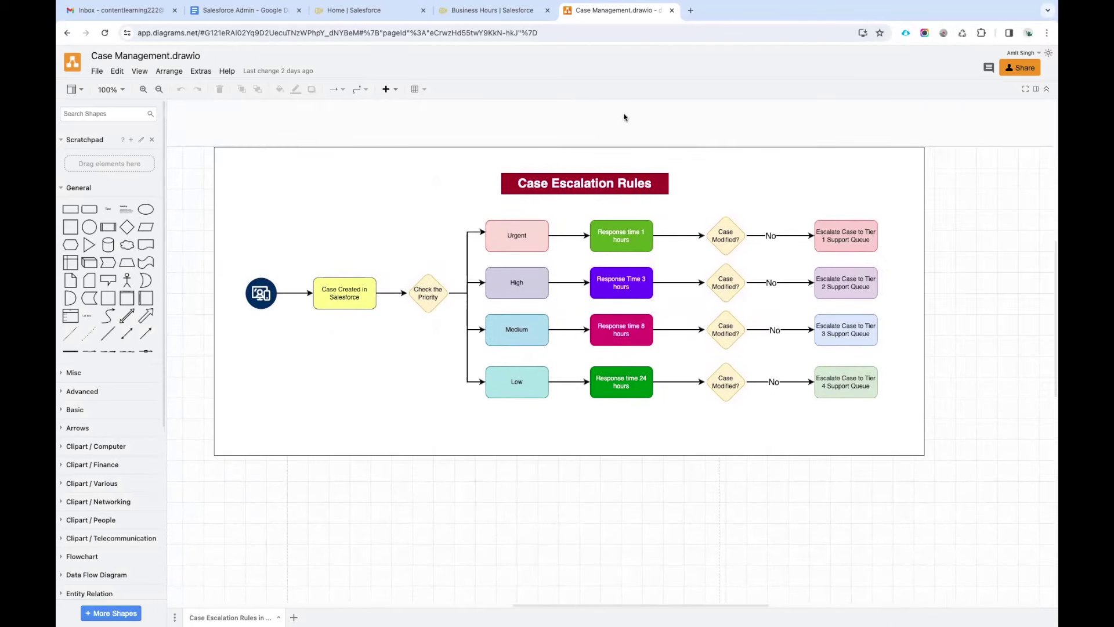
click(144, 89)
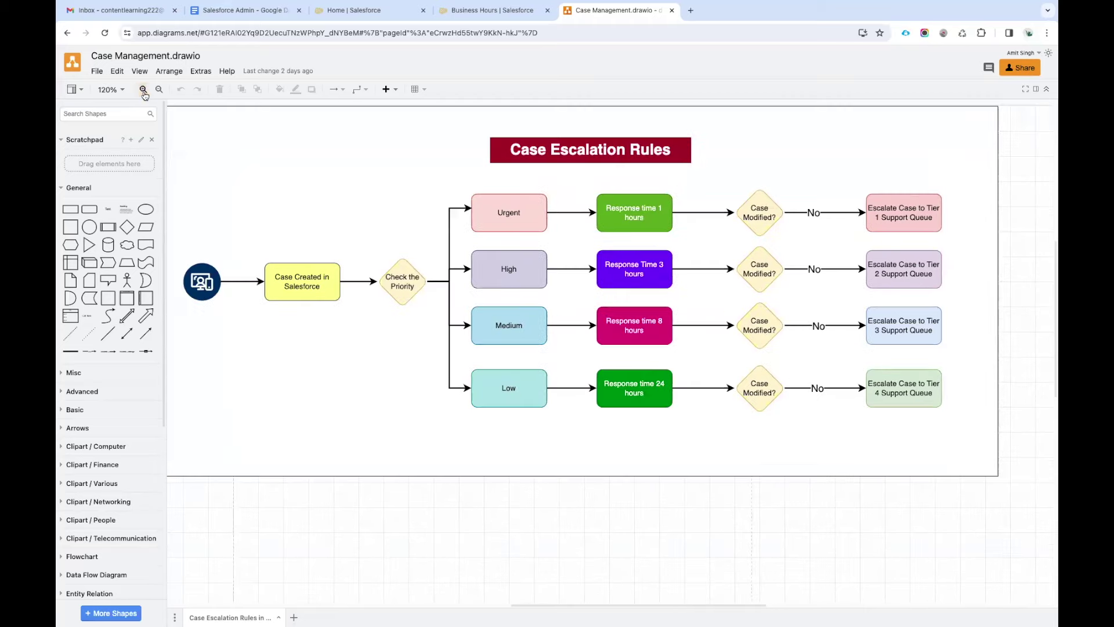
drag(290, 166, 290, 170)
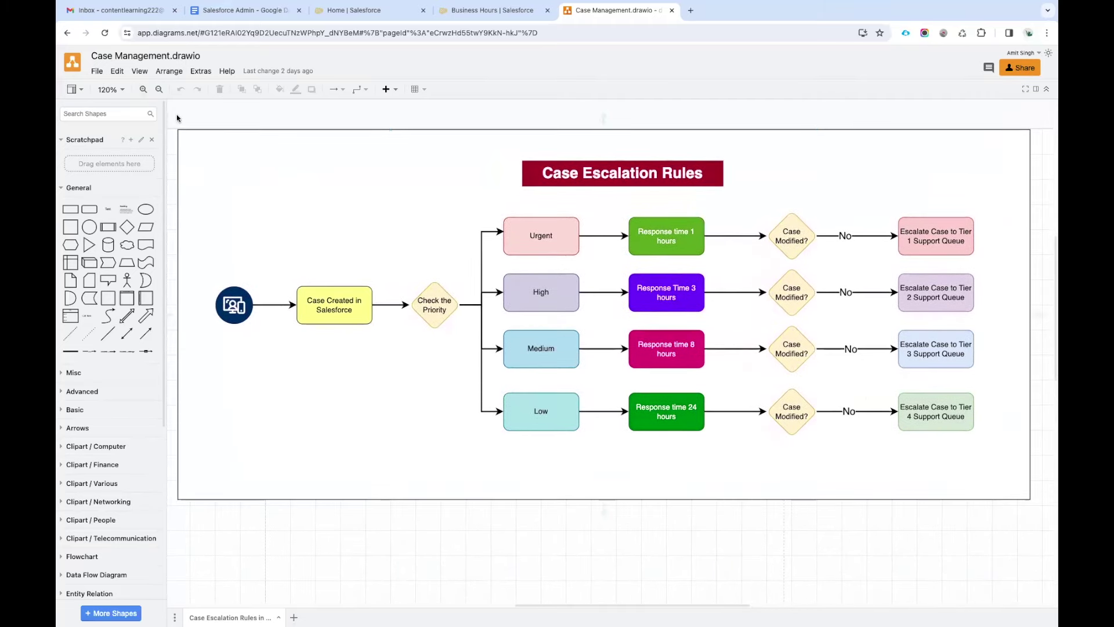
click(175, 164)
Under an unindented Case Escalation Rules heading, add 'SLA - Service Level Agreement' with SLA bold.
click(241, 10)
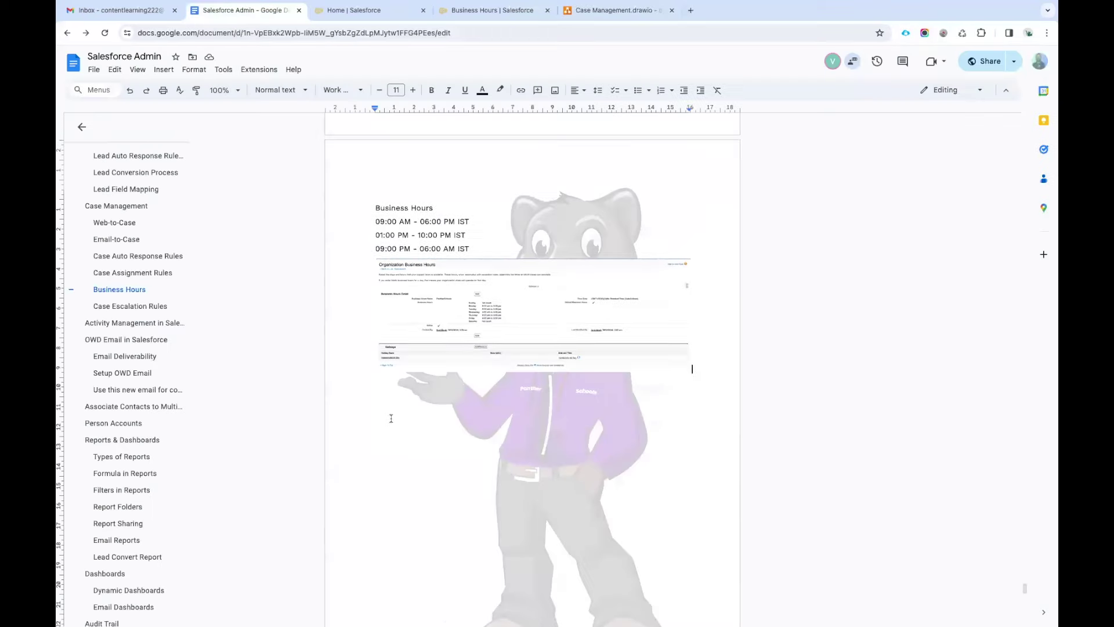
scroll(391, 418, down, 5)
click(485, 285)
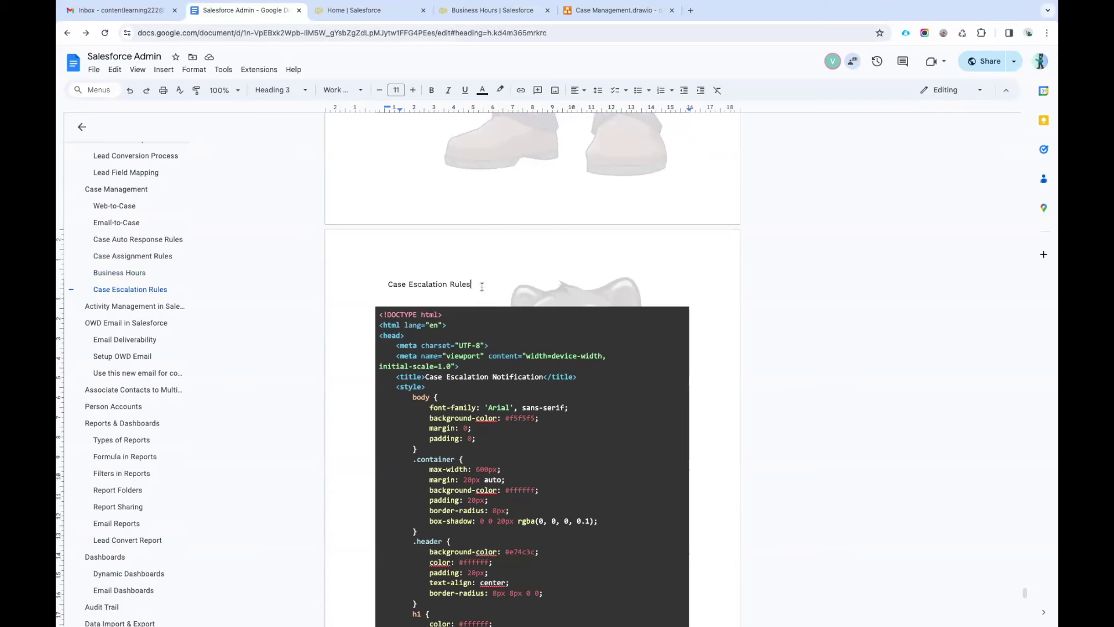
key(Return)
click(130, 289)
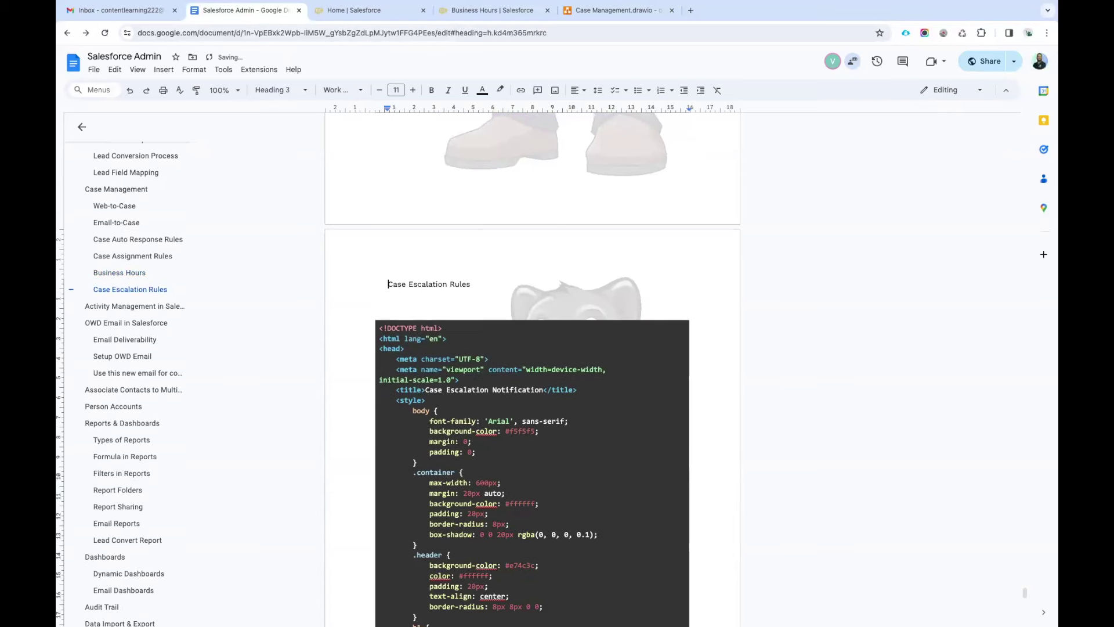
key(BackSpace)
key(Down)
text(SLA - Service Level Agreement)
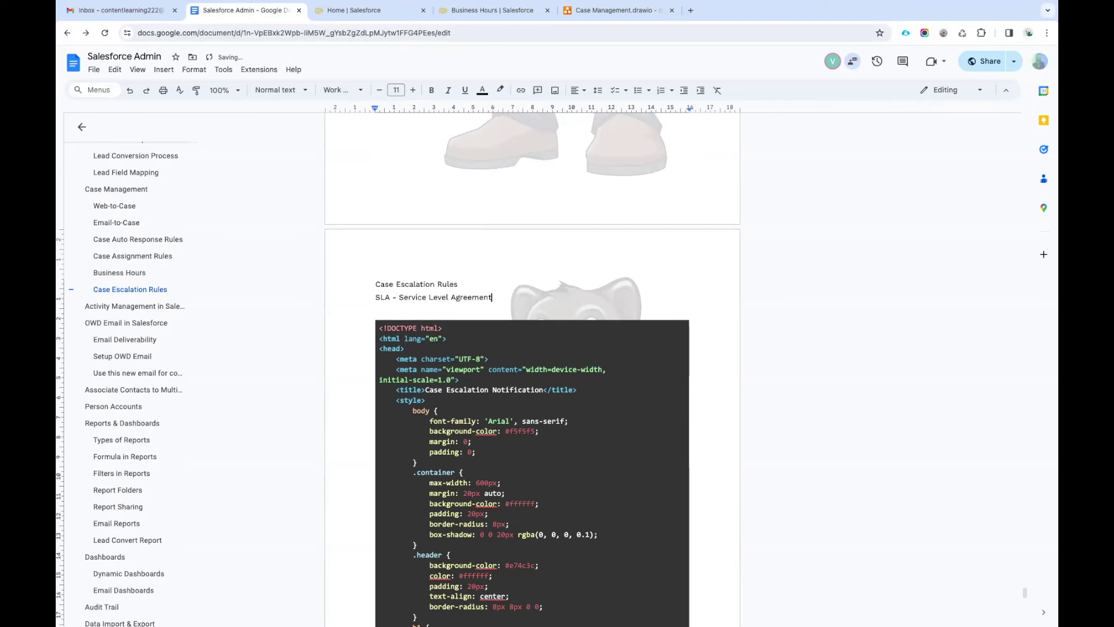
drag(393, 297, 371, 297)
key(ctrl+b)
click(508, 297)
Add a blank line above the SLA note and type 'Case/Service Request/Inquiry' below it.
click(471, 285)
key(Return)
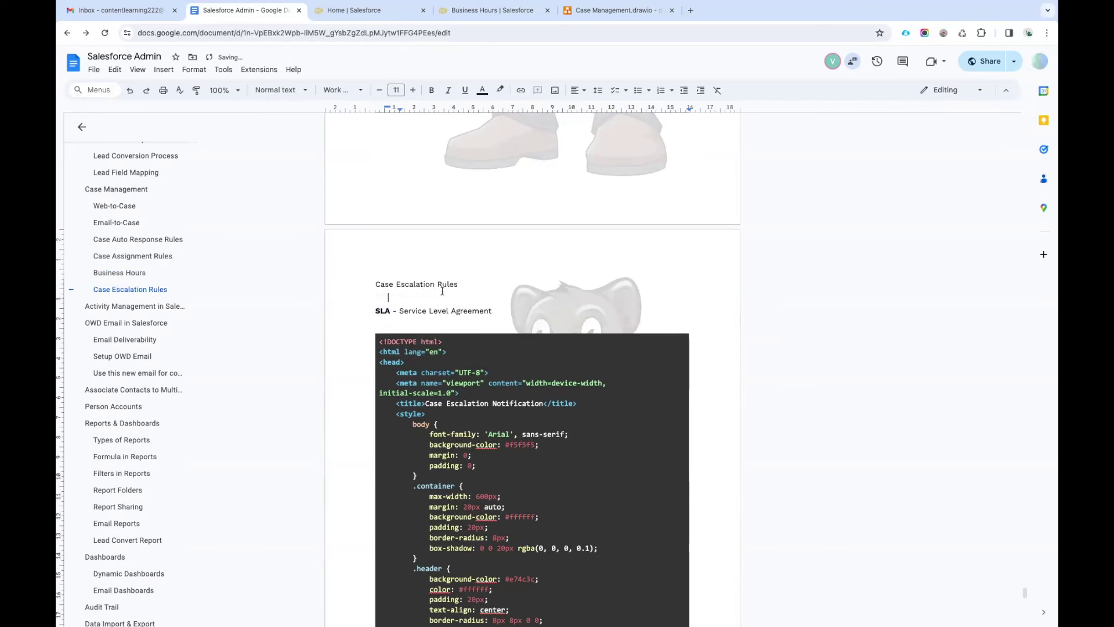
click(495, 312)
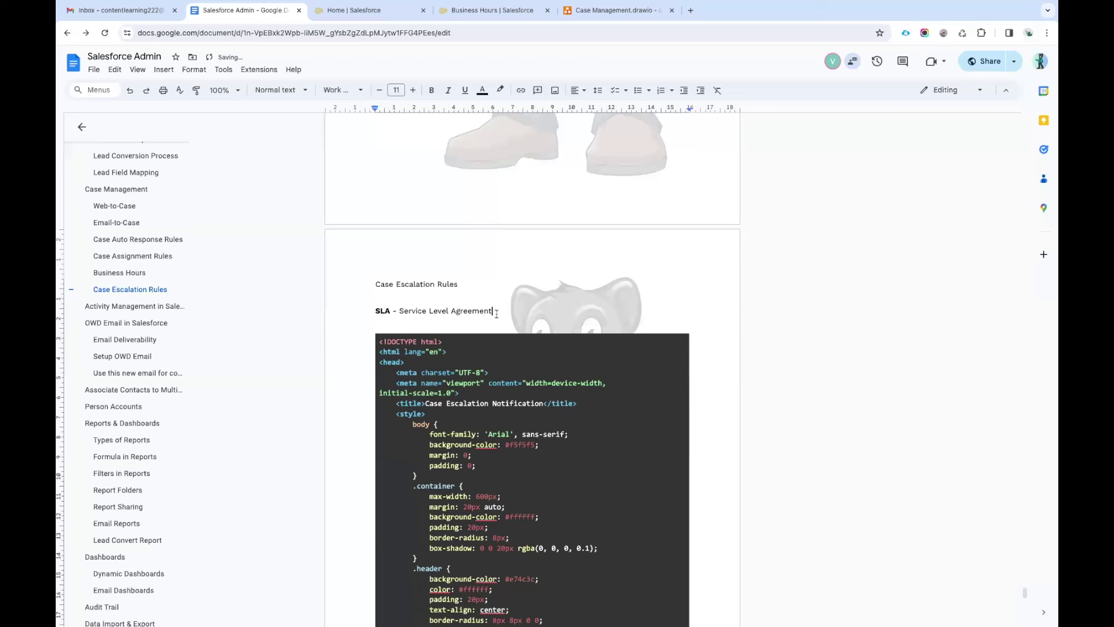
key(Return)
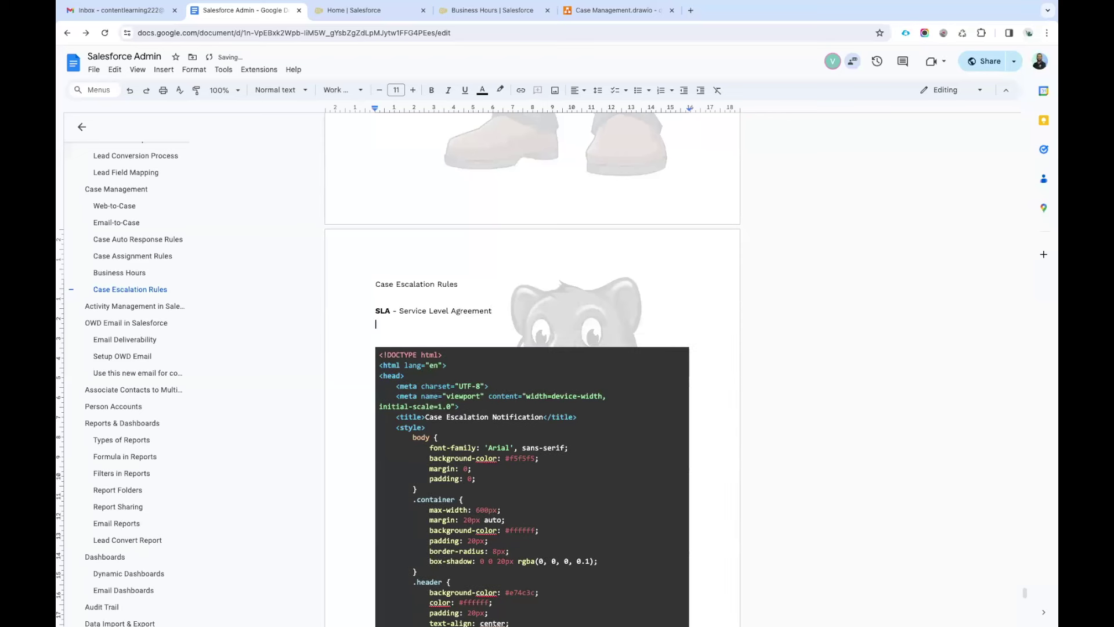
text(Case/Service Request)
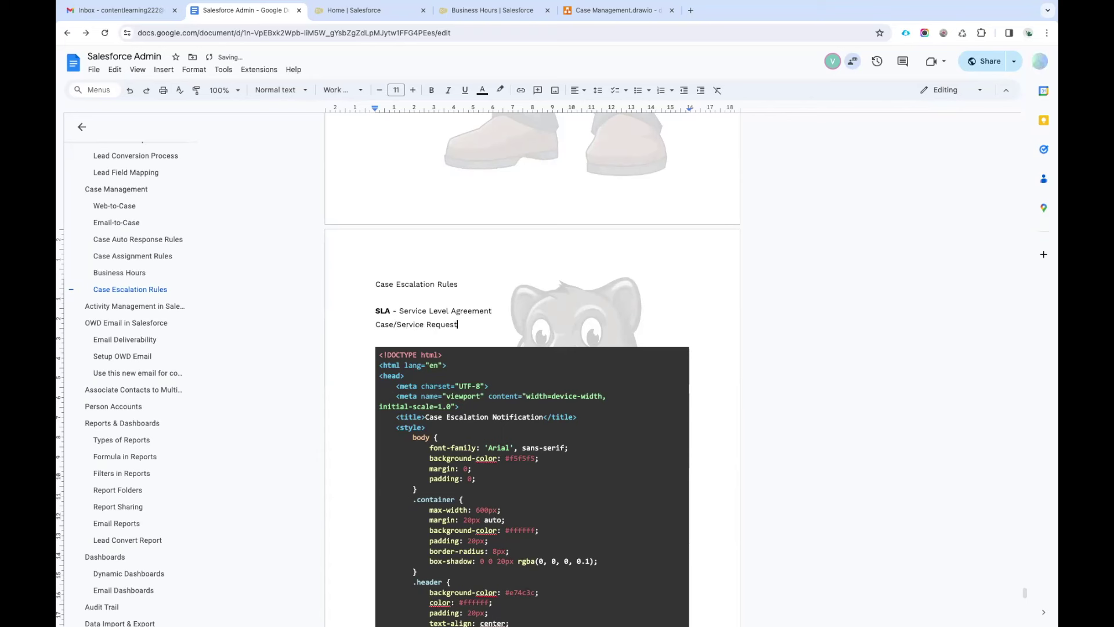
text(/Inquiry)
Prefix the request line with '->' and add lines 'Case -> Priorty' and 'Case ->'.
click(375, 324)
text(->)
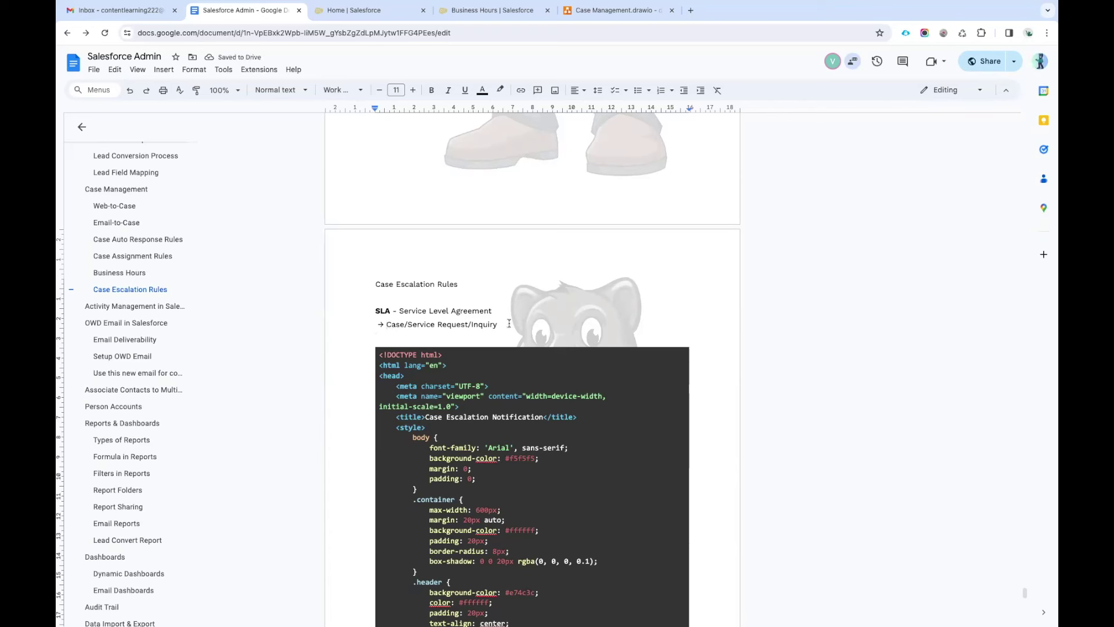
key(End)
key(Return)
text(Case)
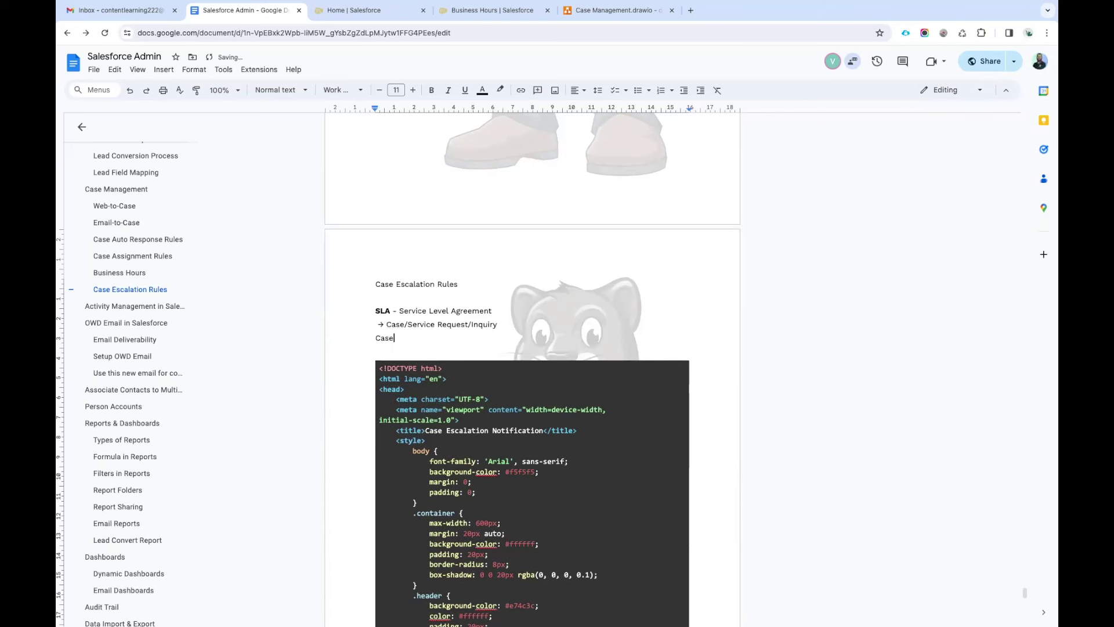
text( -> Pri)
text(orty)
key(Return)
text(Case -)
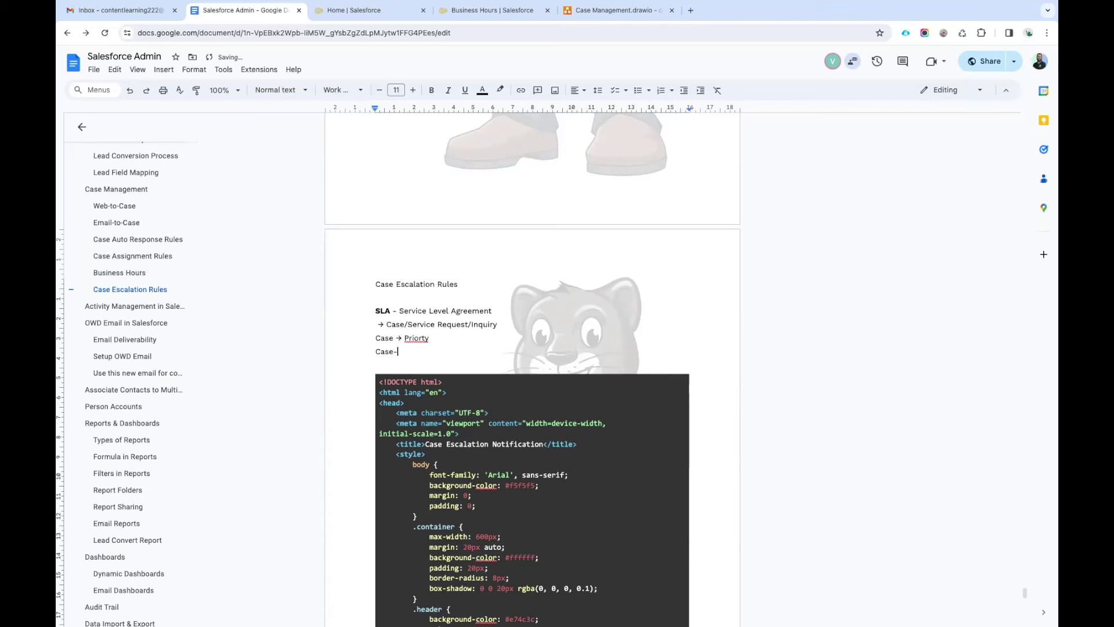
text(>)
Correct Priorty to Priority and complete 'Case -> Priority + Status + Subject ( keywords )'.
click(424, 339)
click(423, 324)
click(412, 349)
text(Priority + Sat)
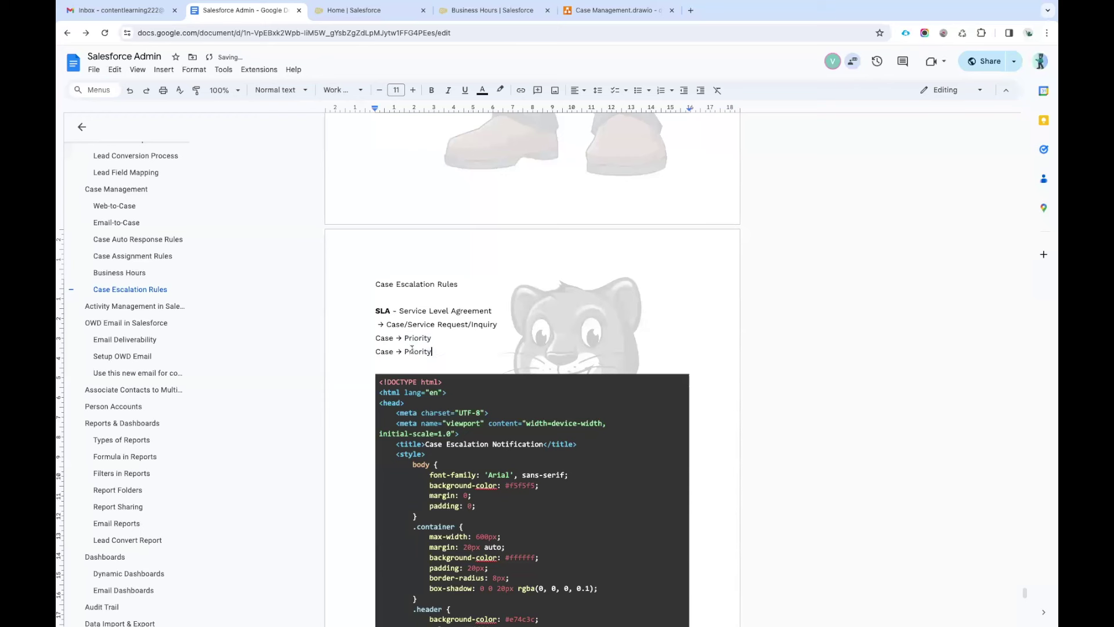
key(BackSpace)
key(BackSpace)
text(tatus + Subject)
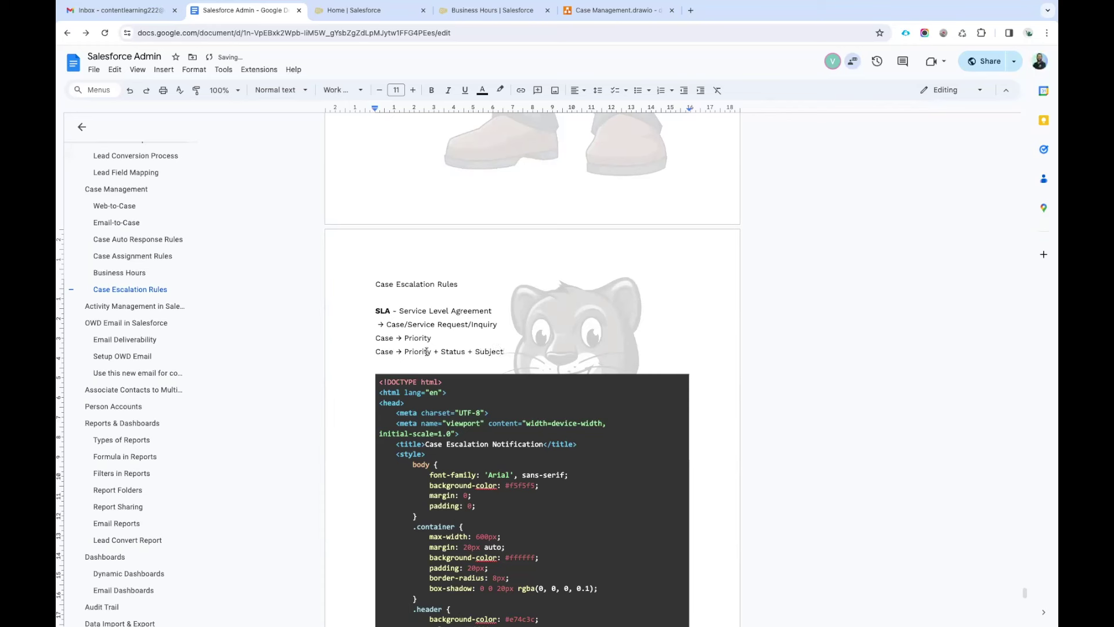
text( ( keywords ))
Make the word Case bold on both Case lines.
double_click(383, 337)
key(ctrl+b)
double_click(388, 350)
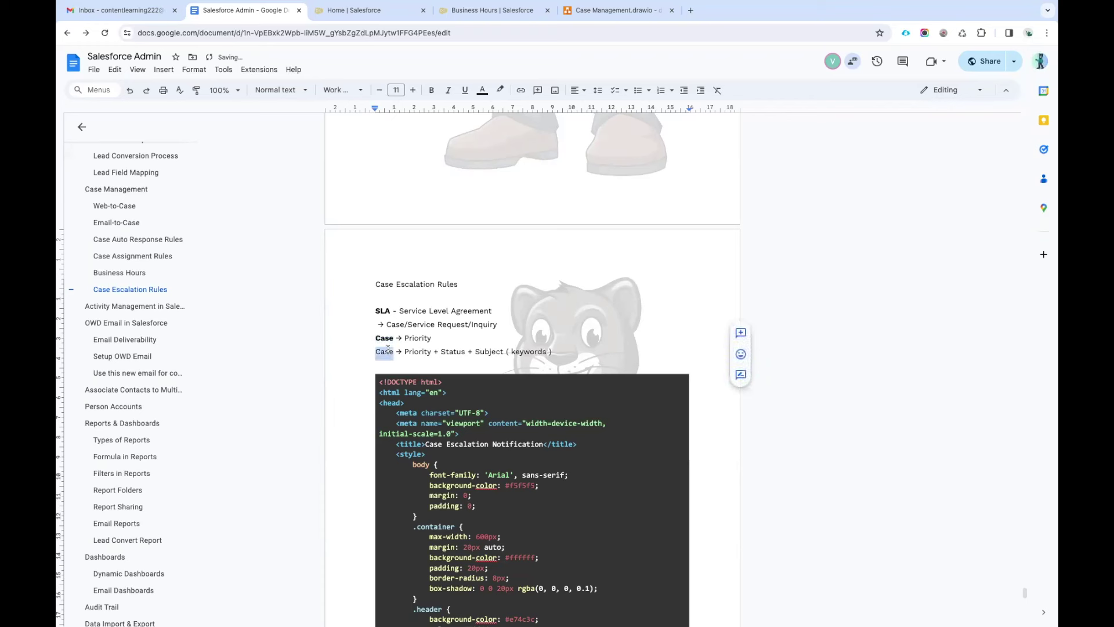
key(ctrl+b)
click(444, 352)
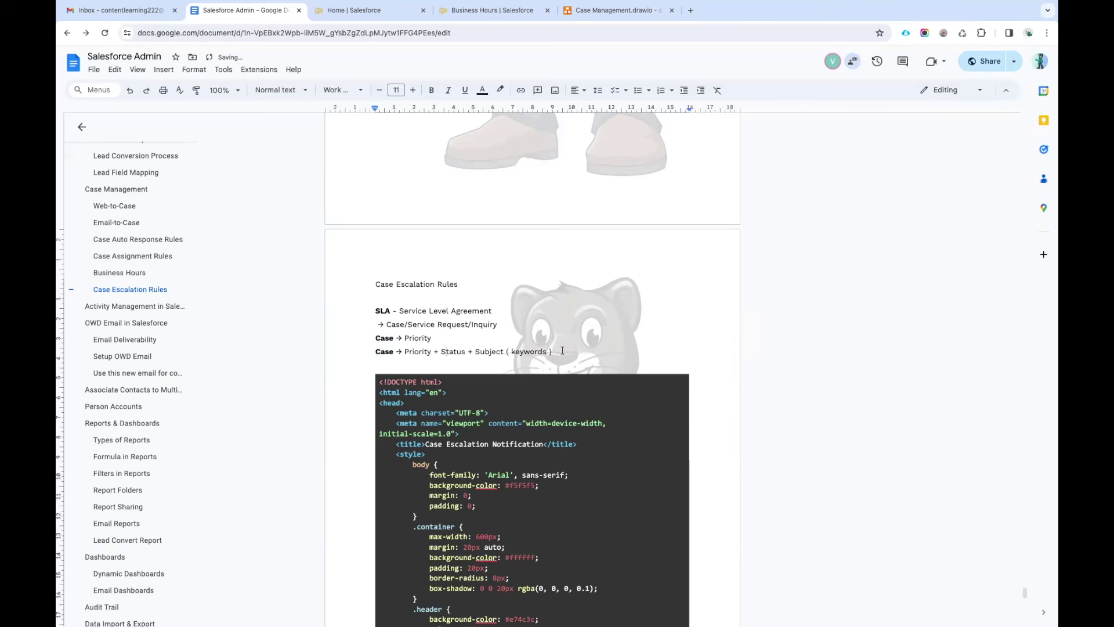
drag(570, 352, 372, 316)
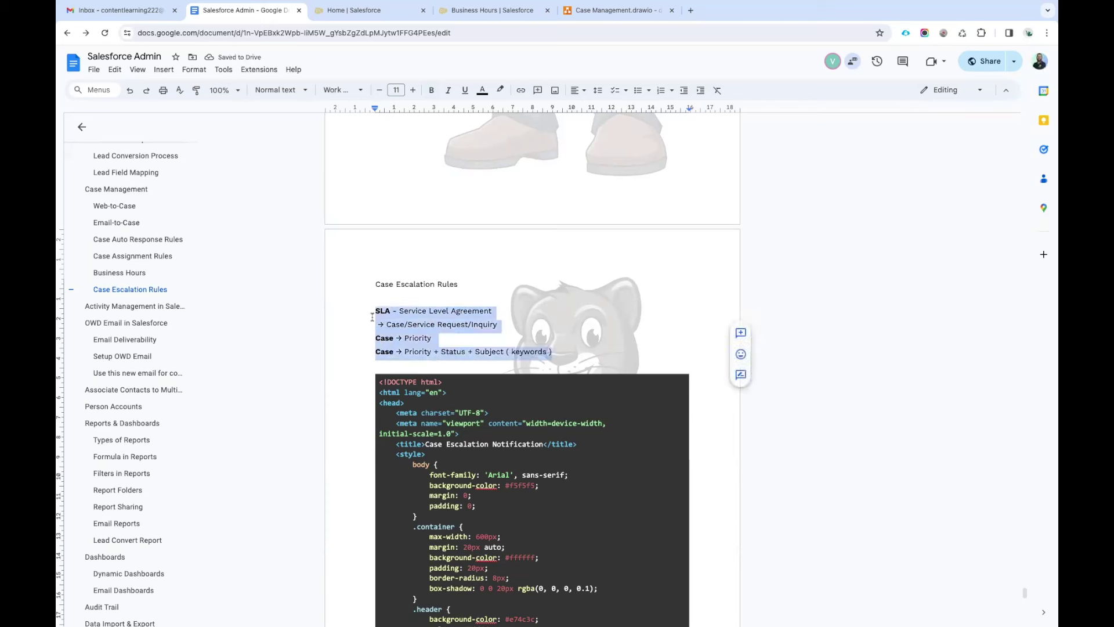
click(373, 316)
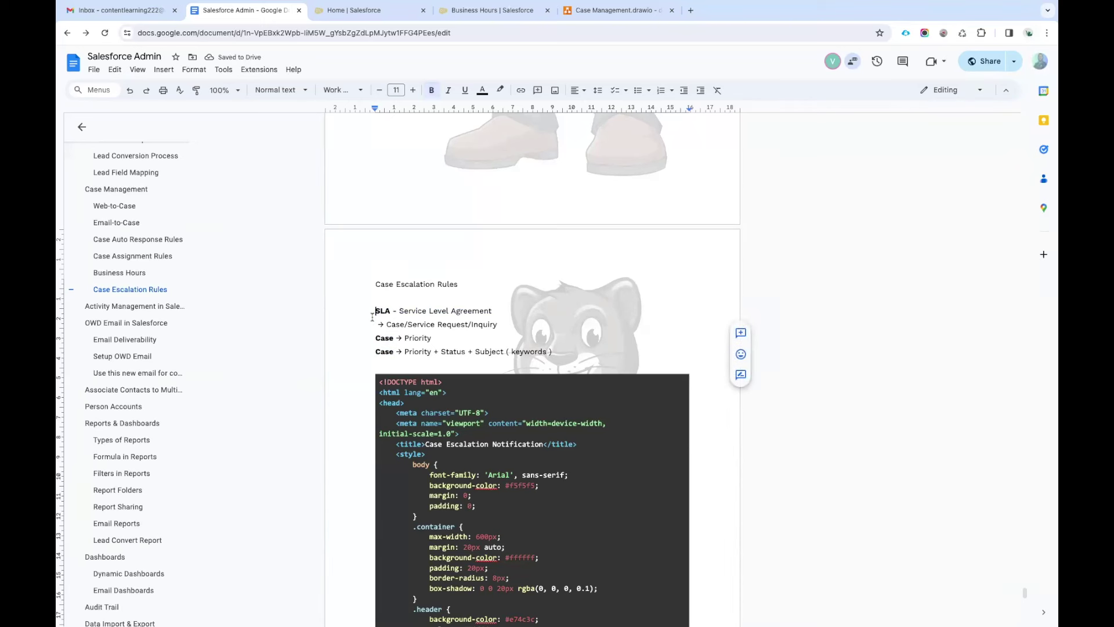
click(447, 341)
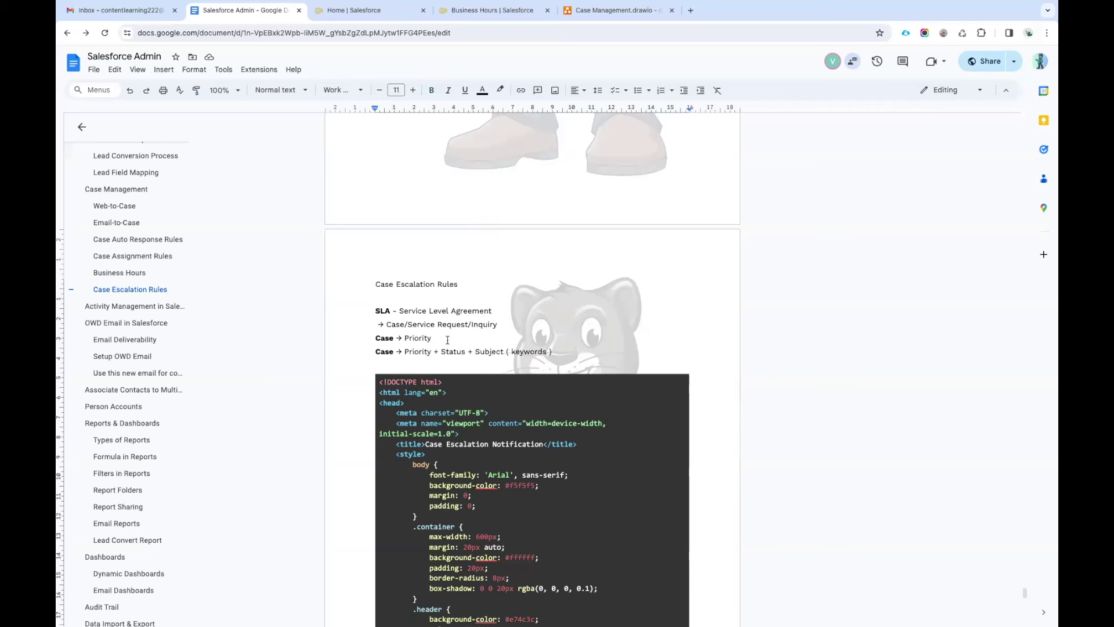
Delete the trailing space after 'Case → Priority' and return to the Case Management diagram.
key(BackSpace)
drag(559, 352, 369, 341)
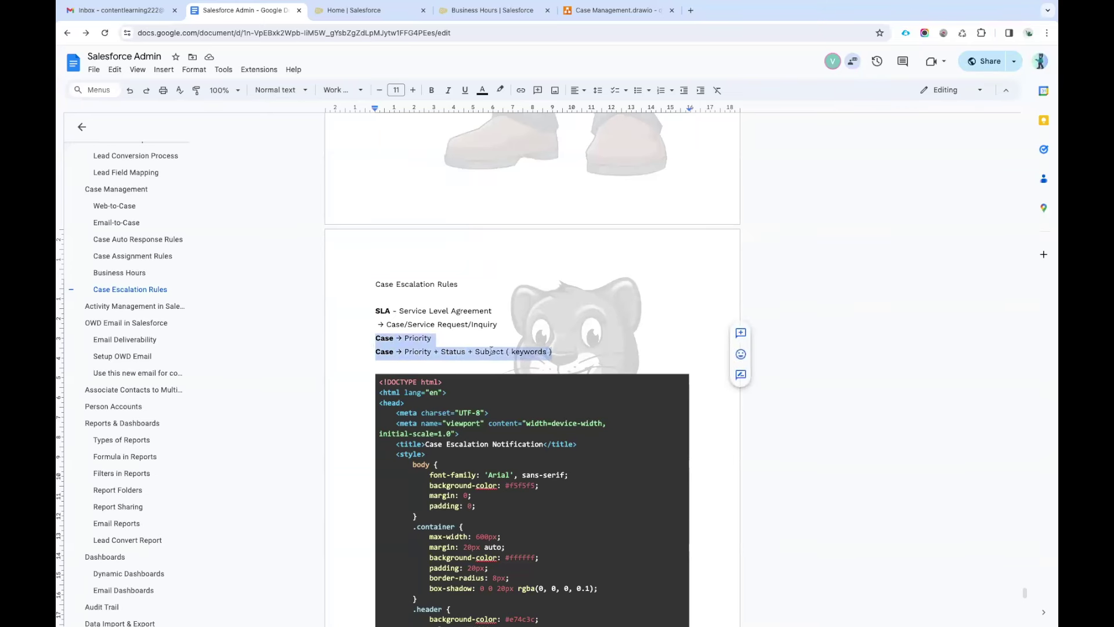
click(476, 340)
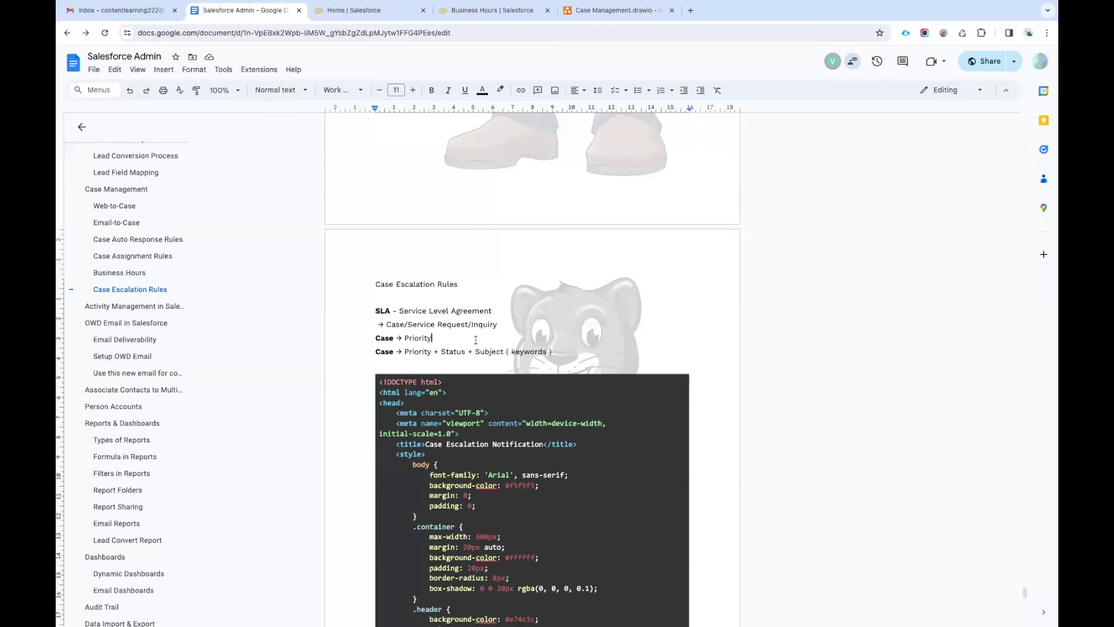
click(600, 12)
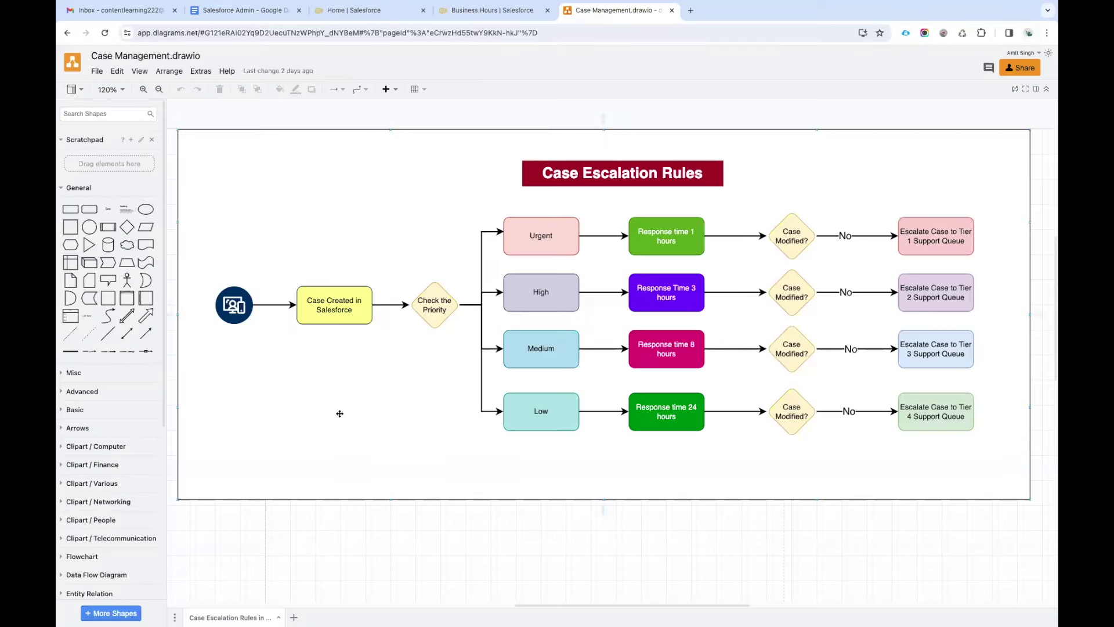
Retitle the banner 'Case Escalation Rules based on Case Priority', widen it to 600 and recentre it.
click(338, 306)
click(704, 176)
double_click(704, 176)
click(639, 184)
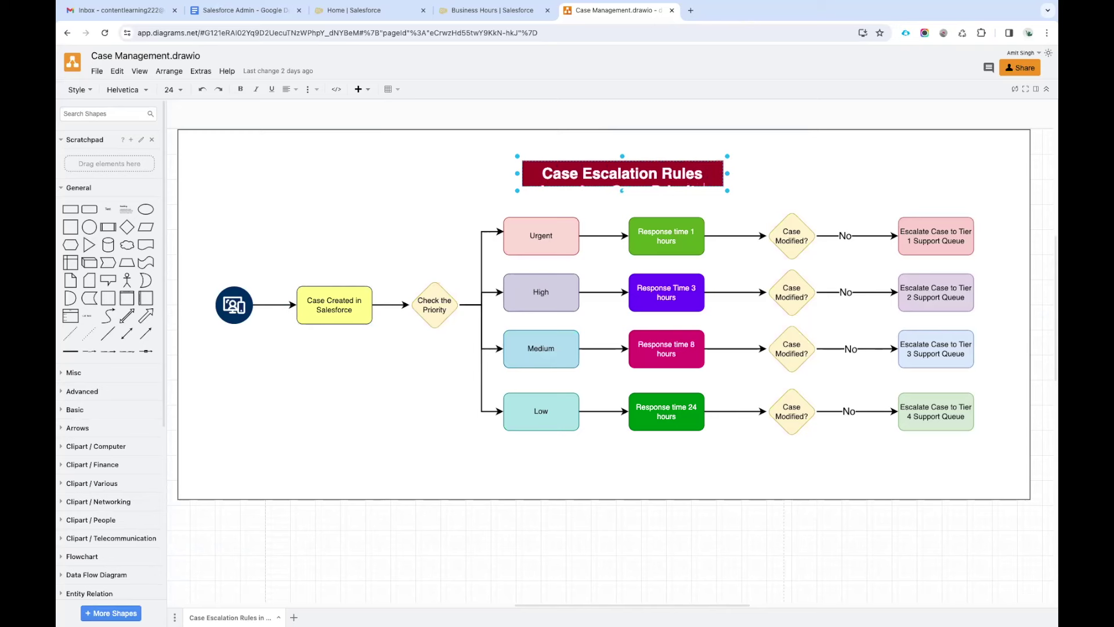
click(726, 174)
drag(726, 174, 899, 174)
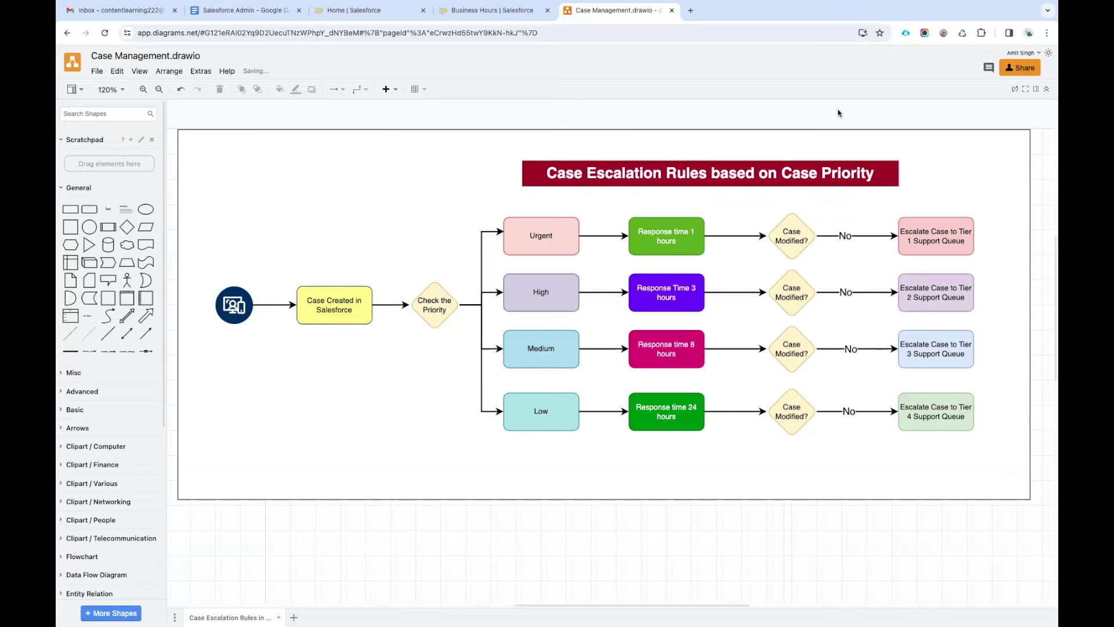
drag(791, 173, 683, 168)
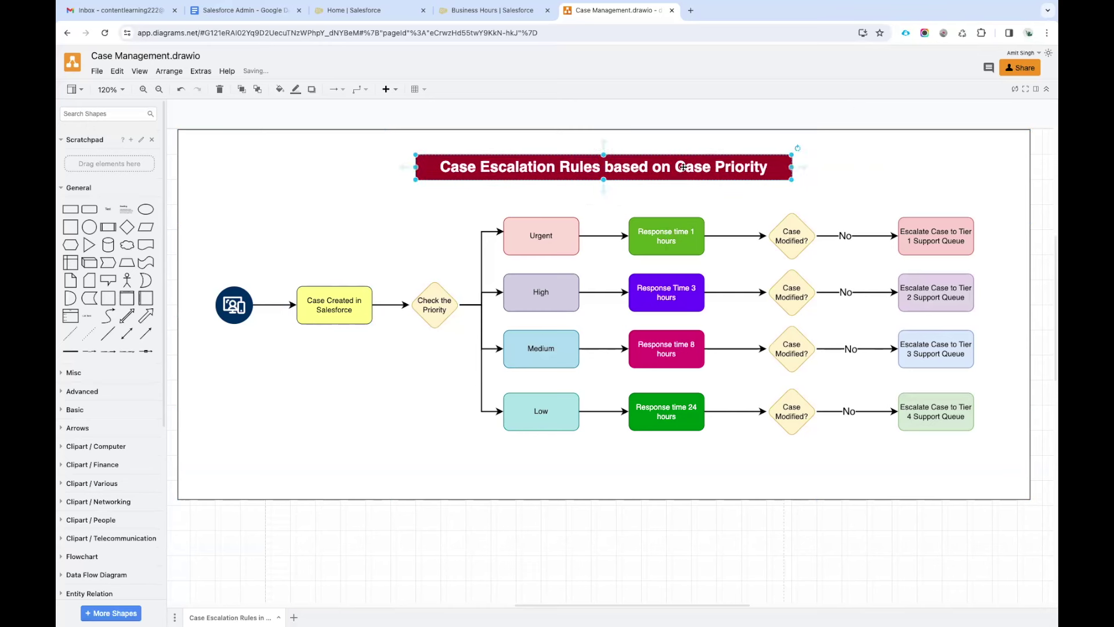
click(251, 317)
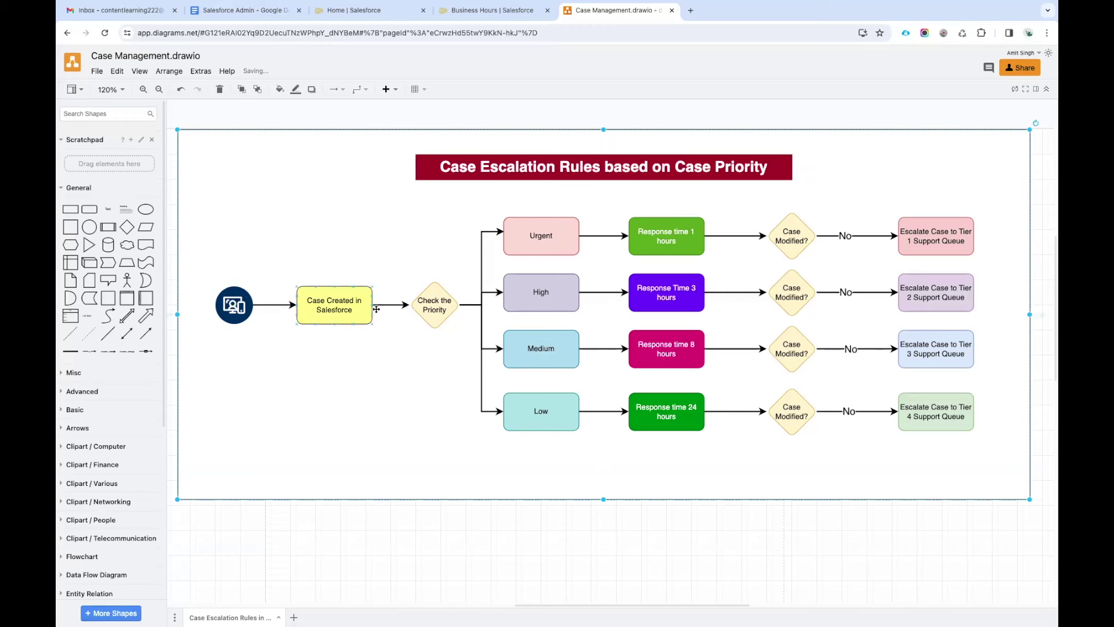
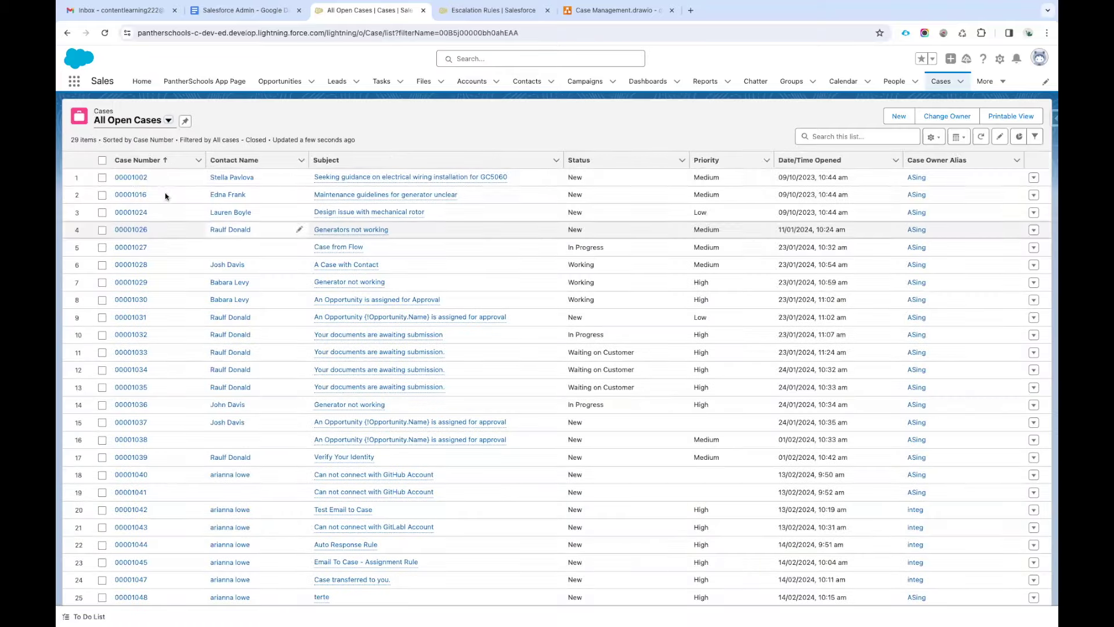
Open case 00001002 on GC5060 electrical wiring guidance, then view the Salesforce Admin notes.
click(137, 176)
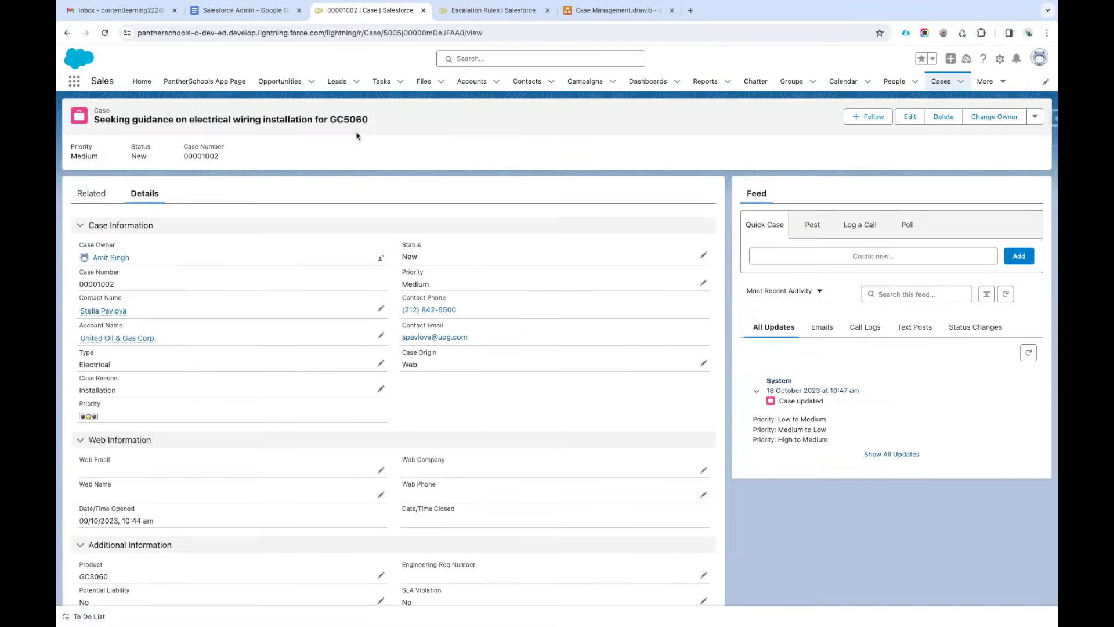
click(253, 11)
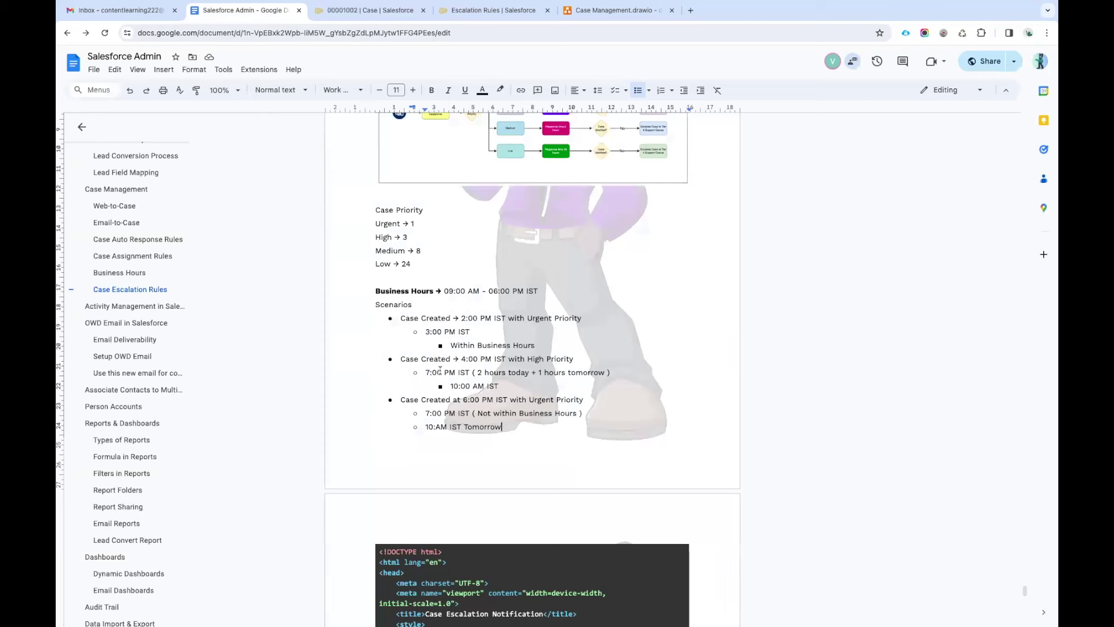
Read the business-hours escalation scenarios in the notes, then go back to case 00001002.
drag(425, 332, 502, 428)
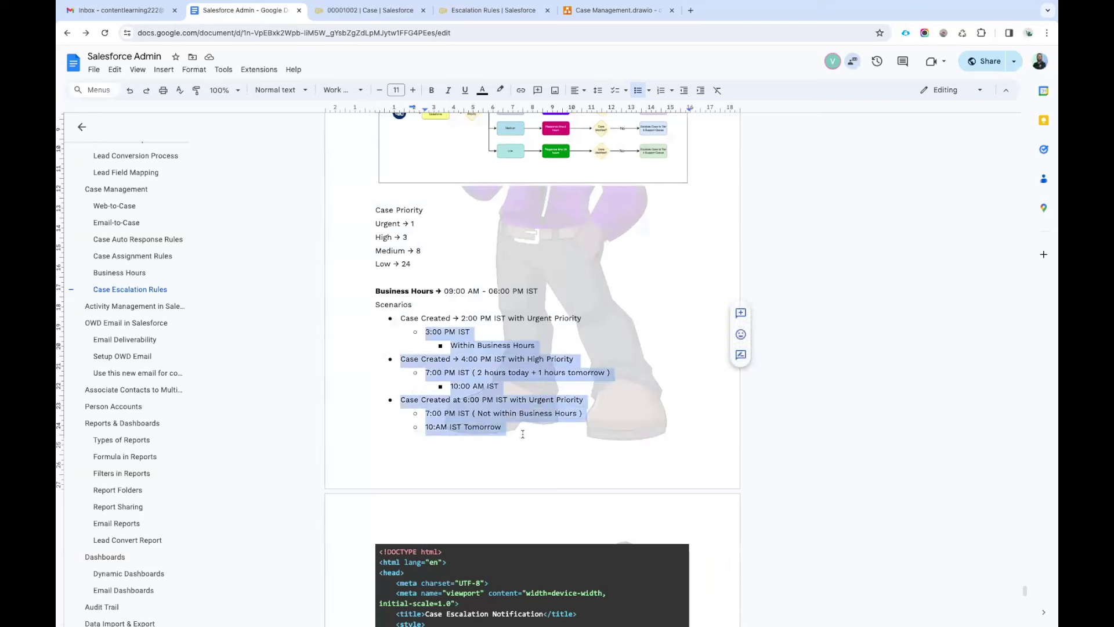
click(525, 347)
drag(399, 318, 502, 428)
click(507, 427)
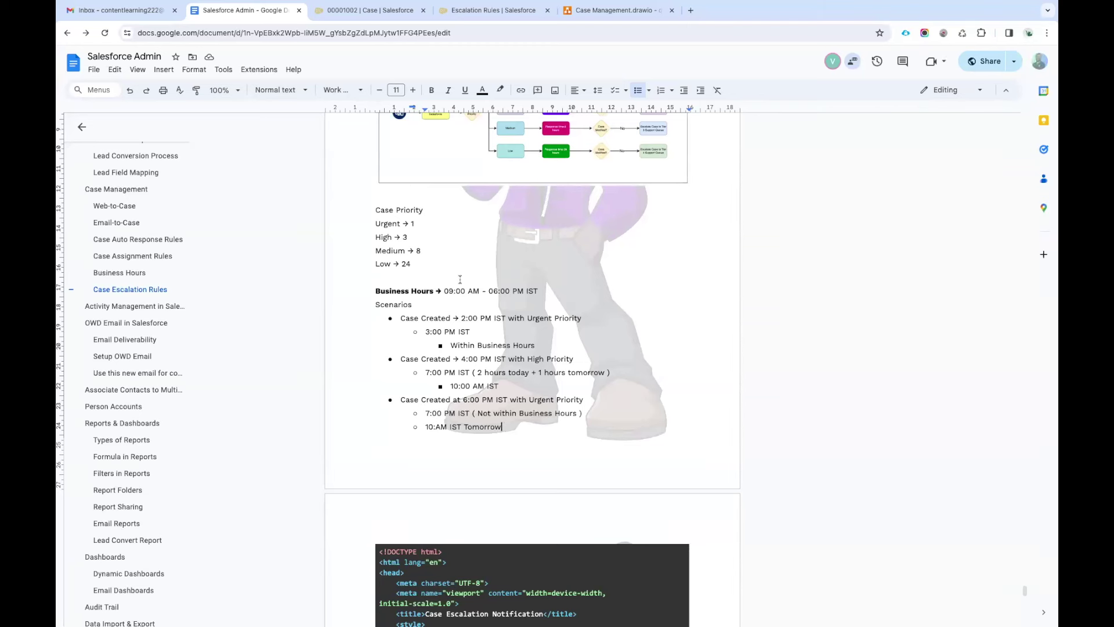
click(377, 14)
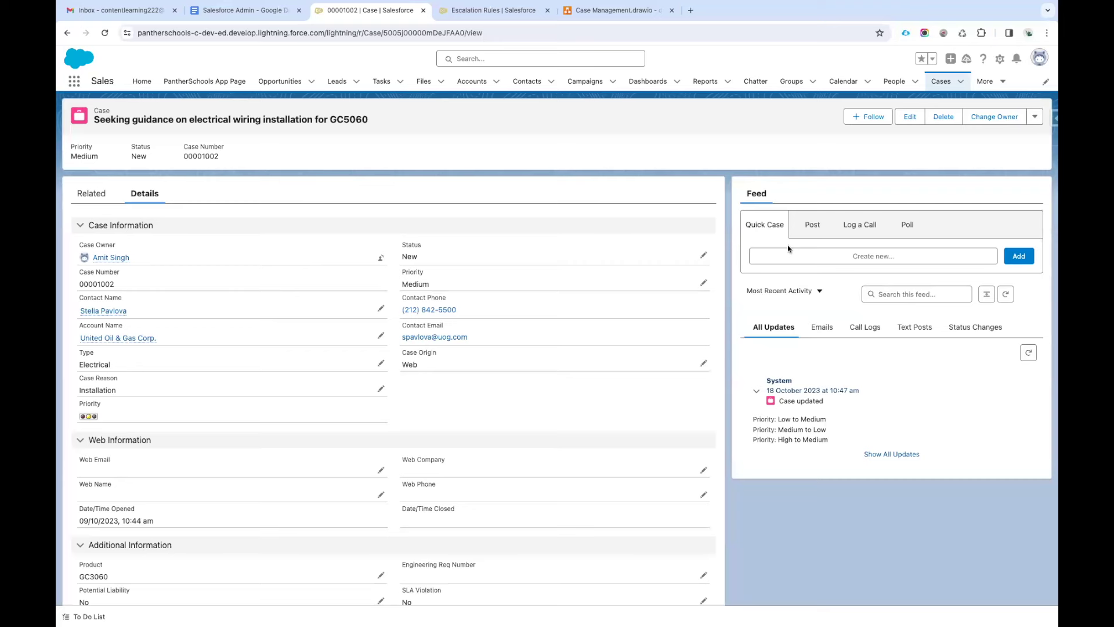
click(690, 10)
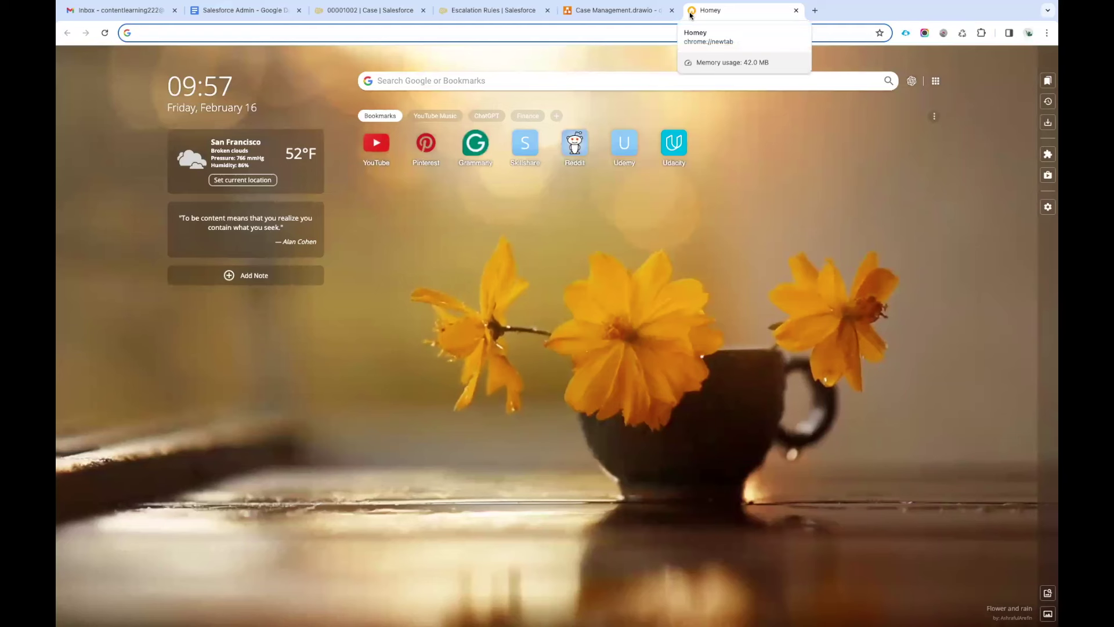
text(case milestone)
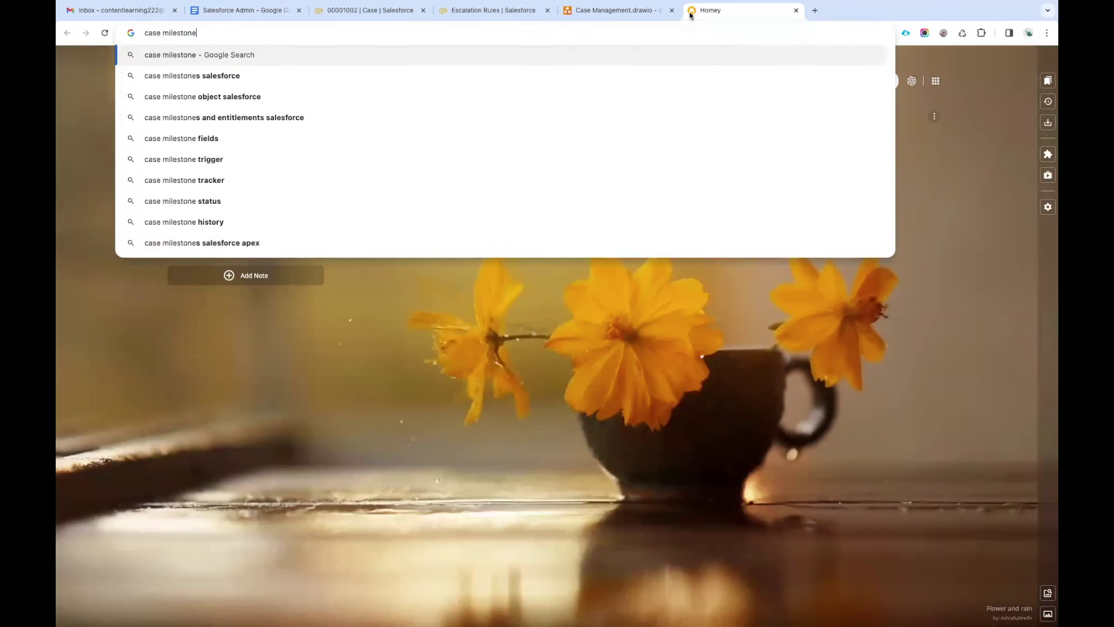
text(s)
key(Return)
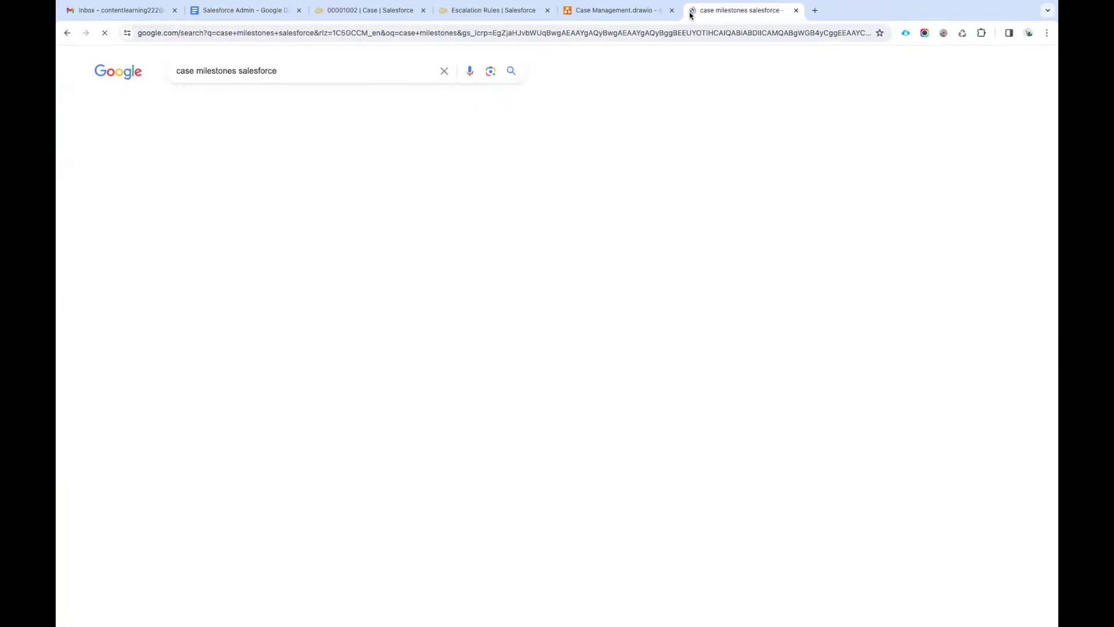
click(195, 104)
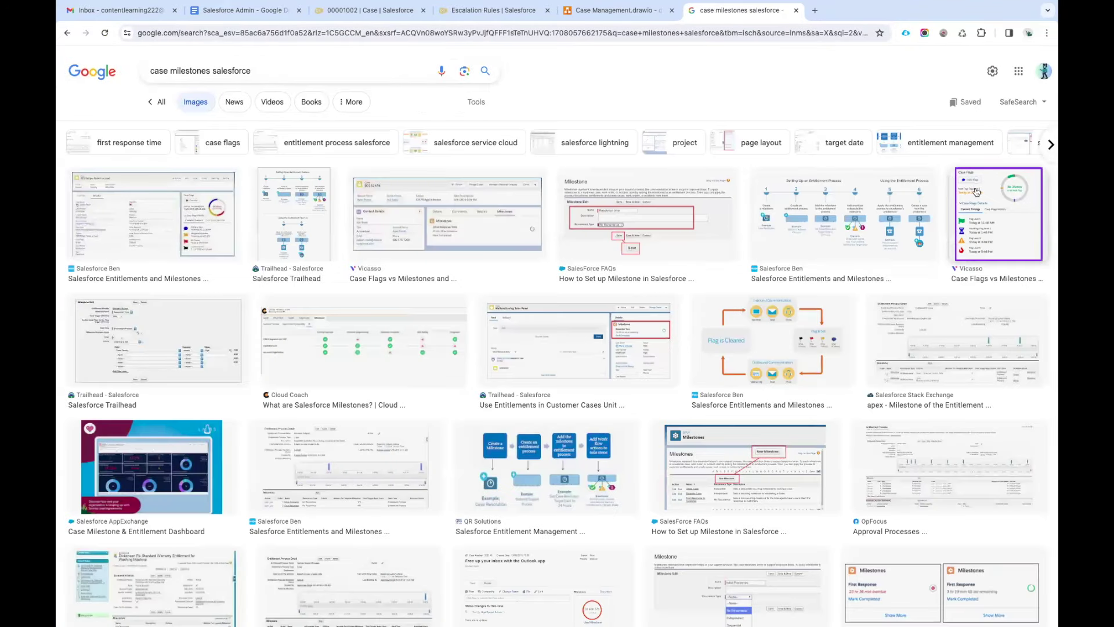
click(977, 192)
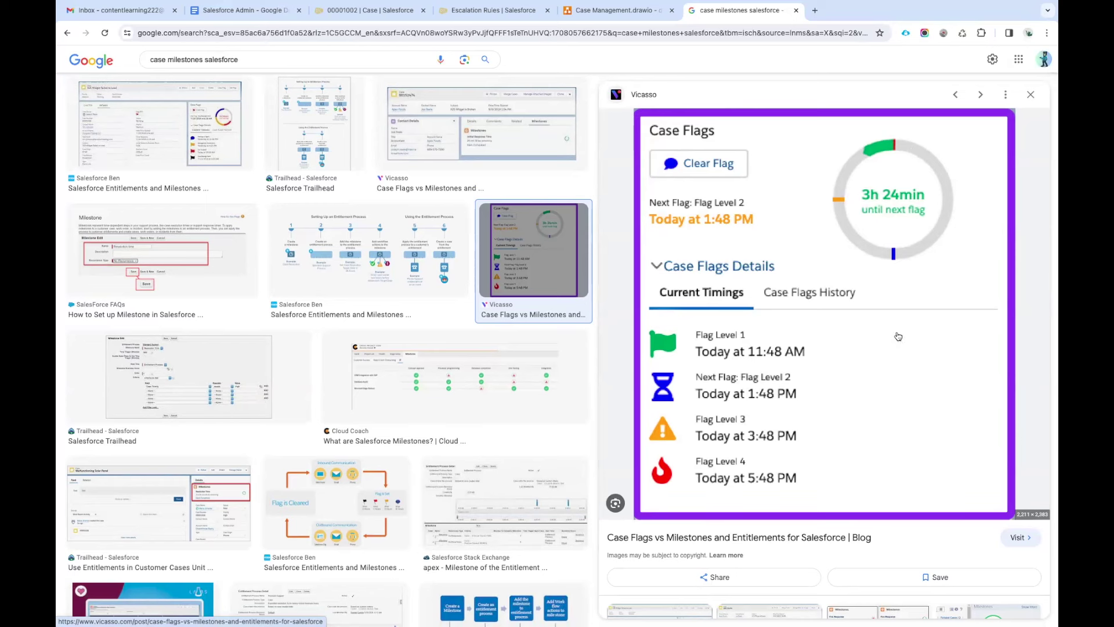
scroll(837, 344, down, 3)
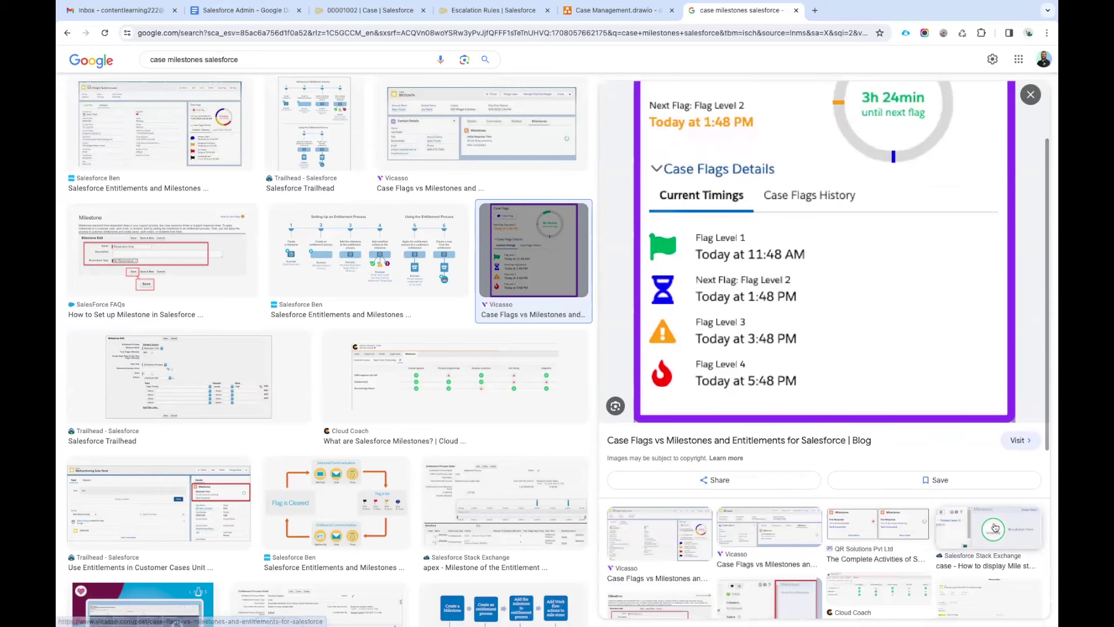
click(996, 527)
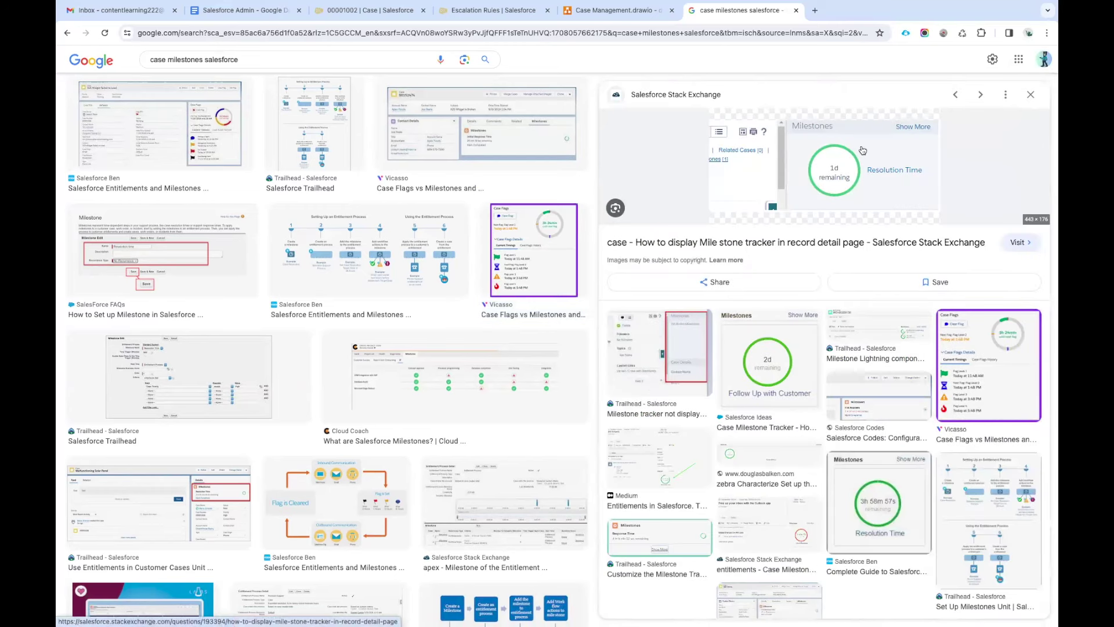
scroll(473, 255, down, 3)
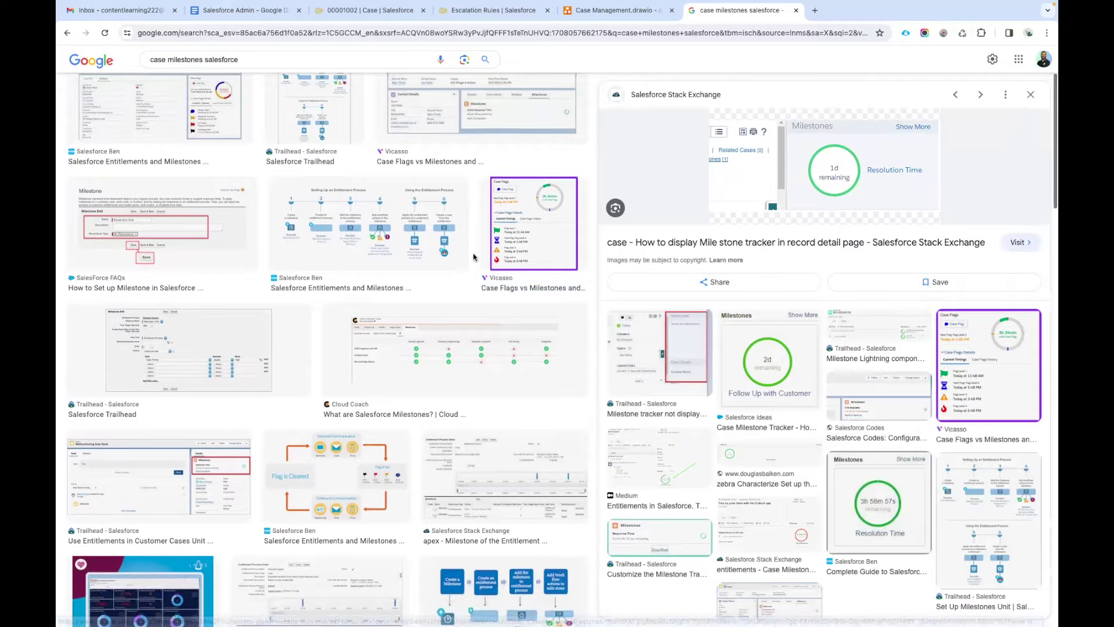
scroll(473, 253, up, 4)
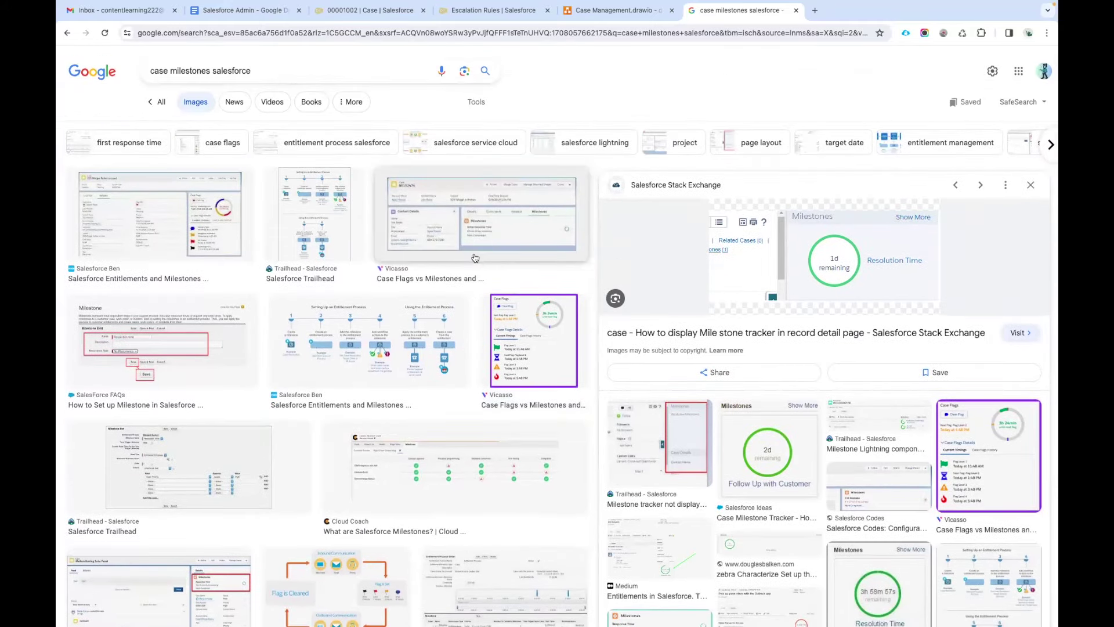
scroll(473, 258, down, 8)
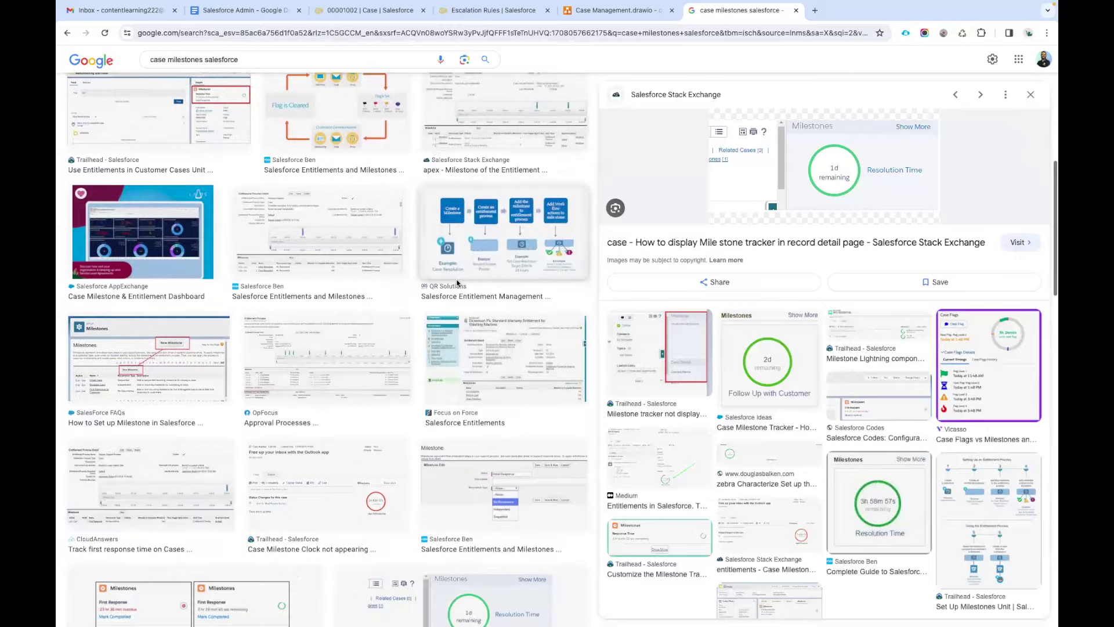
scroll(458, 283, down, 3)
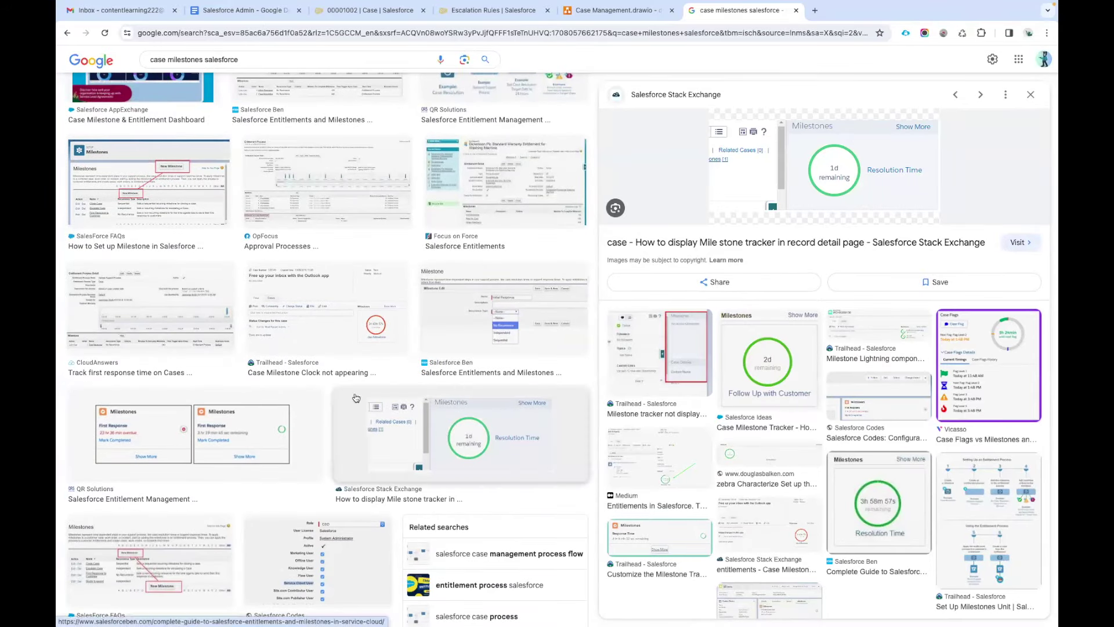
click(248, 432)
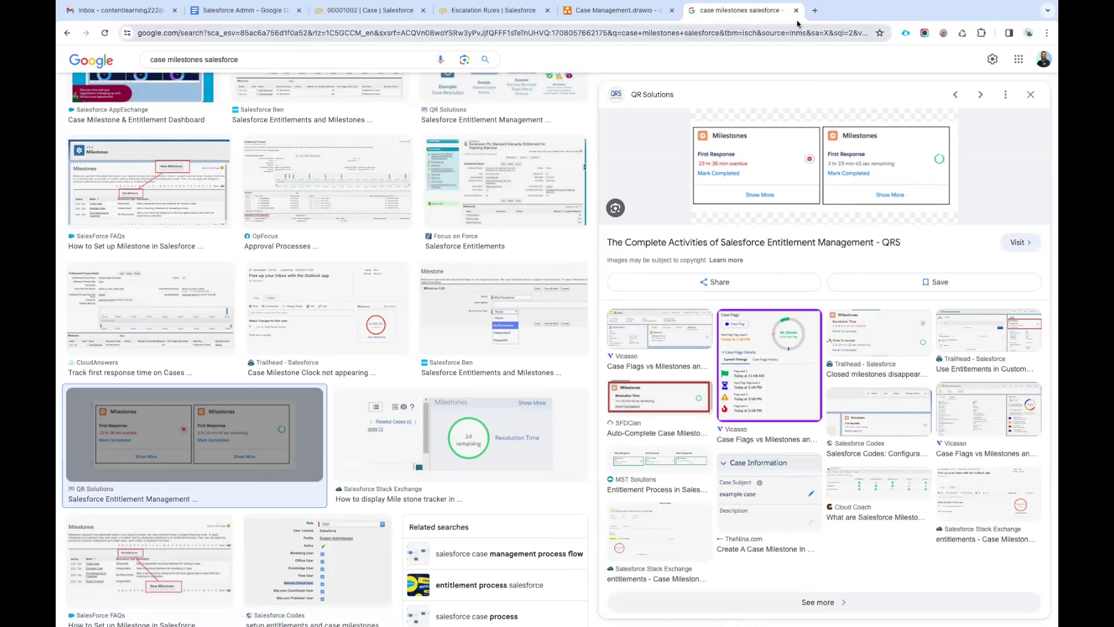
key(ctrl+w)
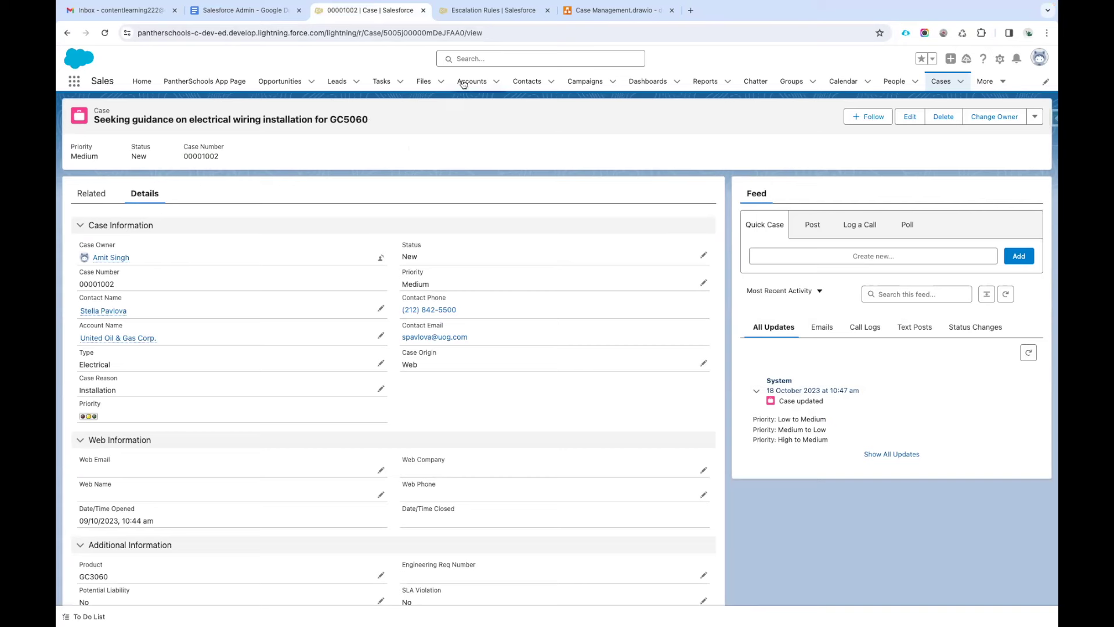
Search Setup for Email Templates and open the classic email templates page.
click(476, 11)
double_click(133, 112)
key(BackSpace)
text(Email Temp)
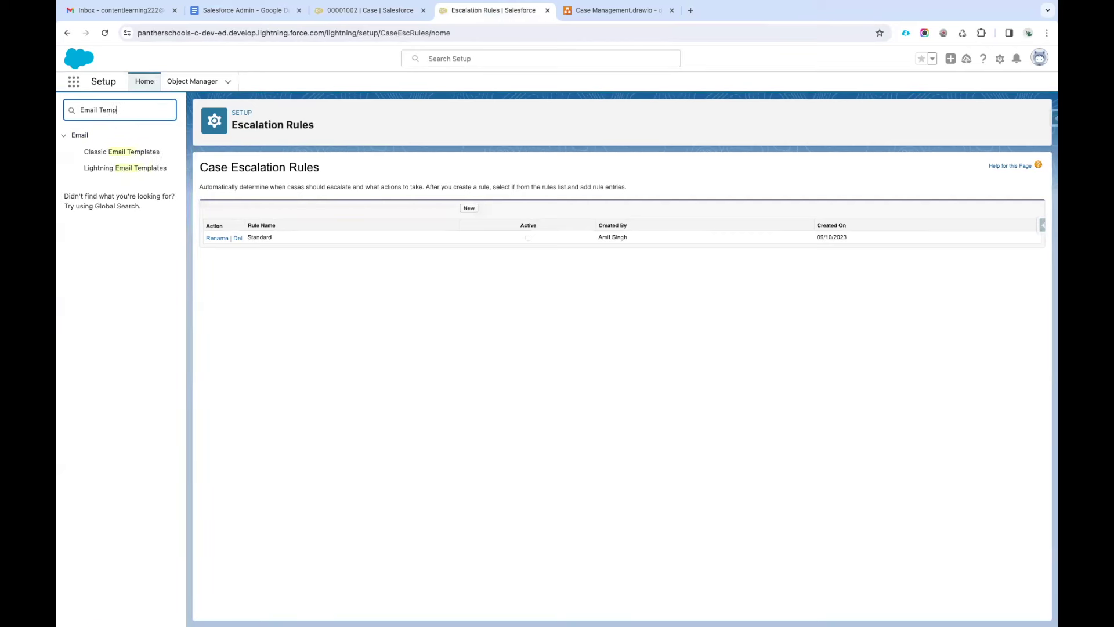
text(la)
middle_click(148, 152)
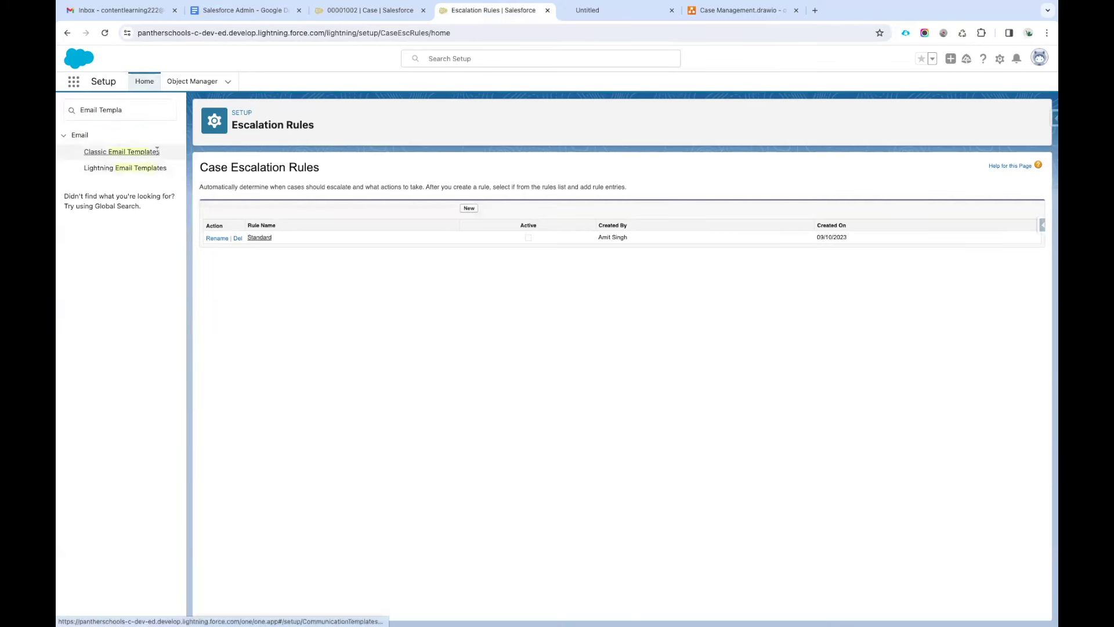
click(604, 10)
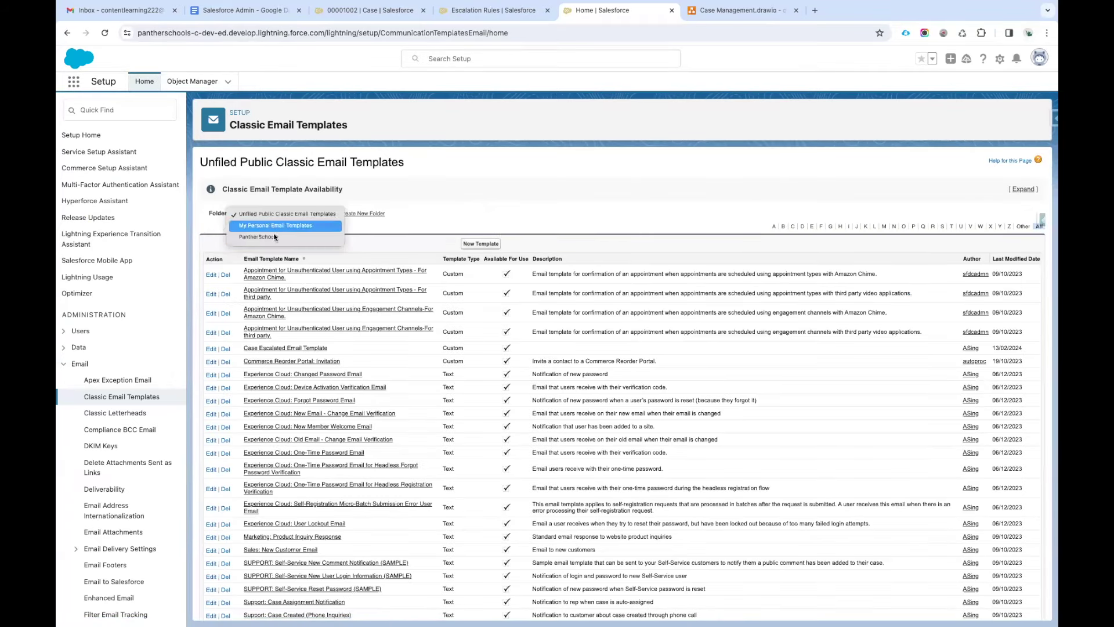
key(Down)
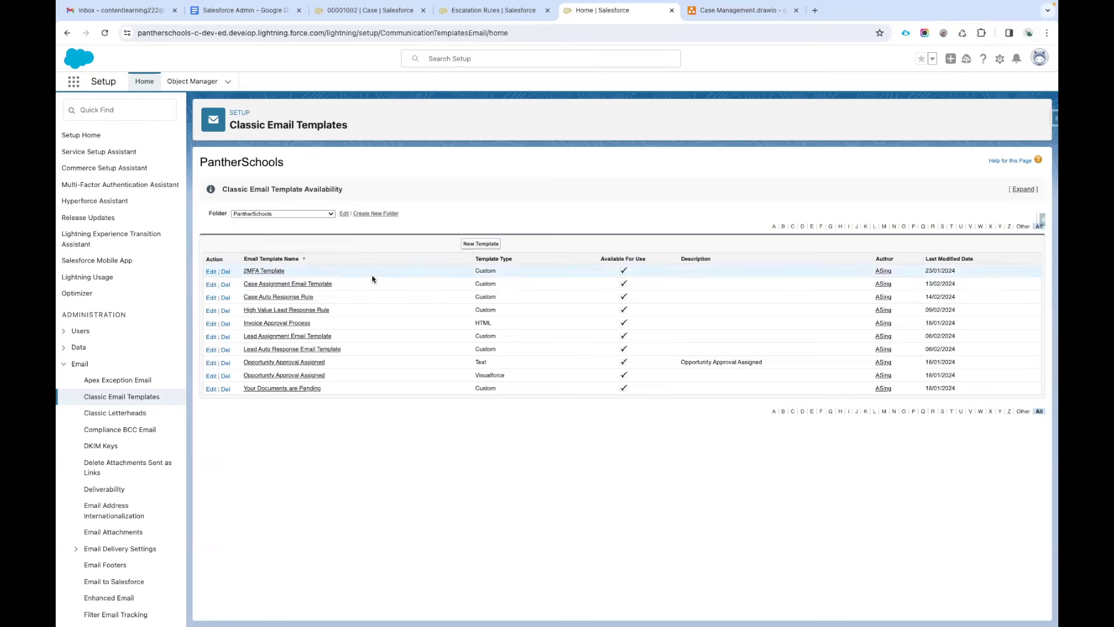
Find the Case Escalated Email Template among Unfiled Public templates and open it.
key(ctrl+f)
text(Esc)
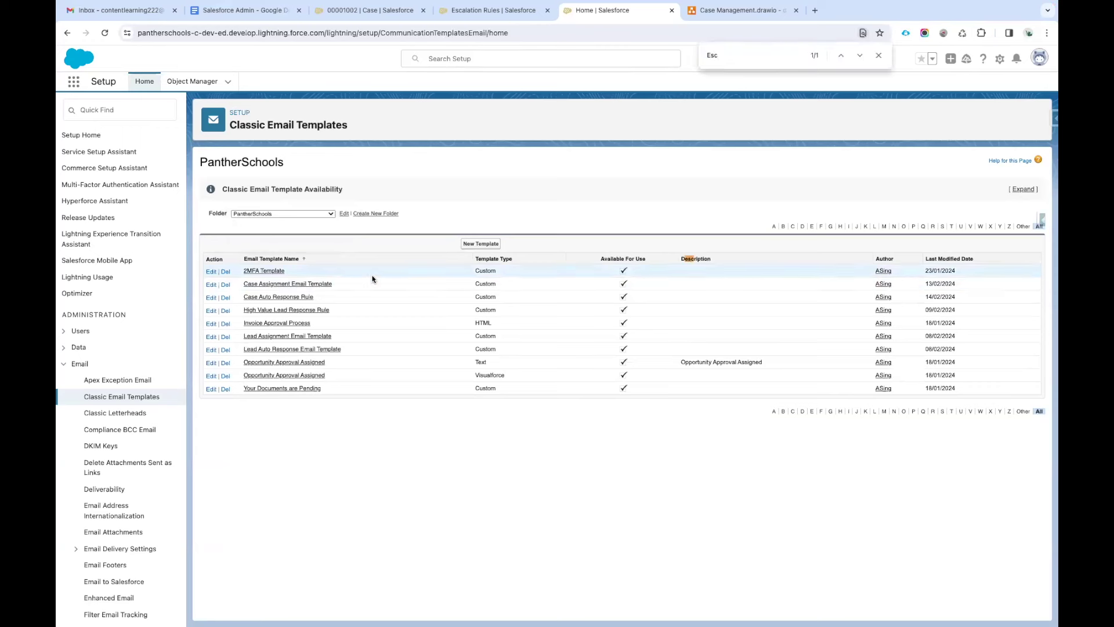
key(Escape)
text(Case)
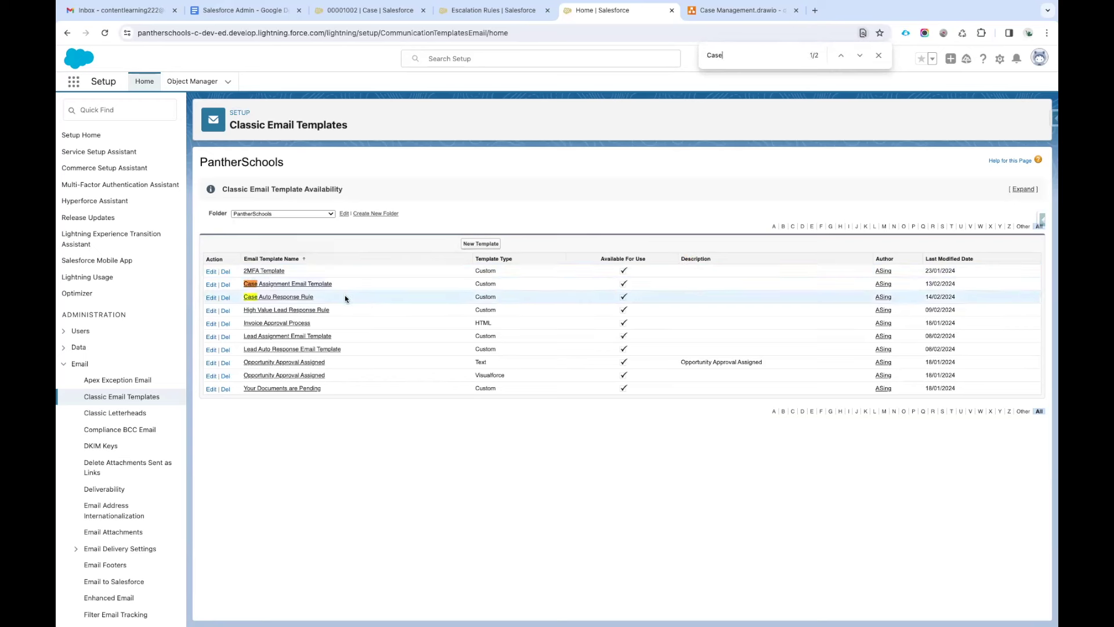
click(288, 213)
click(282, 191)
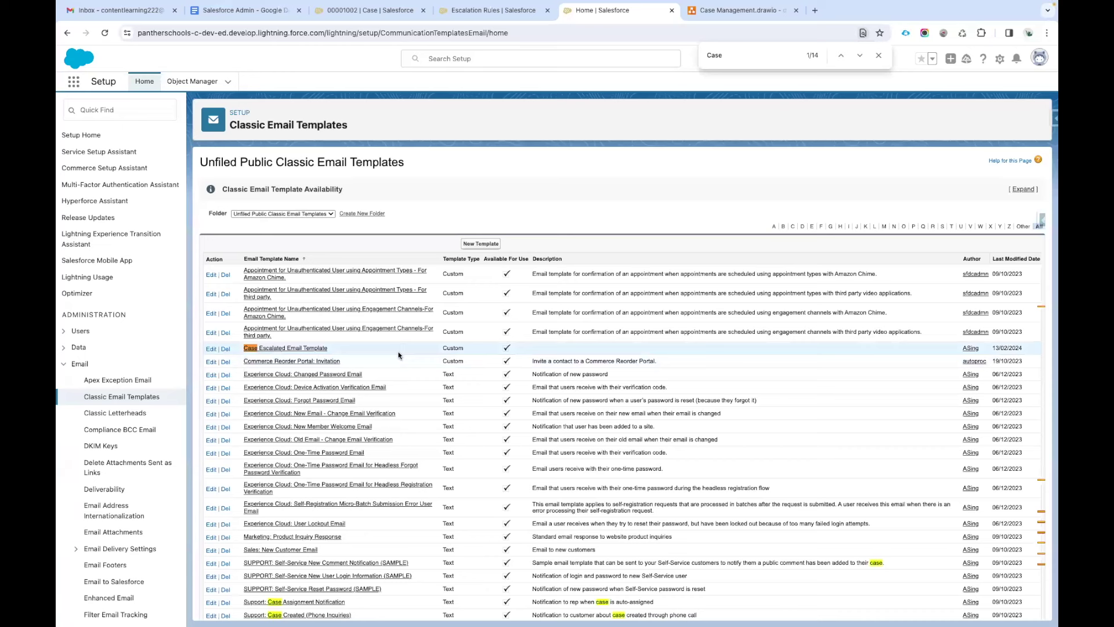
triple_click(998, 348)
click(1013, 348)
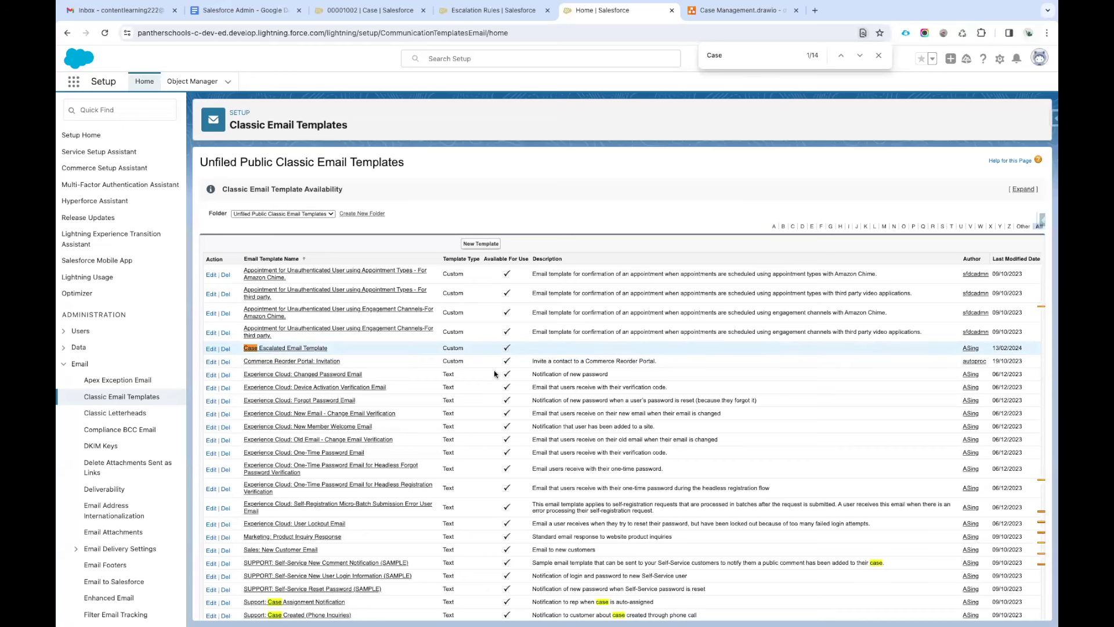
click(285, 348)
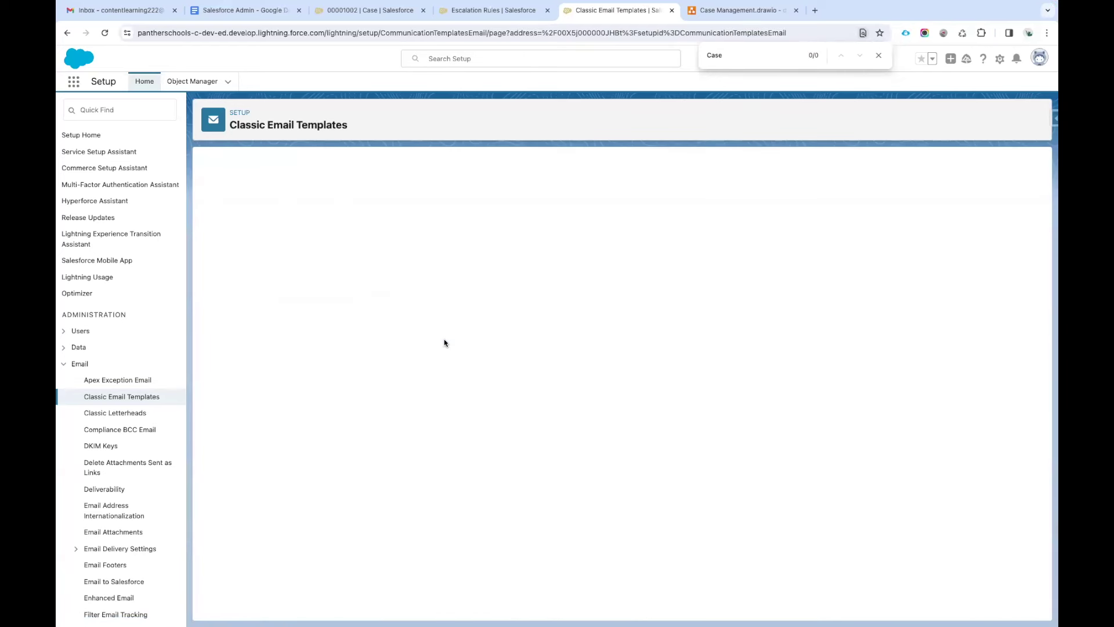
scroll(630, 448, down, 4)
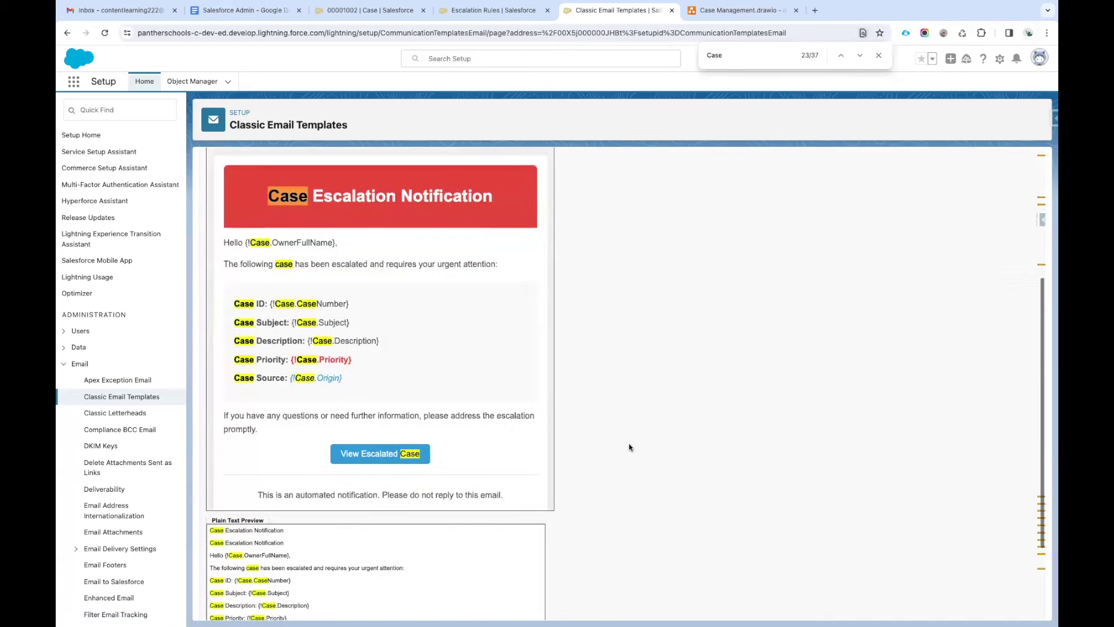
key(Escape)
scroll(679, 461, up, 4)
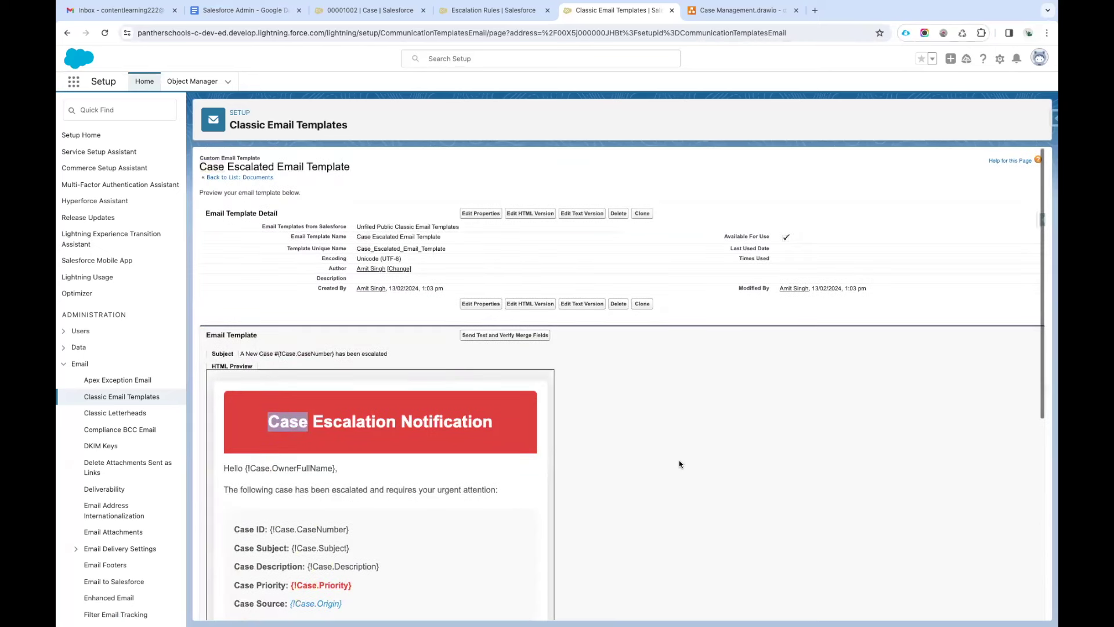
Move the Case Escalated Email Template into the PantherSchools folder, then view the draw.io diagram.
click(480, 214)
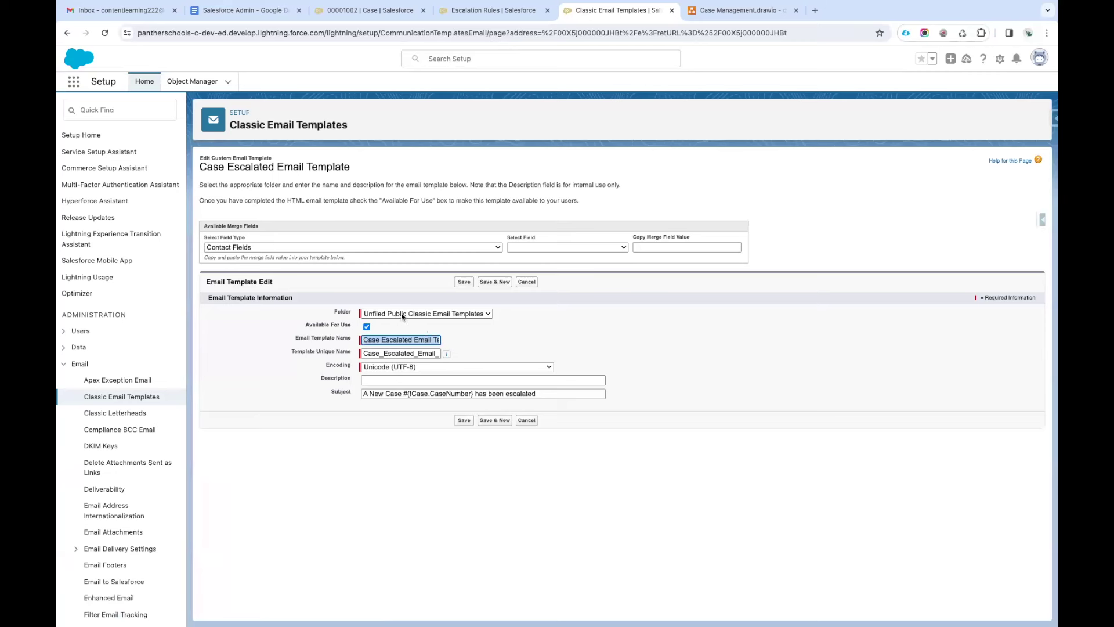
click(401, 313)
click(406, 323)
click(463, 282)
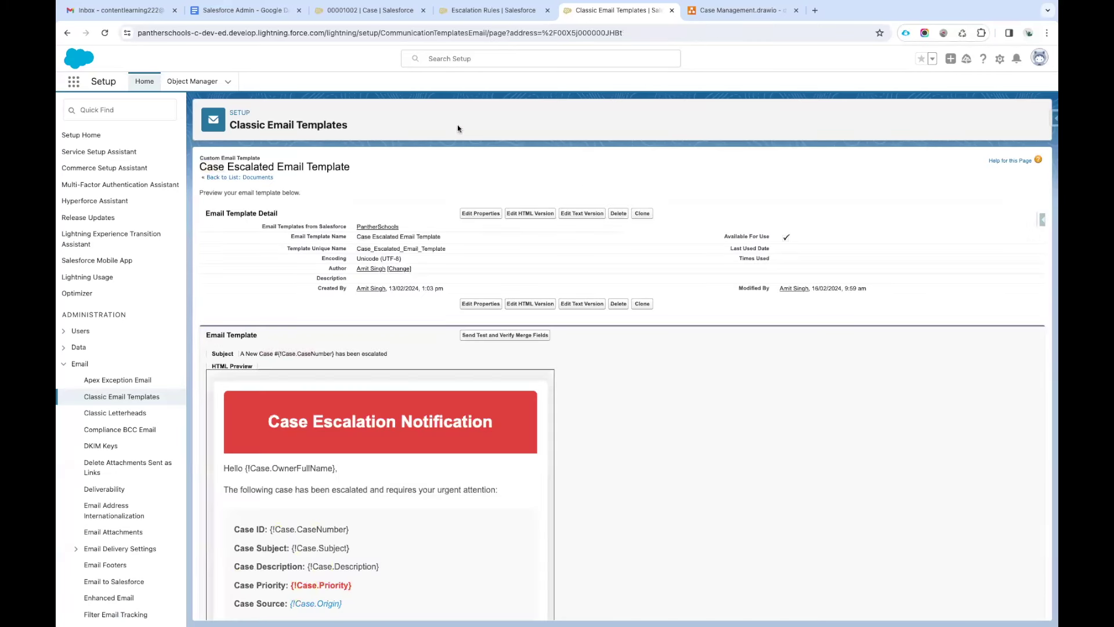
click(685, 9)
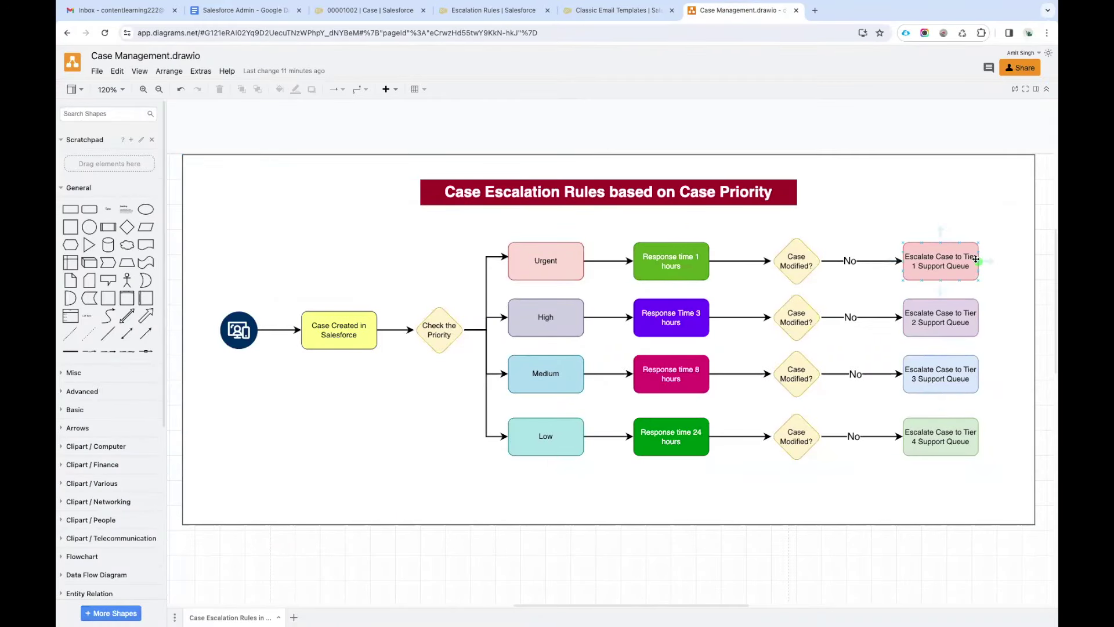
Inspect the Tier 2 and Tier 4 escalation boxes, then return to the Salesforce template page.
click(924, 335)
click(970, 451)
click(616, 11)
click(125, 110)
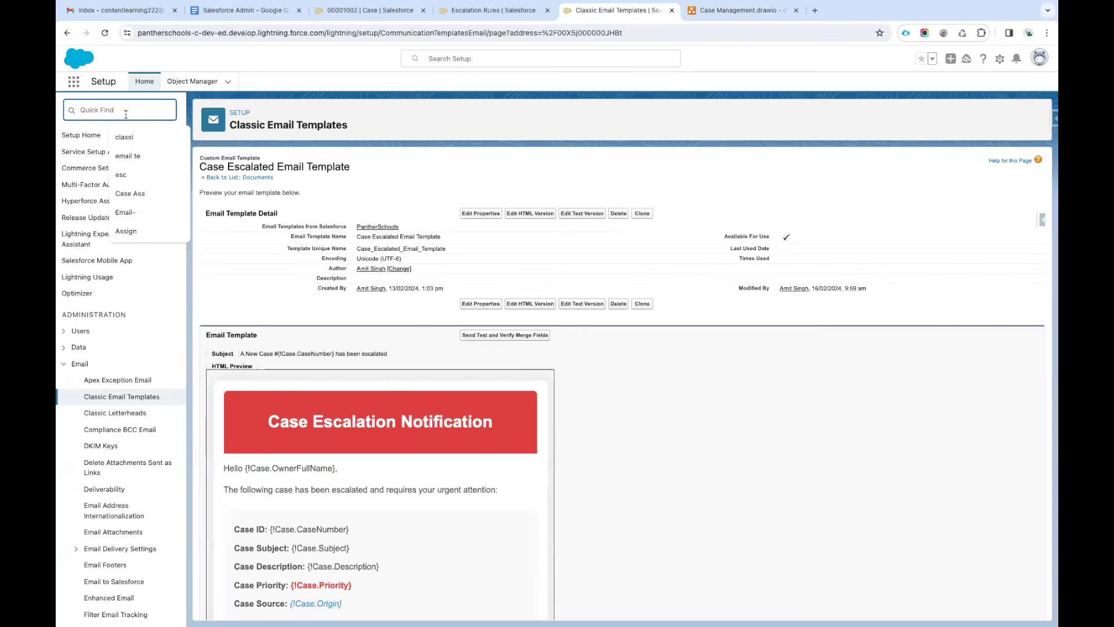
Create a queue labelled 'Tier 1 Support' with Case as its supported object.
text(Queue)
click(93, 150)
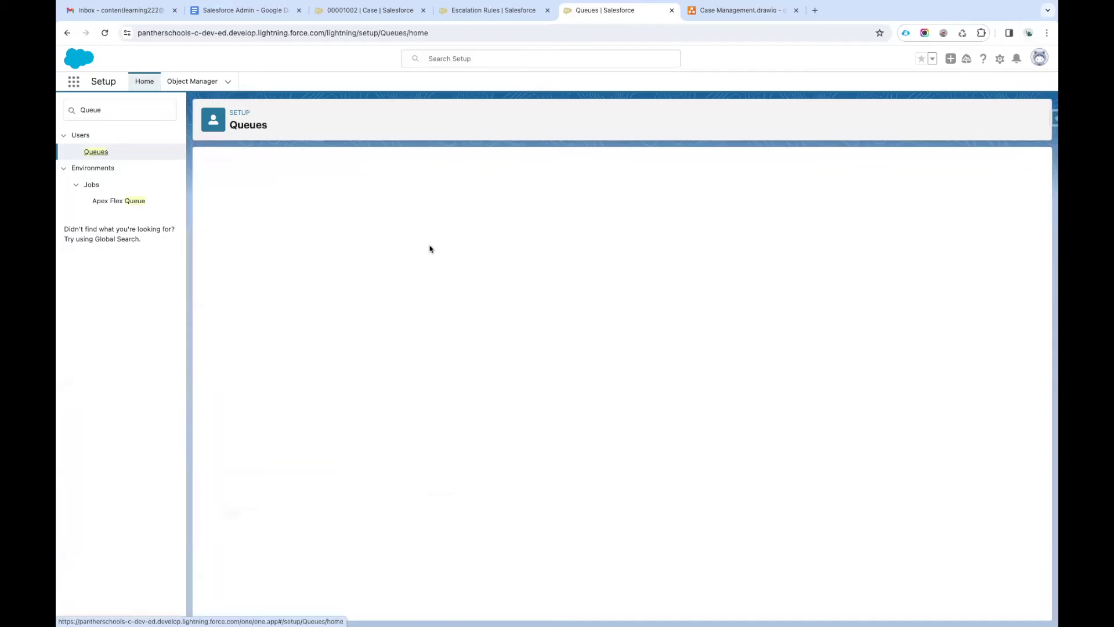
click(622, 234)
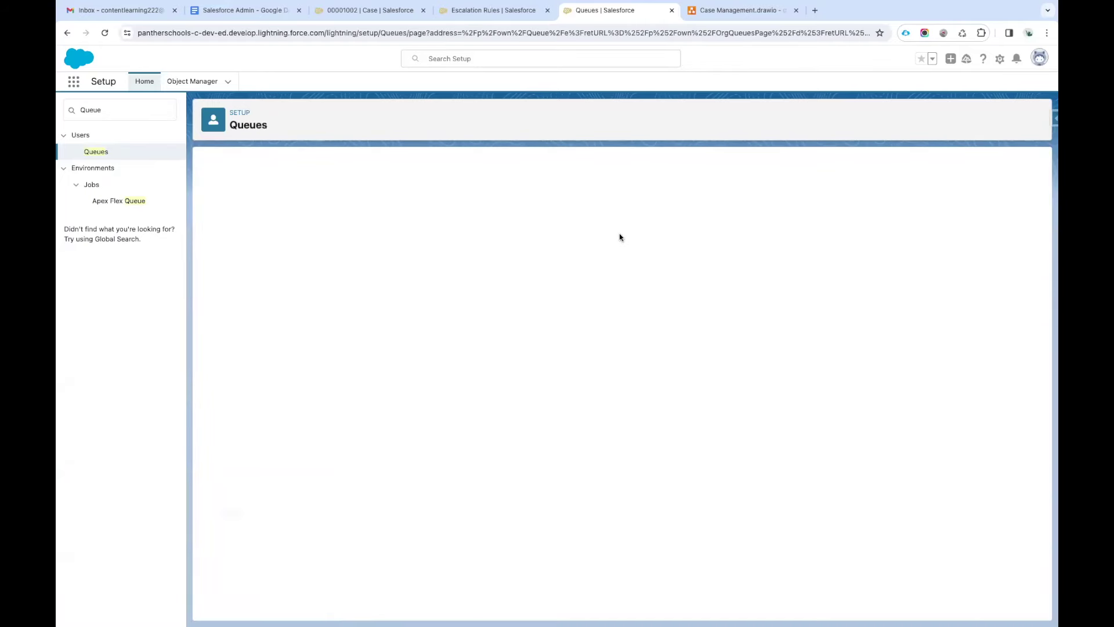
text(Tier 1 Support)
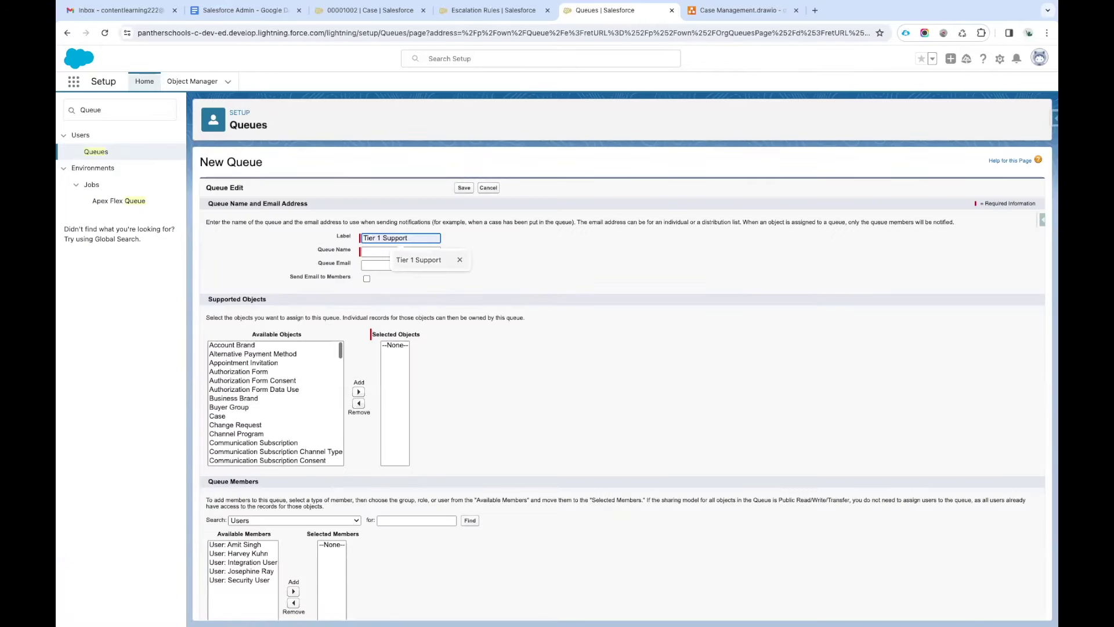
click(458, 260)
click(536, 261)
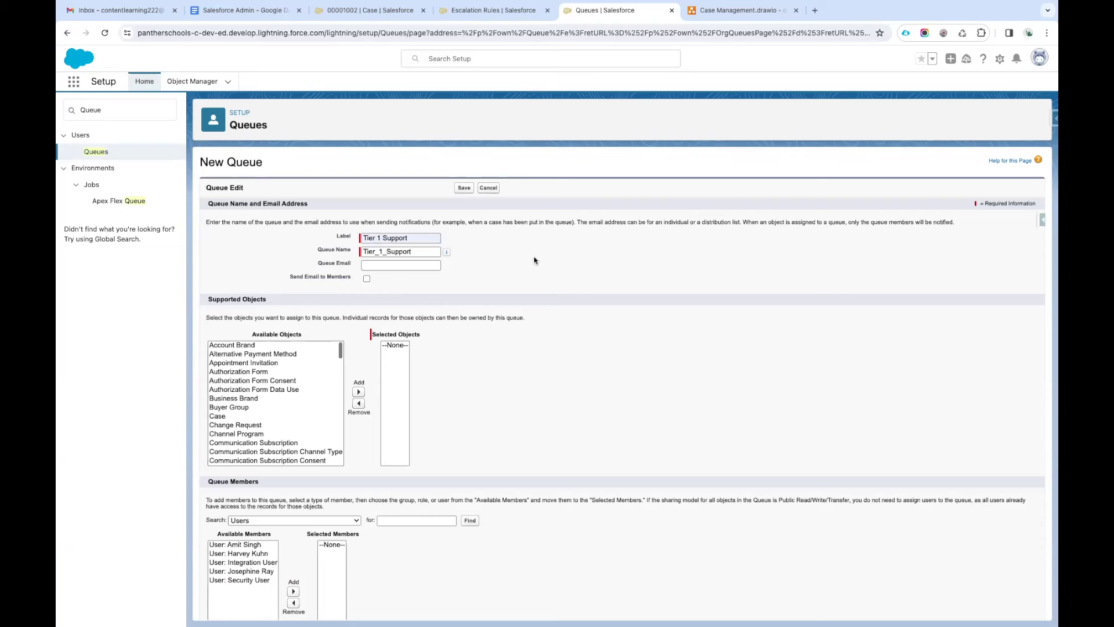
scroll(392, 317, down, 1)
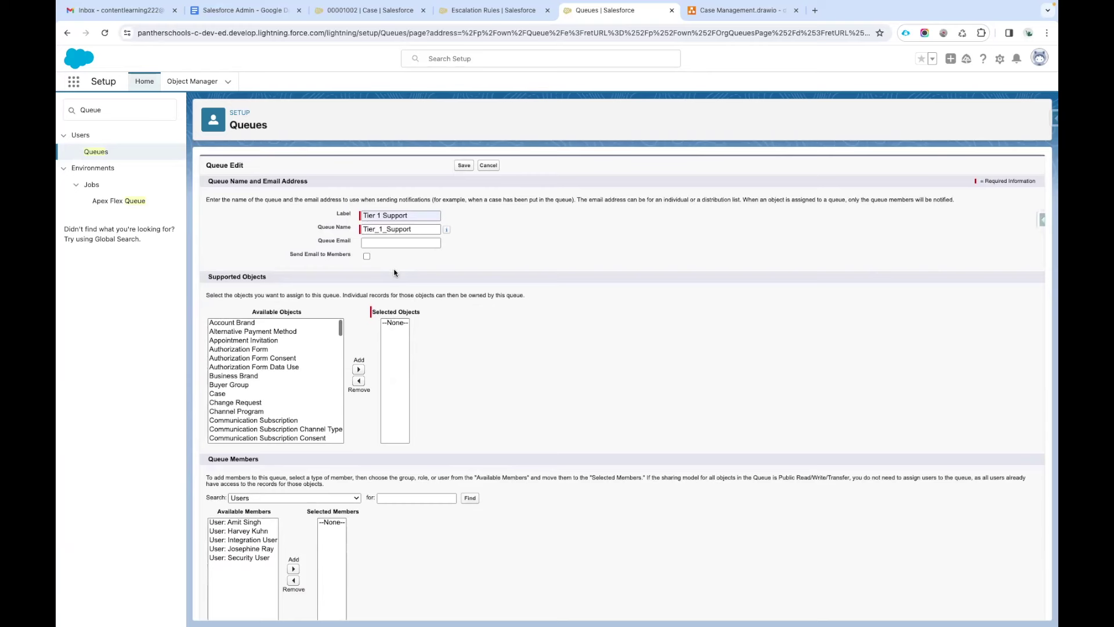
scroll(396, 269, down, 2)
click(251, 338)
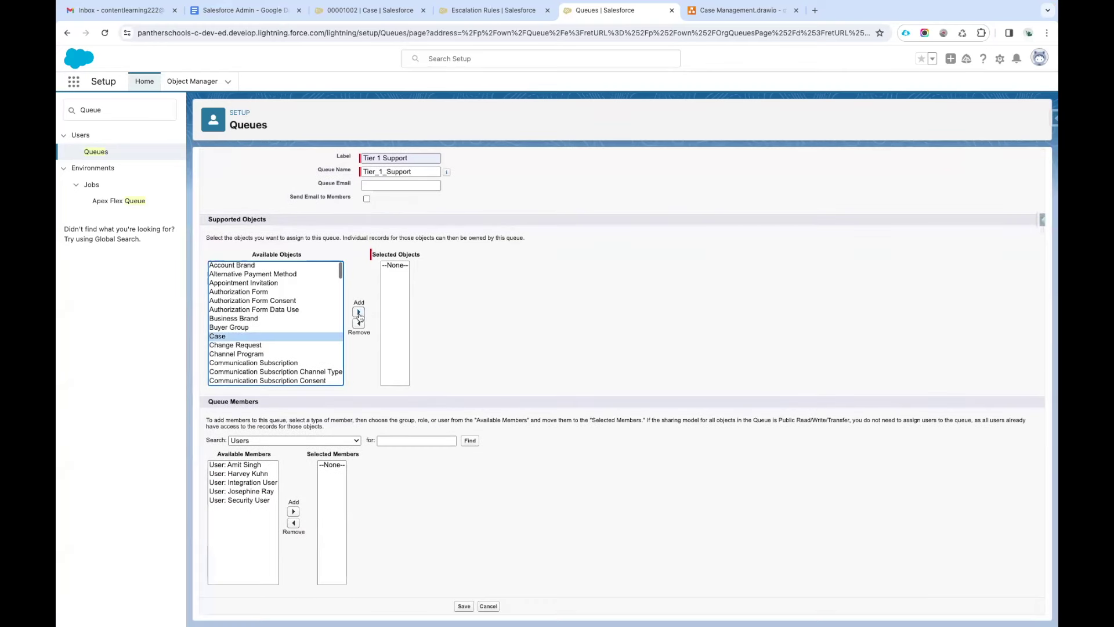
click(359, 312)
click(465, 606)
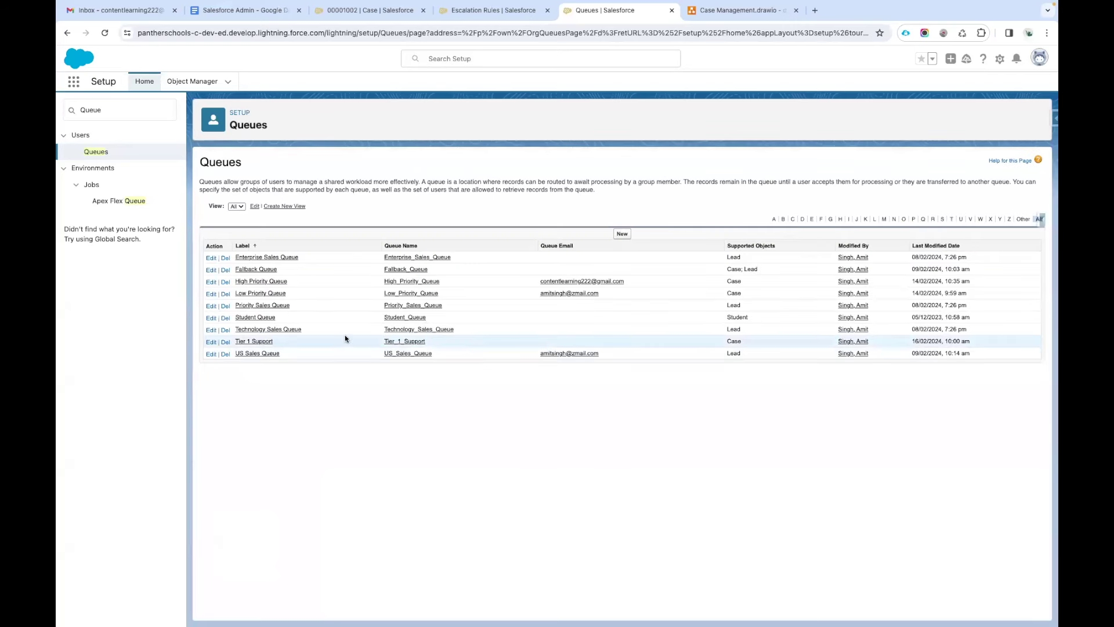
Start a new queue labelled 'Tier 2 Support' with queue name 'Tier2Support'.
drag(279, 346, 230, 340)
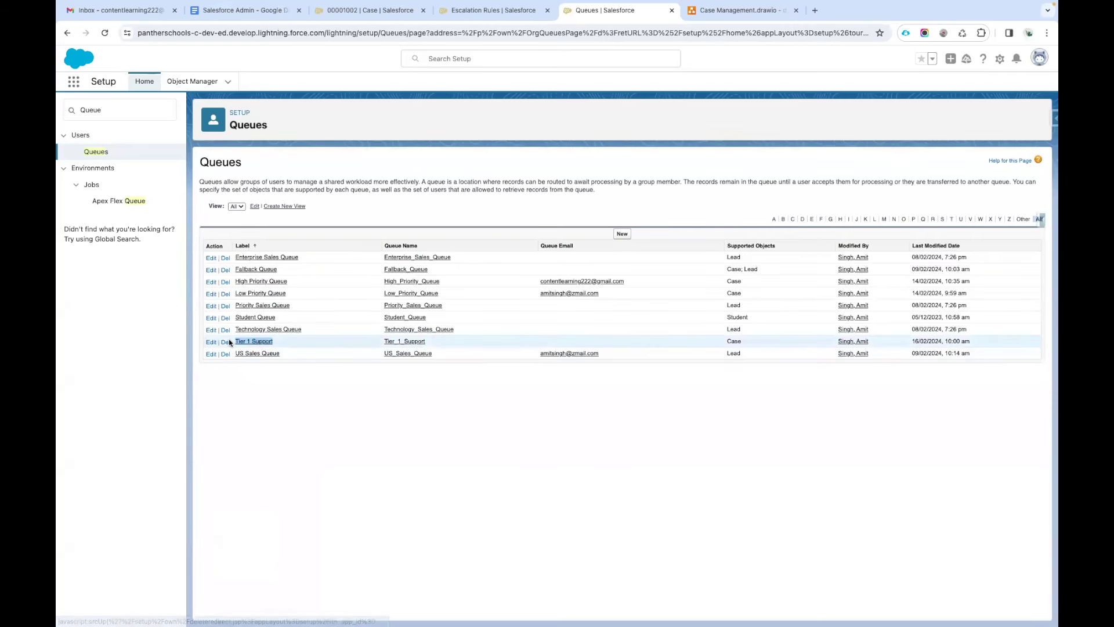
click(622, 233)
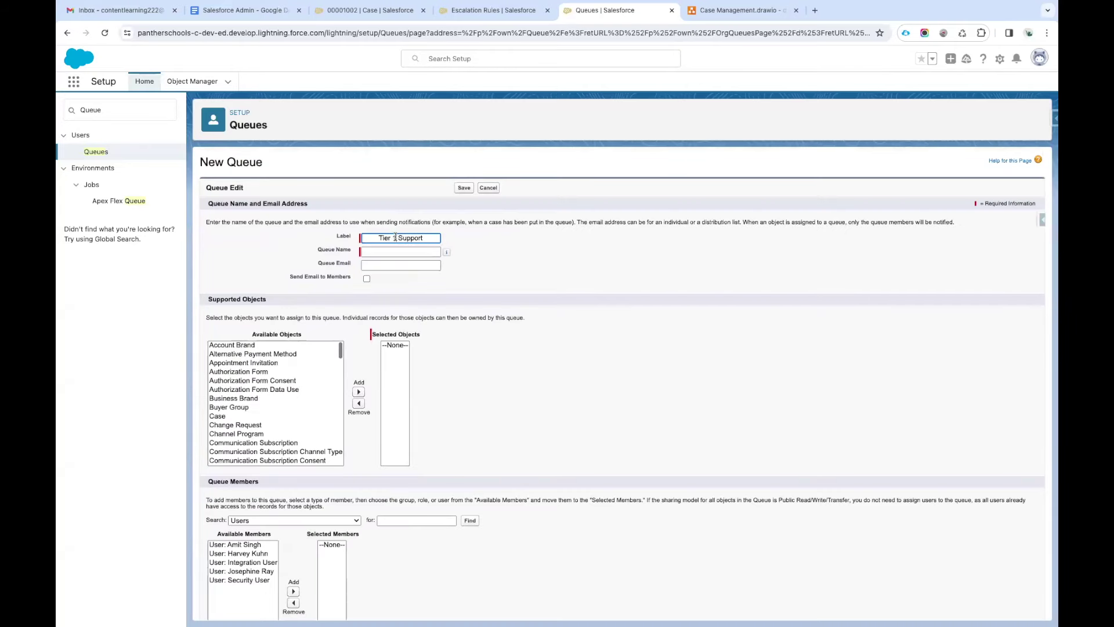
double_click(396, 238)
text(2)
click(486, 281)
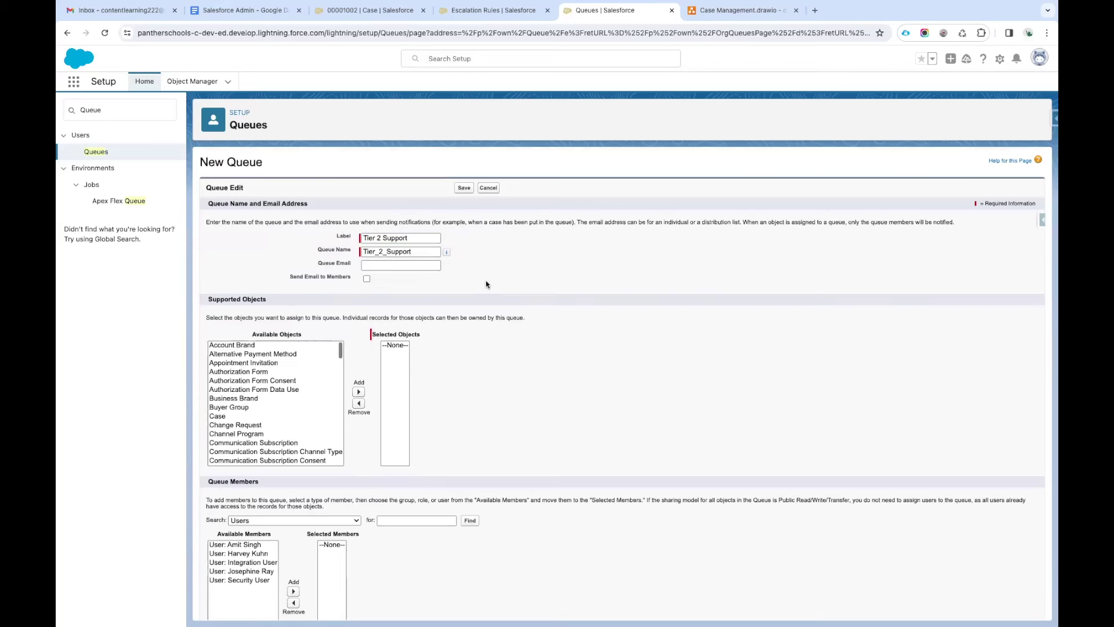
click(387, 251)
key(BackSpace)
click(381, 252)
key(BackSpace)
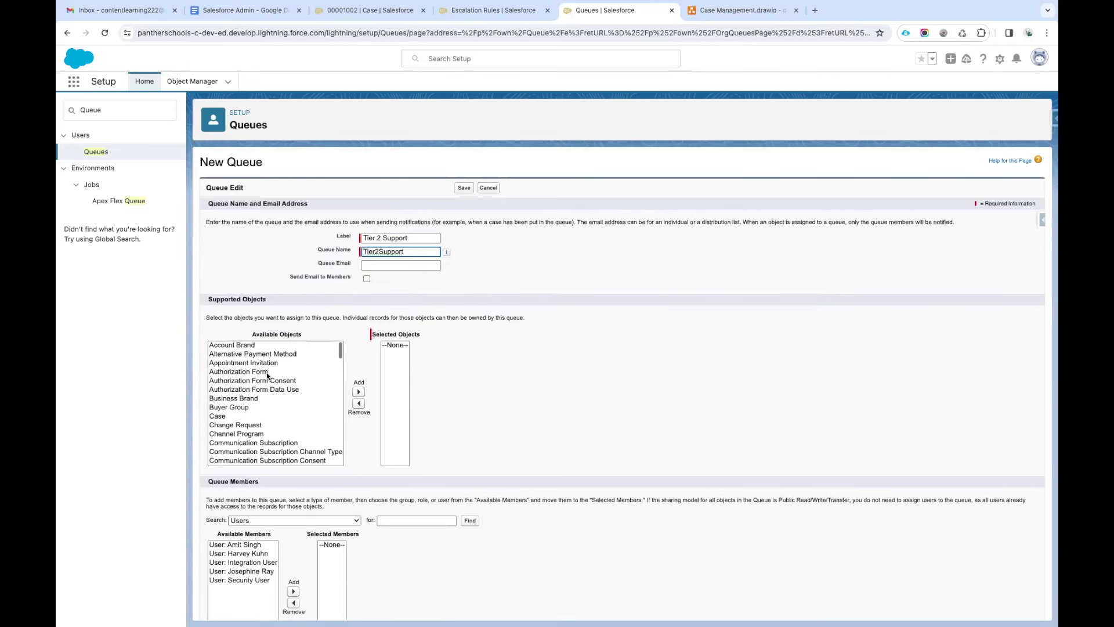
Add Case as a supported object and save the Tier 2 Support queue.
click(217, 416)
click(358, 393)
scroll(357, 394, down, 2)
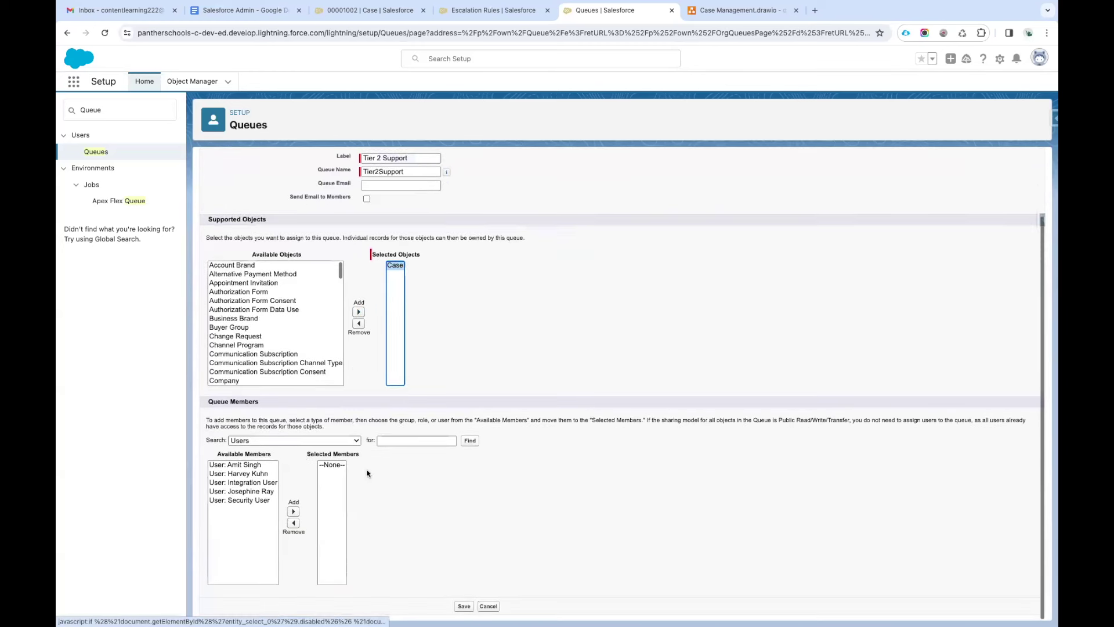
click(464, 606)
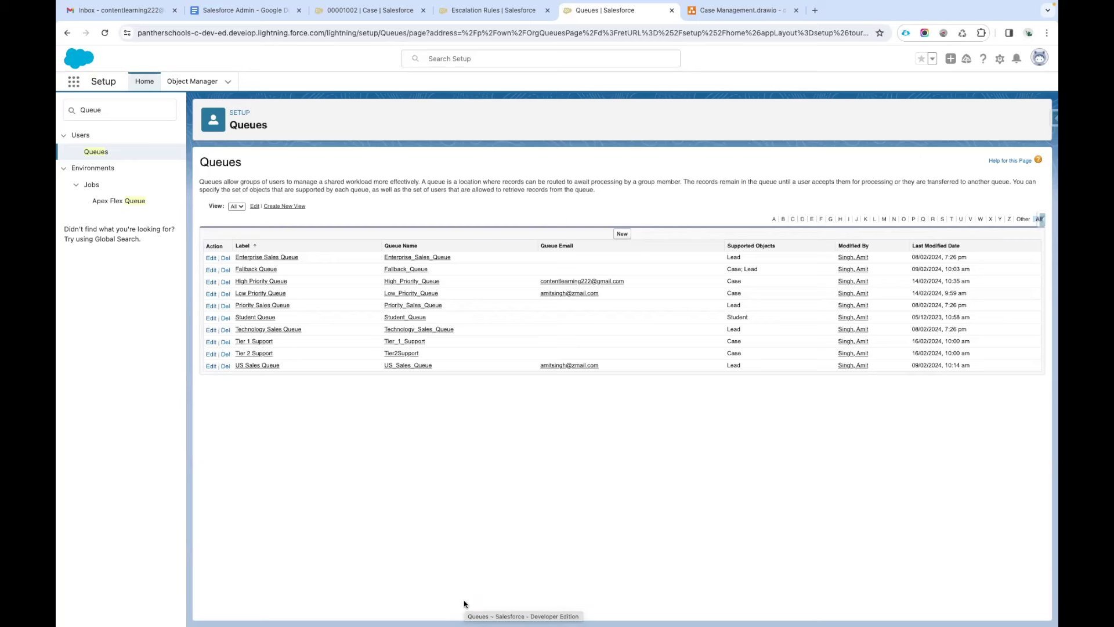
Create the active escalation rule 'PantherSchools Case Escalation Rule' and open its detail page.
click(486, 17)
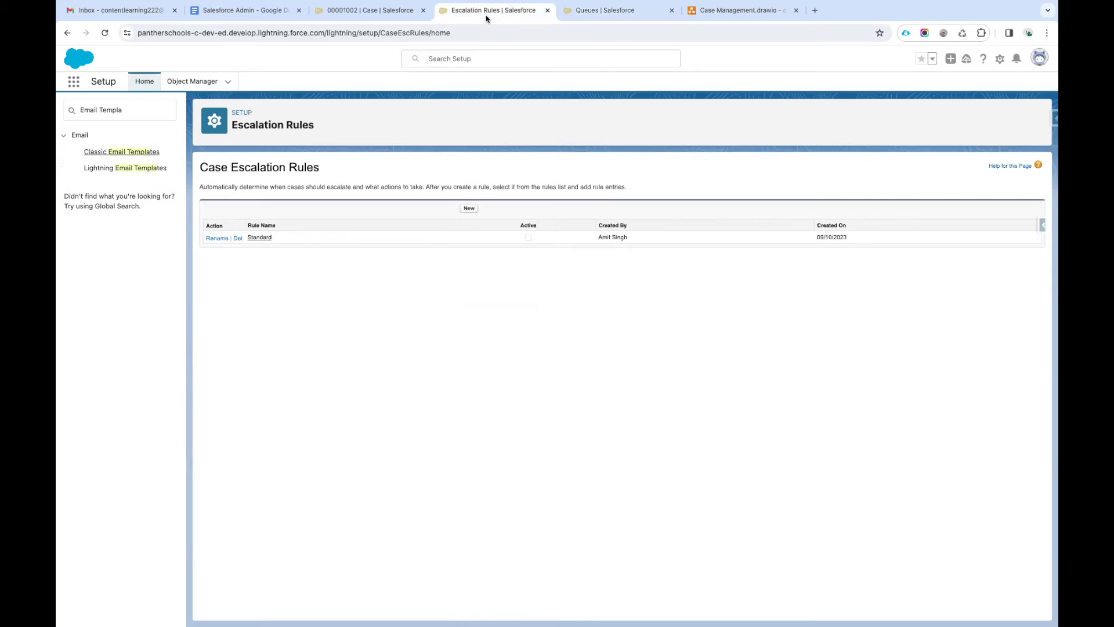
click(469, 209)
text(Case Esc)
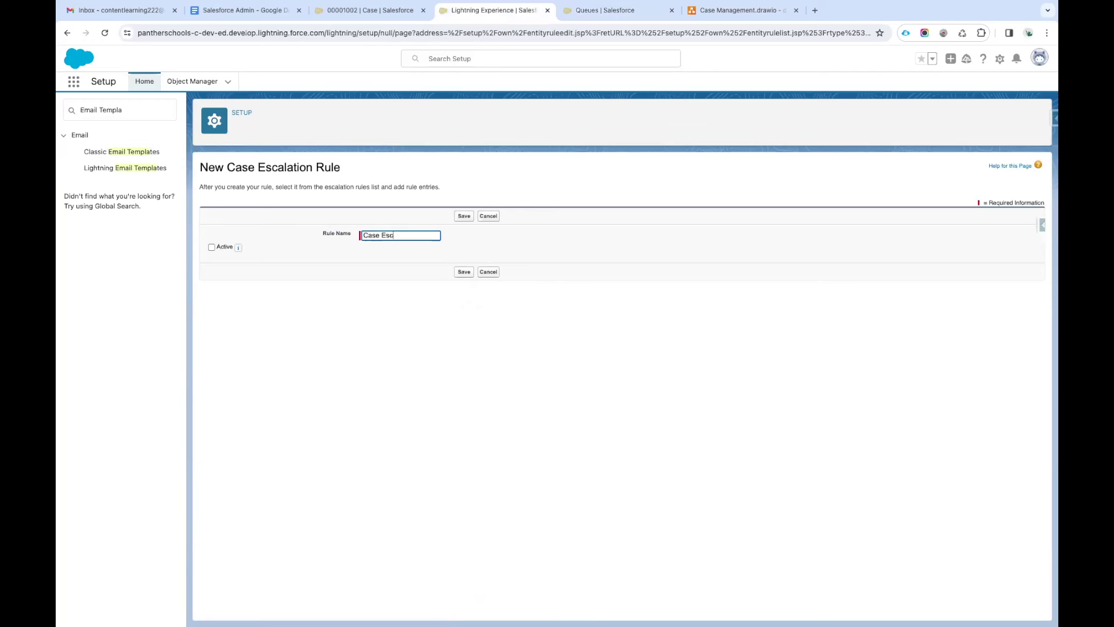
text(alation Rule)
click(402, 313)
click(363, 233)
text(PantherSchools)
click(363, 273)
click(211, 248)
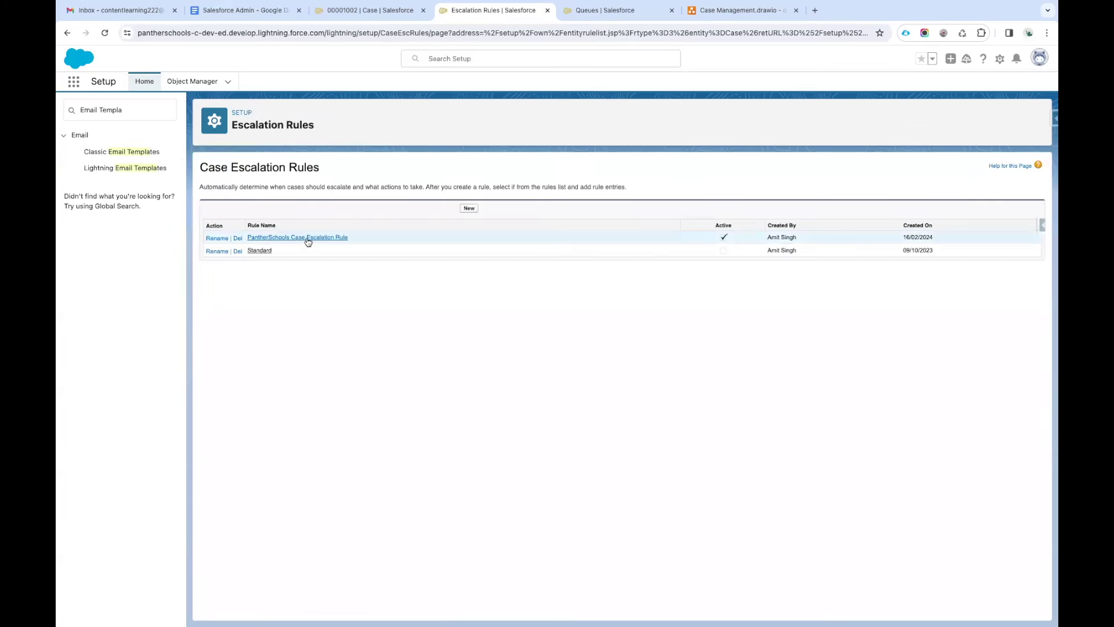
click(336, 238)
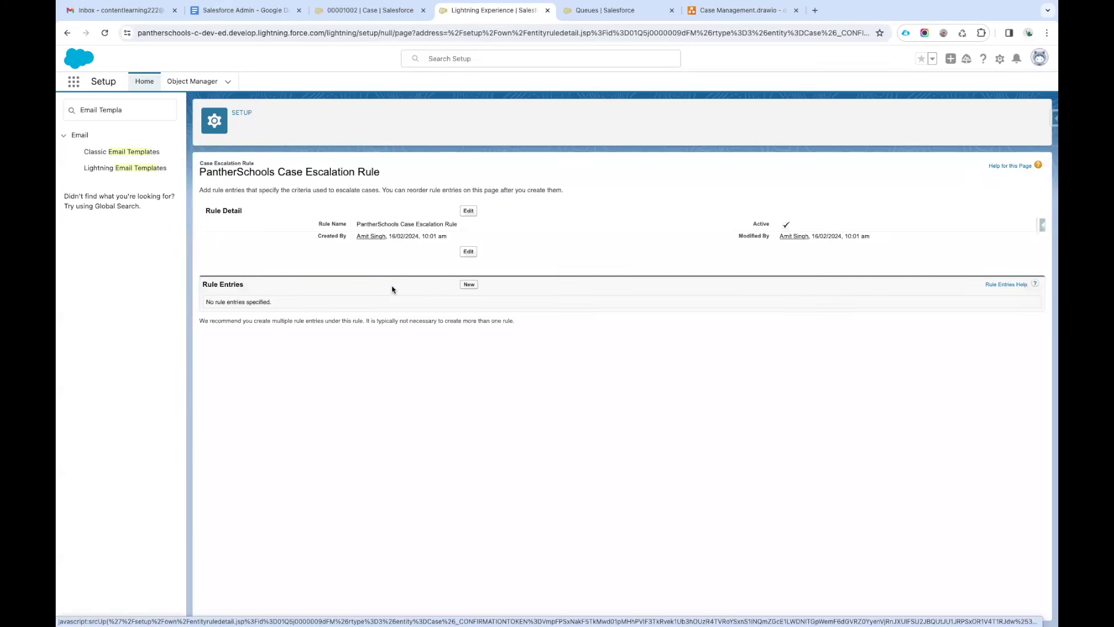
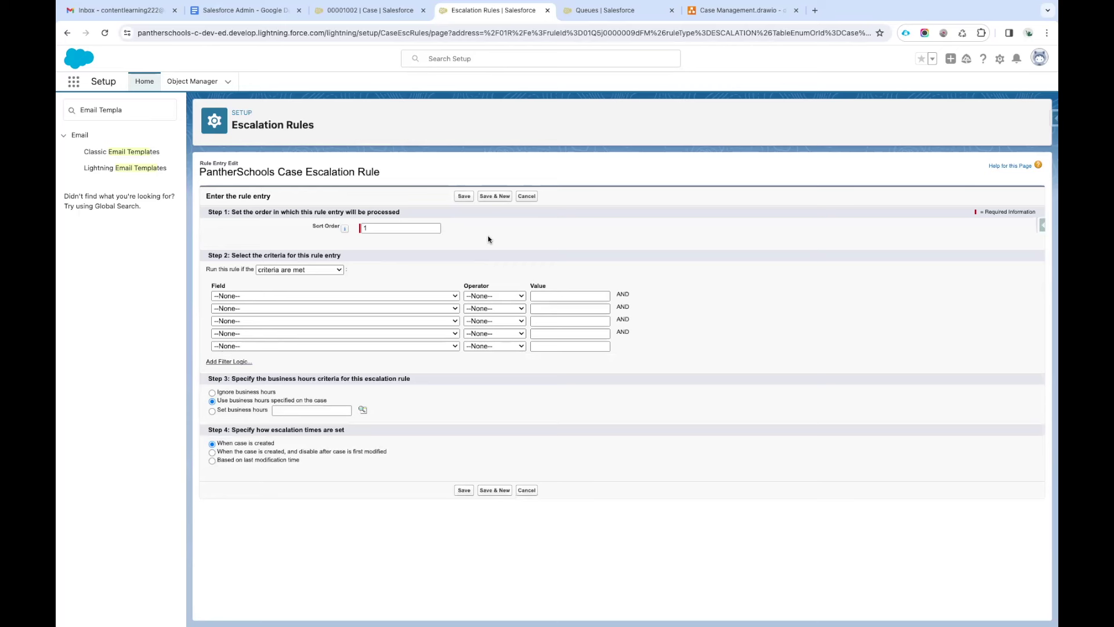
Set the first rule criterion to Case: Priority equals Urgent, picking Urgent from the value lookup.
drag(231, 255, 348, 258)
click(406, 273)
click(382, 297)
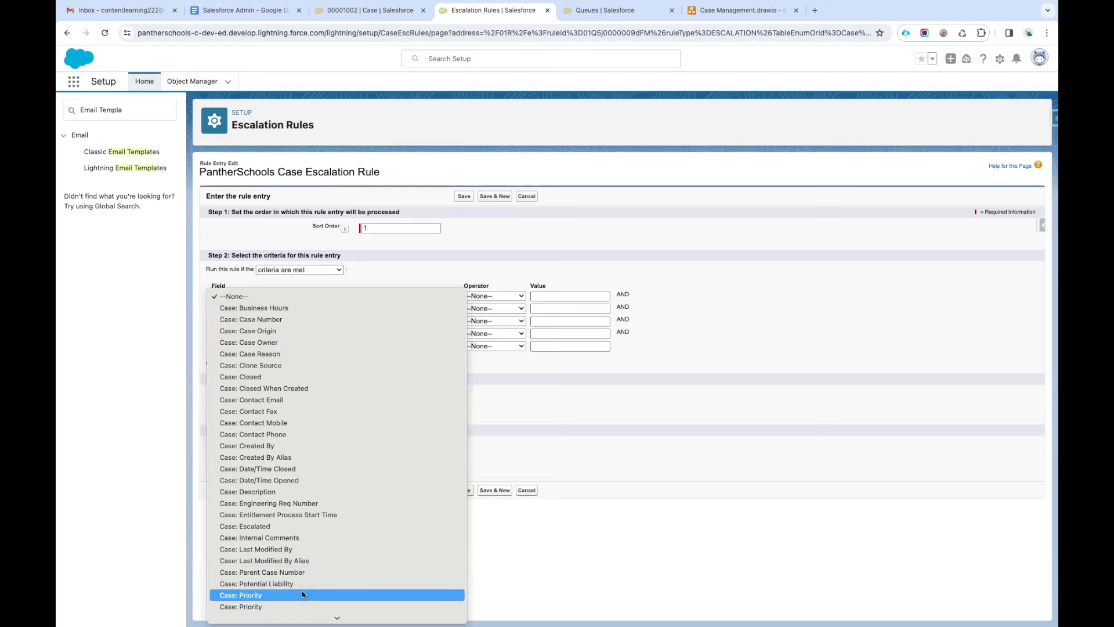
click(302, 595)
click(493, 297)
click(558, 307)
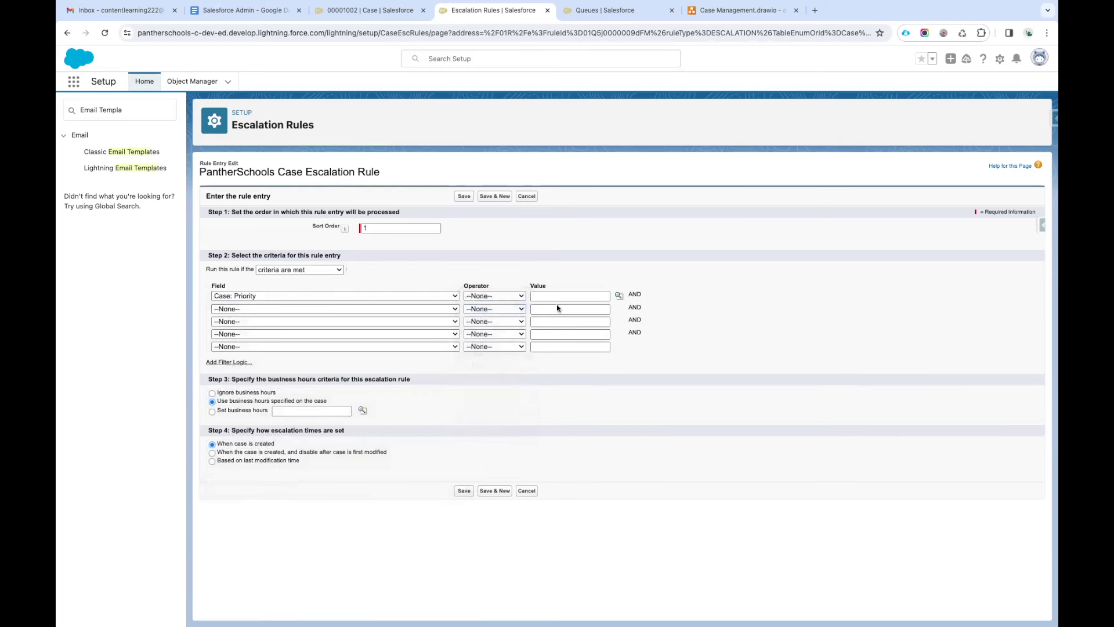
click(619, 296)
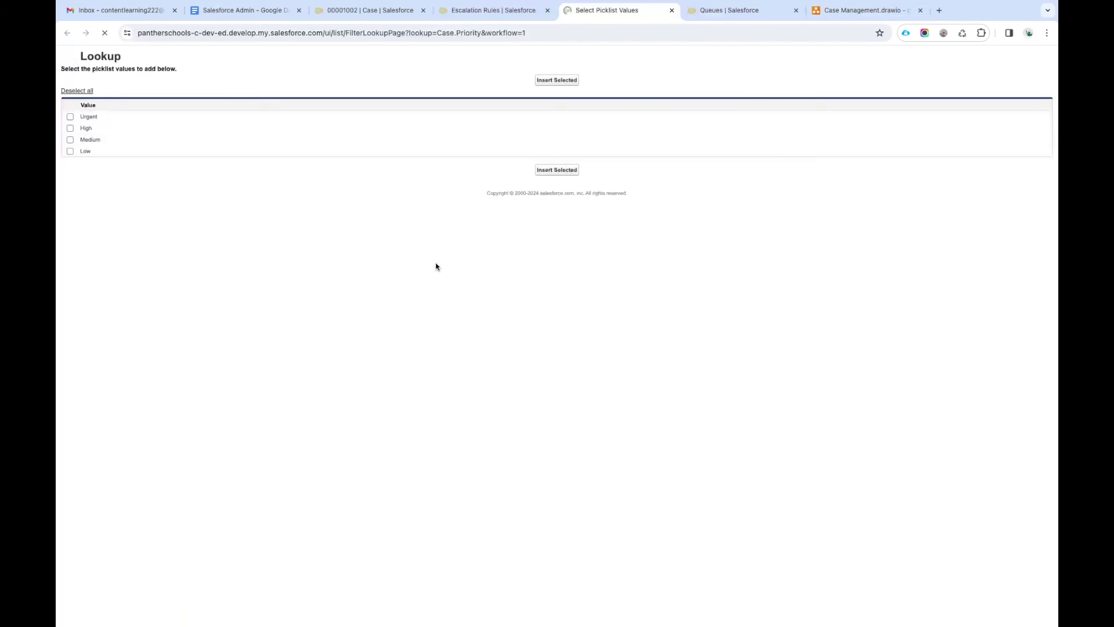
click(71, 117)
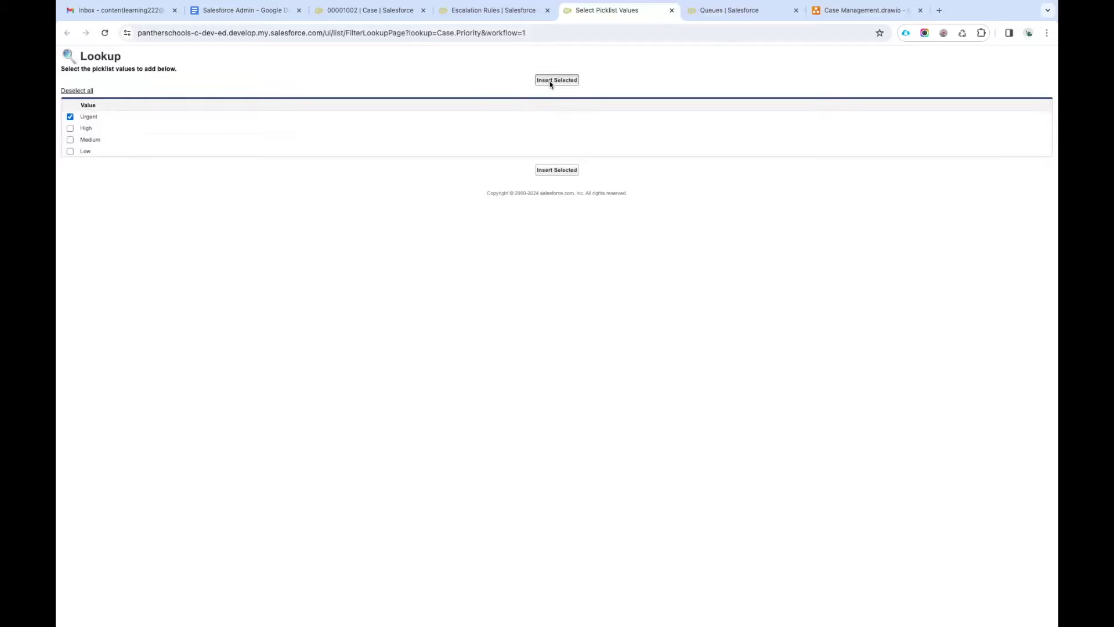
click(550, 81)
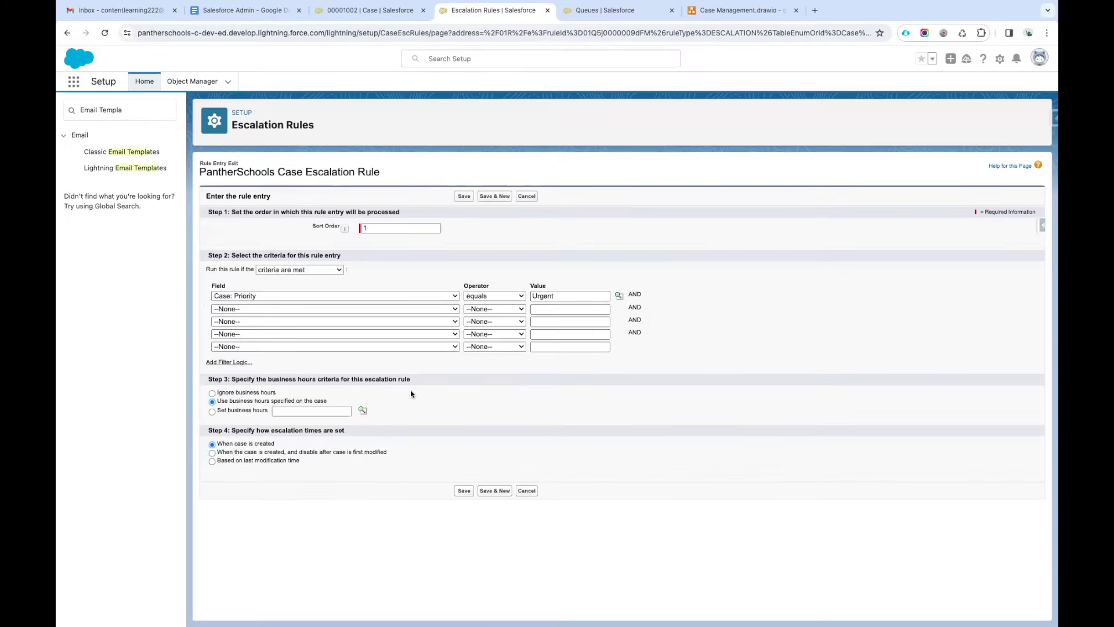
scroll(410, 390, up, 5)
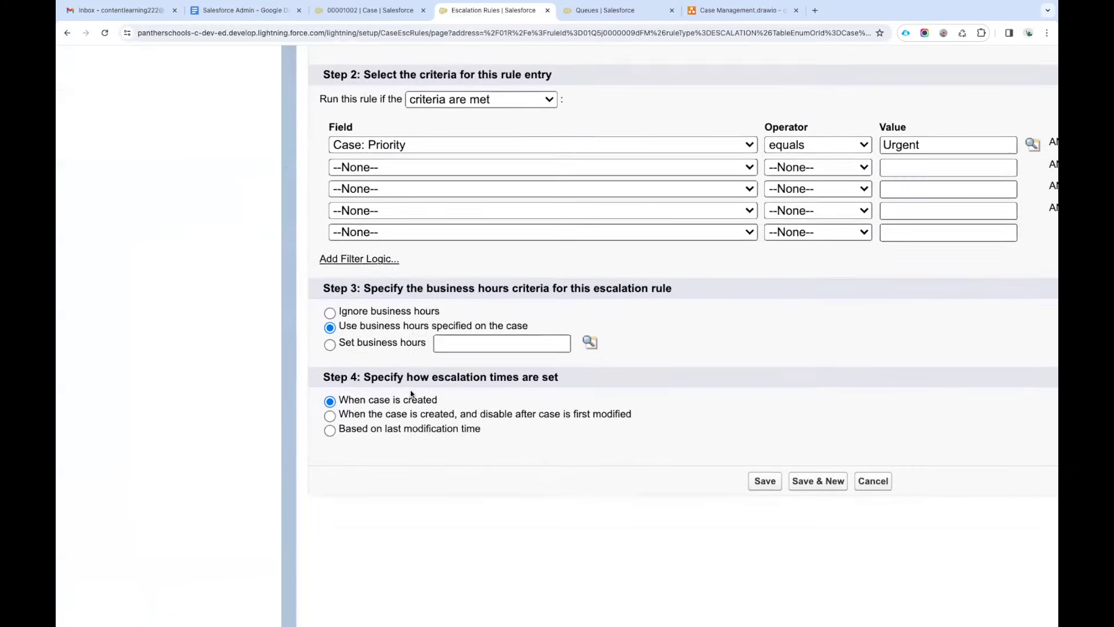
scroll(410, 390, right, 5)
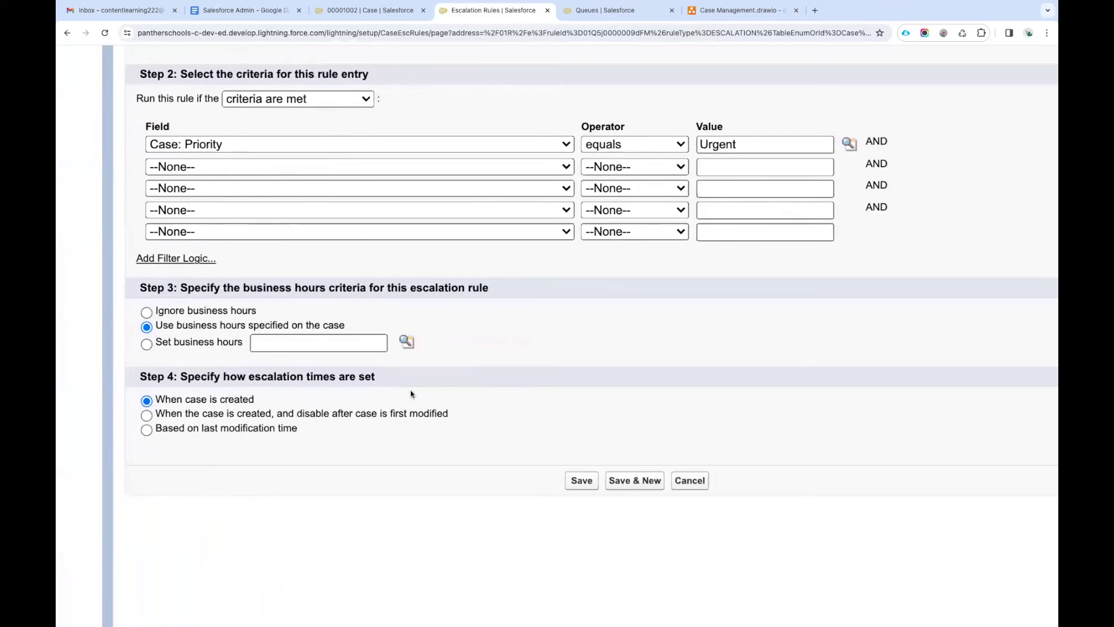
drag(180, 288, 488, 297)
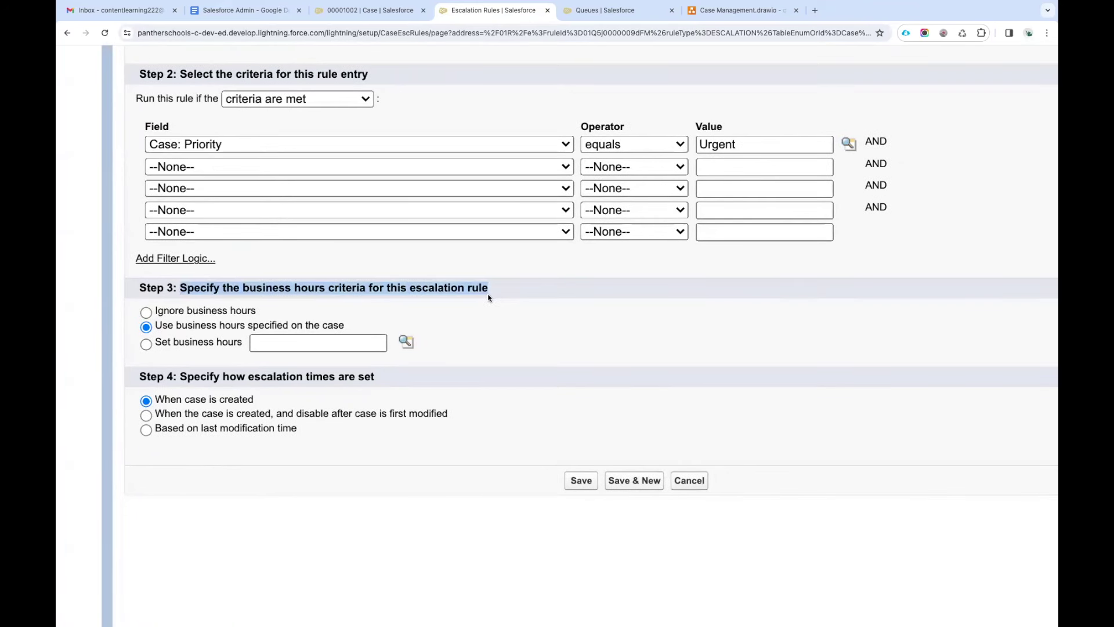
click(501, 295)
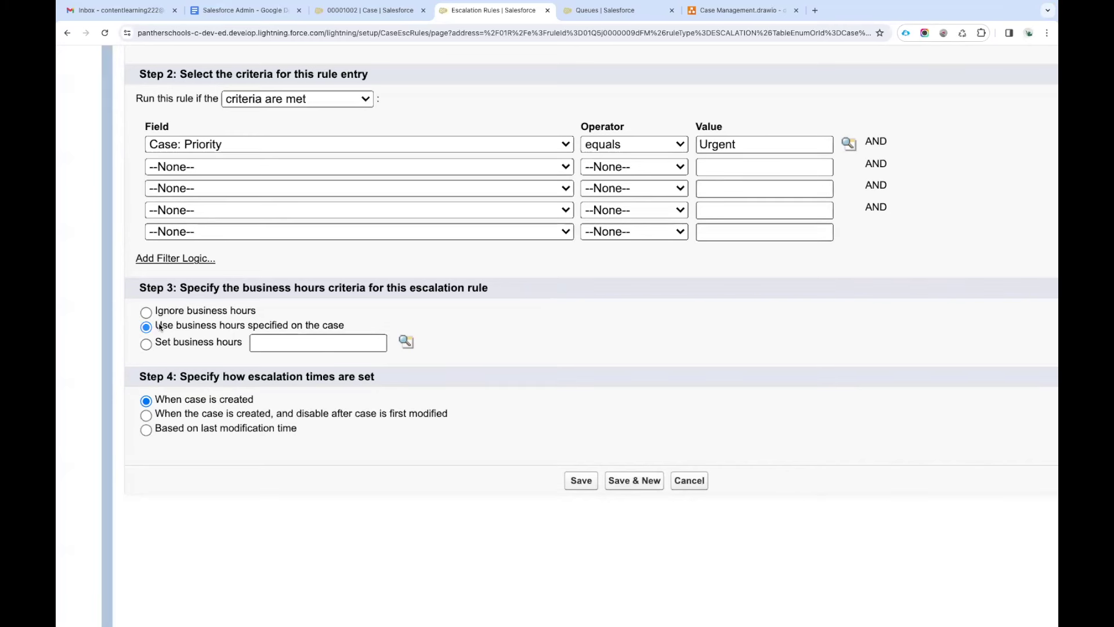
drag(157, 327, 354, 329)
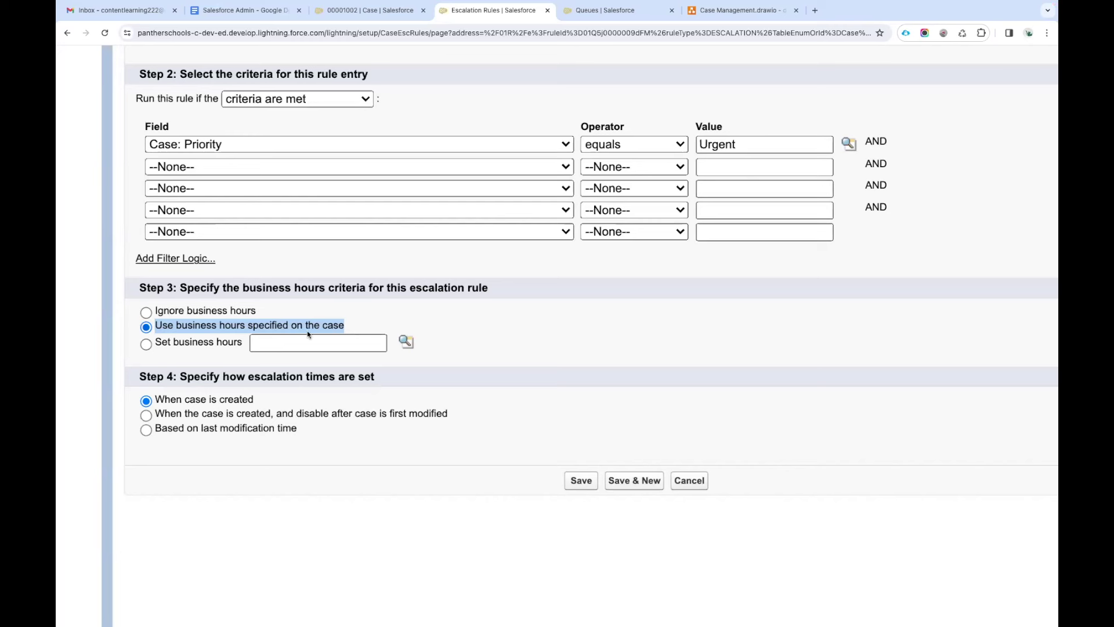
click(181, 329)
drag(155, 327, 349, 325)
click(312, 453)
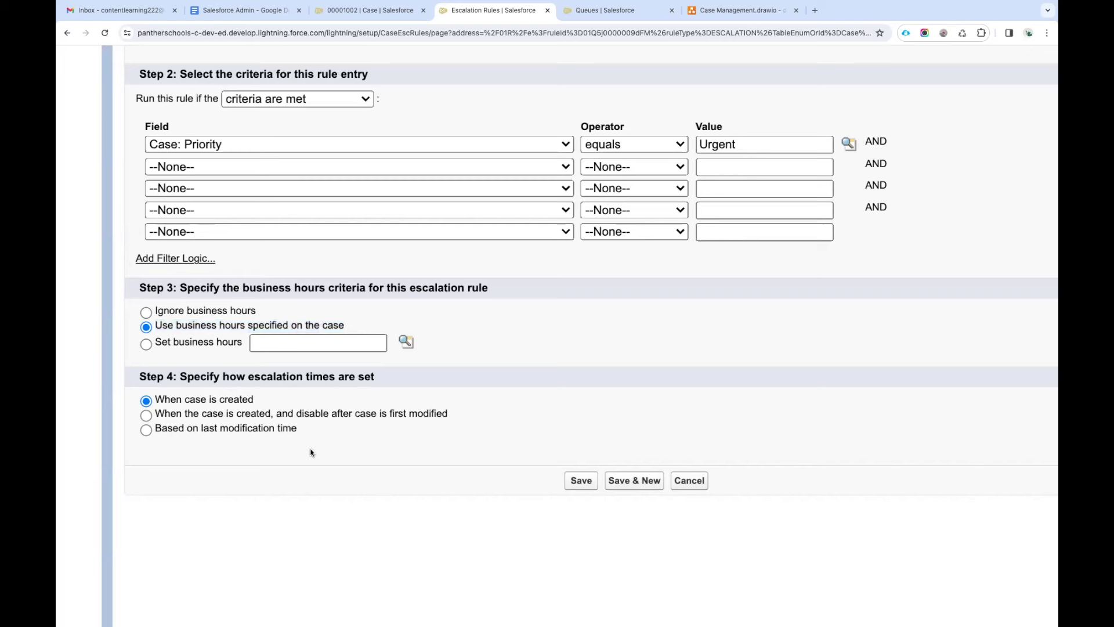
drag(181, 378, 378, 381)
click(380, 382)
drag(180, 289, 507, 291)
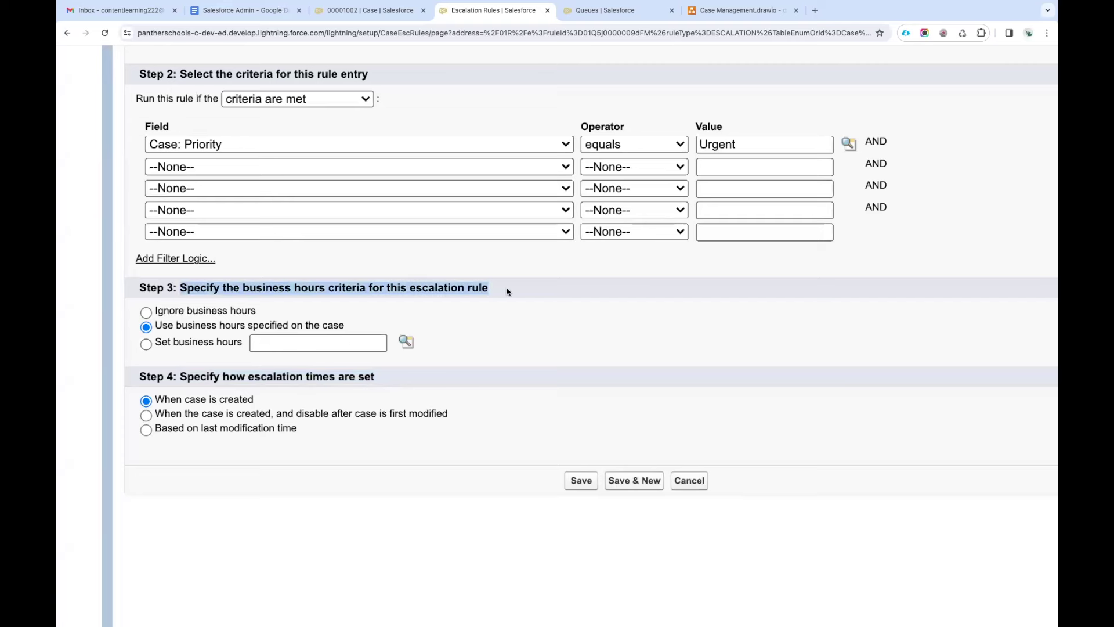
click(487, 299)
drag(179, 376, 397, 378)
click(254, 469)
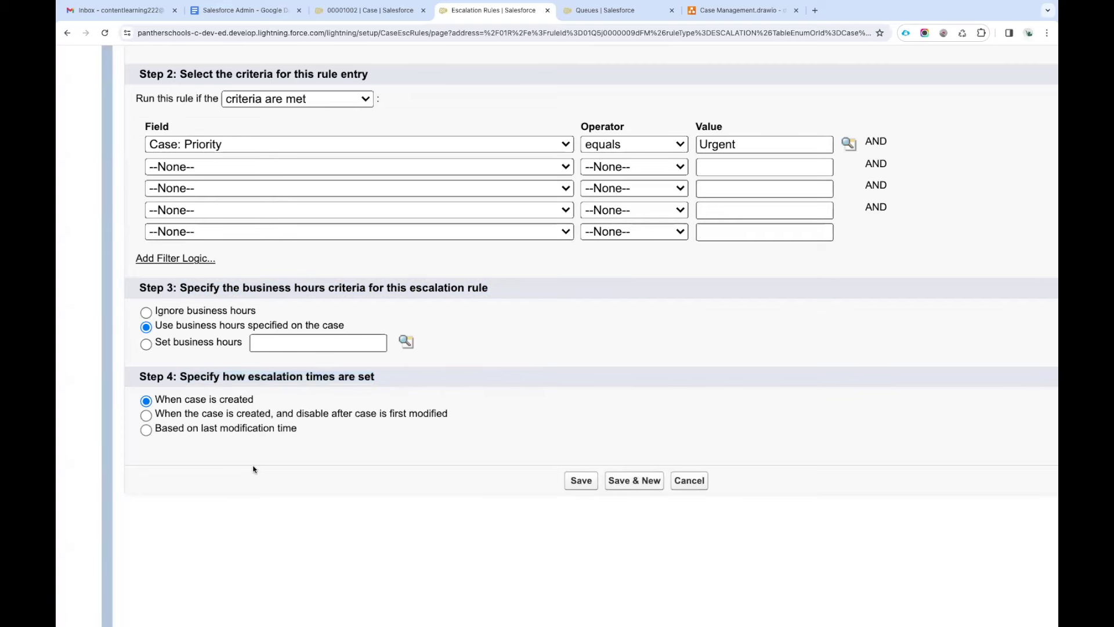
key(ctrl+plus)
key(ctrl+plus)
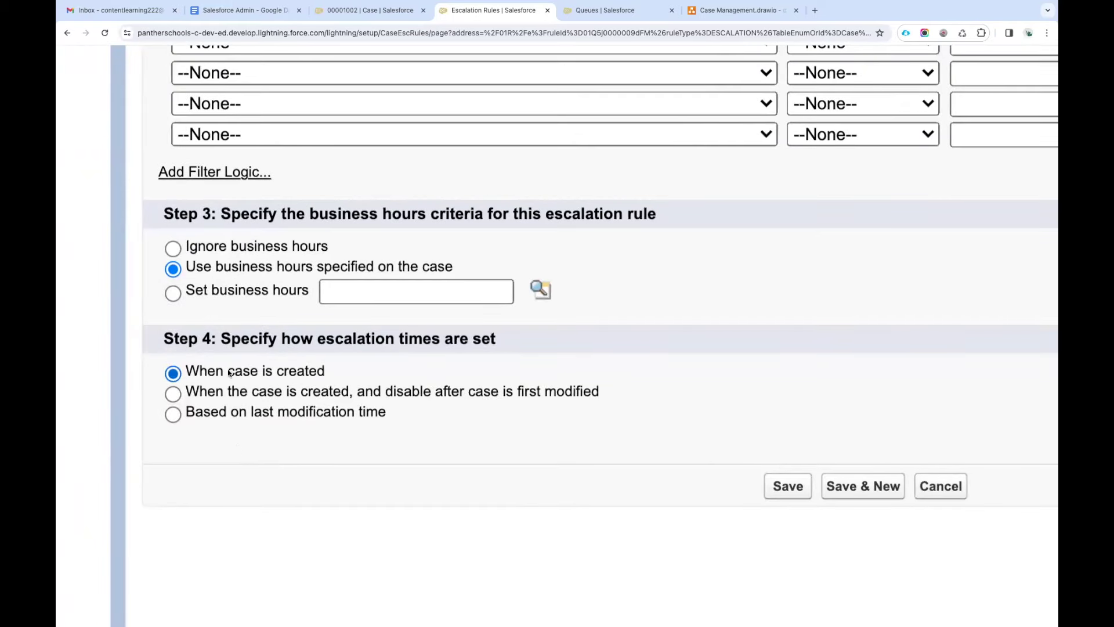
Keep 'When case is created' as the Step 4 timing and select all three timing option labels.
drag(186, 370, 342, 370)
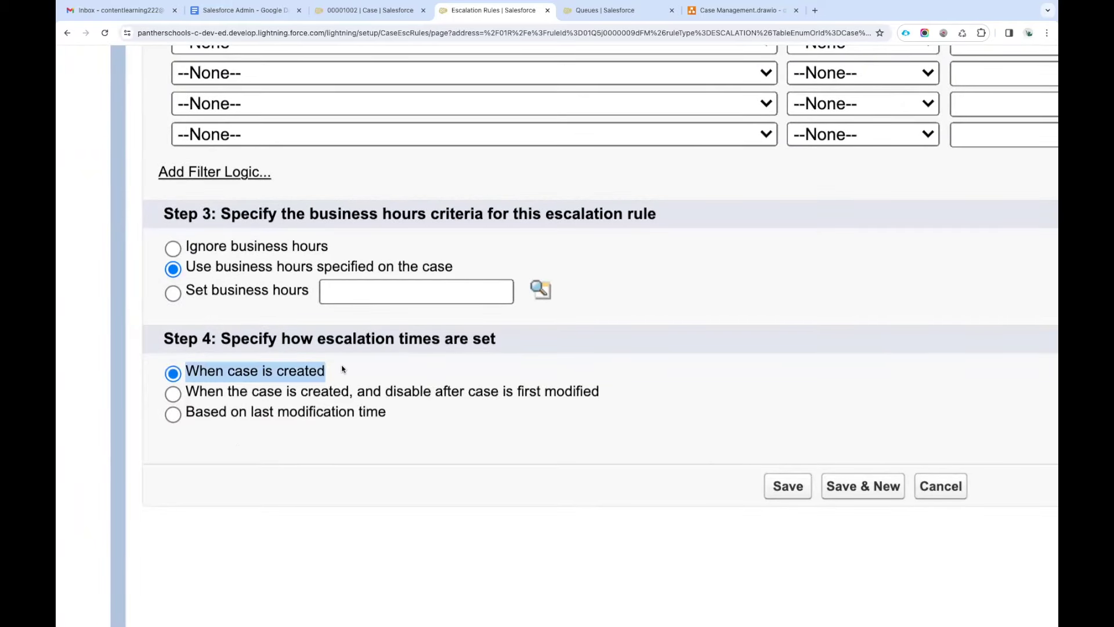
click(342, 369)
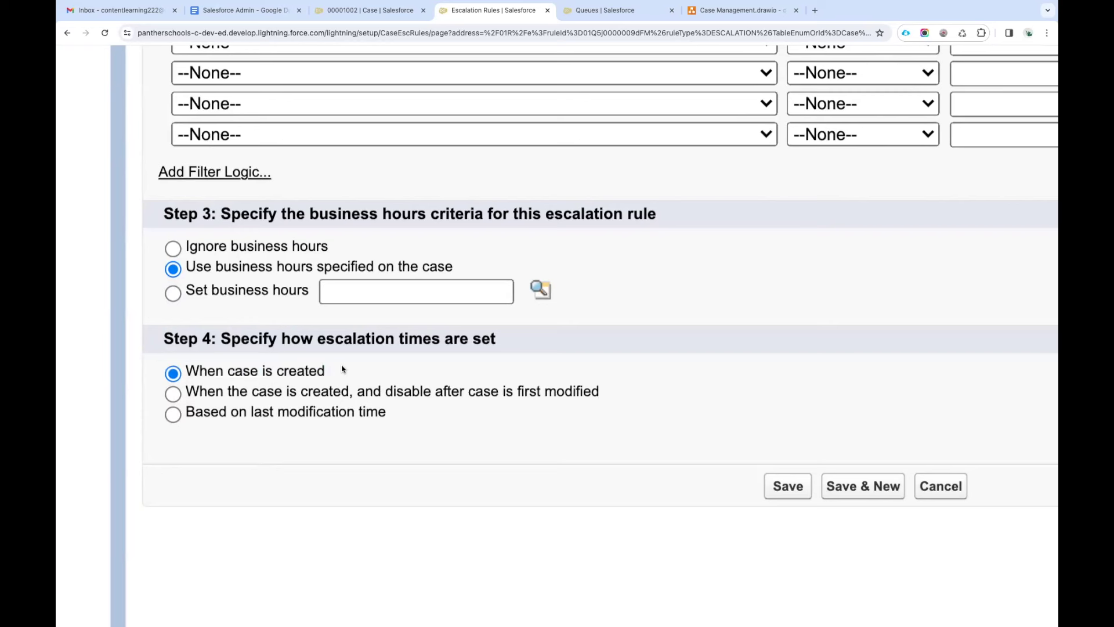
drag(334, 372, 182, 372)
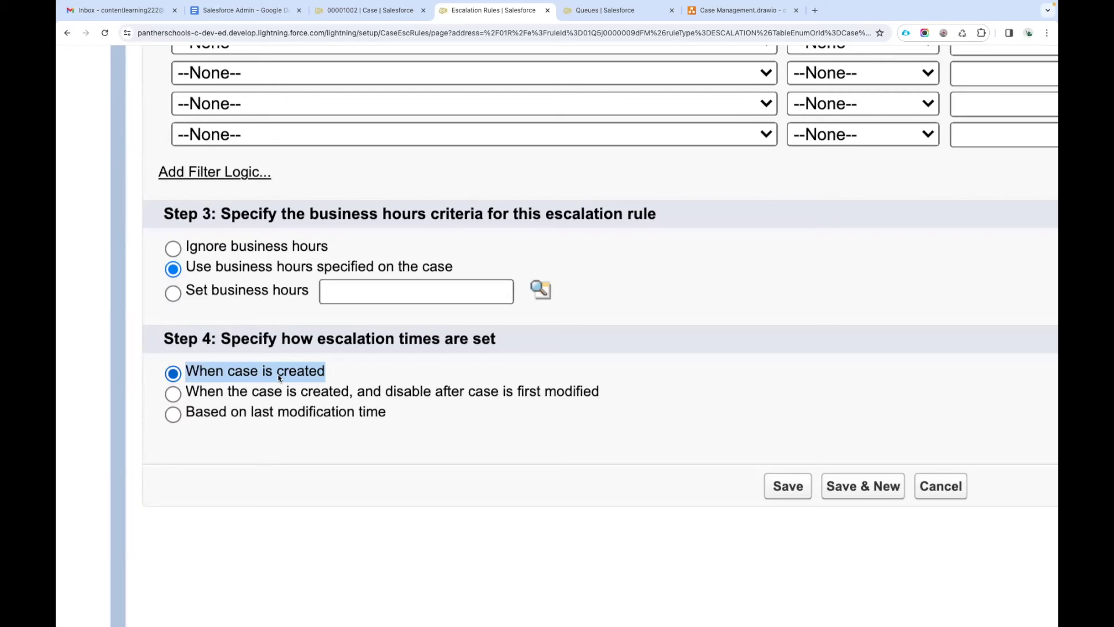
click(300, 402)
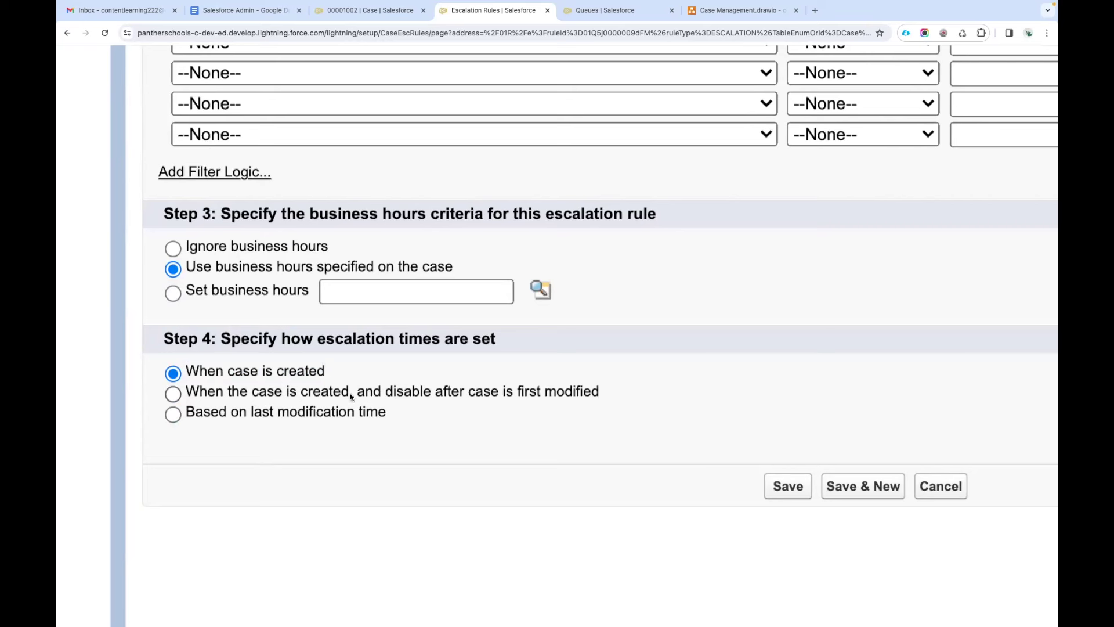
drag(604, 395, 359, 393)
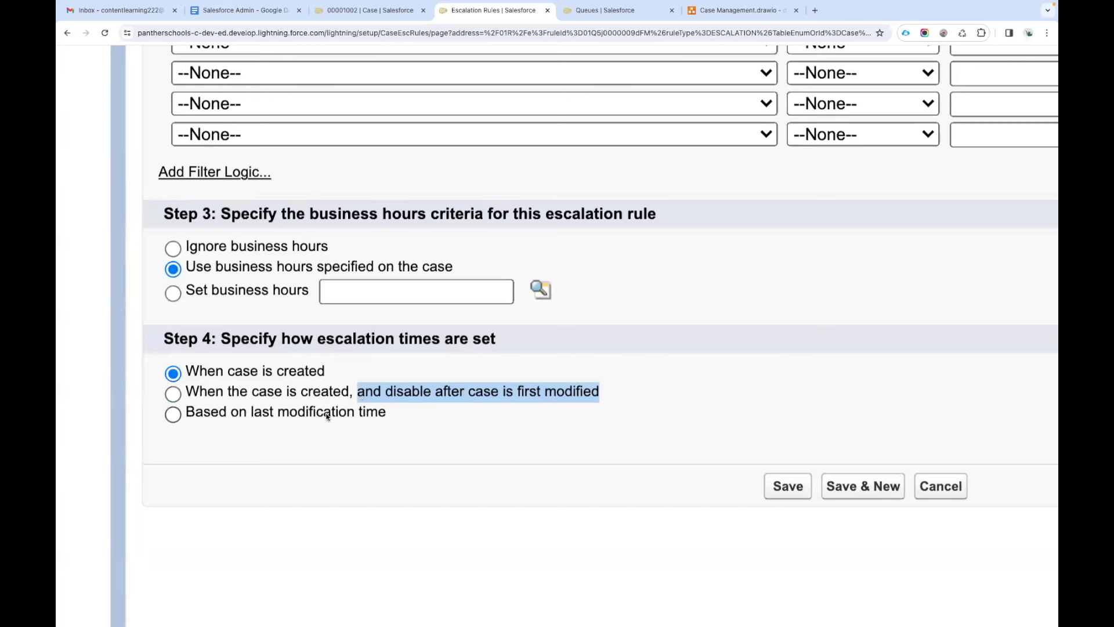
click(267, 395)
click(186, 376)
drag(186, 376, 329, 374)
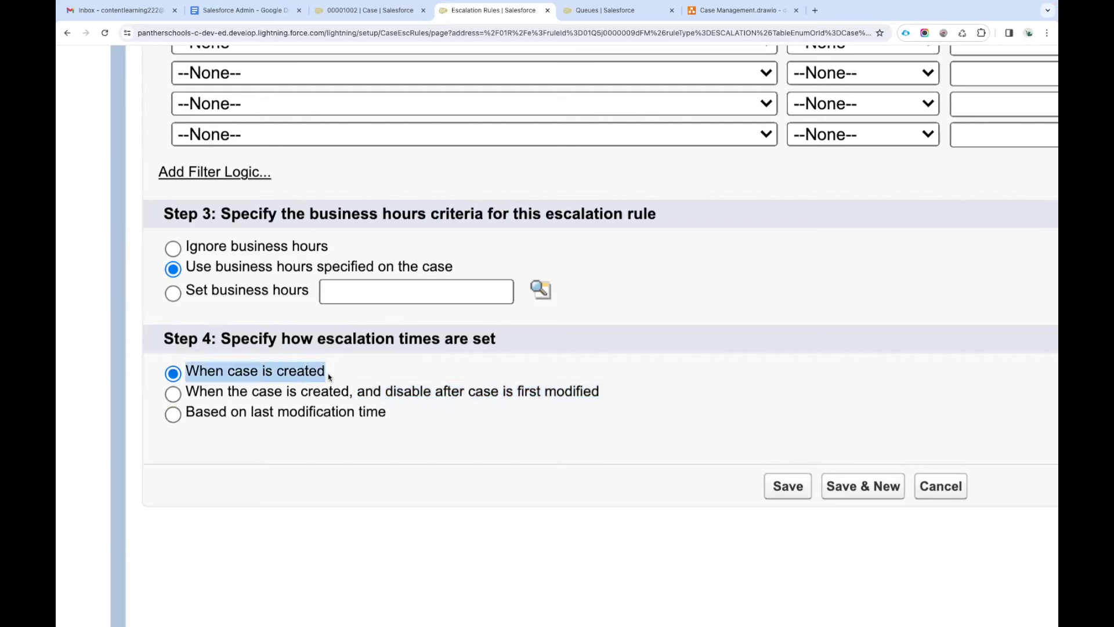
drag(385, 413, 187, 370)
key(ctrl+c)
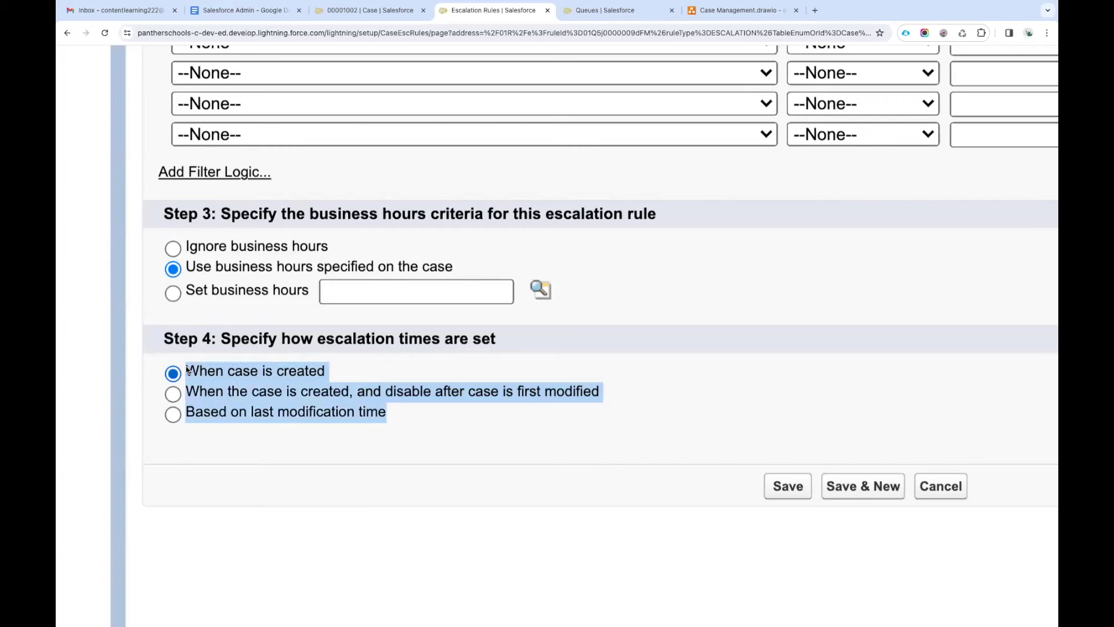
Paste the three timing options into the Salesforce Admin doc as plain text.
click(243, 10)
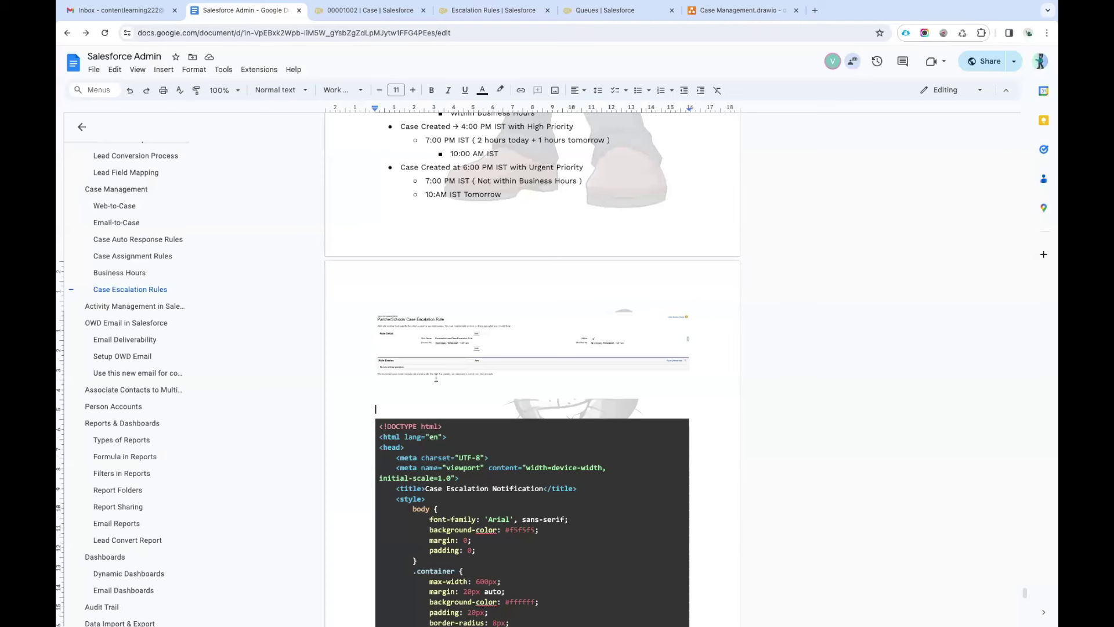
click(457, 408)
key(ctrl+v)
key(ctrl+z)
key(ctrl+shift+v)
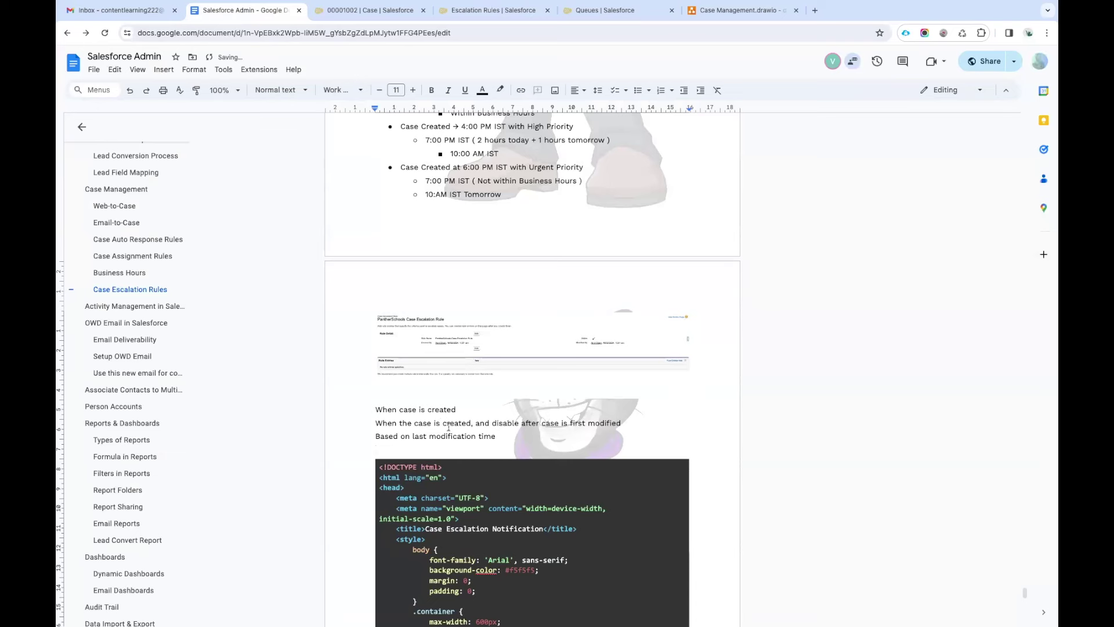
drag(498, 435, 376, 408)
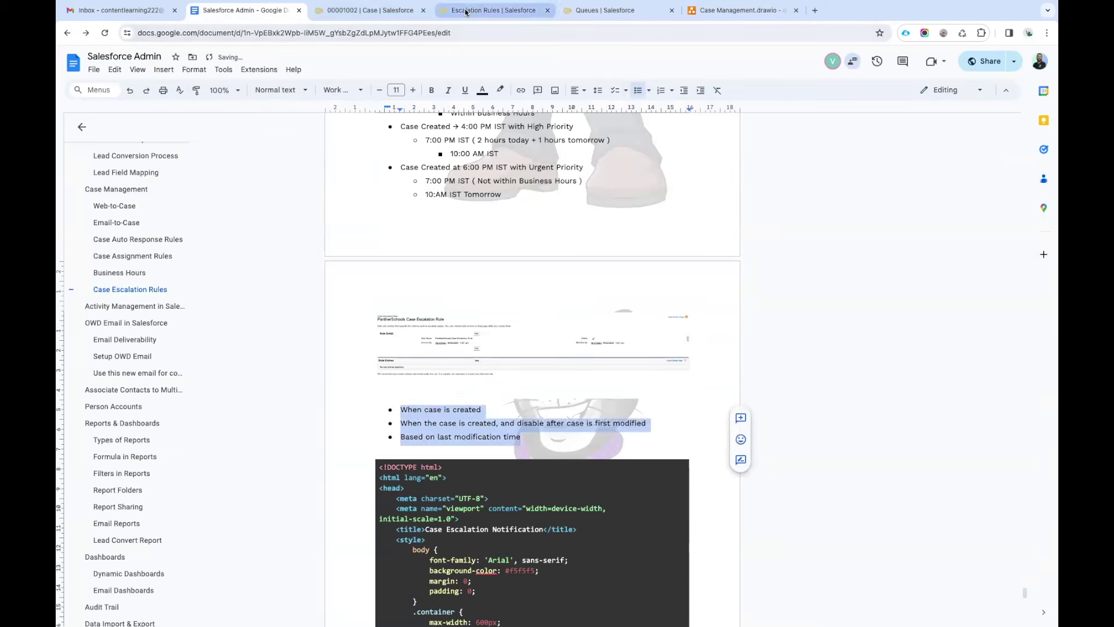
Copy the Step 4 heading from the Escalation Rules page and paste it above the bullets.
click(493, 10)
click(264, 374)
drag(502, 336, 174, 342)
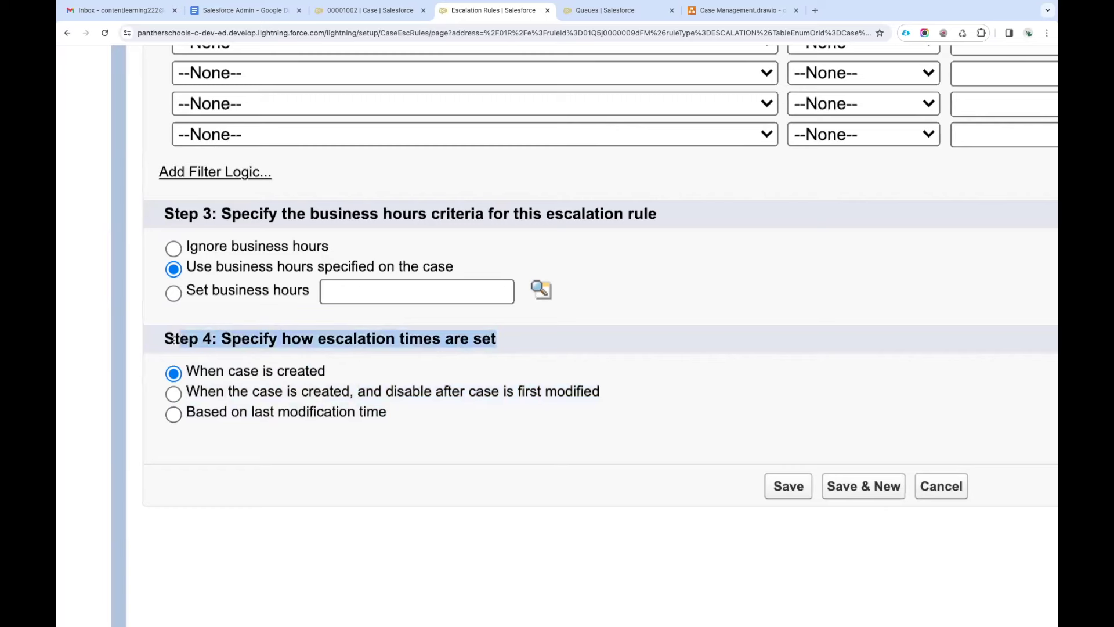
click(238, 19)
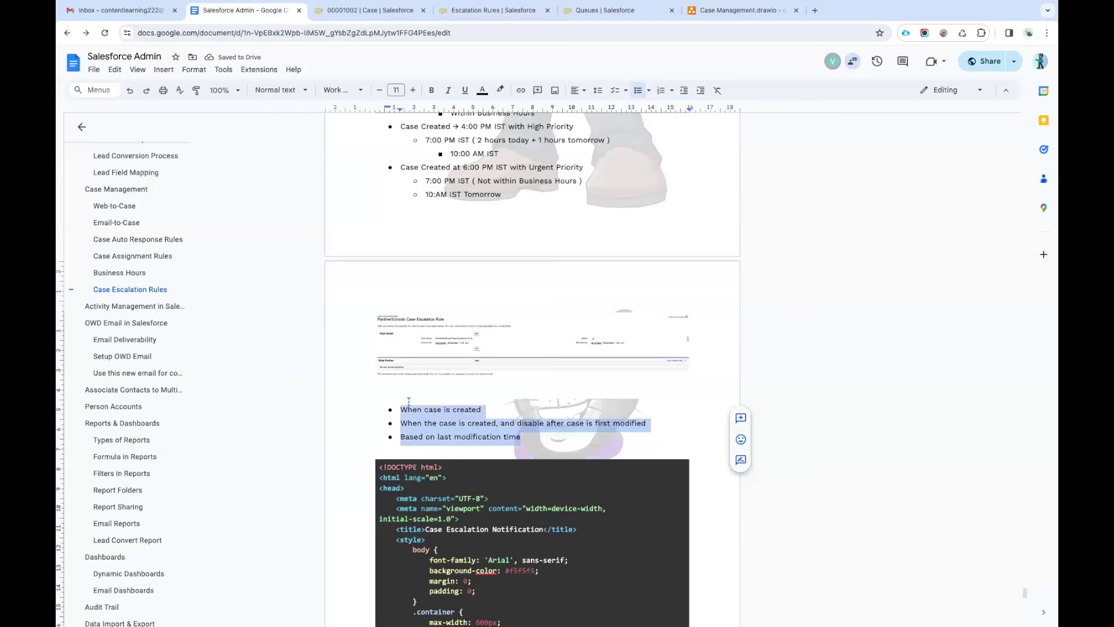
click(407, 403)
key(Return)
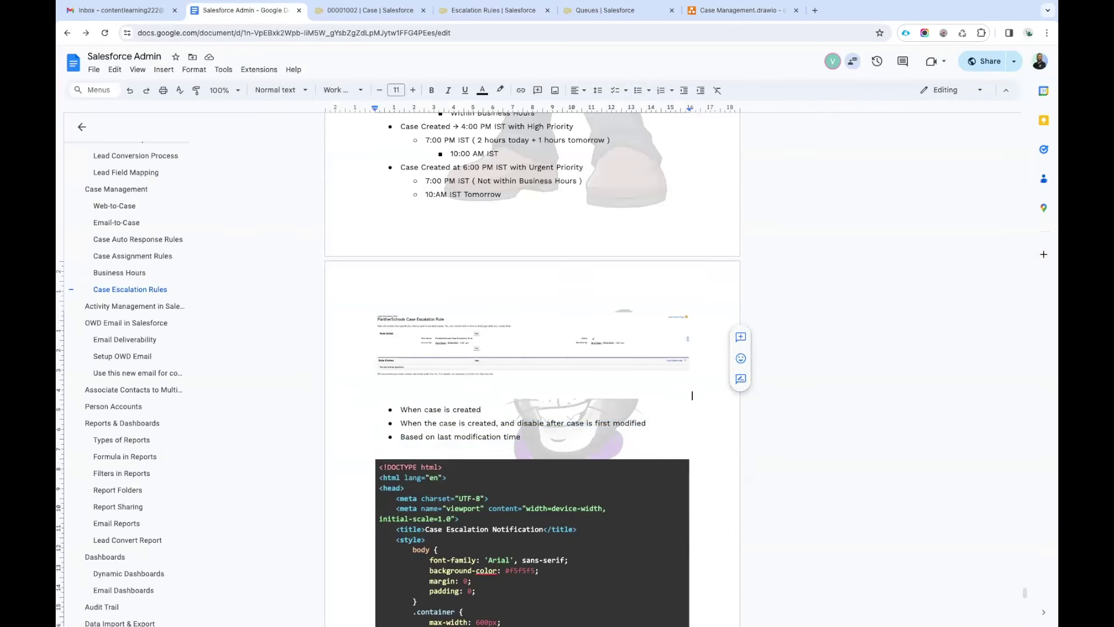
key(Return)
text(Step 4: Specify how escalation times are set)
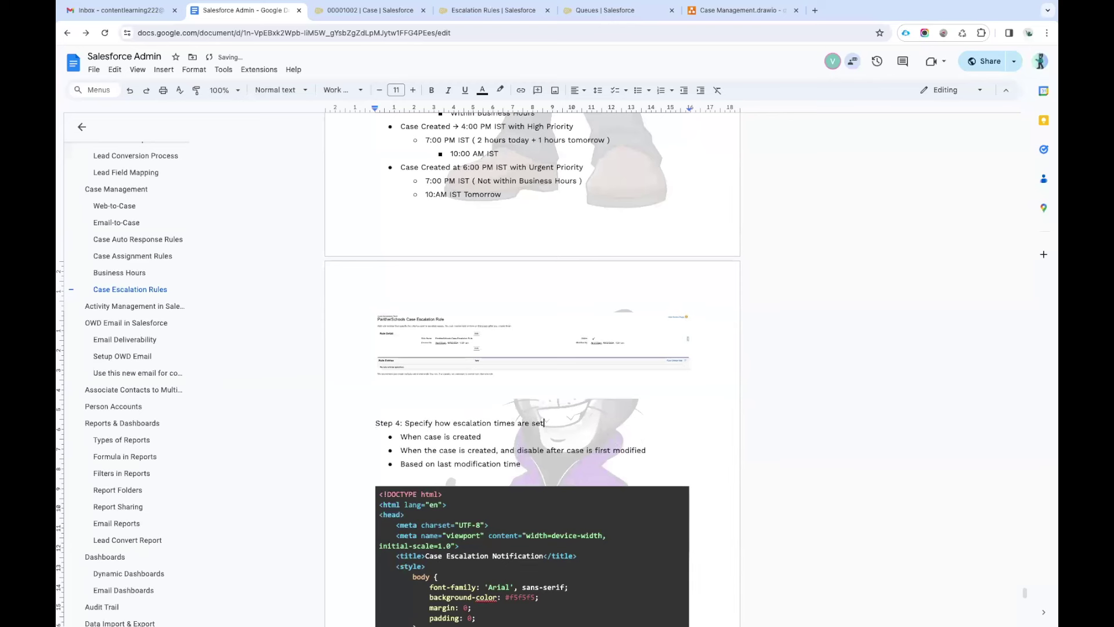
Annotate 'When case is created' with '-> As soon as the case created' and make it bold.
click(491, 448)
text(-)
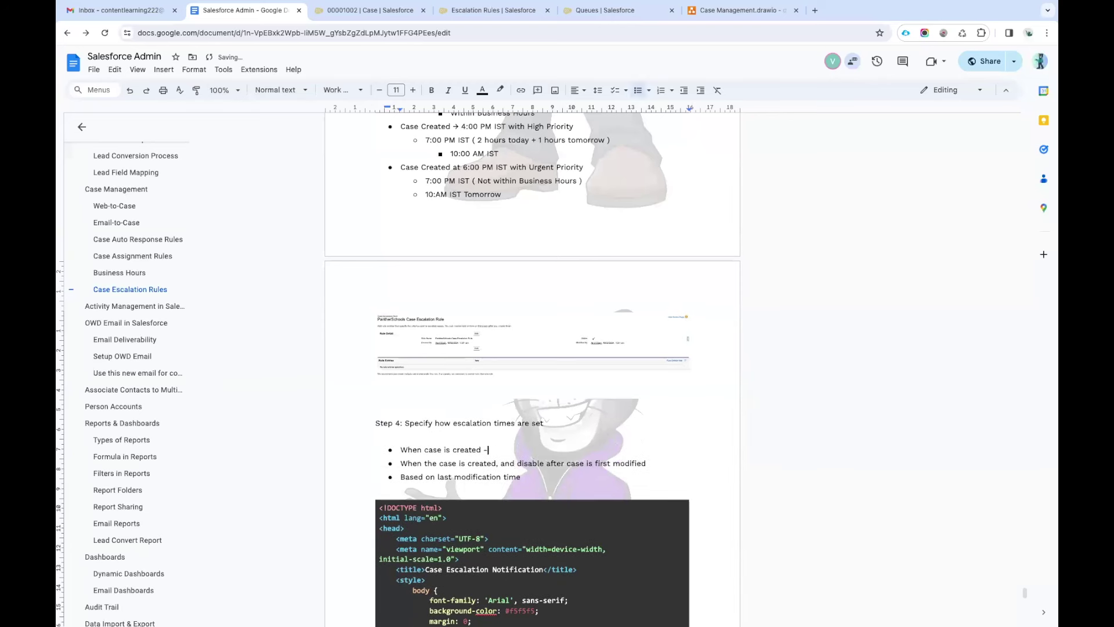
text(> As soon as the case created)
click(488, 450)
key(shift+End)
click(488, 449)
drag(482, 450, 390, 447)
key(ctrl+b)
Review the business hours criteria and 'Use business hours specified on the case' option in Salesforce.
click(493, 10)
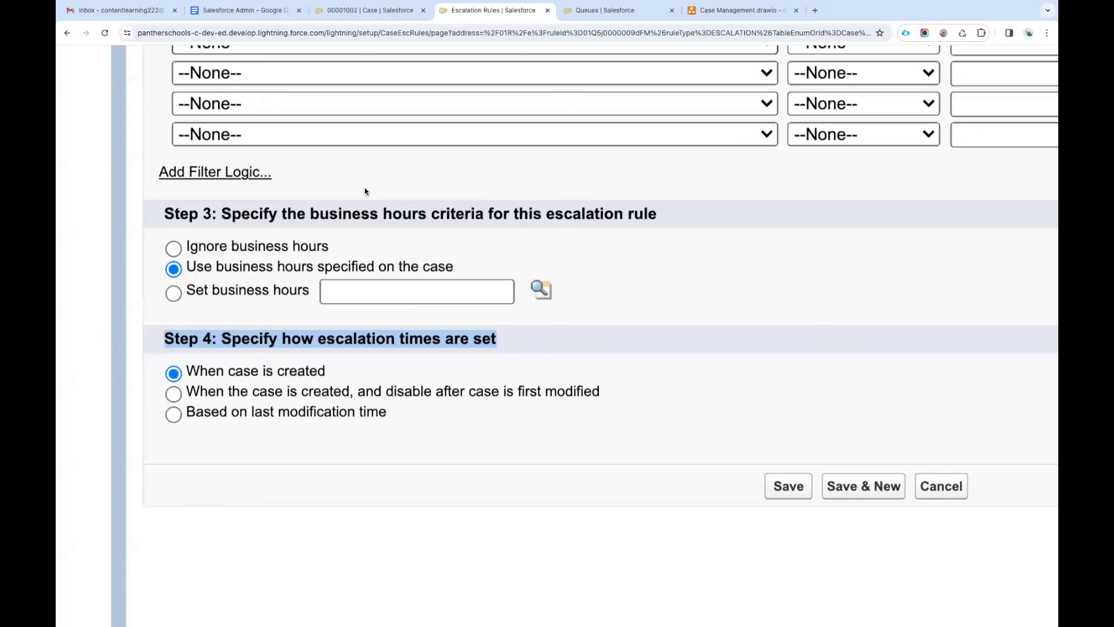
drag(222, 214, 702, 232)
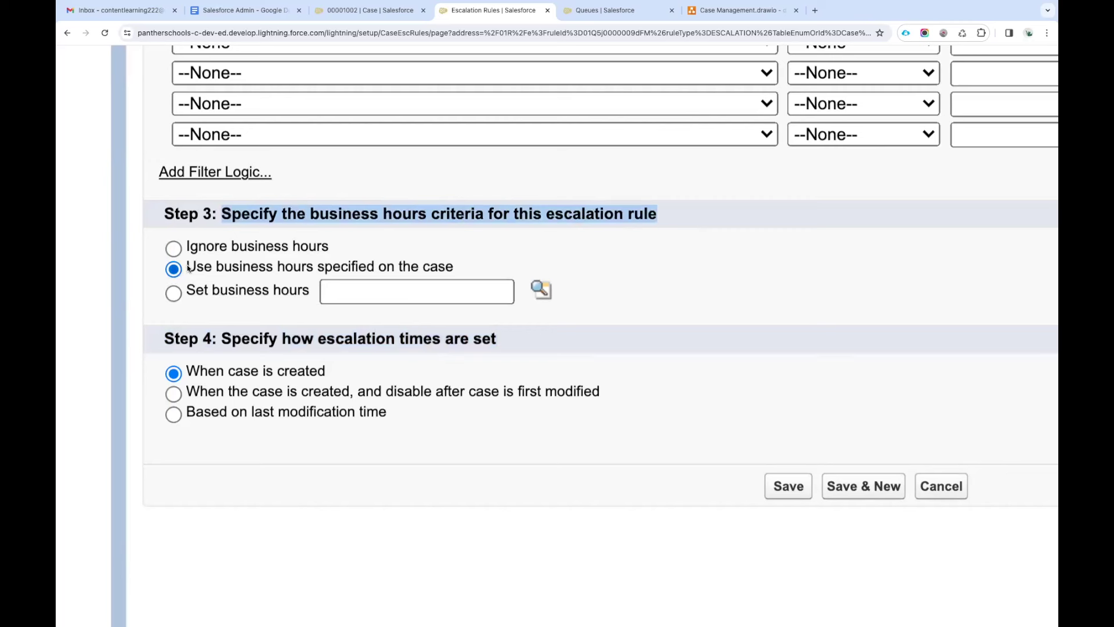
drag(187, 267, 482, 268)
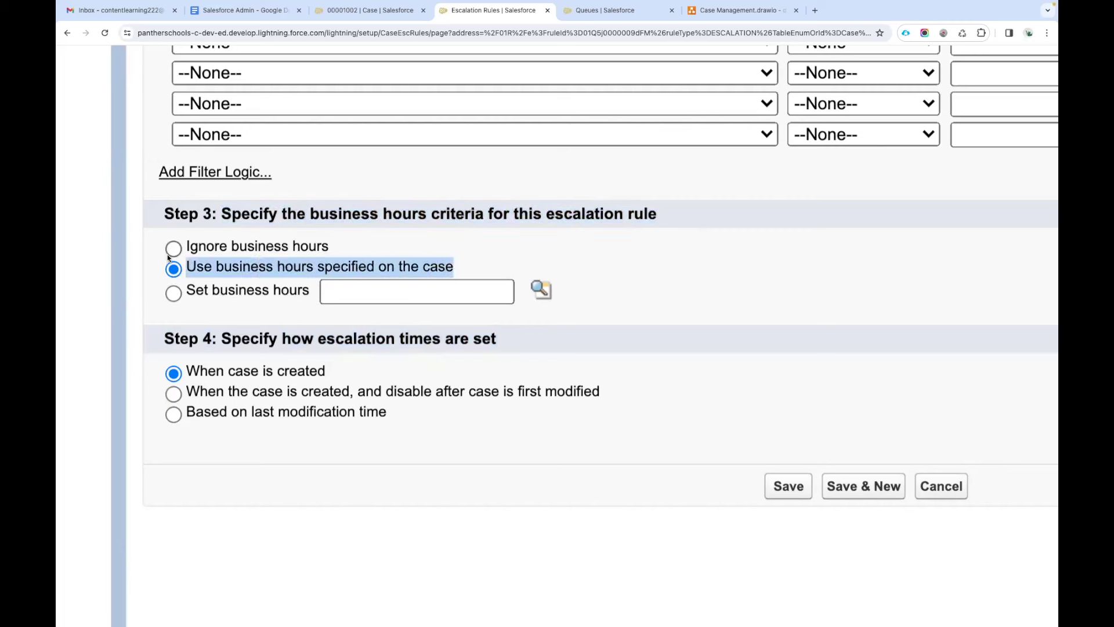
Add an arrow after the second timing option and bold its option name.
click(244, 10)
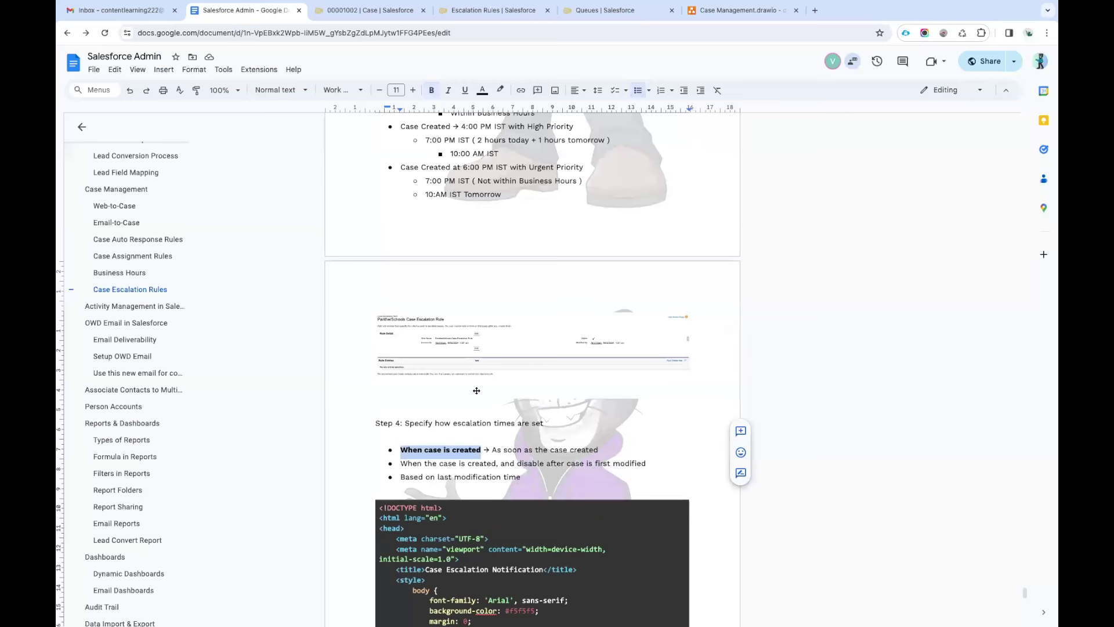
click(646, 465)
text(->)
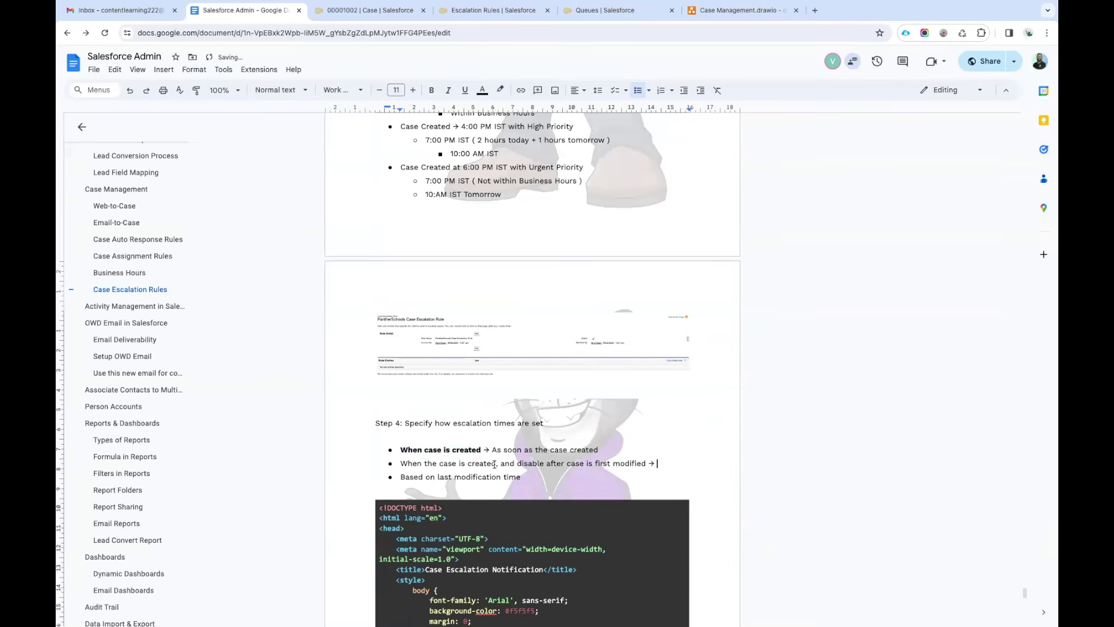
drag(497, 464, 401, 464)
key(ctrl+b)
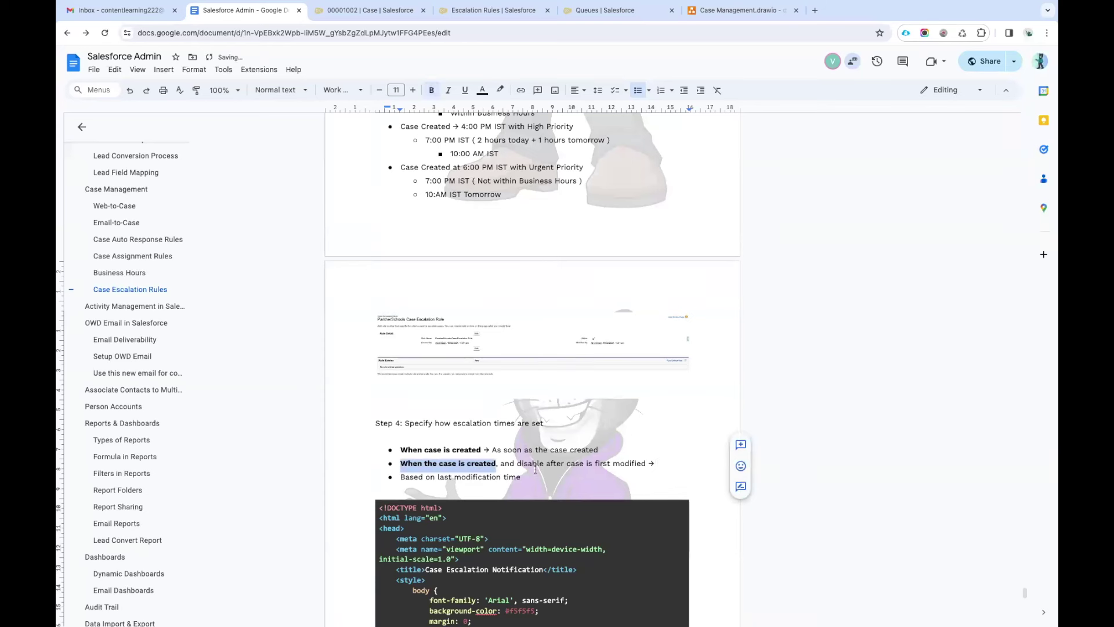
click(571, 463)
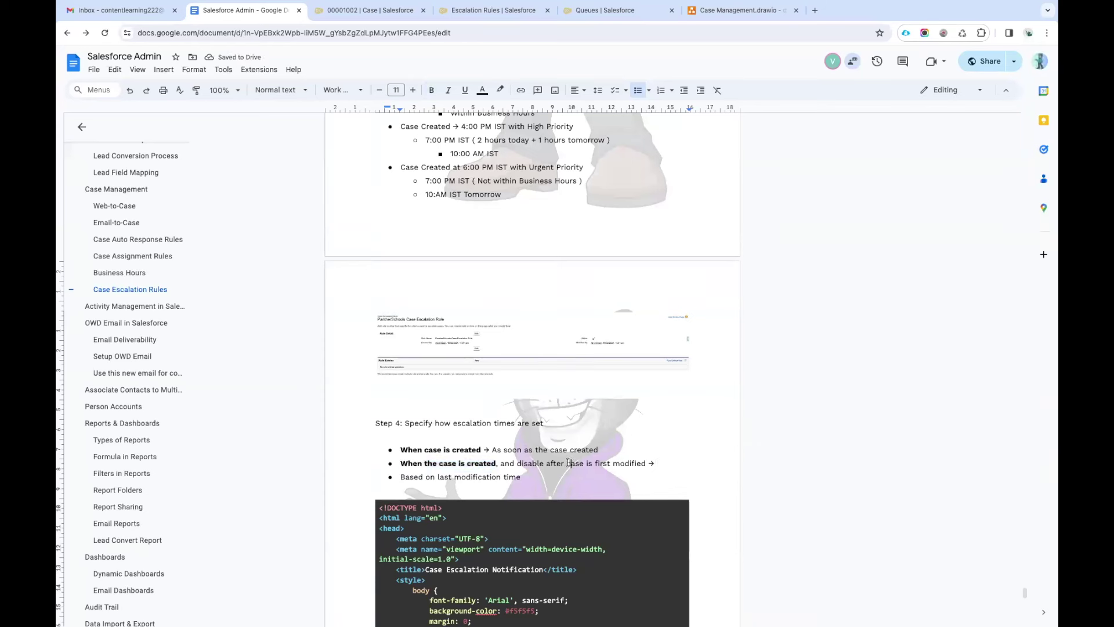
drag(567, 463, 645, 463)
click(663, 464)
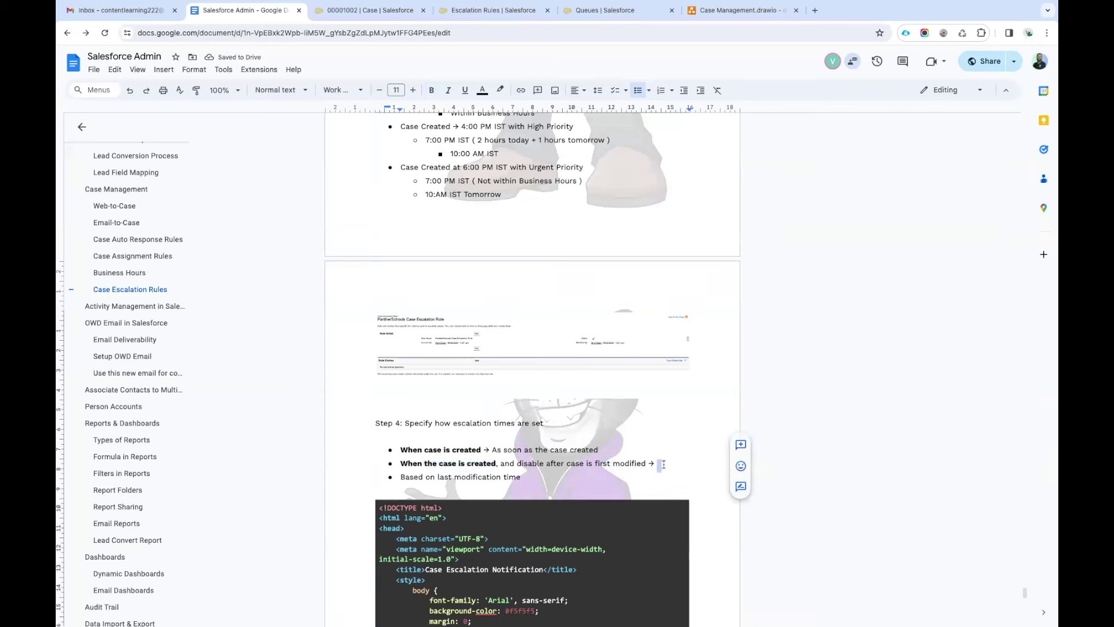
Explain the second option: escalation time starts when the case is created, stops when modified.
text(As soon as the case is created)
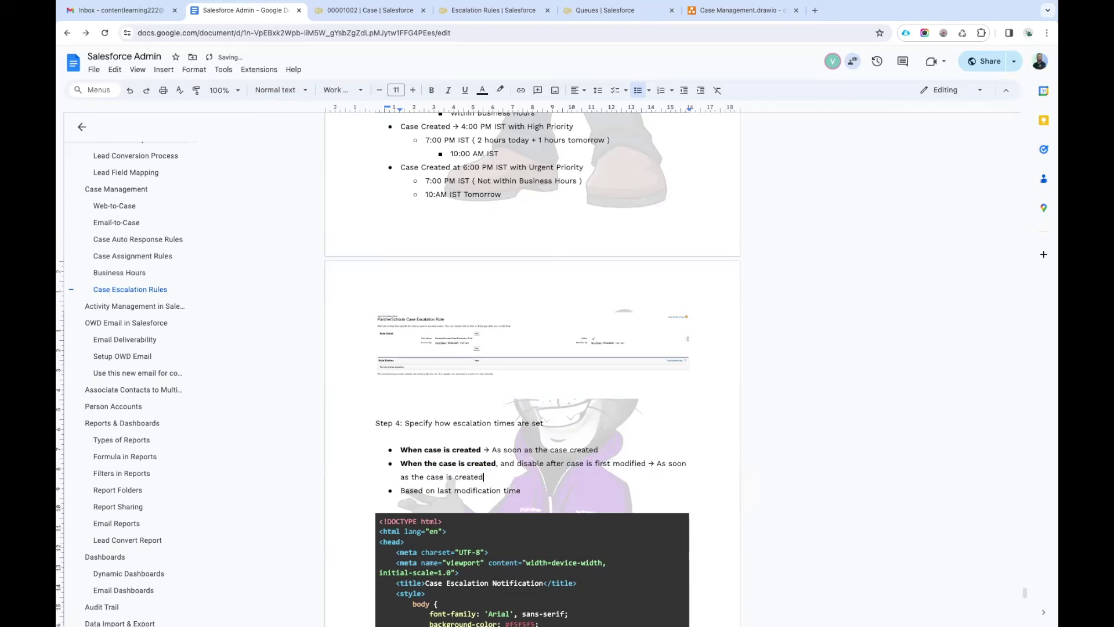
text( -> Esc)
text(alation time wi)
text(ll start)
text(->)
drag(594, 463, 646, 463)
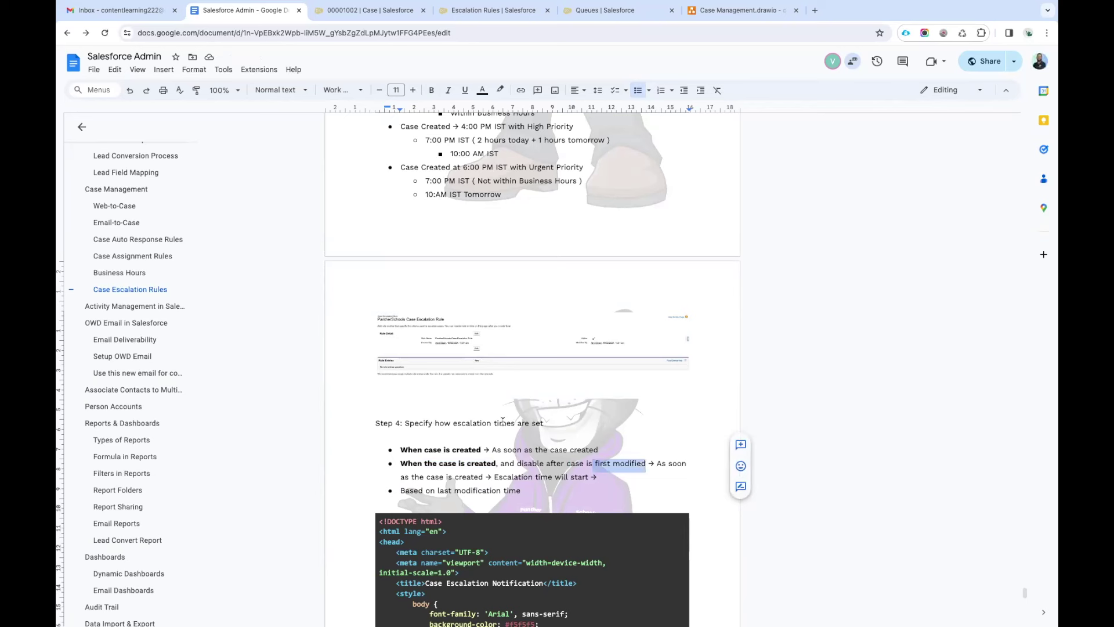
click(610, 480)
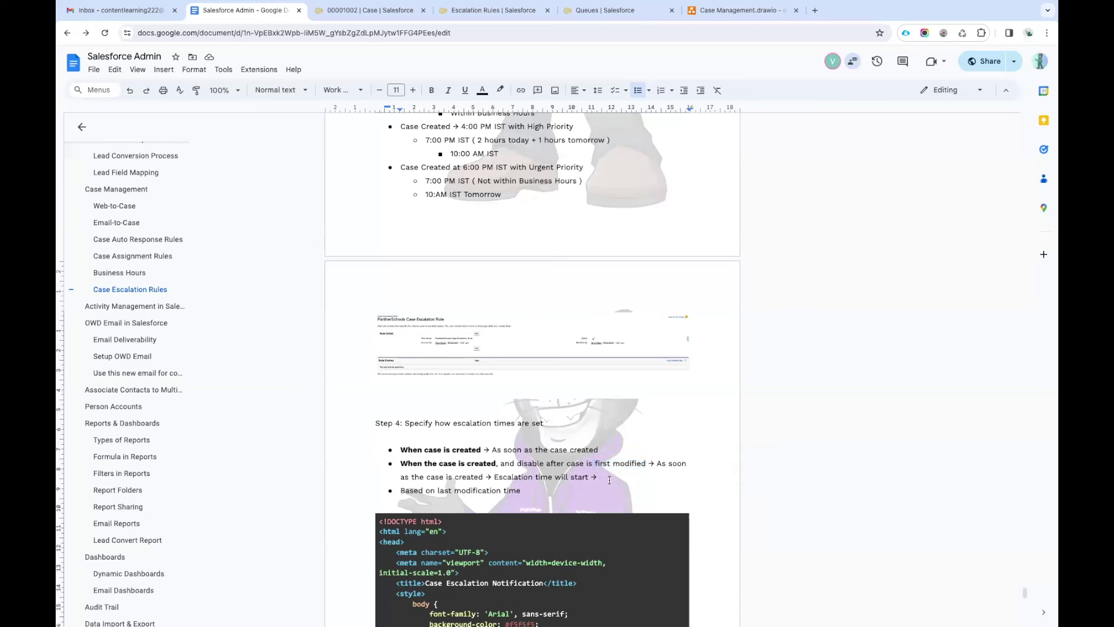
text(As soon as the case is modified ->)
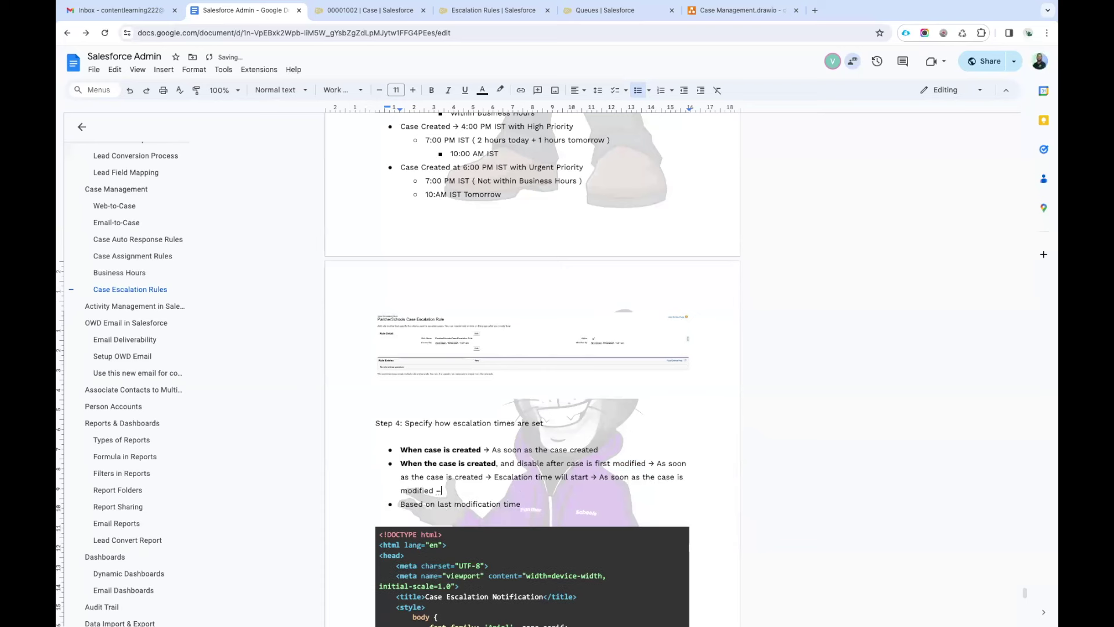
drag(495, 476, 588, 477)
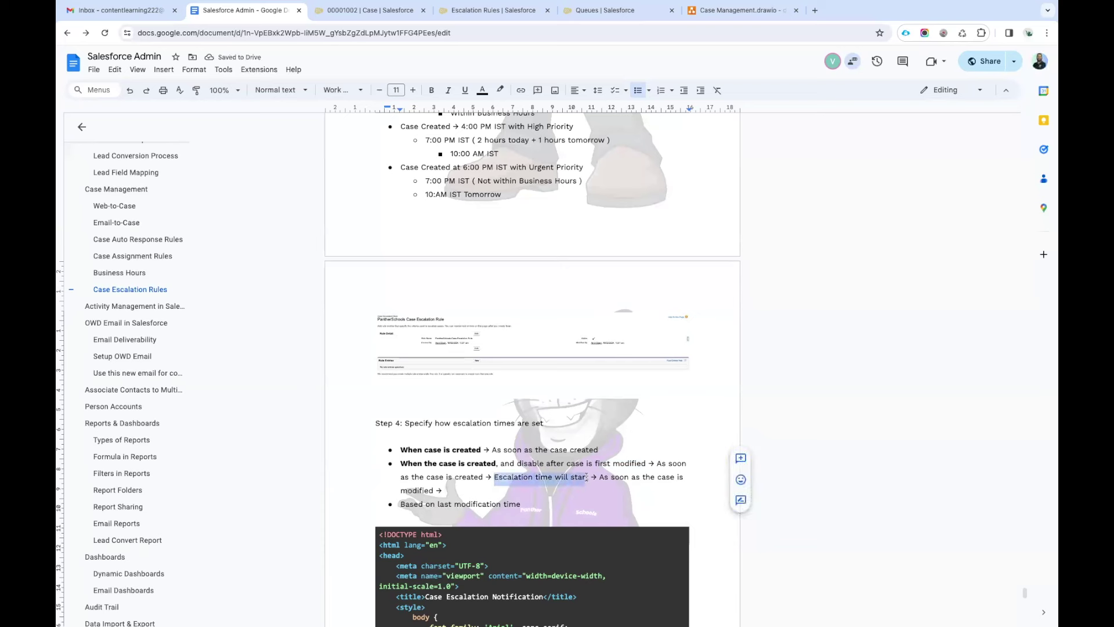
key(ctrl+c)
click(476, 492)
key(ctrl+v)
key(BackSpace)
key(BackSpace)
key(BackSpace)
key(BackSpace)
text(top)
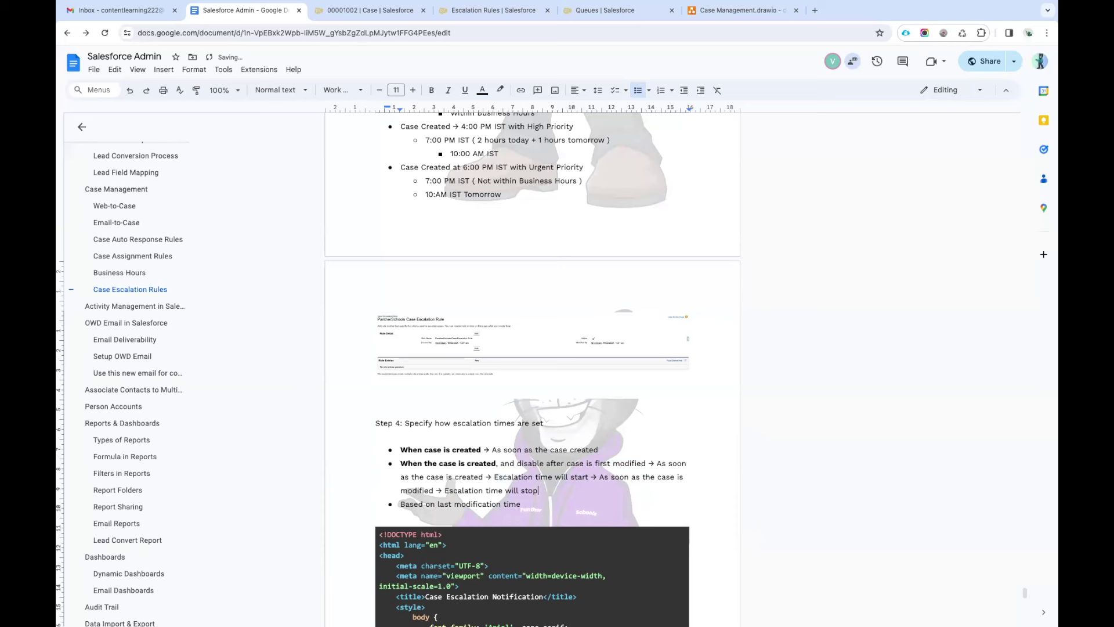
Add an arrow after the last option, 'Based on last modification time'.
drag(401, 503, 522, 505)
click(523, 504)
text(->)
drag(521, 505, 407, 505)
click(536, 505)
drag(521, 505, 399, 505)
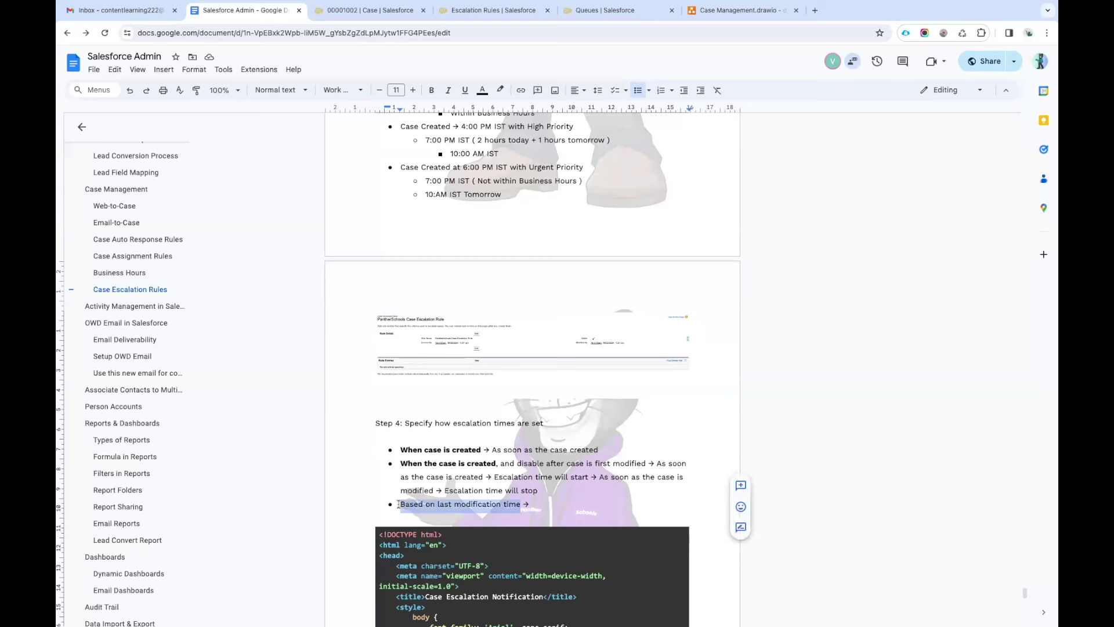
click(549, 503)
Add sub-bullets 'Case Created at 01:00 PM IST' and 'Case Excalation Started -> 4:00 PM IST'.
key(Return)
key(Tab)
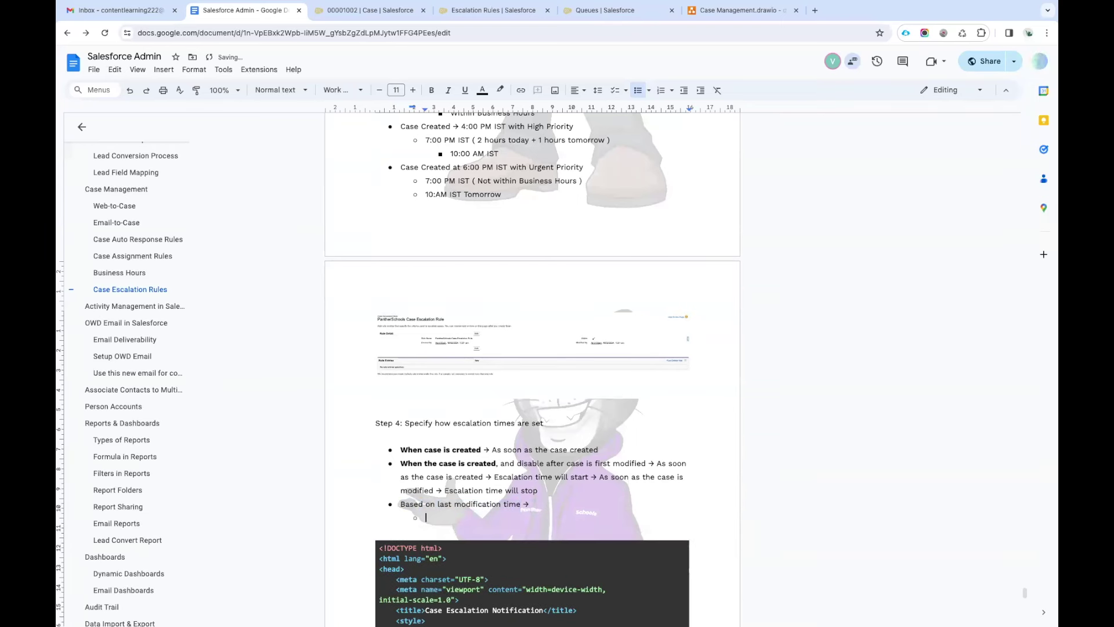
text(Case Created at 01:00 PM IST)
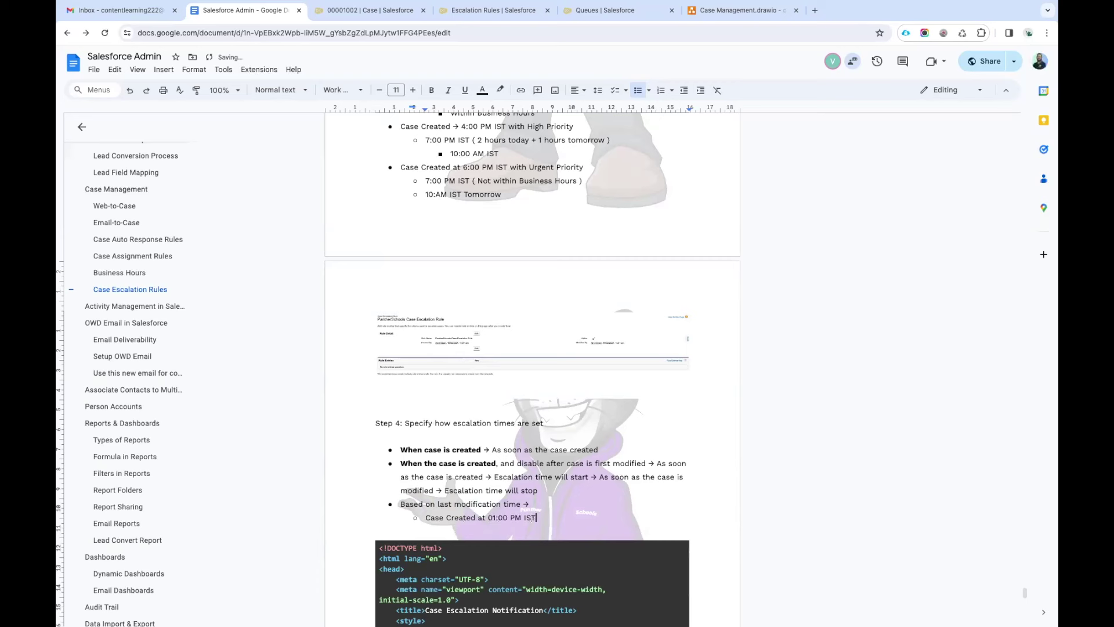
key(Return)
text(Case)
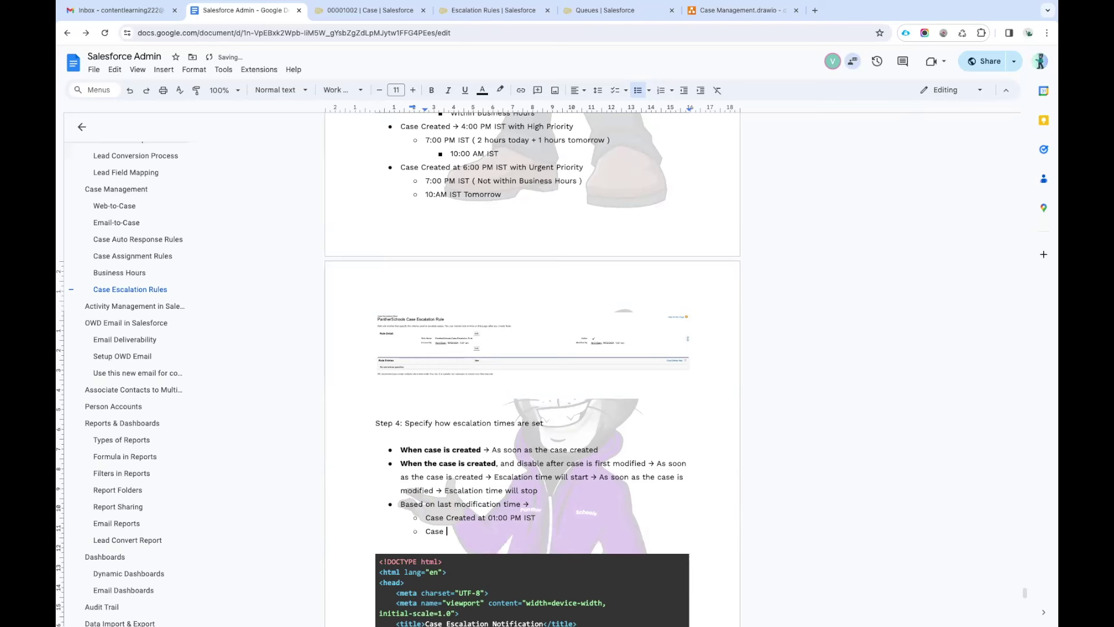
key(BackSpace)
key(BackSpace)
key(BackSpace)
key(BackSpace)
key(BackSpace)
text(Case Ex)
text(calation Started -)
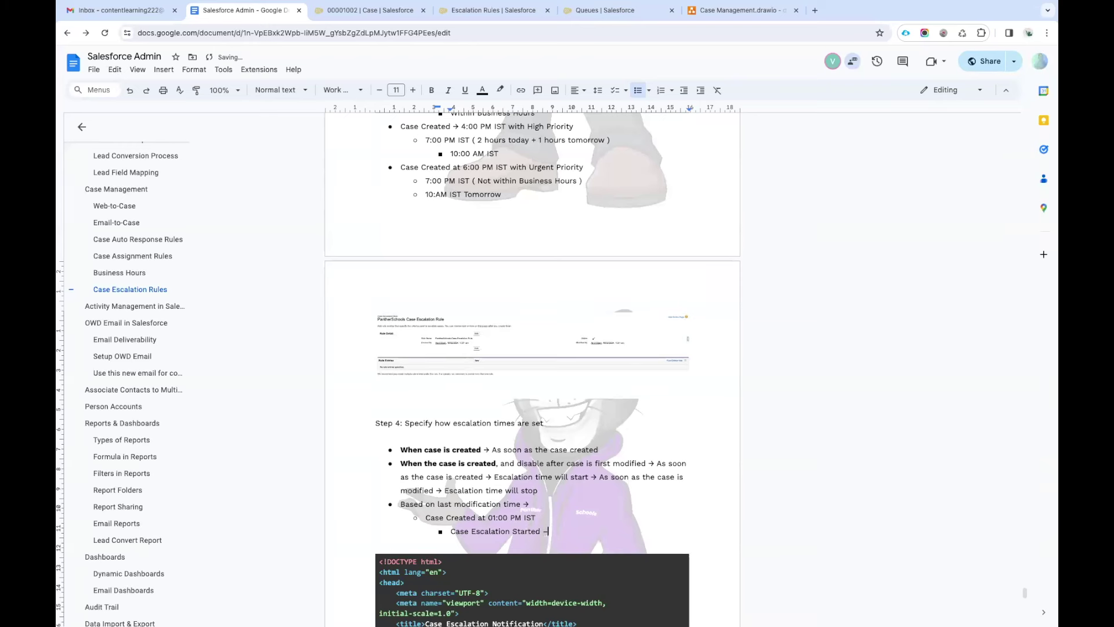
text(> 4:00 PM IST)
Add the example line 'Case Modified at 3:00 PM IST'.
key(Return)
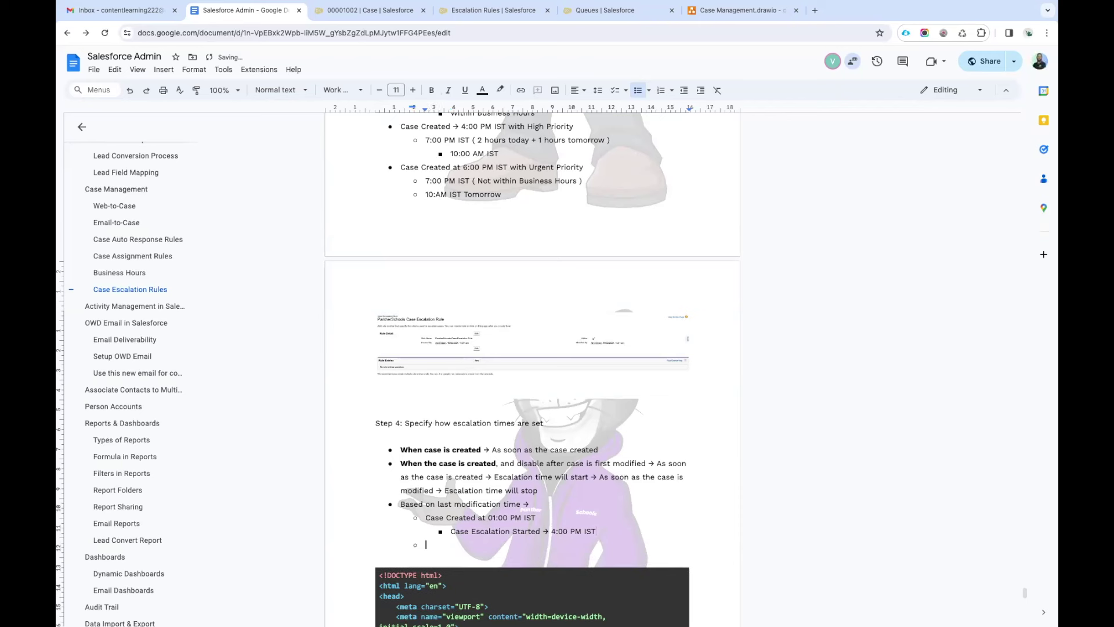
text(Case Modified at 3:00 PM UST)
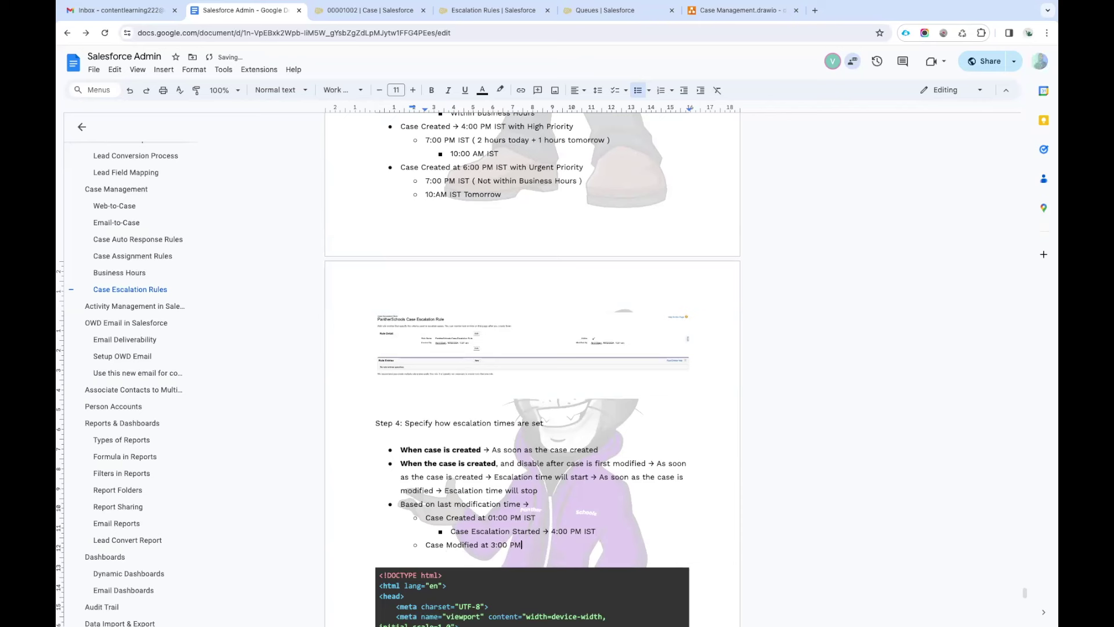
key(BackSpace)
key(BackSpace)
key(BackSpace)
text(IST)
key(Return)
Copy the escalation line beneath it and change its time to 6:00 PM IST.
drag(453, 530, 613, 531)
key(ctrl+c)
click(466, 558)
key(ctrl+v)
key(Return)
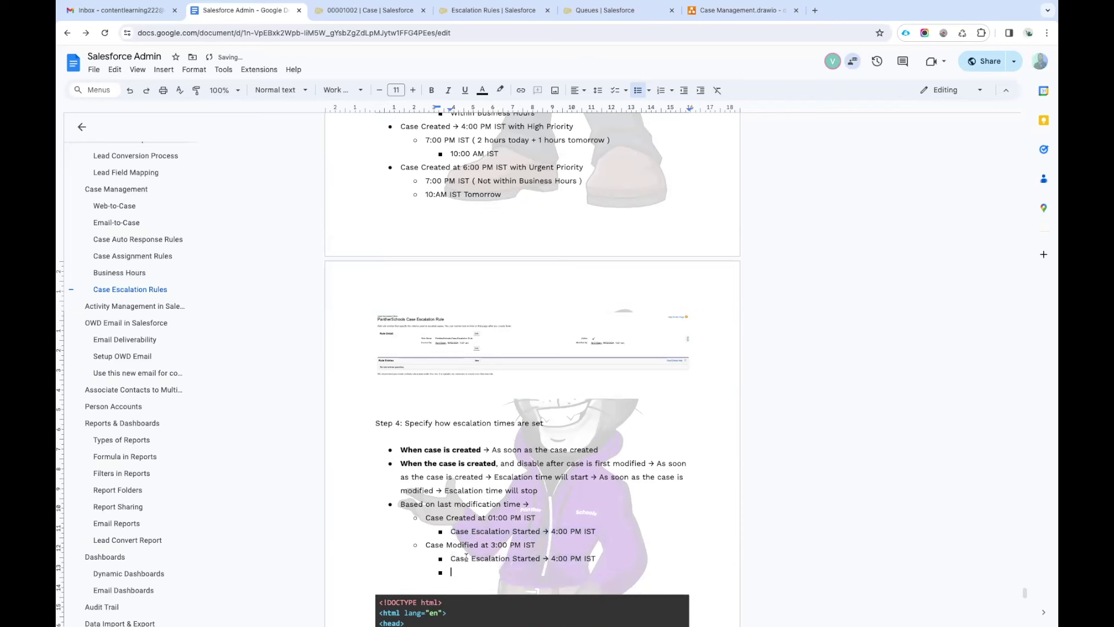
key(BackSpace)
key(BackSpace)
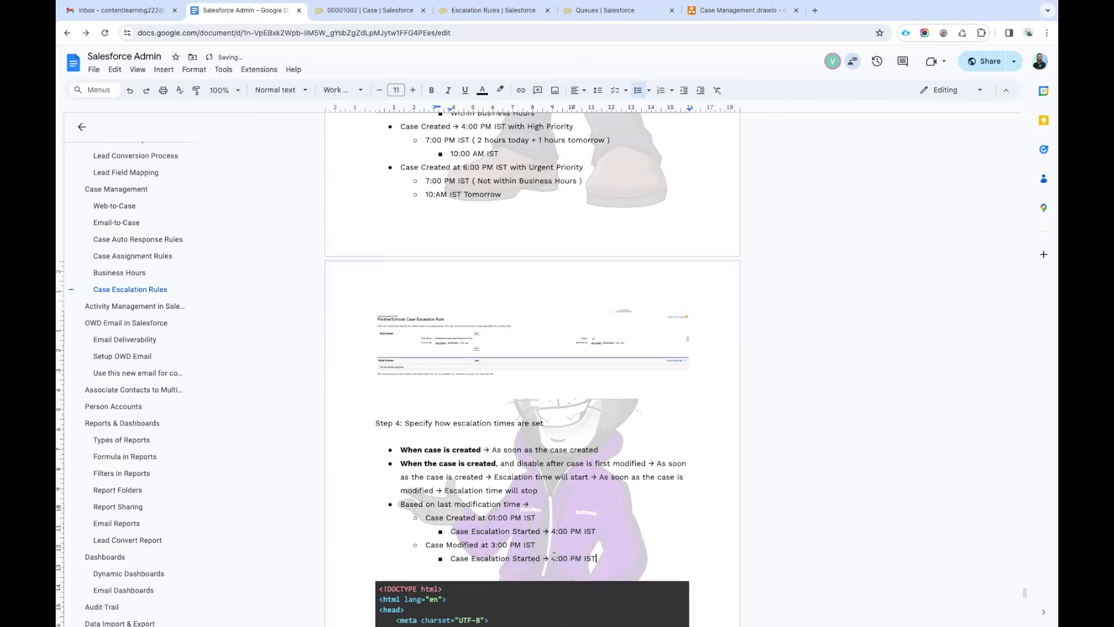
click(555, 559)
key(BackSpace)
text(6)
click(603, 559)
Bold 'Based on last modification time', review the example times, and start a new example line.
drag(520, 504, 398, 504)
key(ctrl+b)
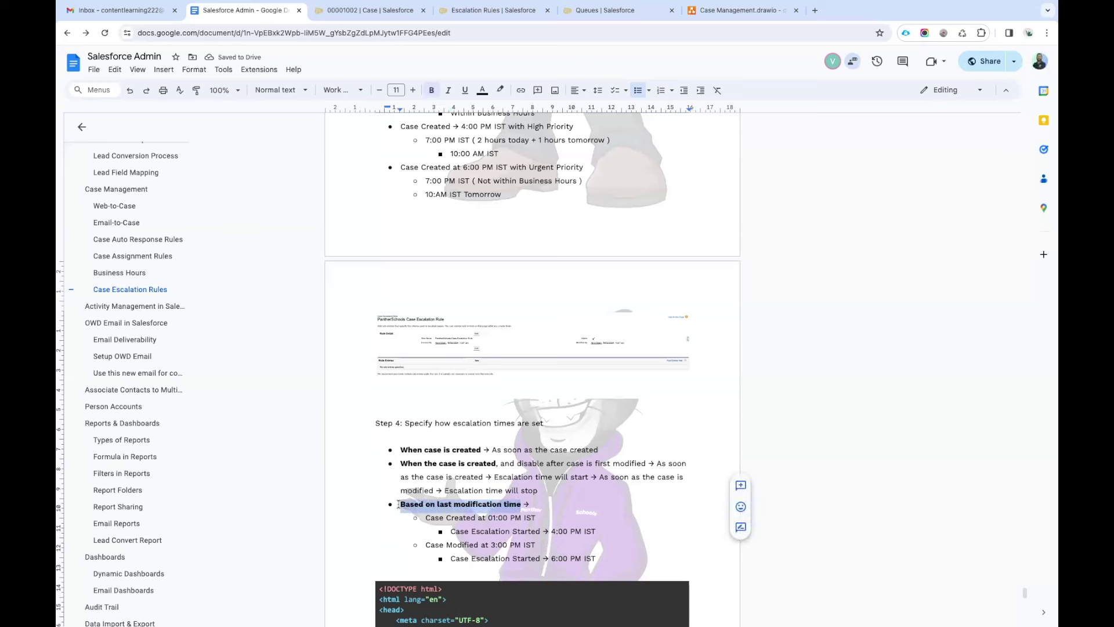
click(496, 518)
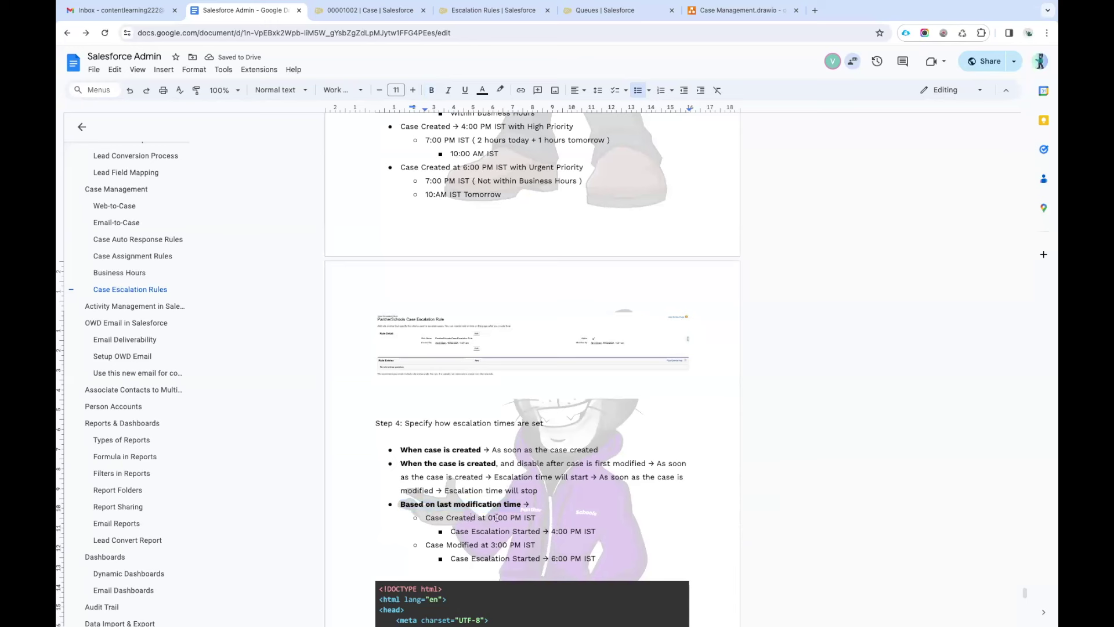
drag(487, 518, 509, 517)
click(552, 530)
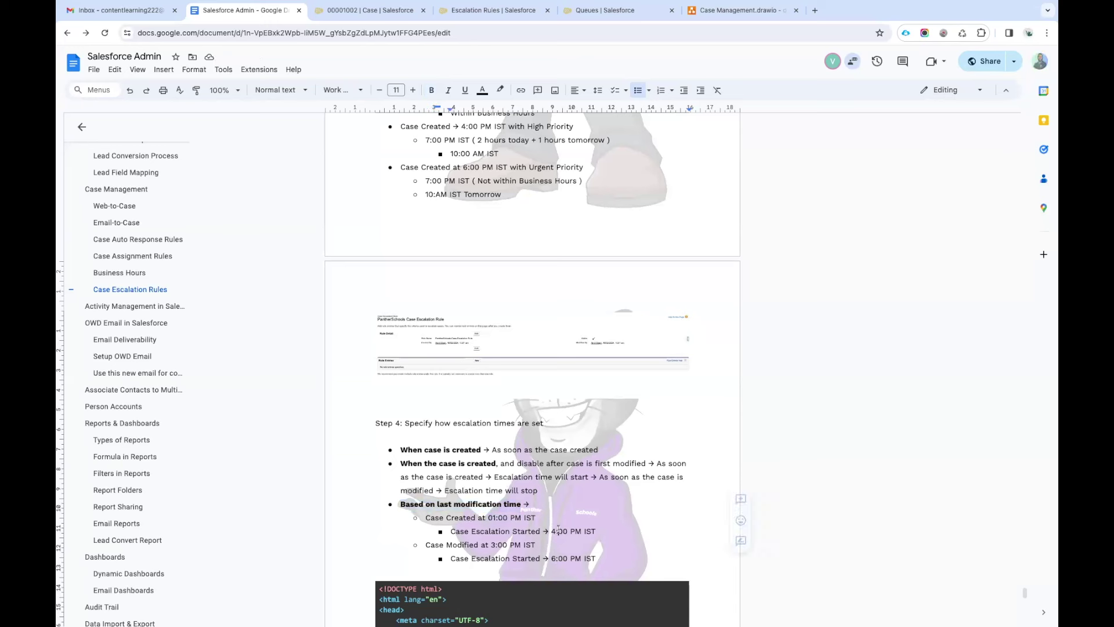
drag(489, 544, 568, 561)
click(554, 559)
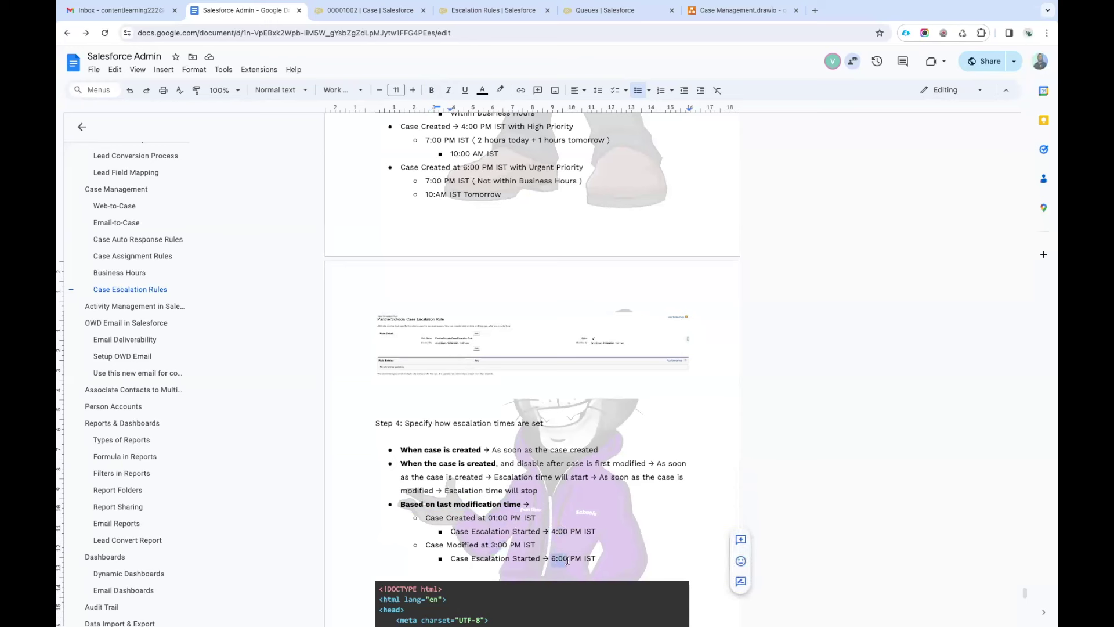
click(610, 560)
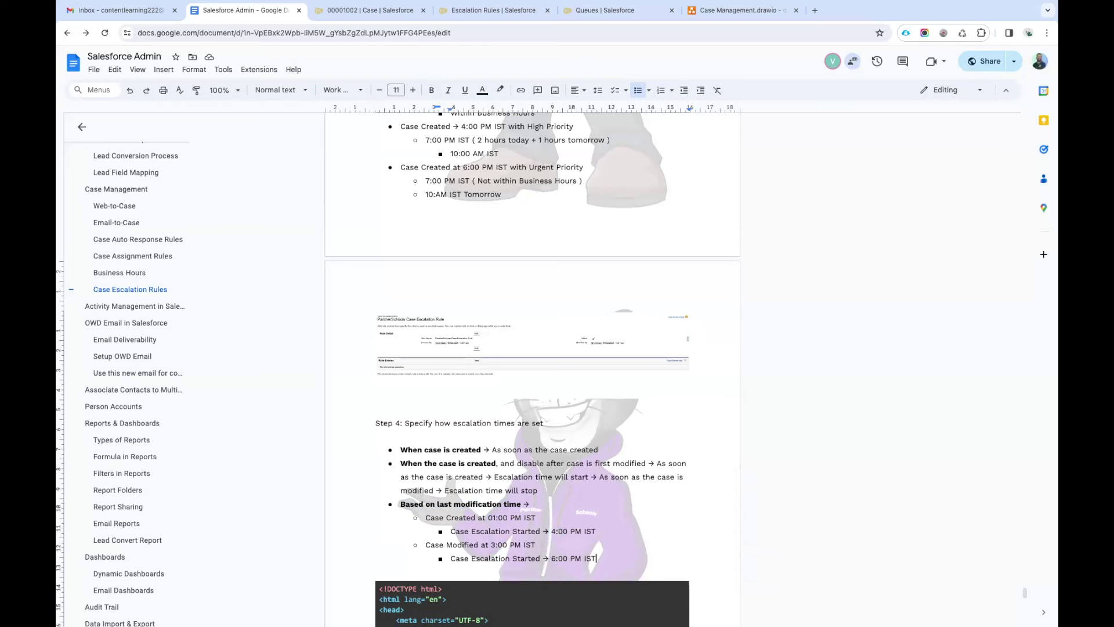
key(Return)
key(shift+Tab)
Add 'Case Modified at 5:00 PM IST' with a nested escalation line edited to 11:00 AM IST.
text(Cas)
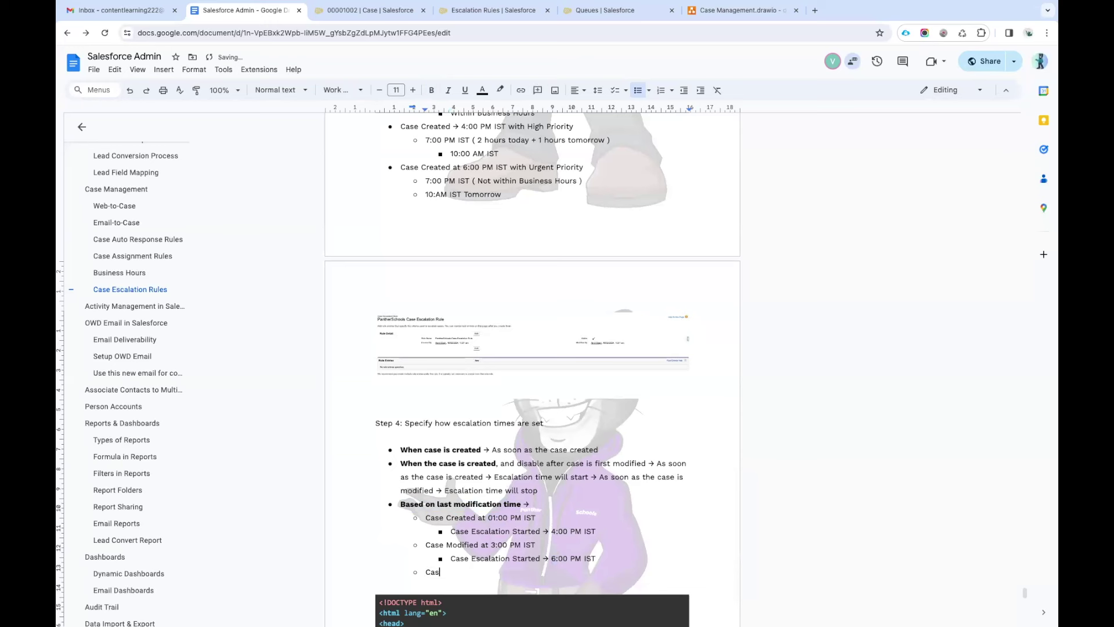
text(e Modified at 5:00 PM IST)
key(Return)
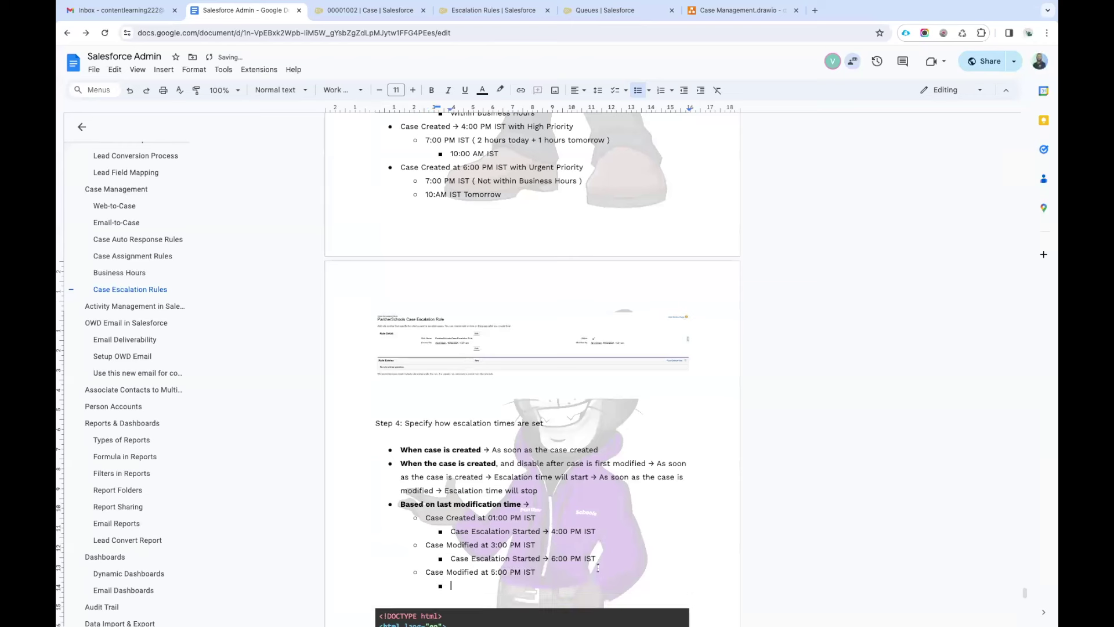
drag(450, 559, 597, 559)
key(ctrl+c)
click(483, 585)
key(ctrl+v)
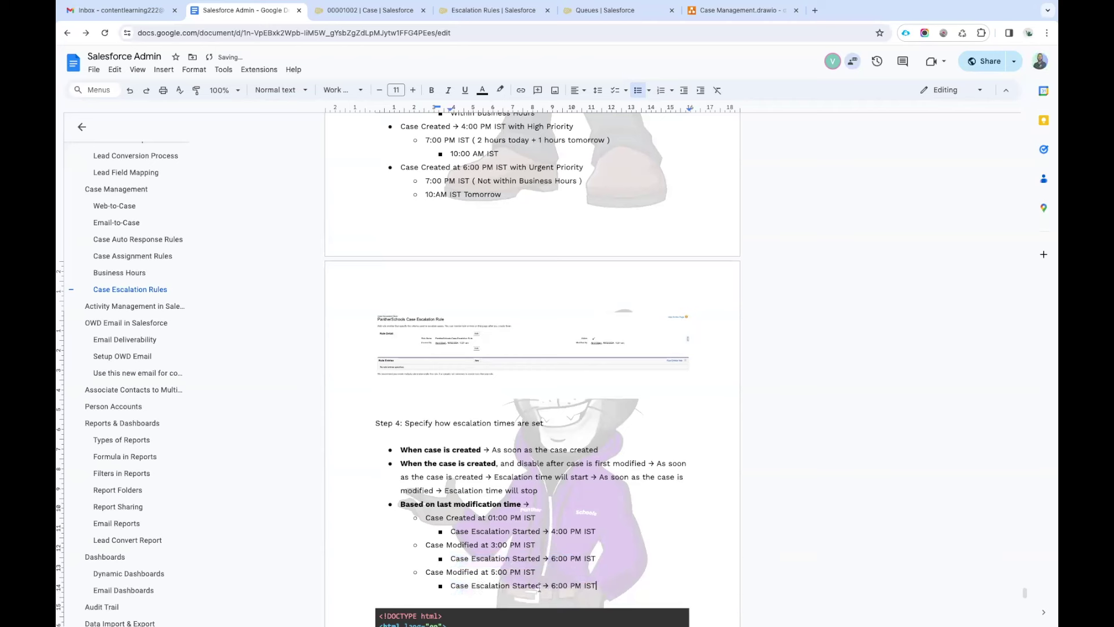
click(556, 585)
key(BackSpace)
key(BackSpace)
text(11:)
click(576, 585)
key(BackSpace)
text(A)
Append the note '(Business hours end at 6:00 PM)' to the 5:00 PM example.
scroll(576, 585, down, 1)
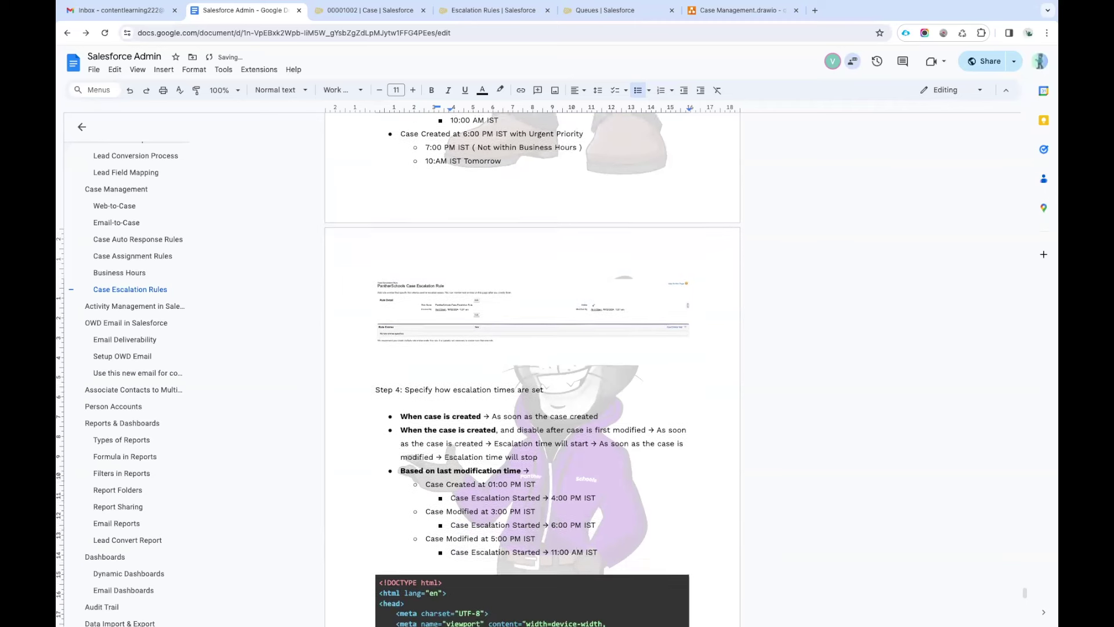
click(535, 536)
text(( Busoi)
key(BackSpace)
key(BackSpace)
text(iness ha)
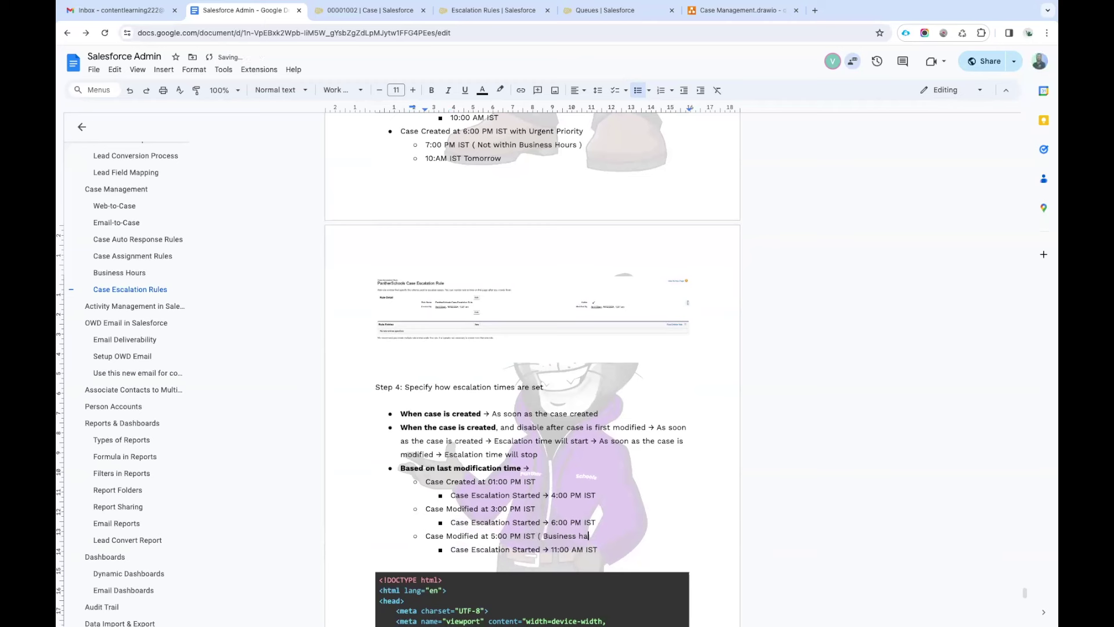
text(urs end at )
text(6:00 PM ))
drag(552, 549, 567, 549)
click(569, 549)
drag(398, 468, 520, 471)
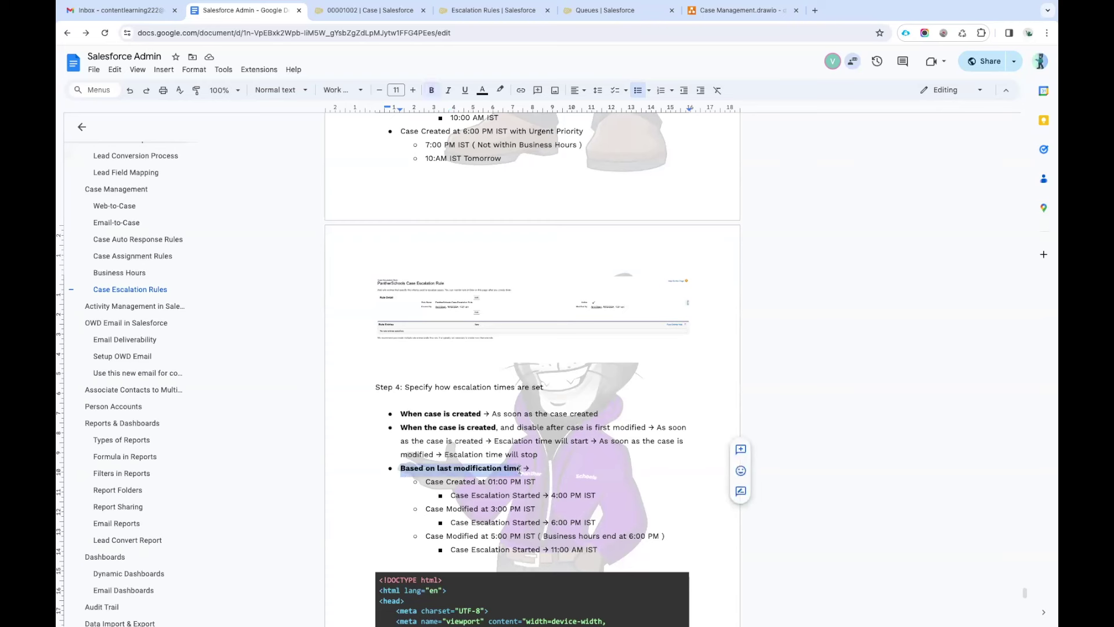
click(521, 470)
Review the Step 4 timing options and their 1:00, 3:00 and 5:00 PM IST examples.
drag(598, 549, 598, 548)
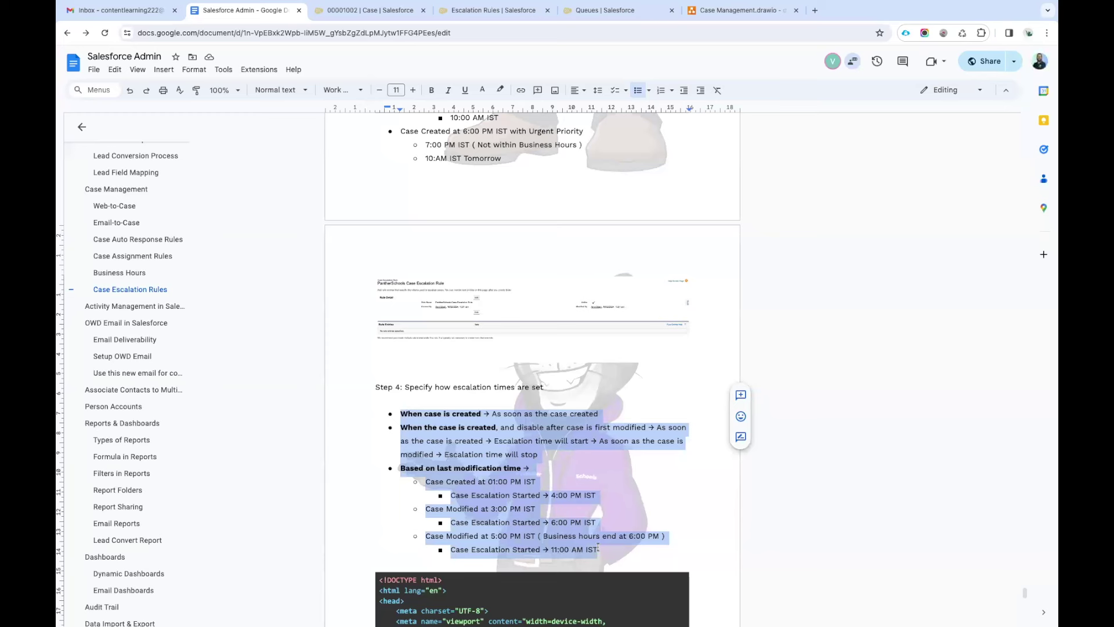
Make row 2 Case: Status equals New, and pick 'Based on last modification time' in Step 4.
click(493, 9)
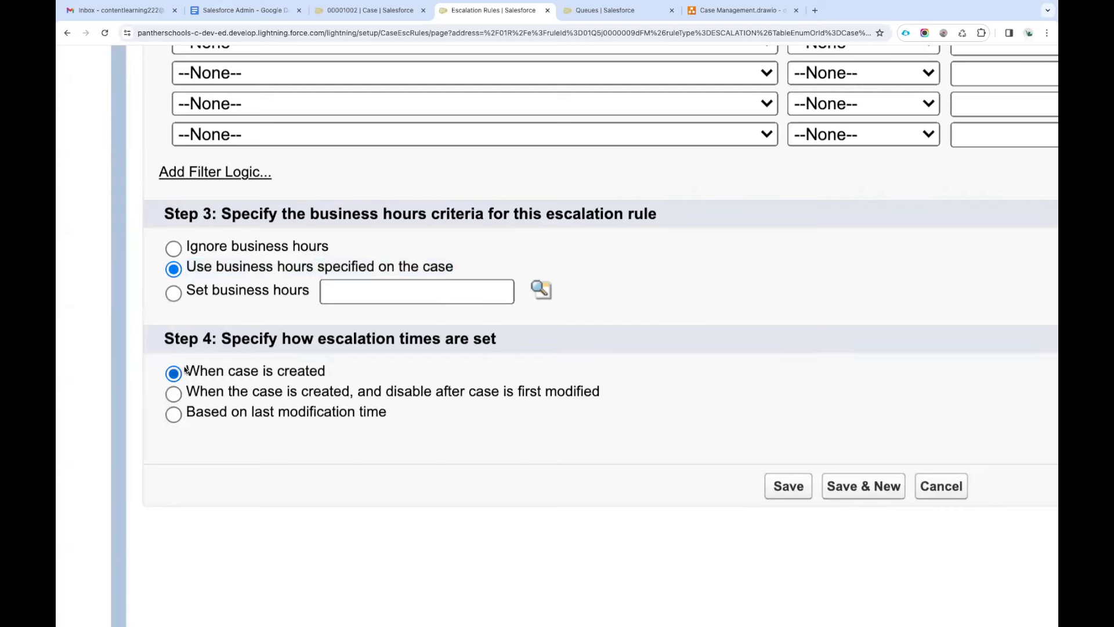
drag(184, 372, 340, 371)
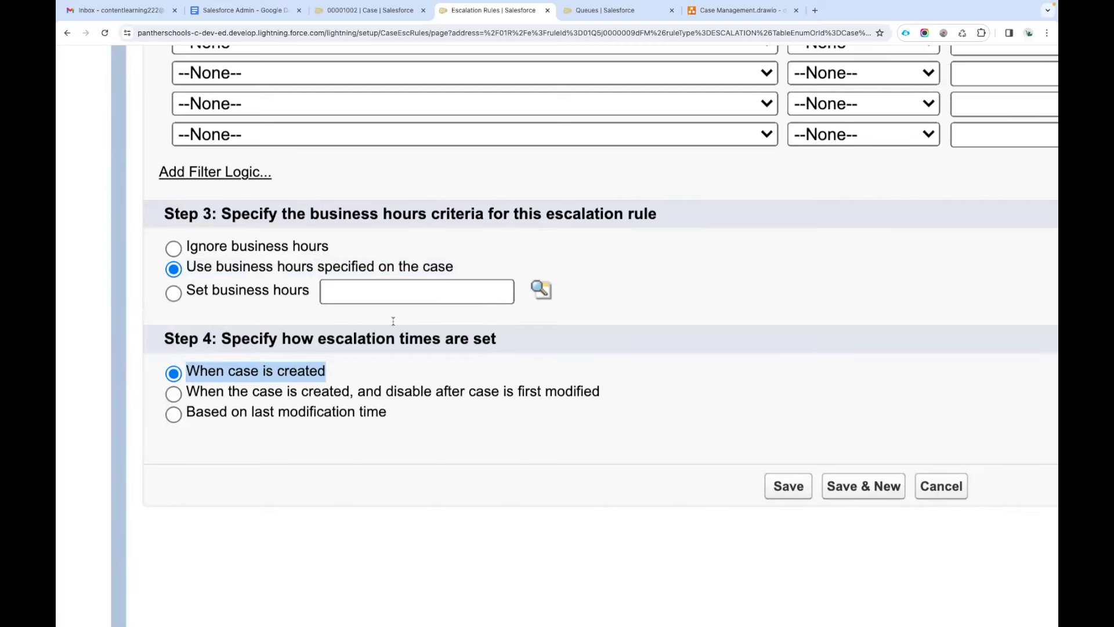
scroll(392, 321, down, 5)
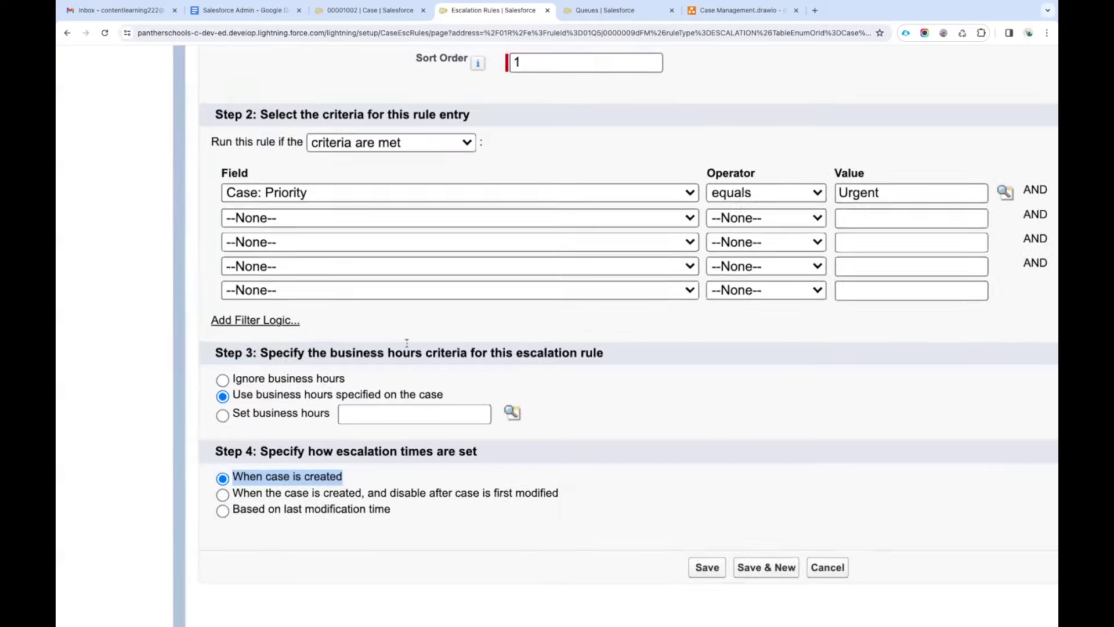
click(534, 242)
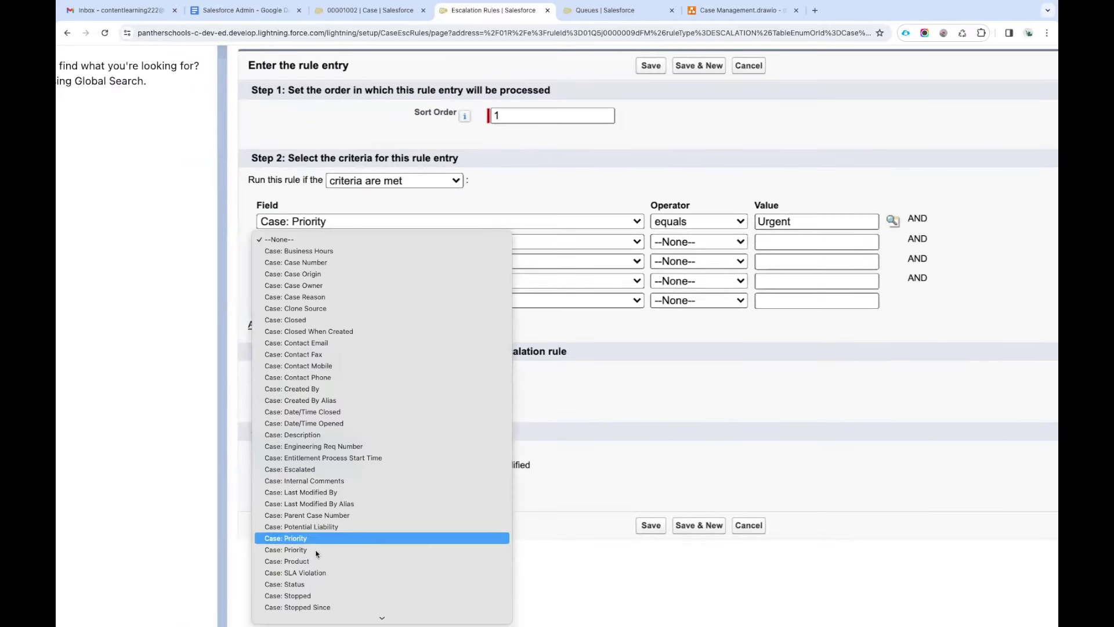
click(307, 583)
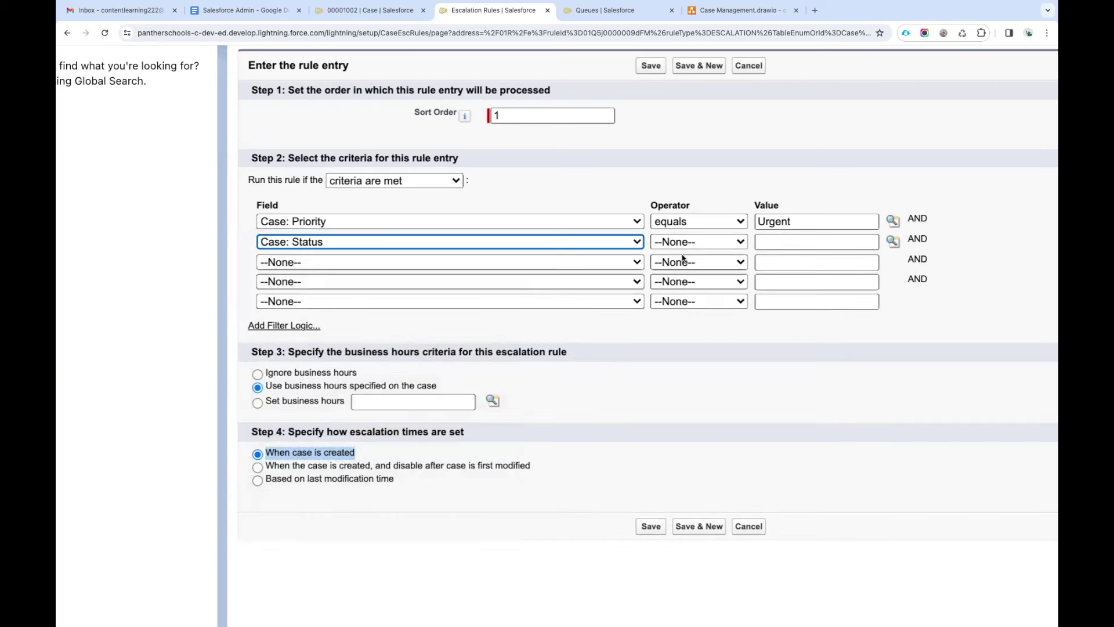
click(694, 243)
click(686, 251)
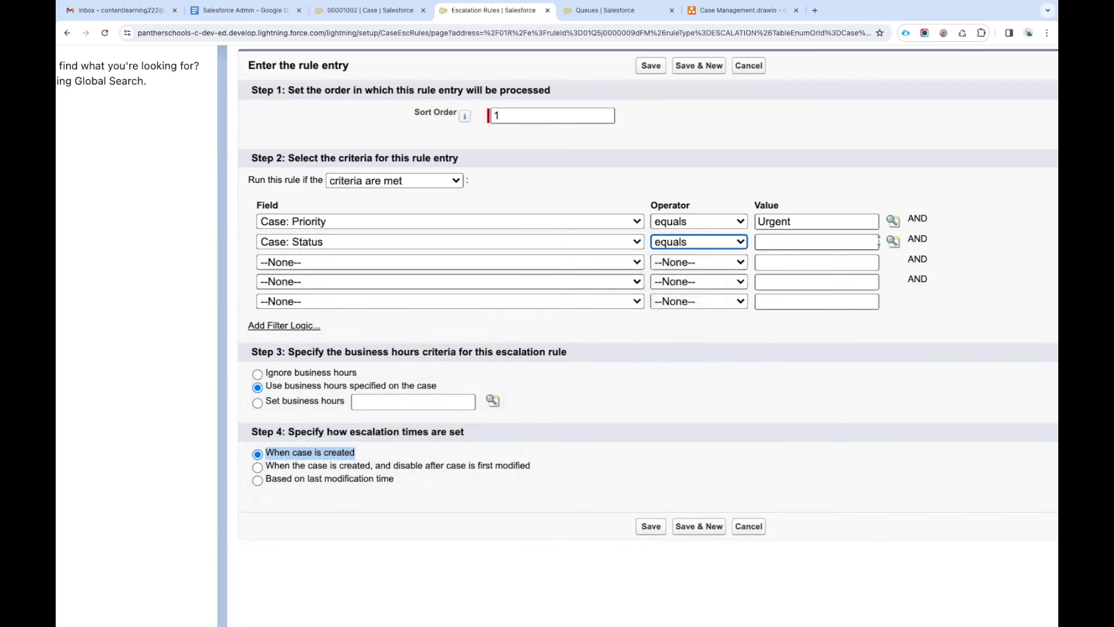
click(894, 241)
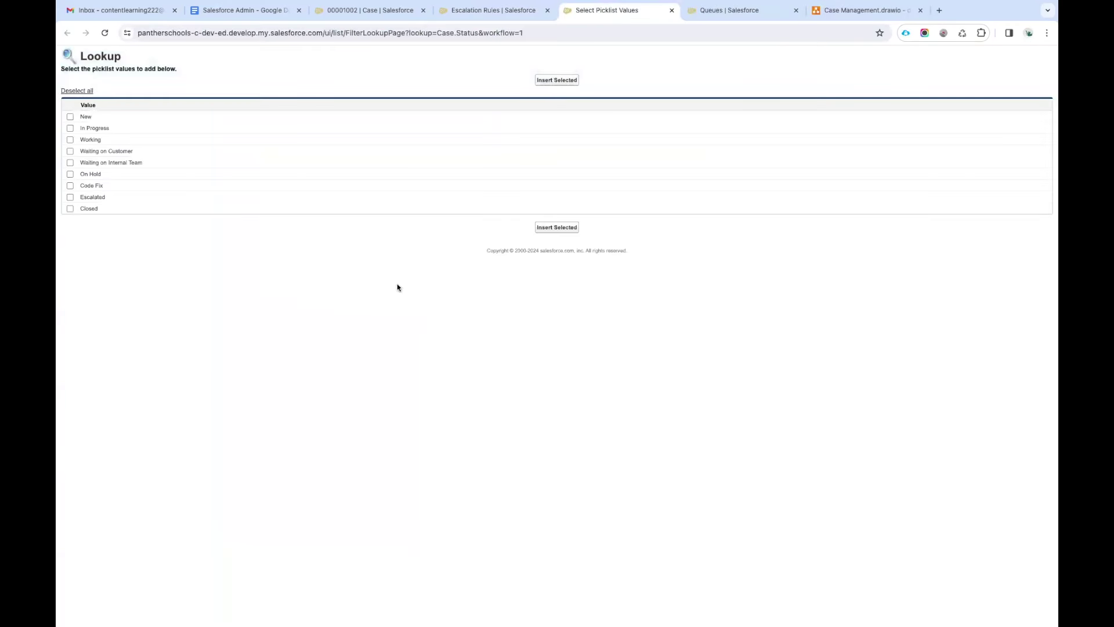
click(70, 117)
click(557, 81)
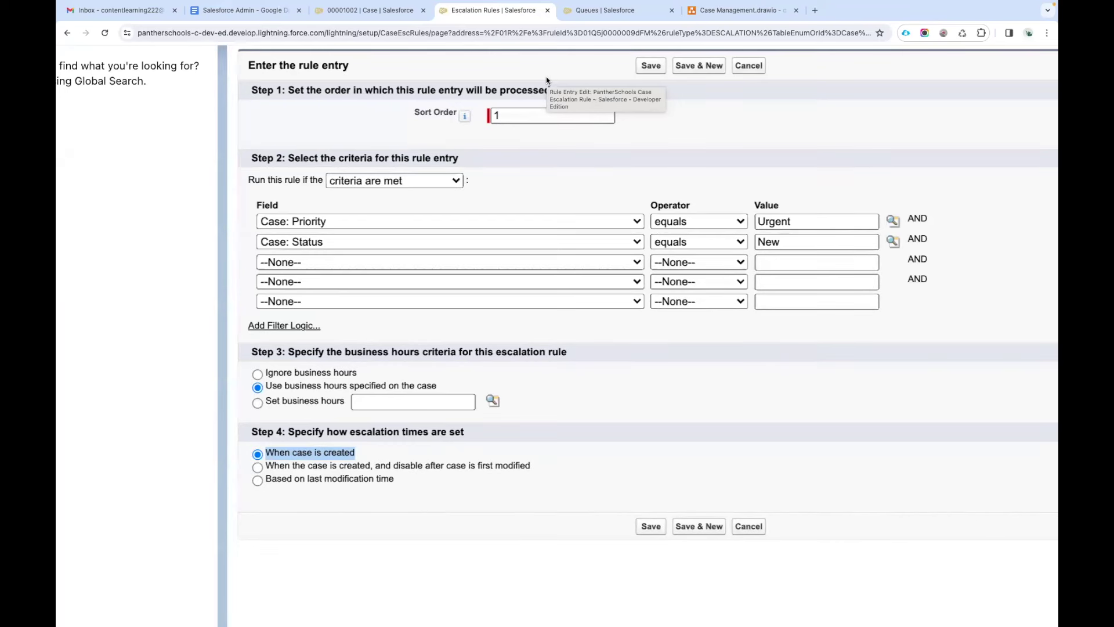
click(361, 479)
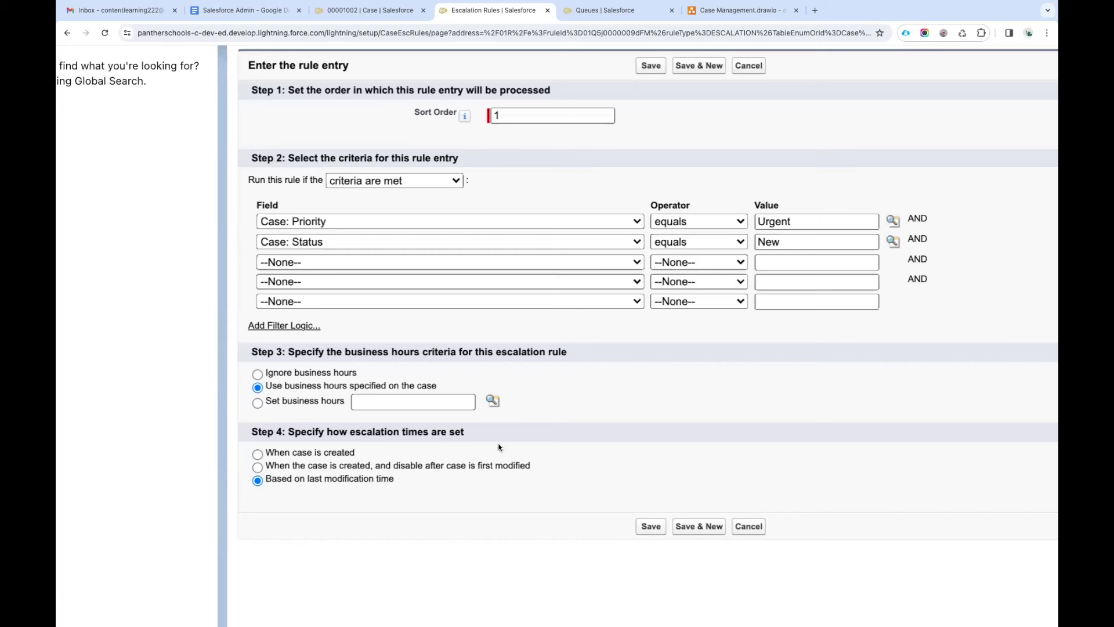
Screenshot the Priority Urgent / Status New rule entry form, then save the entry.
ctrl+scroll(602, 430, down, 3)
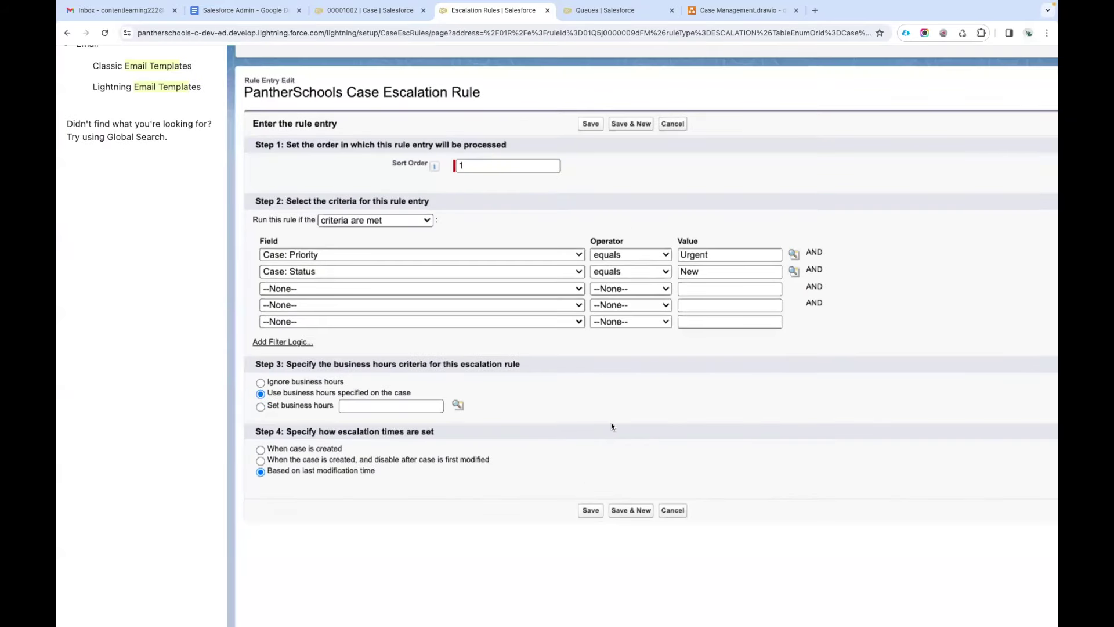
ctrl+scroll(608, 441, down, 3)
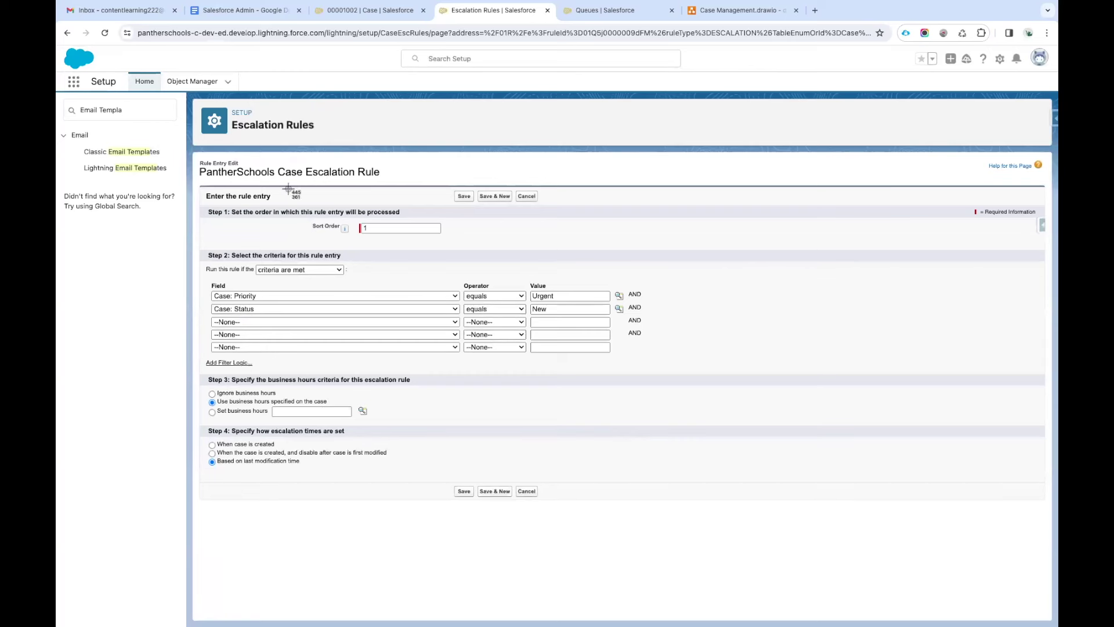
key(super+shift+4)
drag(193, 151, 1053, 557)
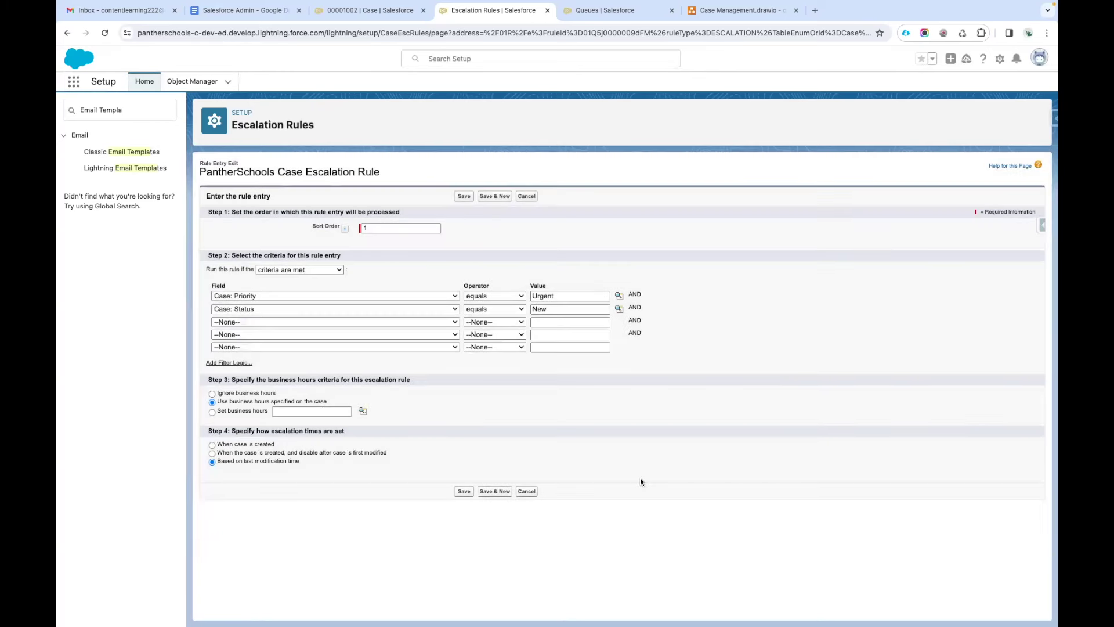
click(464, 491)
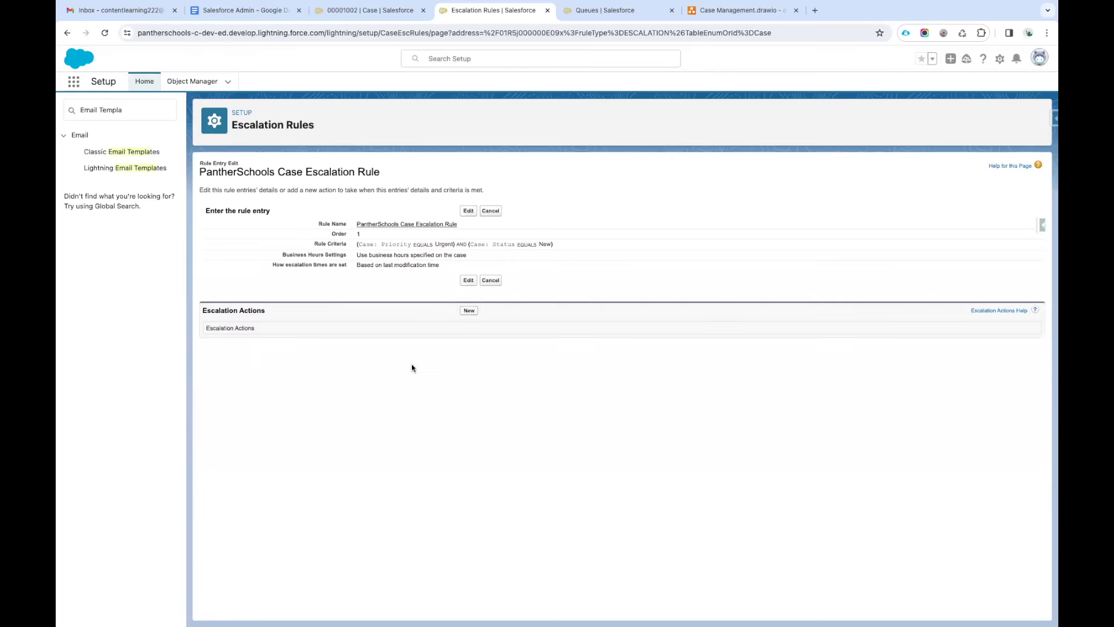
Paste the rule entry screenshot on a new line below the 11:00 AM IST example.
click(244, 10)
scroll(477, 441, down, 2)
click(597, 465)
key(Return)
key(BackSpace)
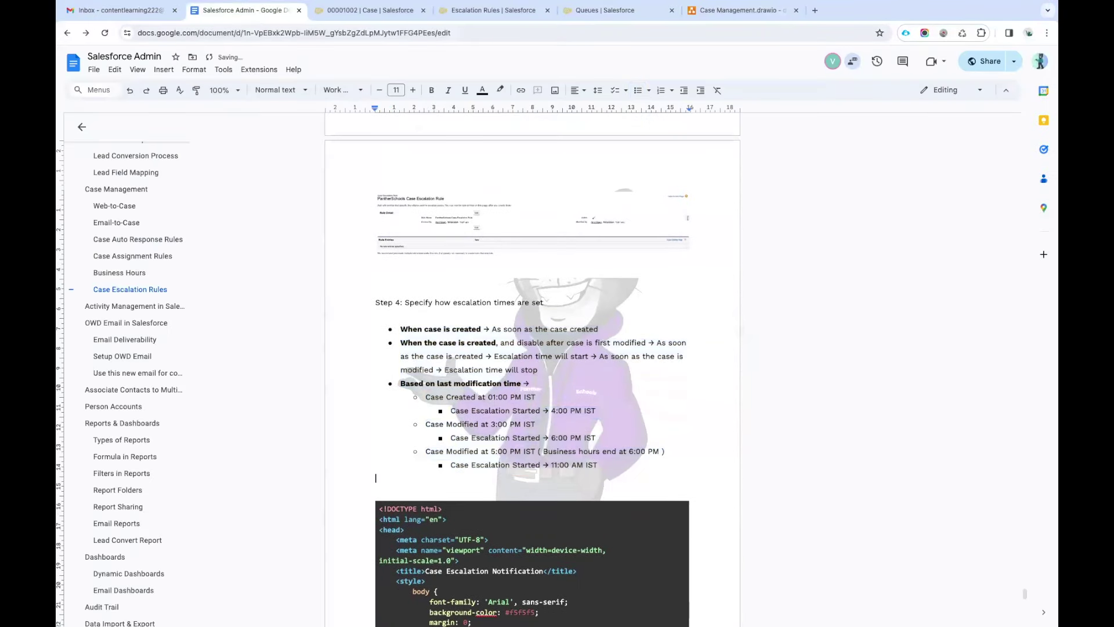
key(ctrl+v)
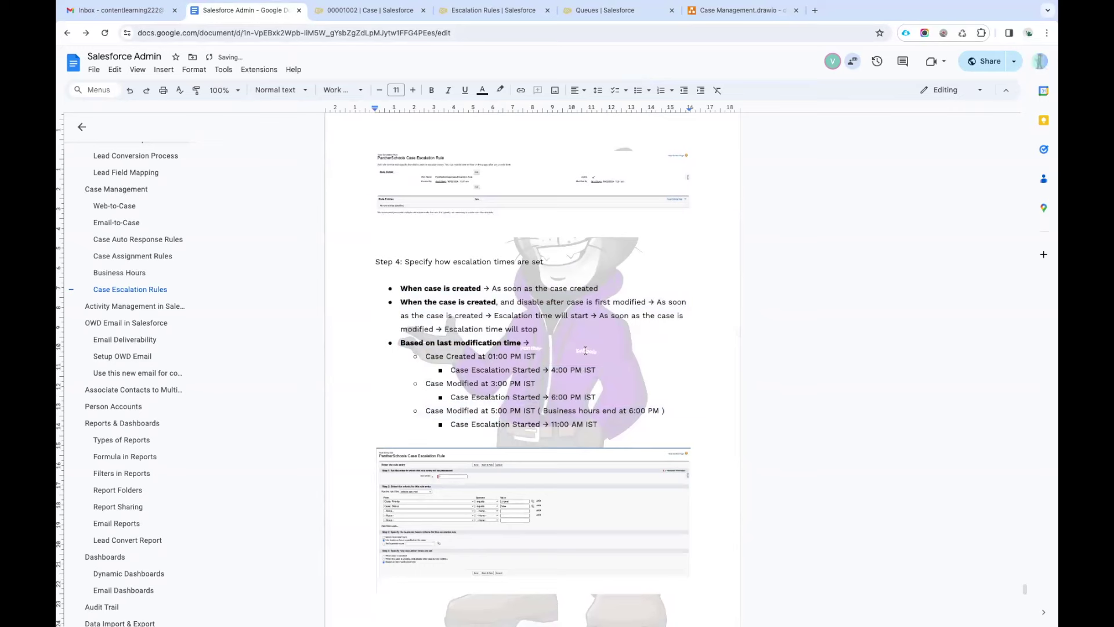
scroll(585, 355, up, 5)
scroll(585, 355, down, 2)
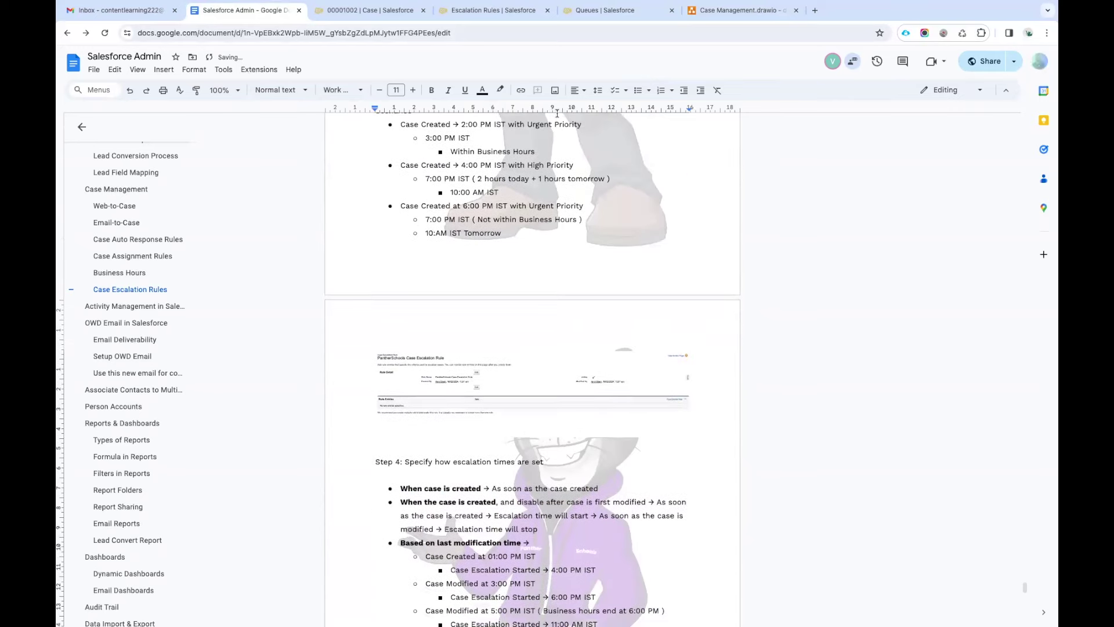
click(497, 12)
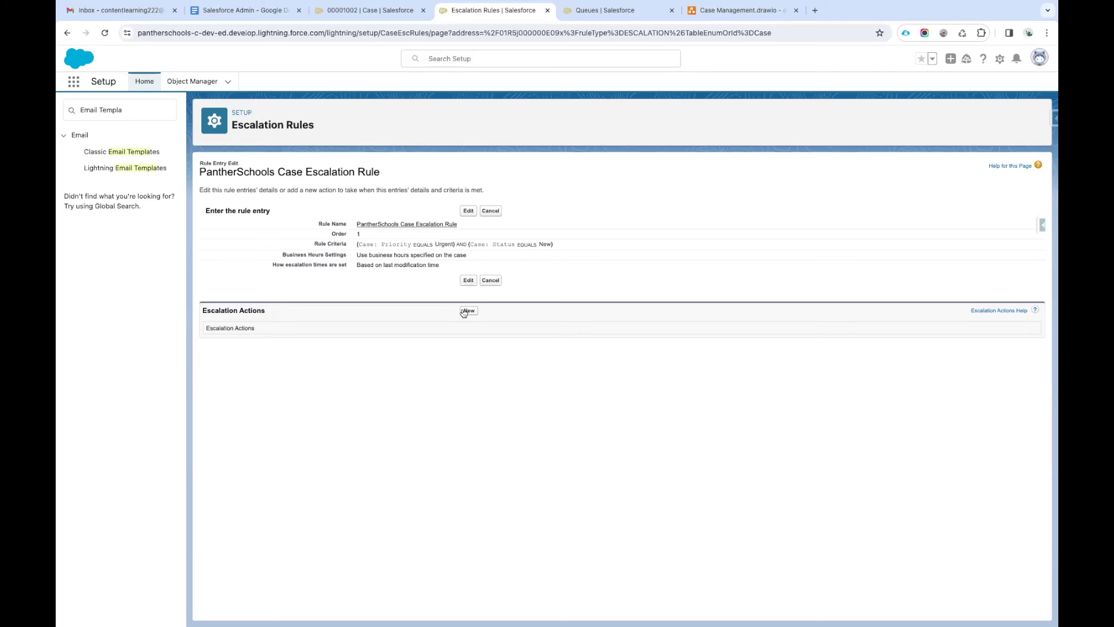
Start a new escalation action for the rule and look over the Age Over time choices.
drag(439, 266, 411, 244)
click(436, 302)
click(466, 312)
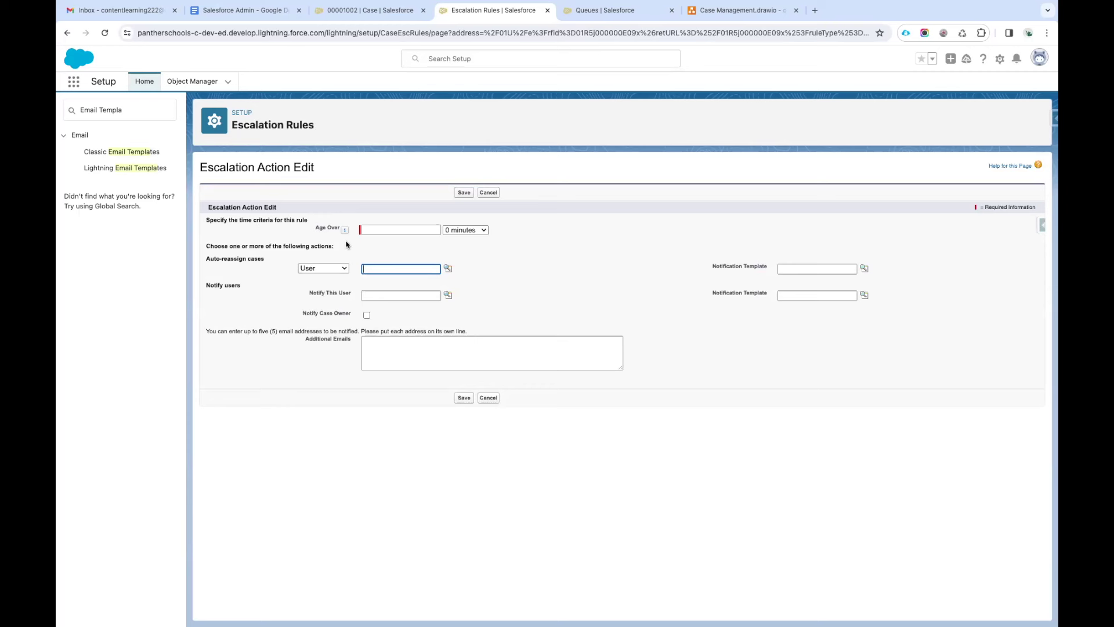
click(387, 230)
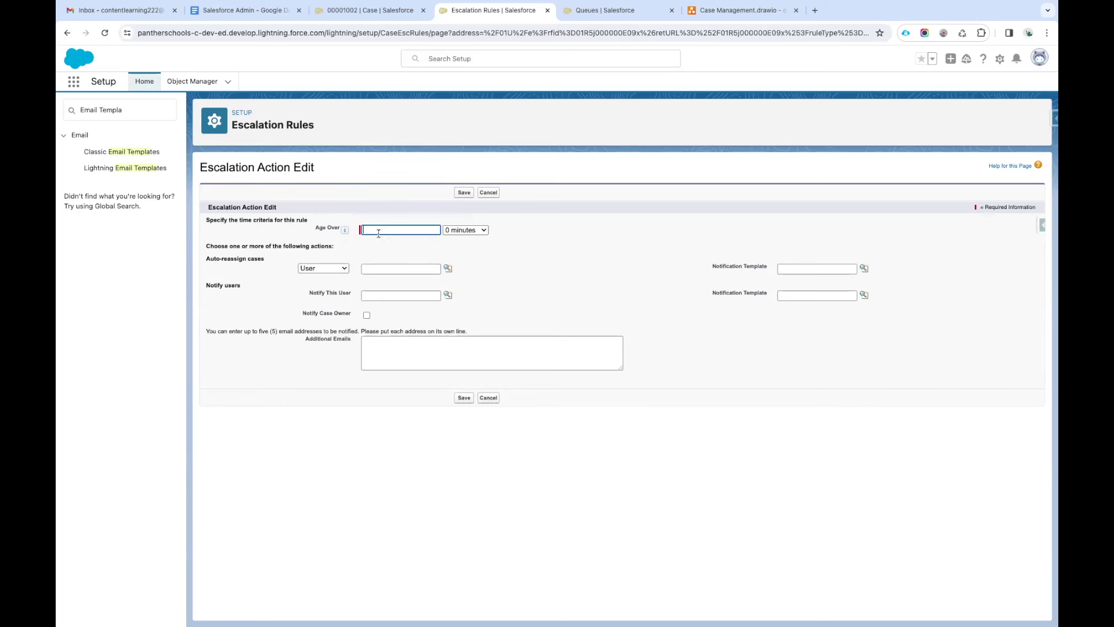
mouse_move(344, 231)
click(468, 233)
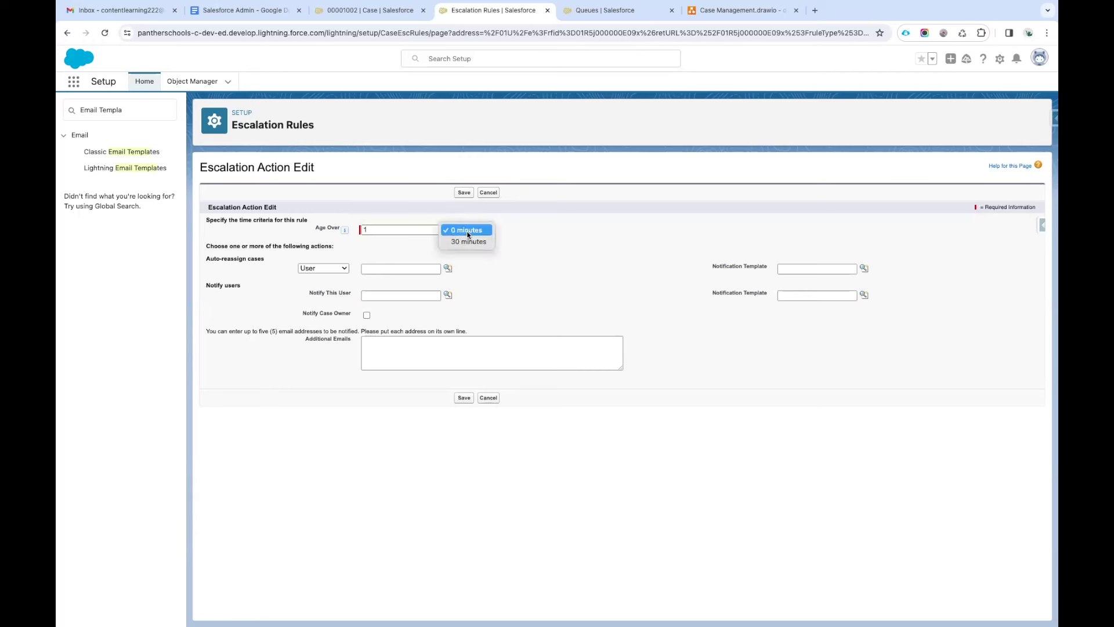
click(551, 283)
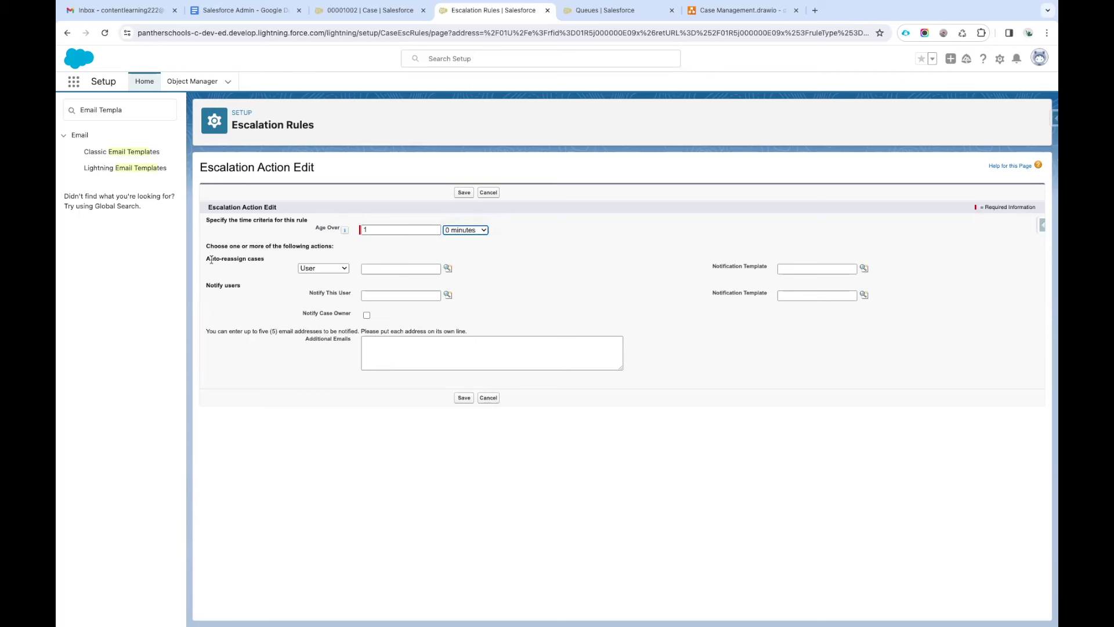
click(467, 230)
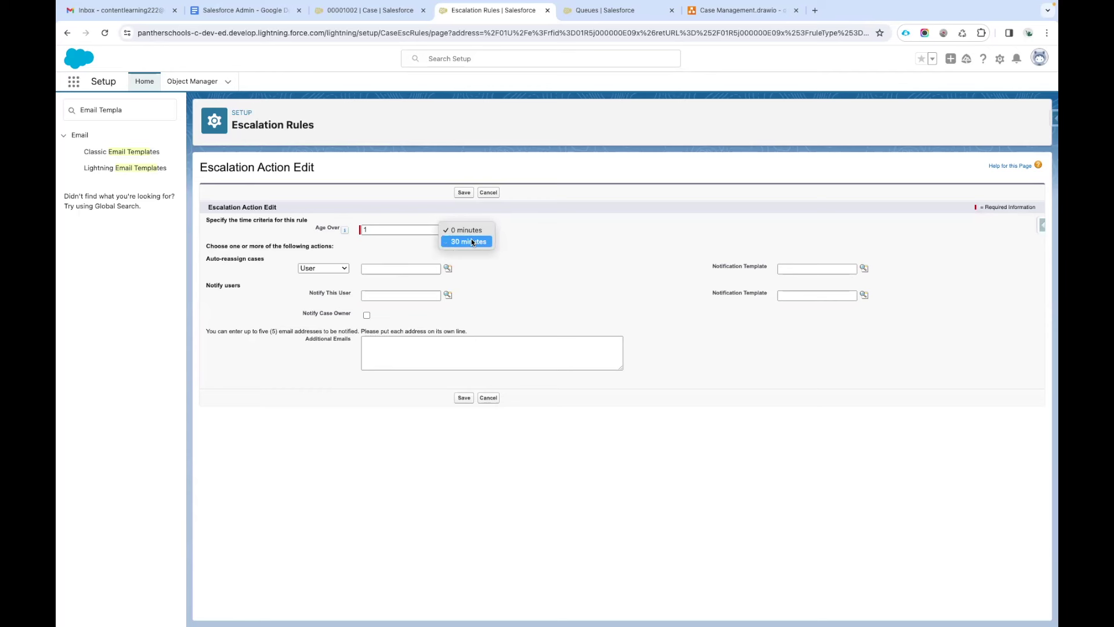
key(Escape)
Set Age Over to 0 and 30 minutes, and auto-reassign cases to a Queue.
click(383, 230)
key(BackSpace)
text(0)
click(467, 229)
click(468, 242)
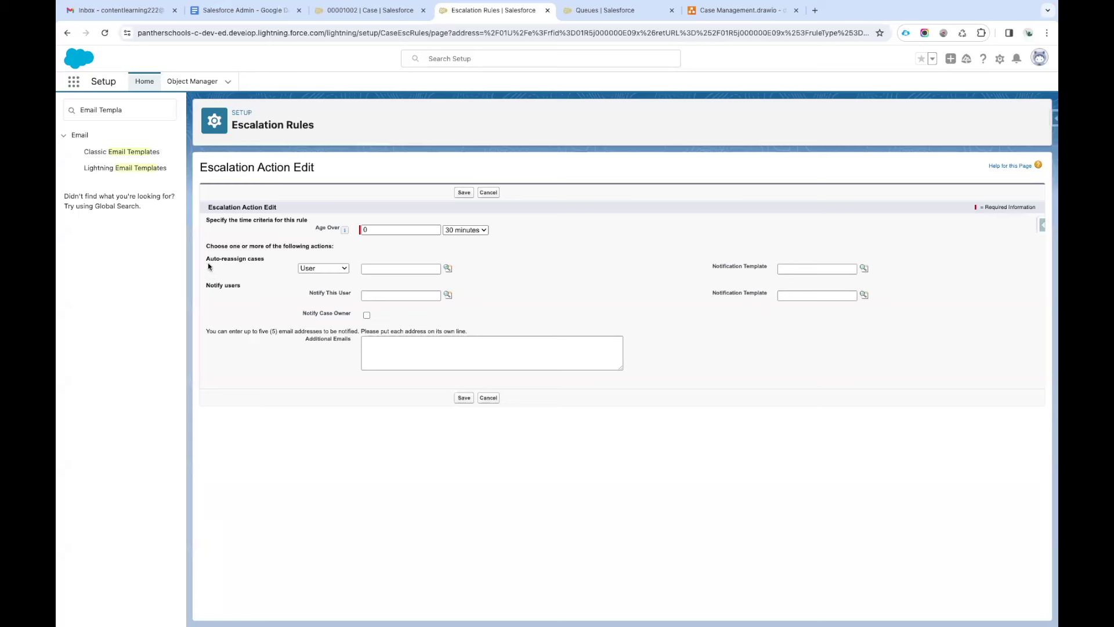
drag(206, 219, 275, 263)
click(277, 263)
click(339, 270)
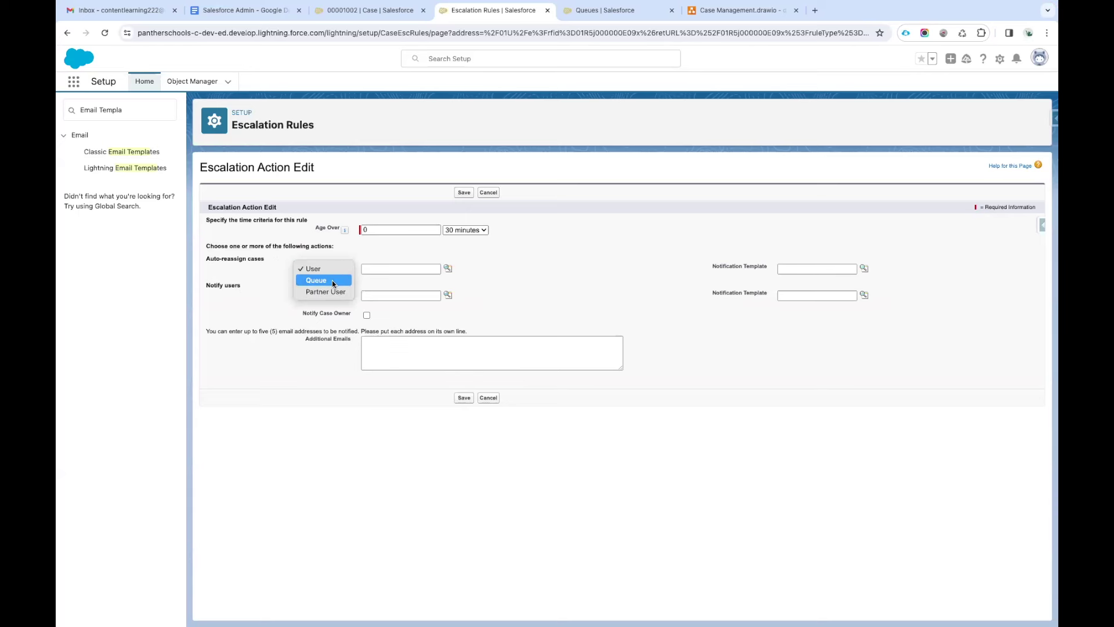
key(Escape)
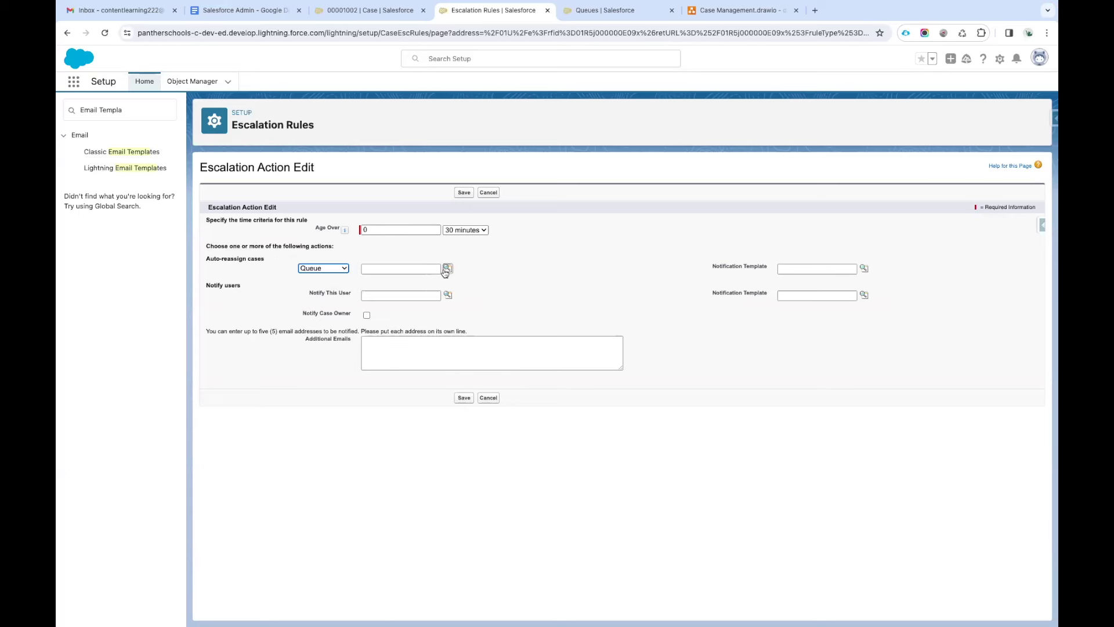
click(447, 269)
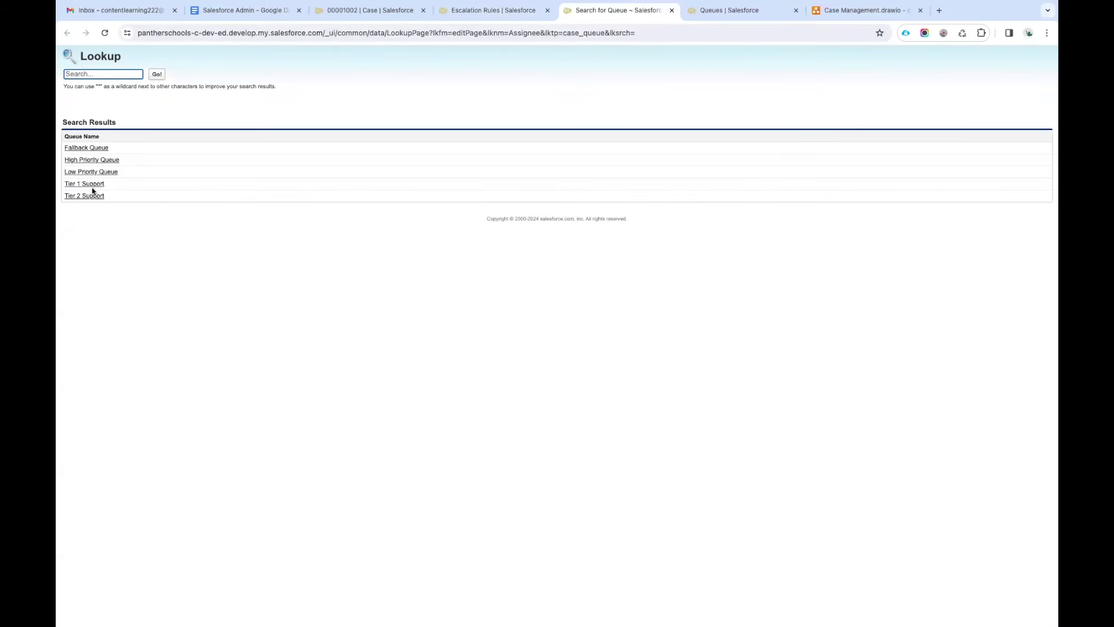
Choose Tier 1 Support as the reassignment queue.
click(90, 184)
click(550, 303)
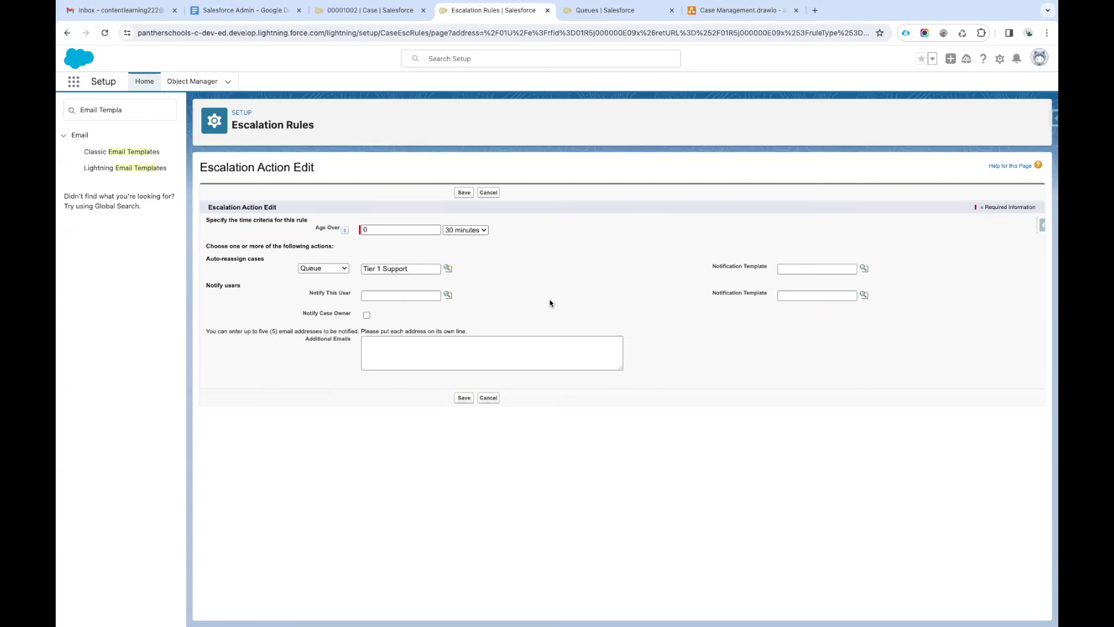
key(Tab)
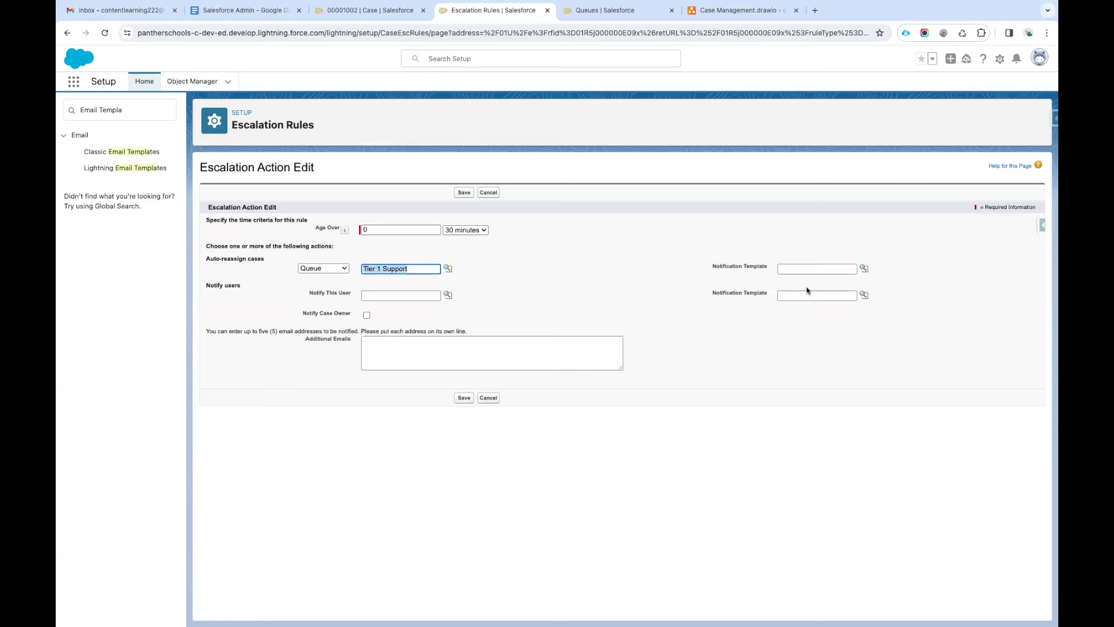
Set the notification template to Case Escalated Email Template from the PantherSchools folder.
click(801, 270)
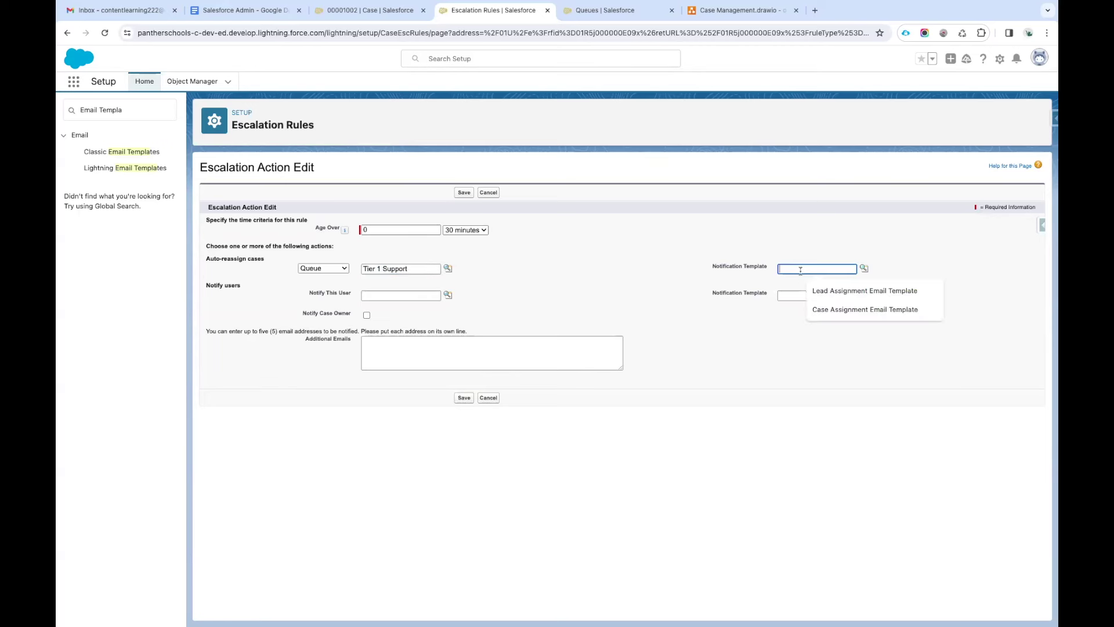
click(864, 268)
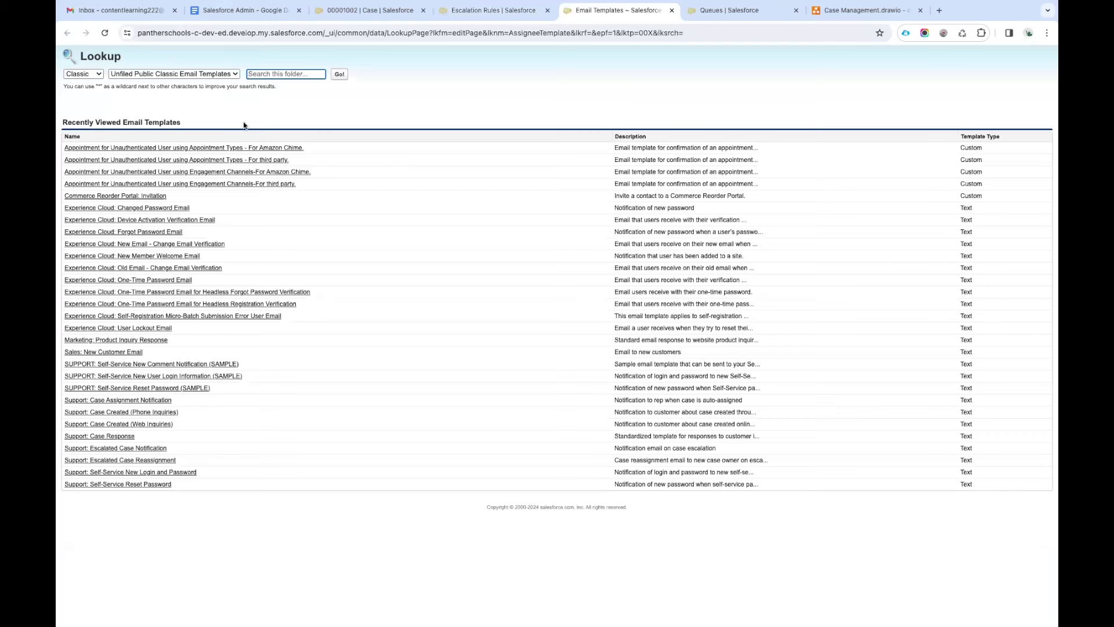
click(145, 75)
click(145, 86)
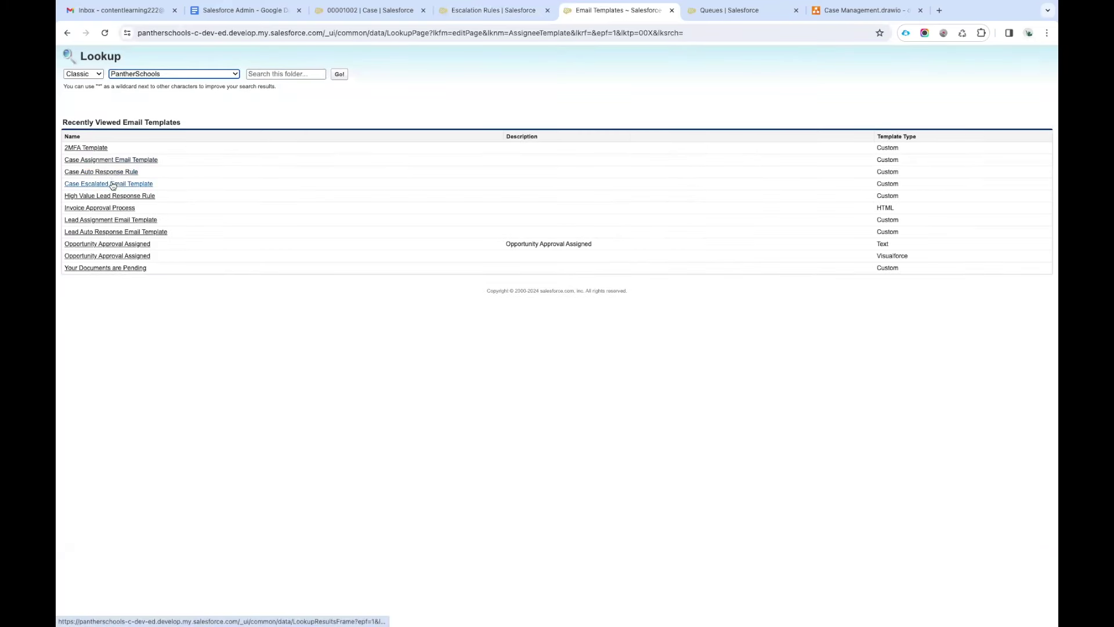
click(112, 183)
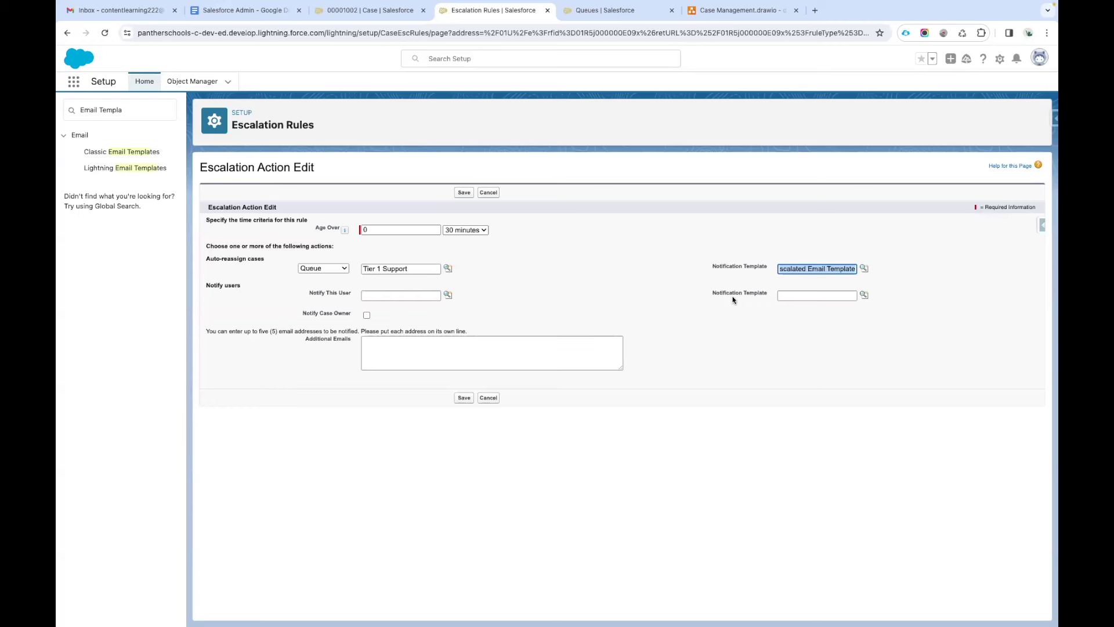
click(704, 264)
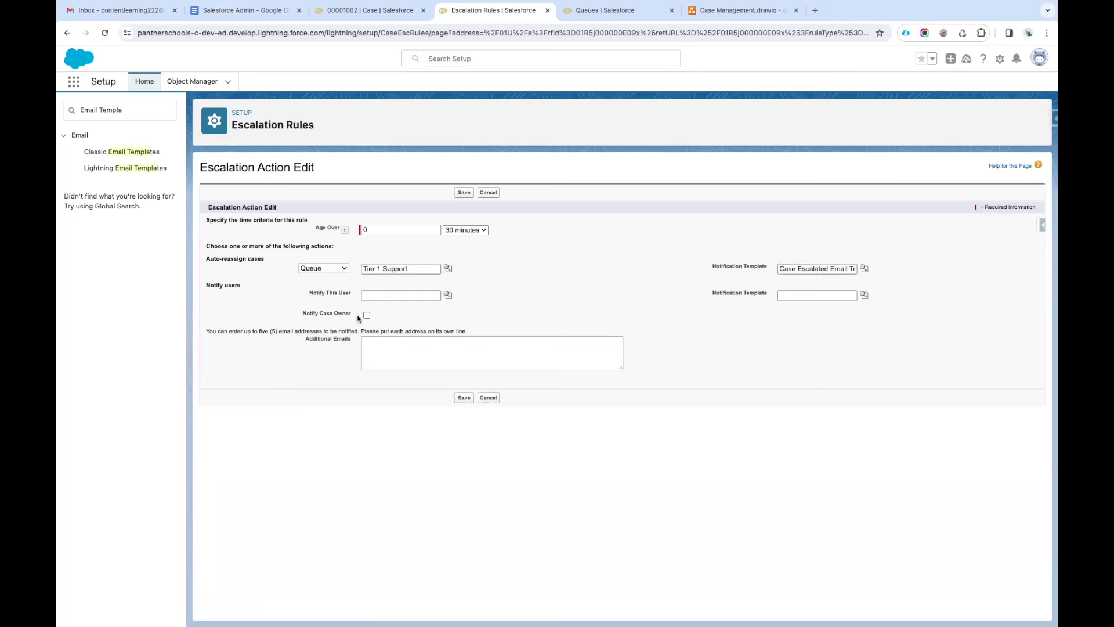
drag(240, 288, 205, 287)
click(399, 294)
Pick a user to notify and give them the PantherSchools Case Escalated Email Template.
click(447, 295)
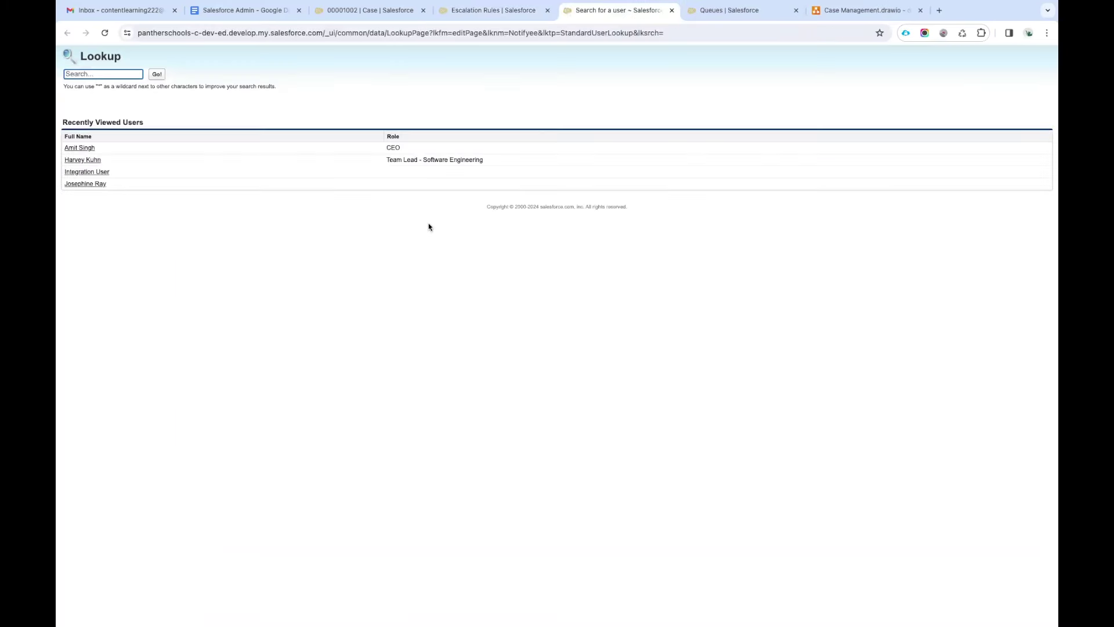
click(85, 148)
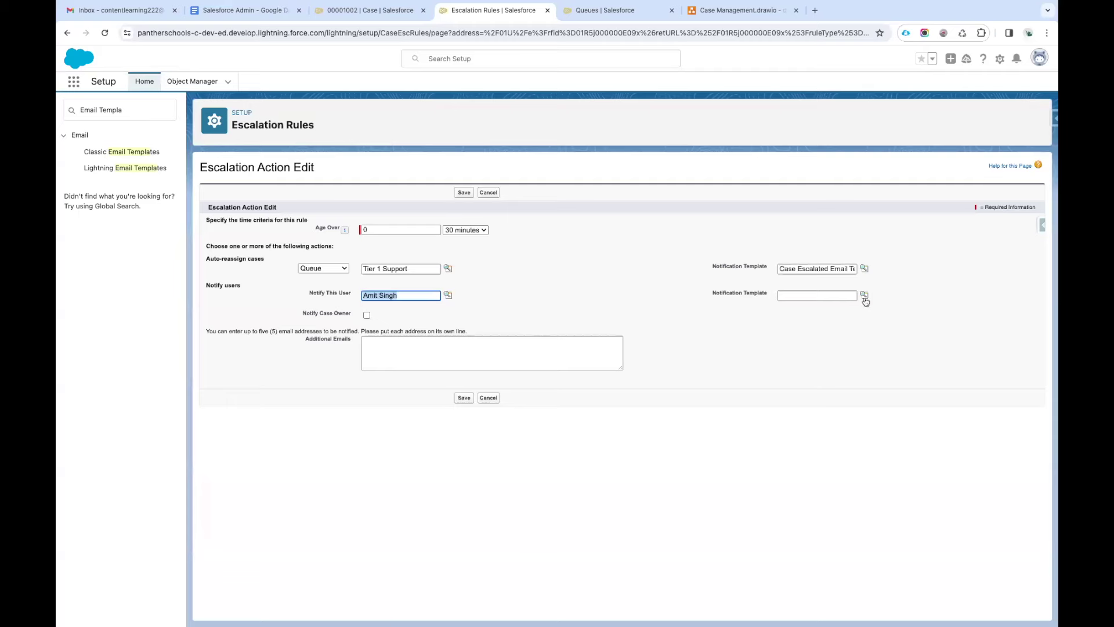
click(863, 297)
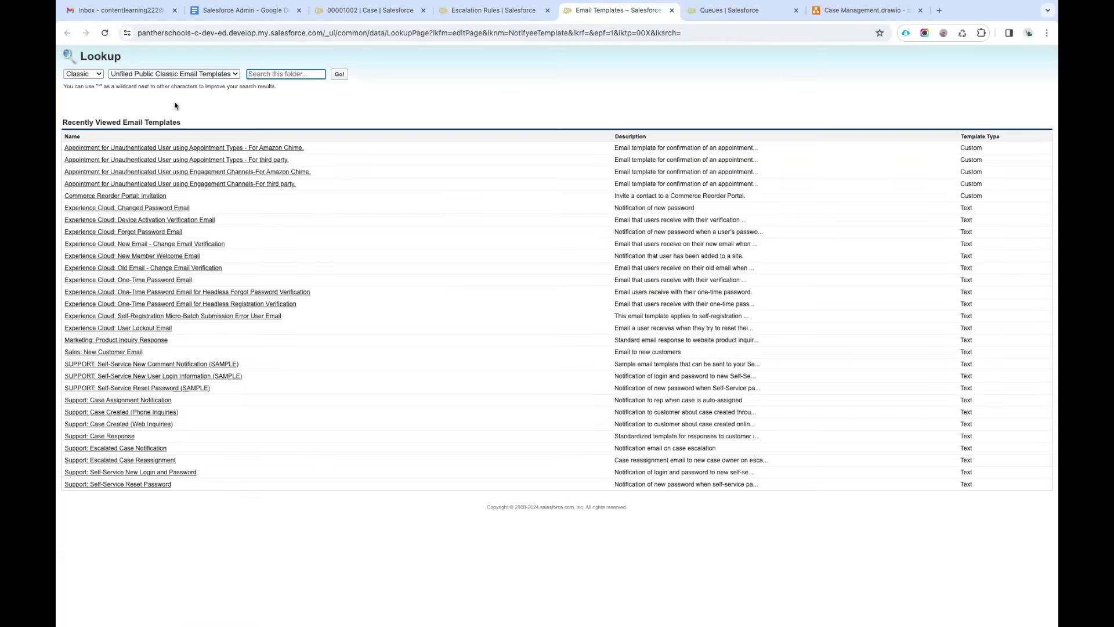
click(173, 75)
click(172, 84)
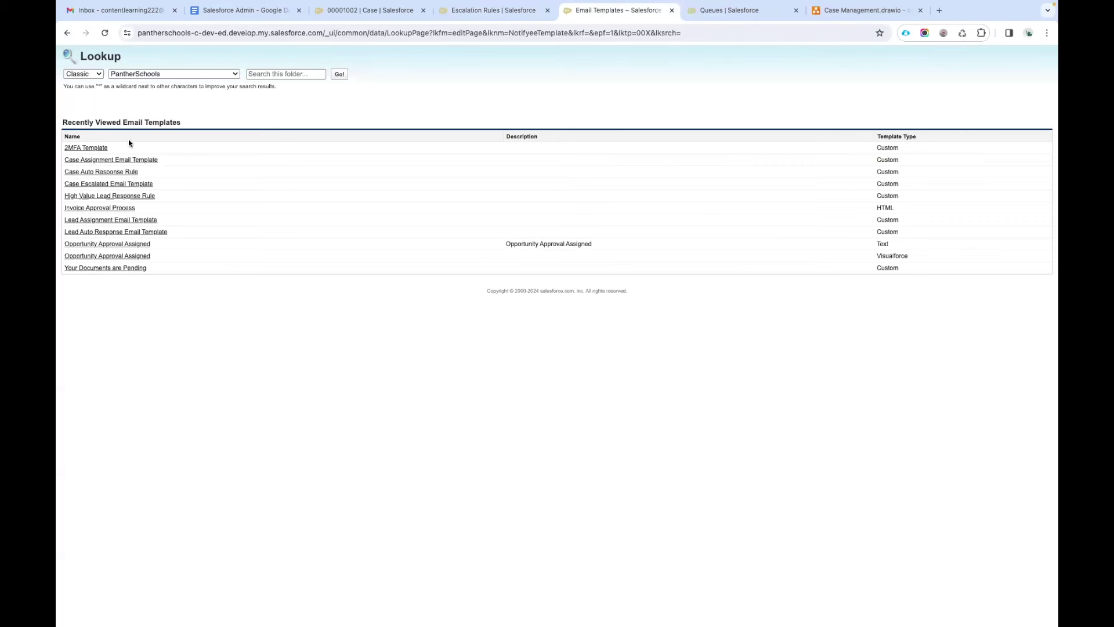
click(109, 184)
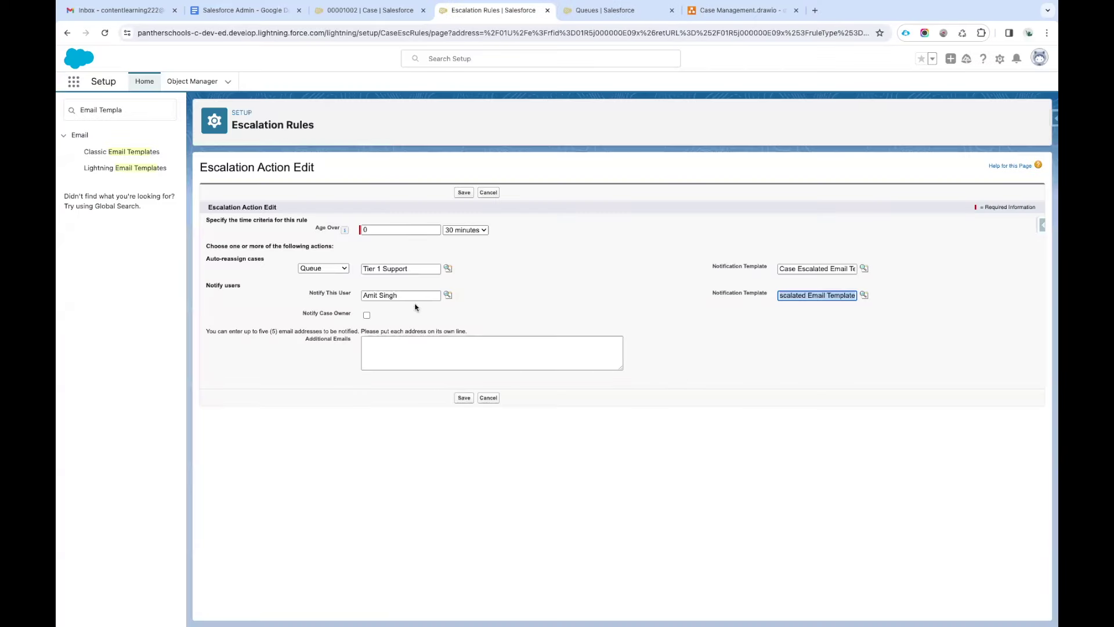
triple_click(440, 297)
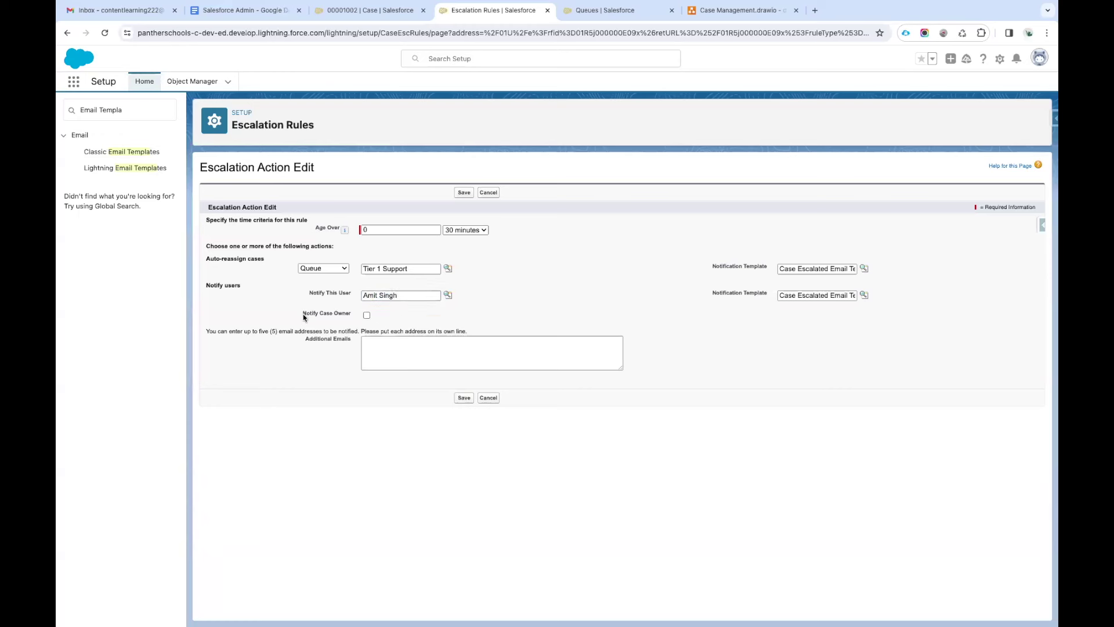
drag(302, 314, 350, 316)
Turn on Notify Case Owner and save the escalation action.
click(367, 315)
click(405, 328)
click(465, 193)
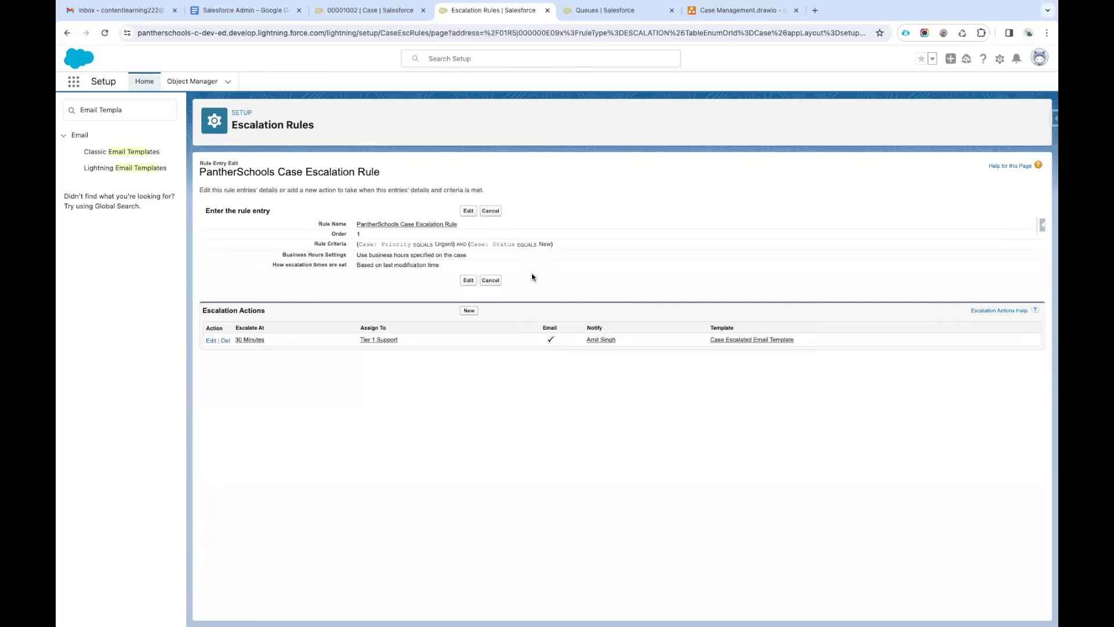
Screenshot the saved 30 Minutes action form and add it below the first image in the notes.
click(252, 340)
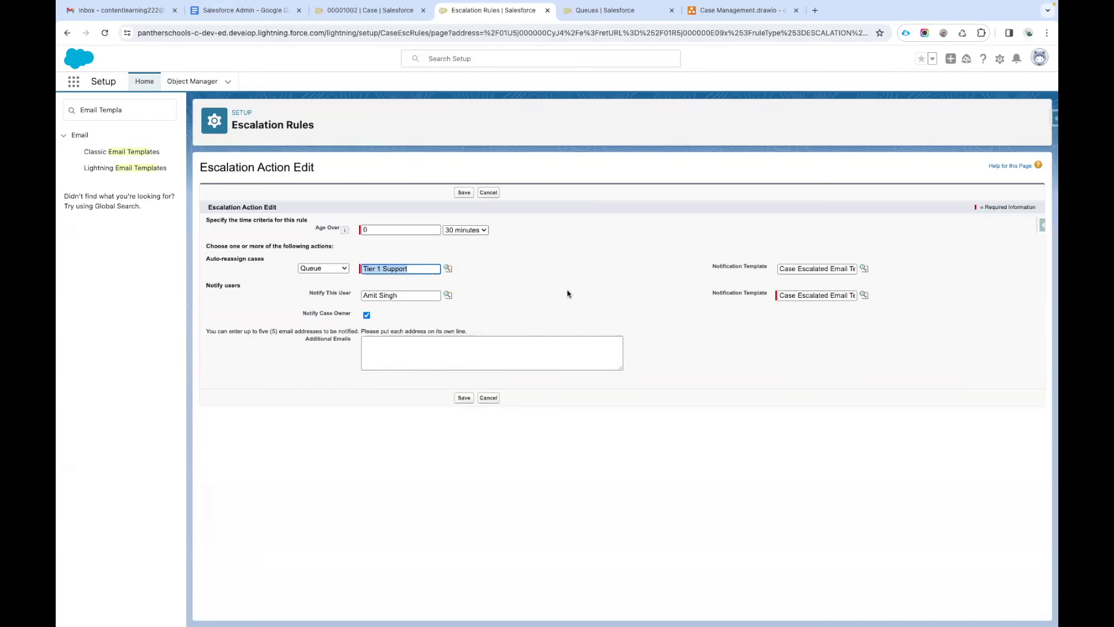
key(super+shift+4)
drag(192, 153, 1050, 447)
click(482, 400)
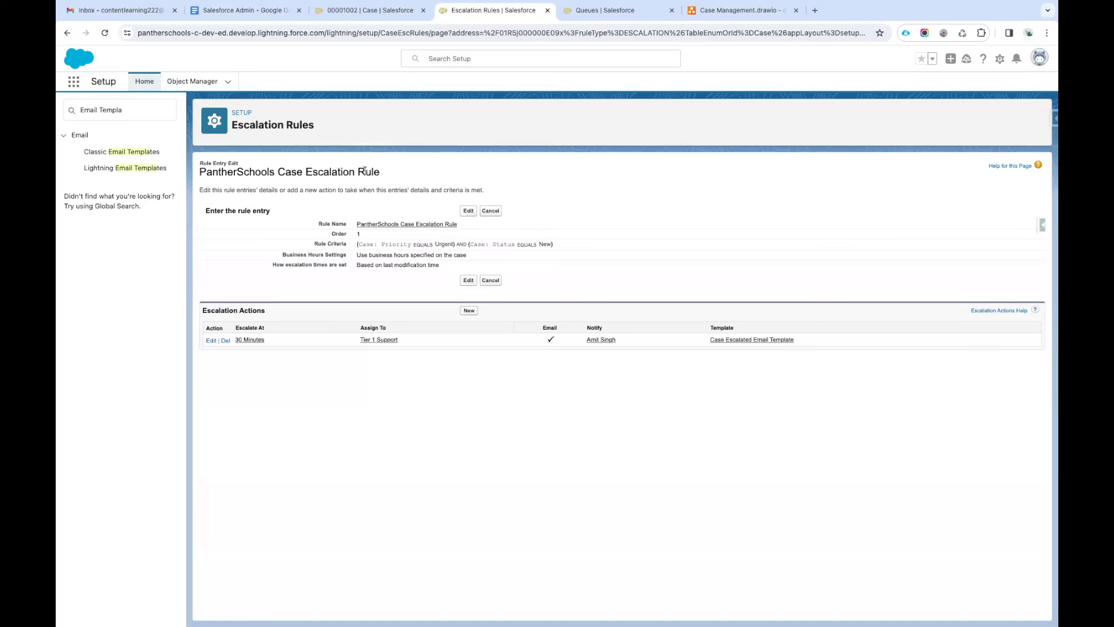
click(244, 10)
click(624, 411)
key(Return)
Paste the action screenshot into the notes, then capture the rule entry with its 30-minute action.
key(ctrl+v)
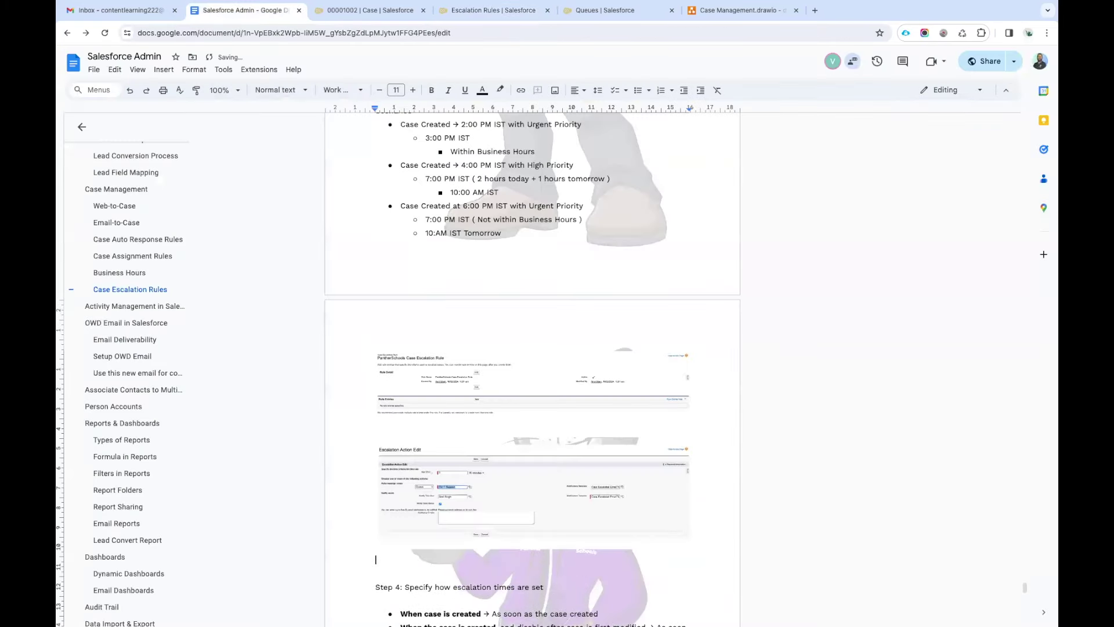
click(518, 13)
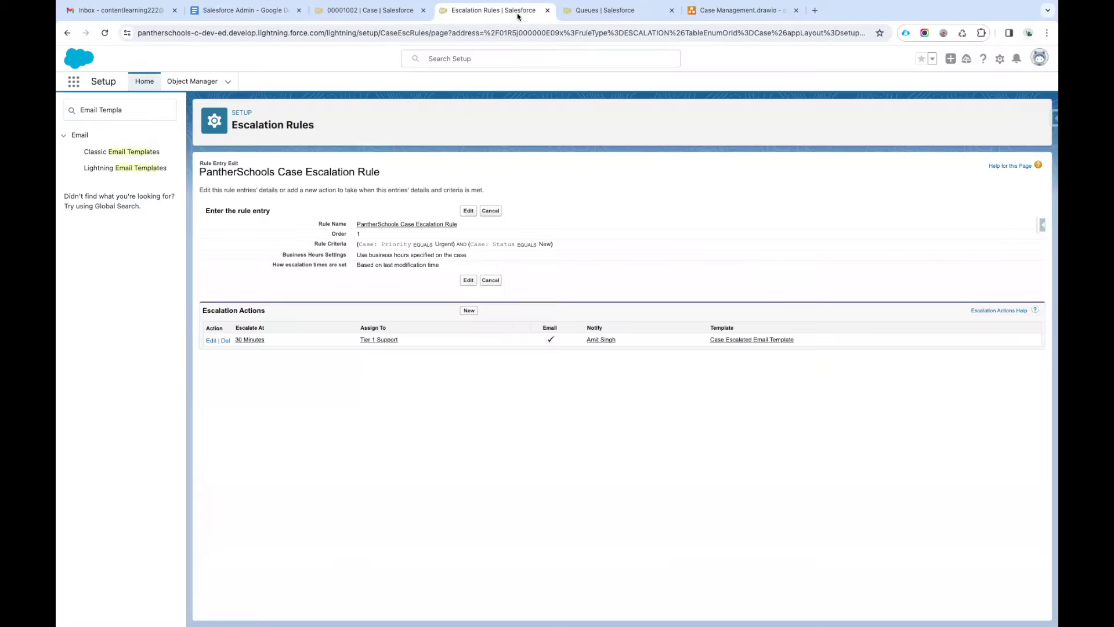
key(super+shift+4)
drag(202, 159, 1034, 426)
click(465, 312)
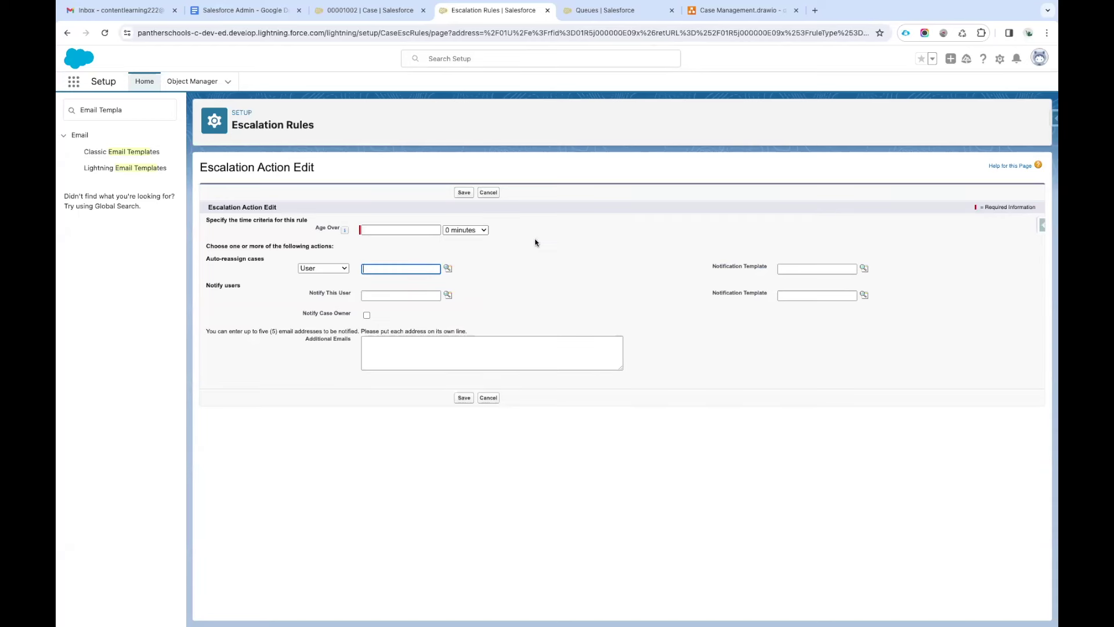
click(489, 192)
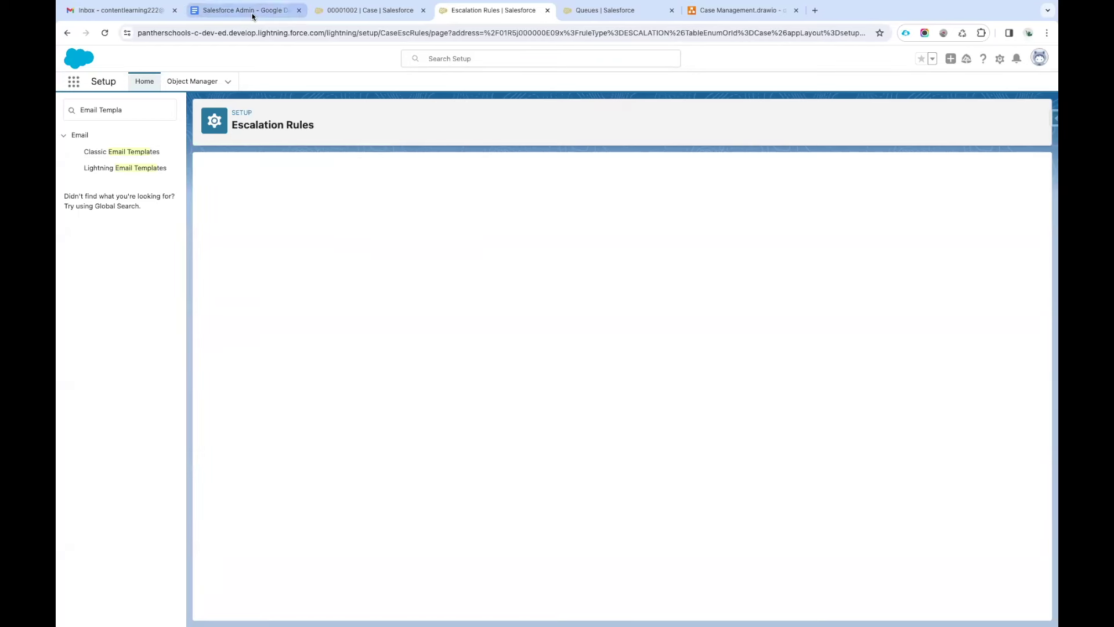
Check the notes, then open the PantherSchools Case Escalation Rule's detail page.
click(244, 10)
scroll(450, 374, down, 2)
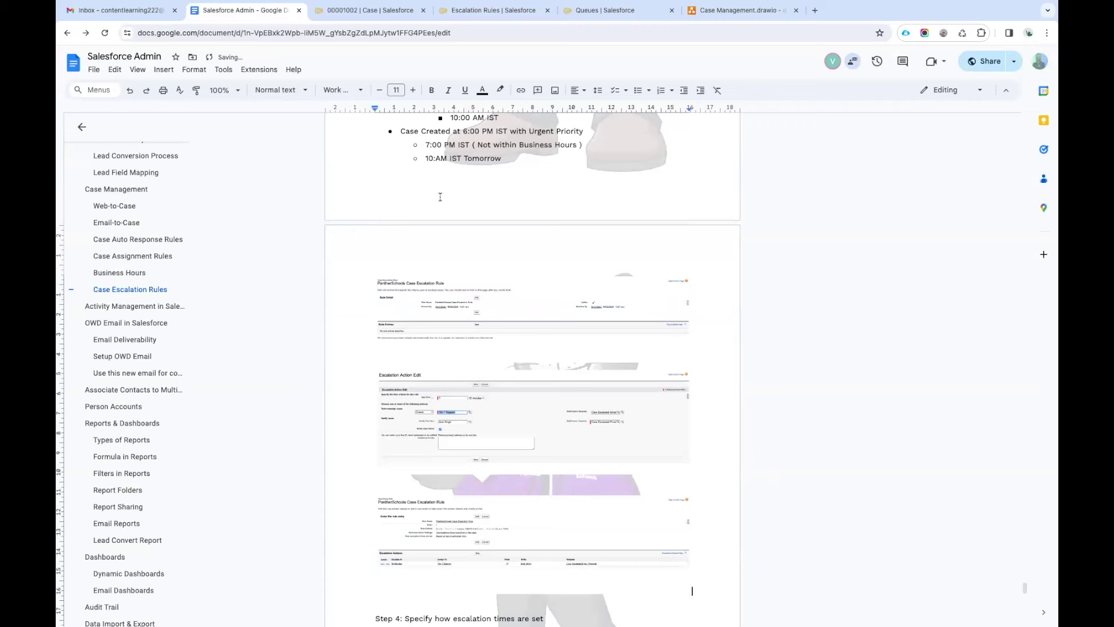
click(492, 11)
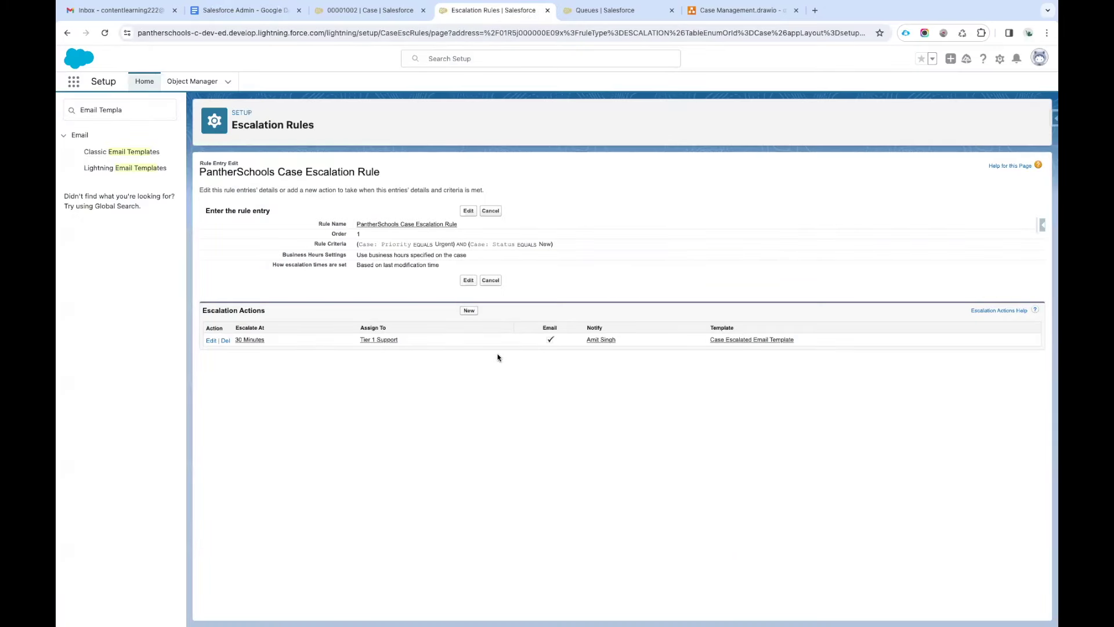
click(396, 227)
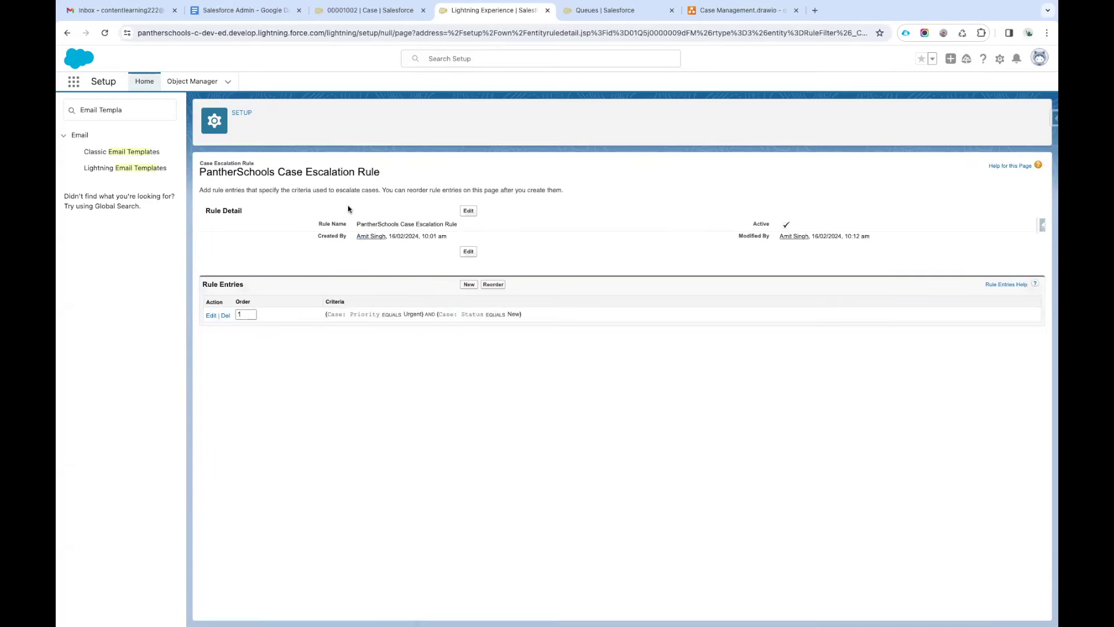
Scroll through the Salesforce Admin notes to the Business Hours section.
click(246, 12)
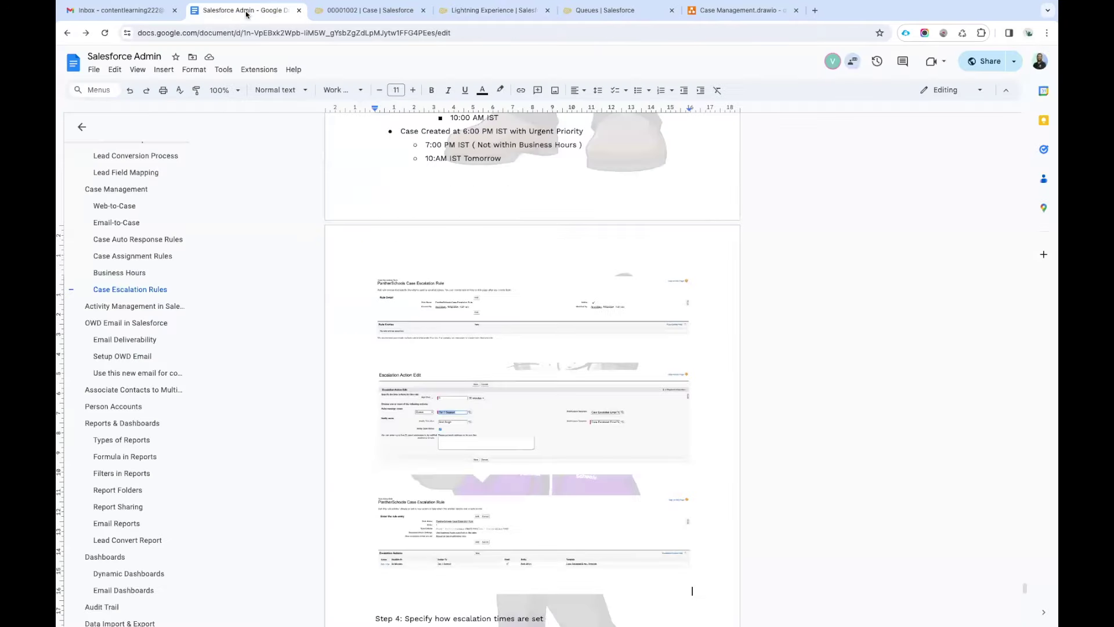
scroll(455, 348, up, 10)
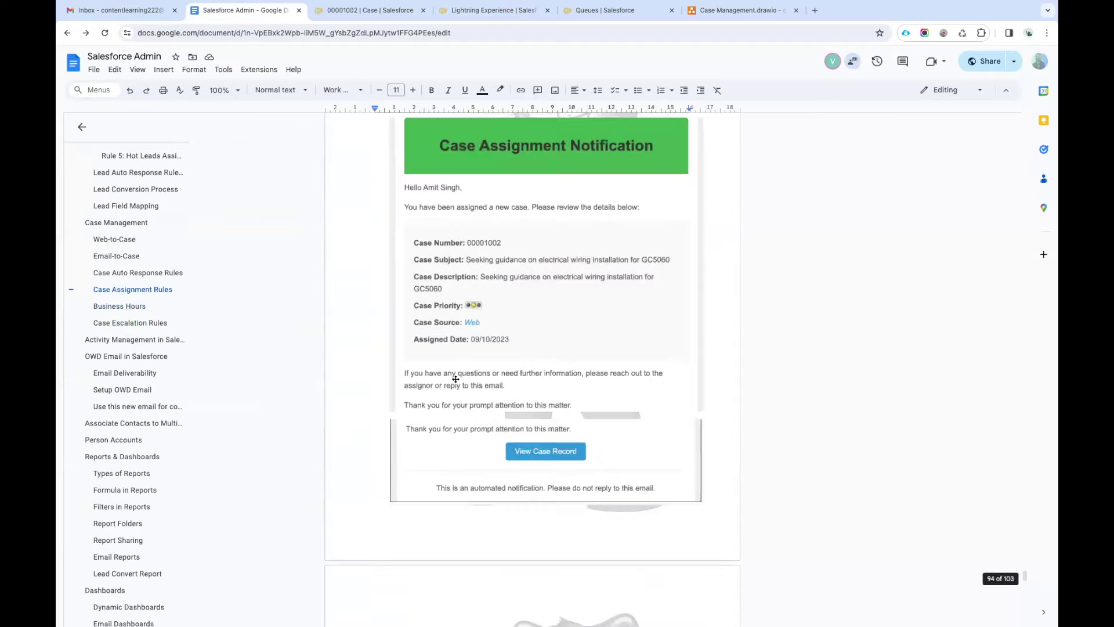
scroll(455, 379, up, 15)
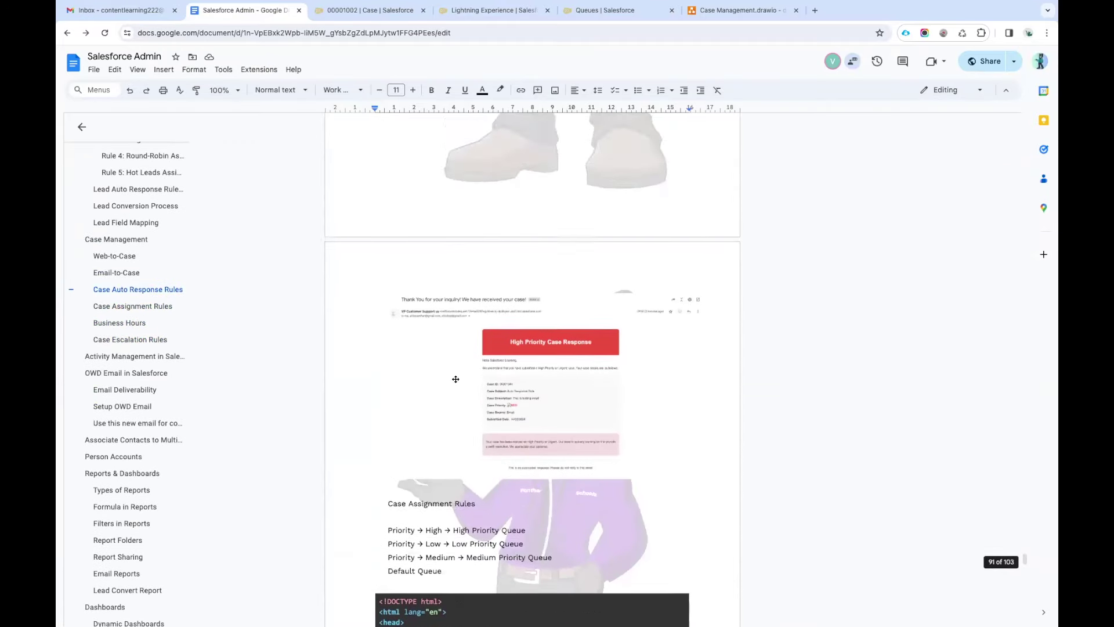
scroll(456, 379, down, 1)
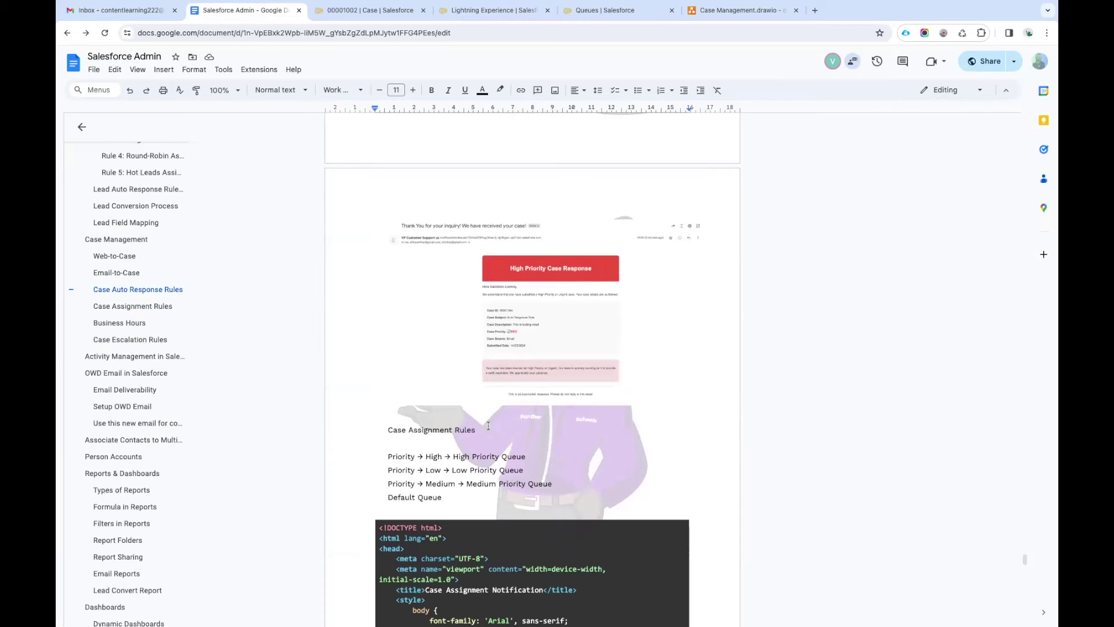
scroll(488, 425, down, 10)
scroll(488, 425, down, 15)
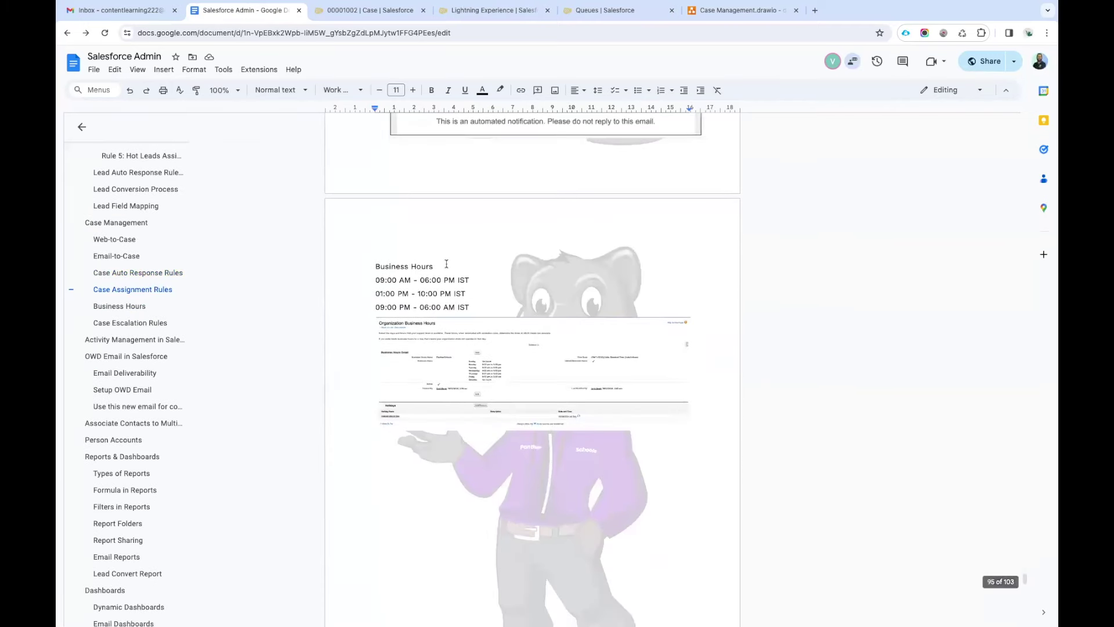
scroll(446, 264, down, 8)
Add outline lines 'Case Escalation Rules' and '-> Rule Entries' under the heading.
click(470, 303)
key(Return)
key(Return)
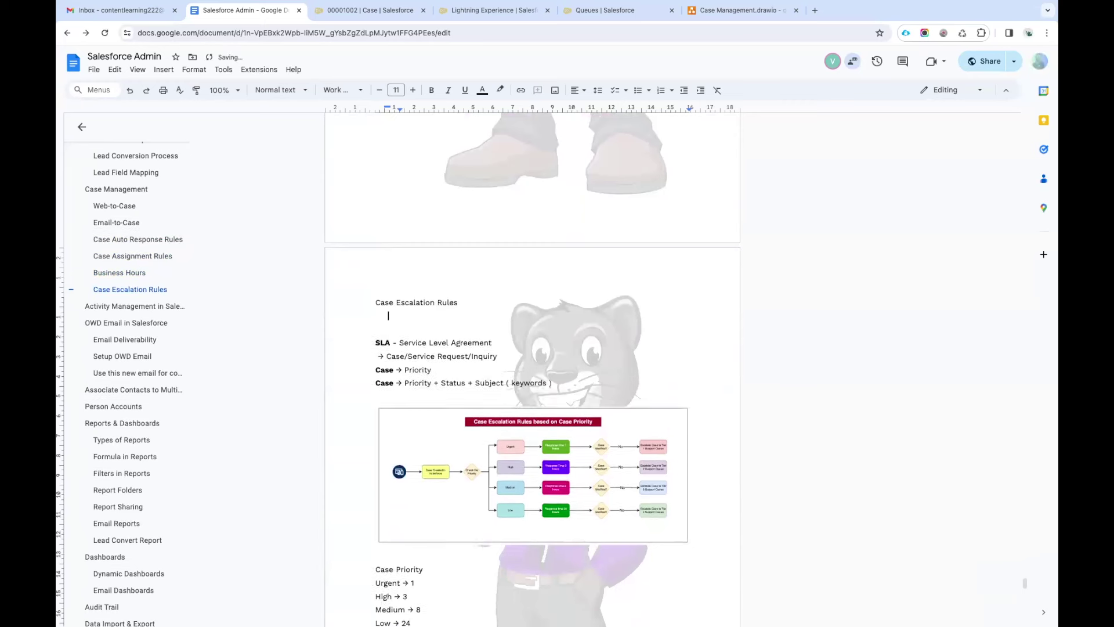
text(C)
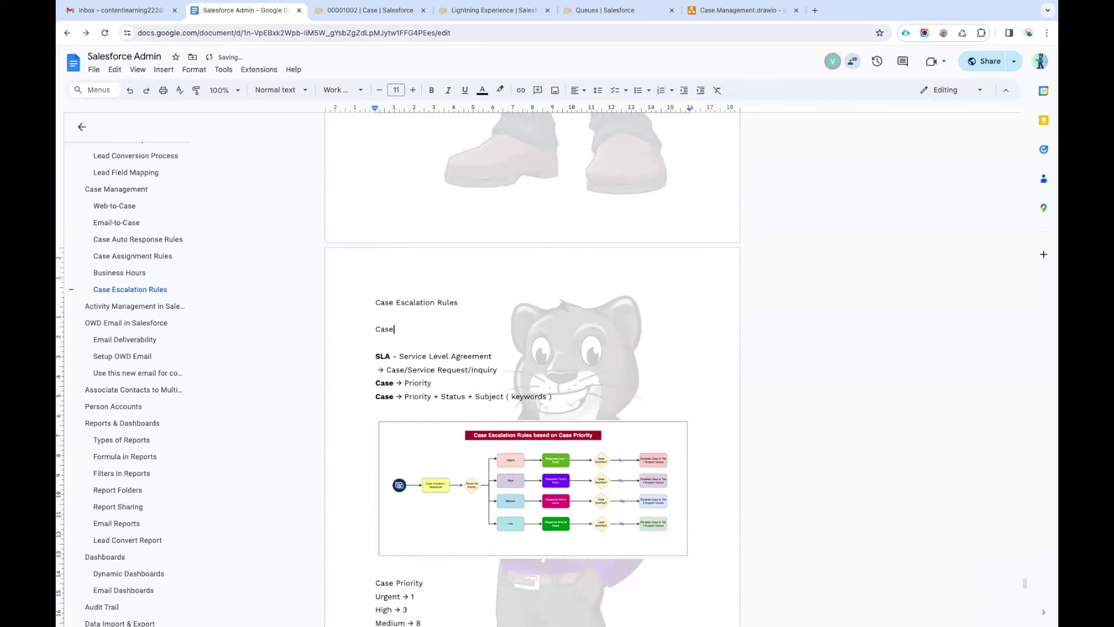
text(ase)
double_click(399, 301)
key(ctrl+c)
click(406, 329)
key(ctrl+v)
text(Rules)
key(Return)
text(-)
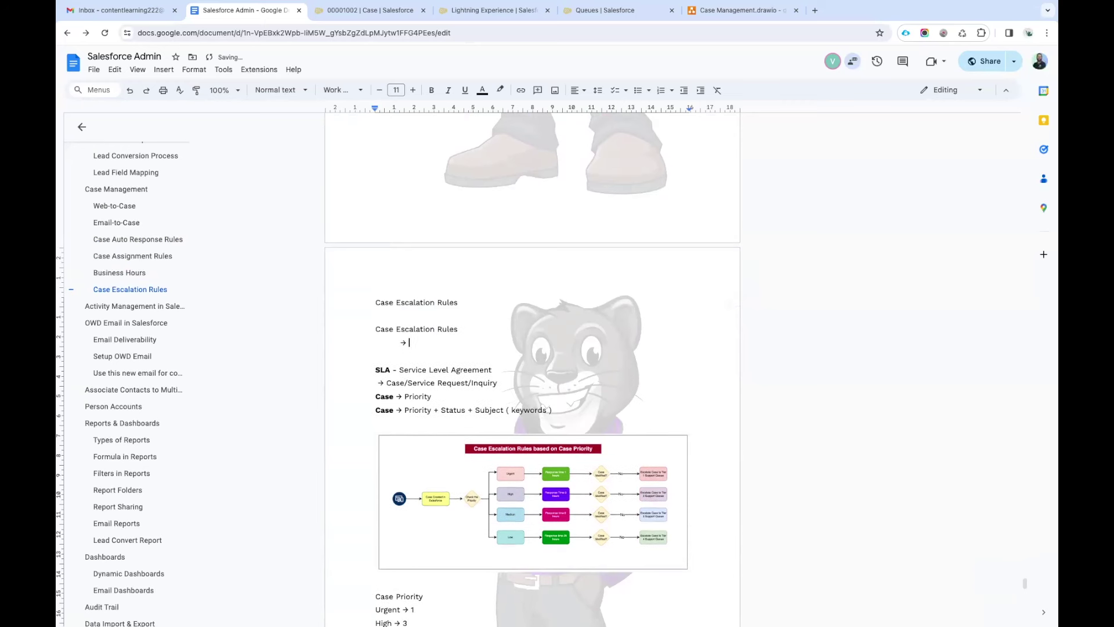
text(> Rule Entries)
key(Return)
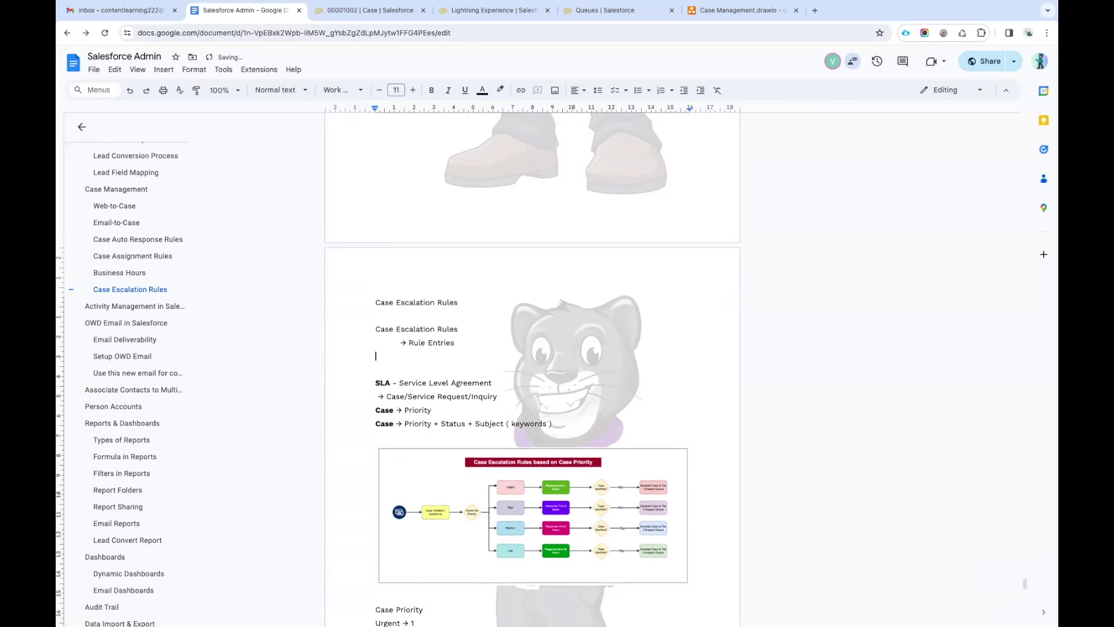
text(-> Ru)
Make the third line '-> Escalation Actions' and annotate Rule Entries with '( Multiple Action )'.
double_click(429, 328)
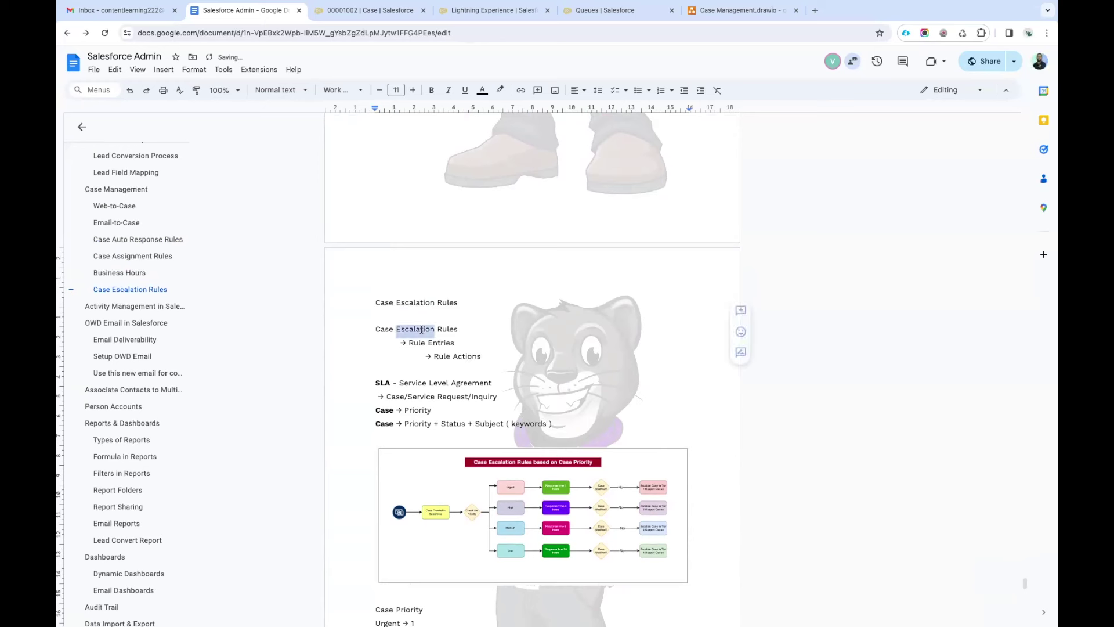
double_click(441, 356)
key(ctrl+v)
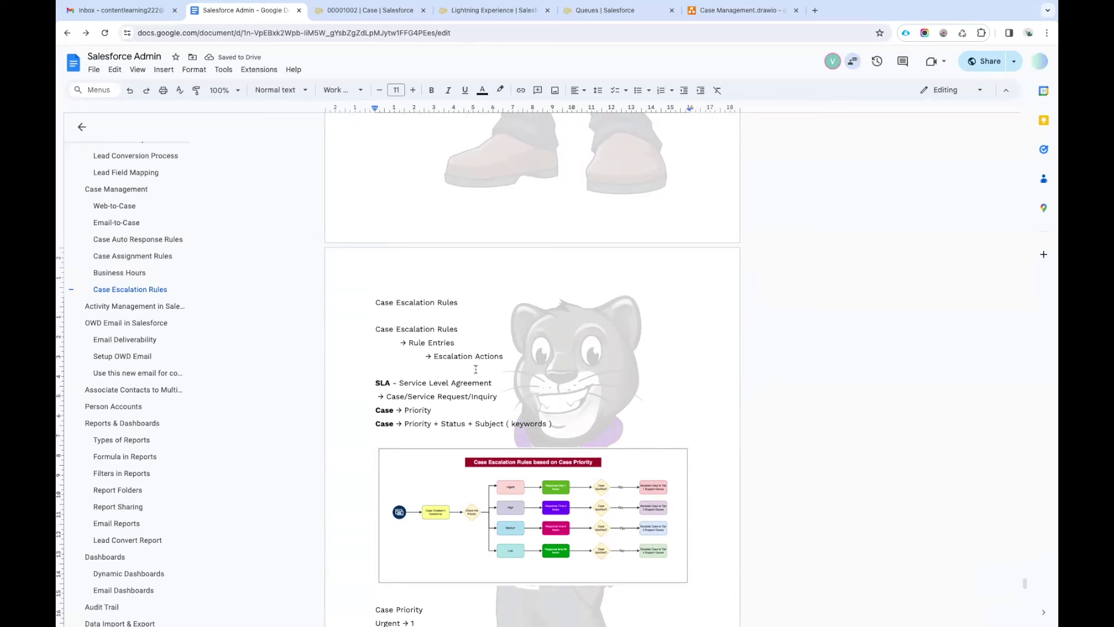
drag(377, 329, 504, 356)
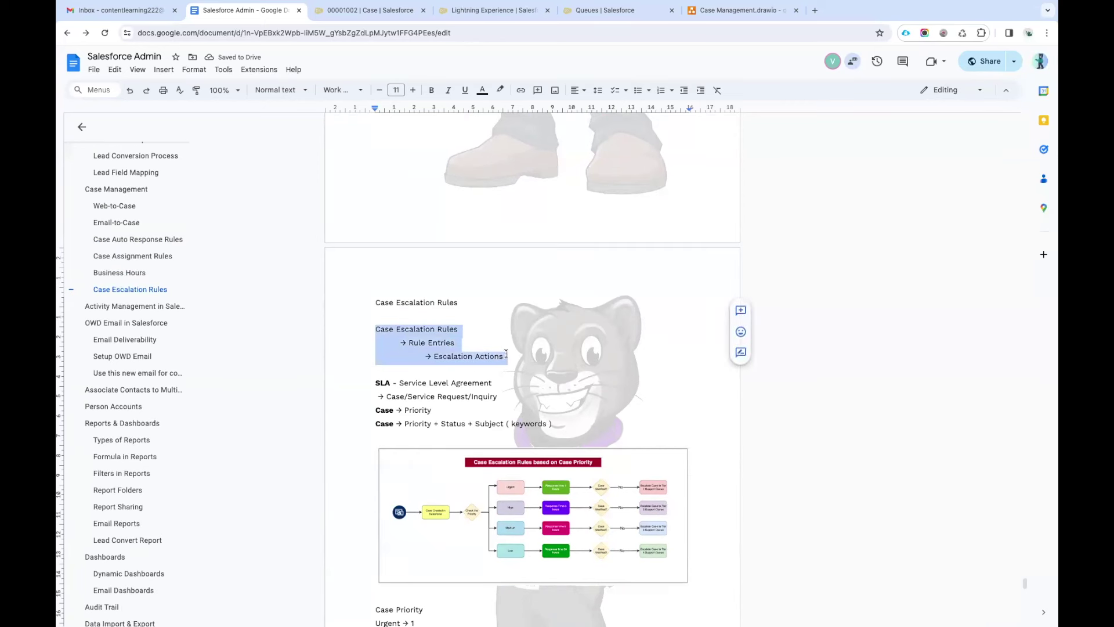
key(Right)
click(461, 329)
click(456, 342)
text(( Multipl)
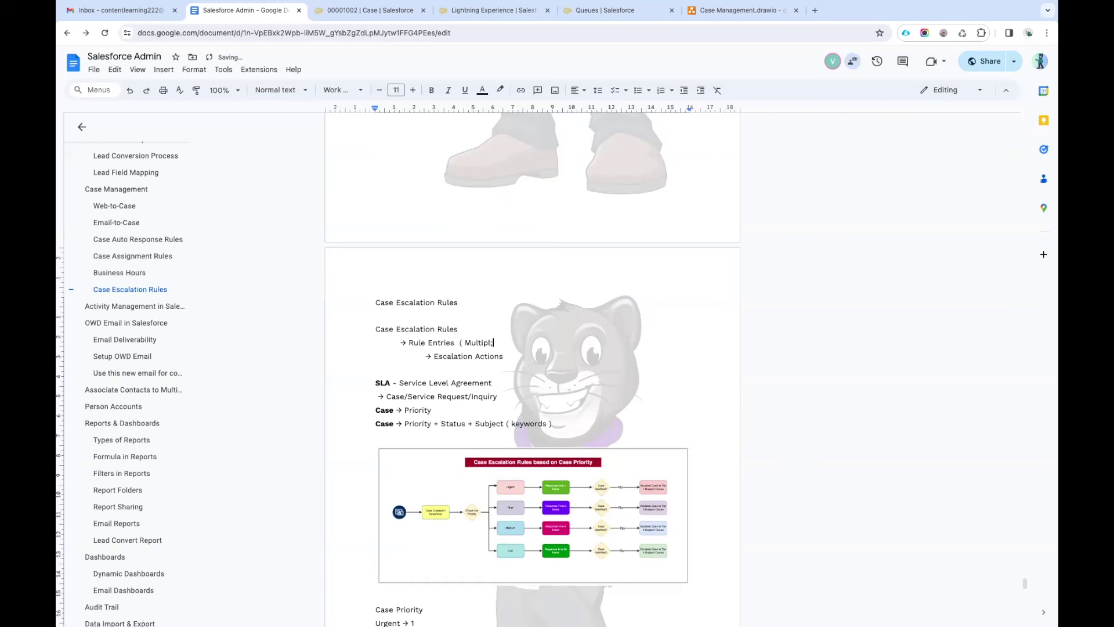
text(le)
key(BackSpace)
key(BackSpace)
key(BackSpace)
text(( Multiple Action ))
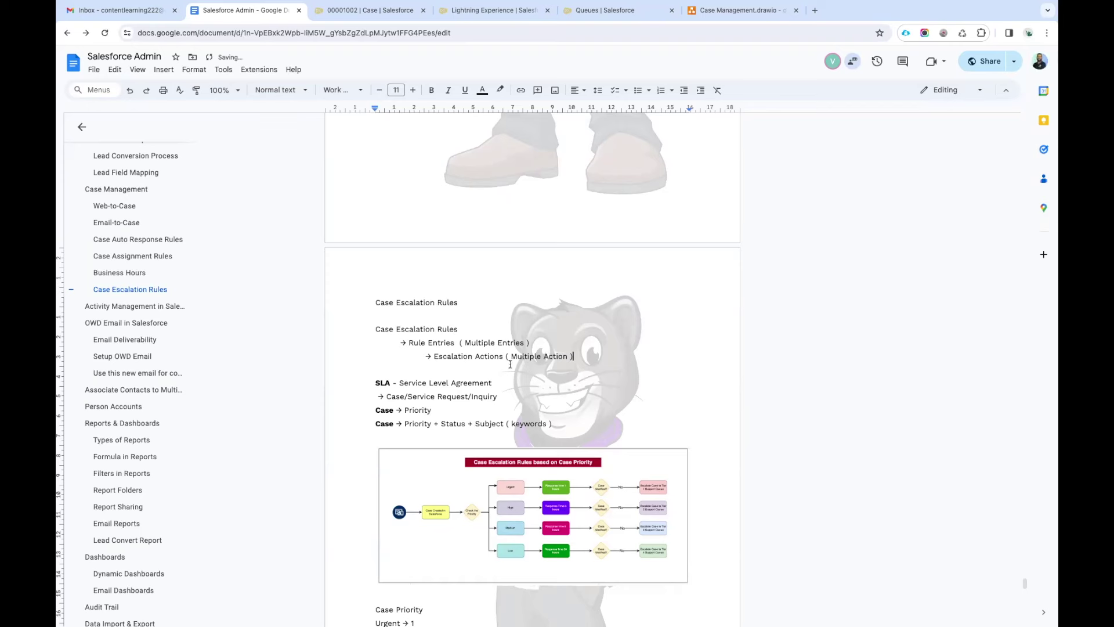
Bring up the Salesforce case record about electrical wiring installation for GC5060.
scroll(505, 383, down, 20)
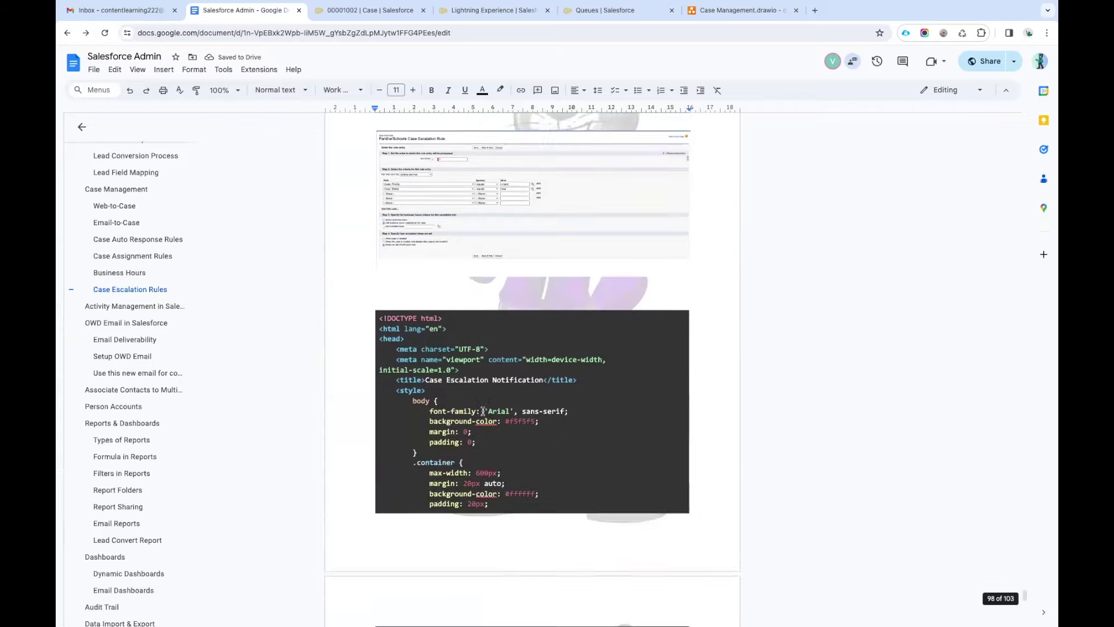
scroll(483, 411, down, 5)
scroll(483, 411, up, 10)
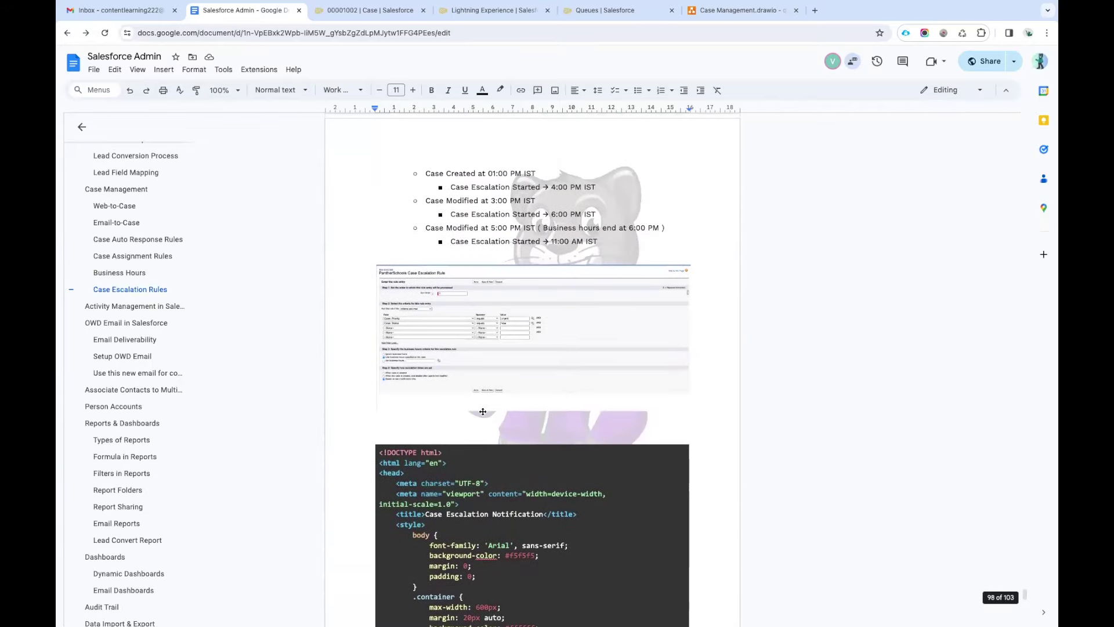
click(386, 11)
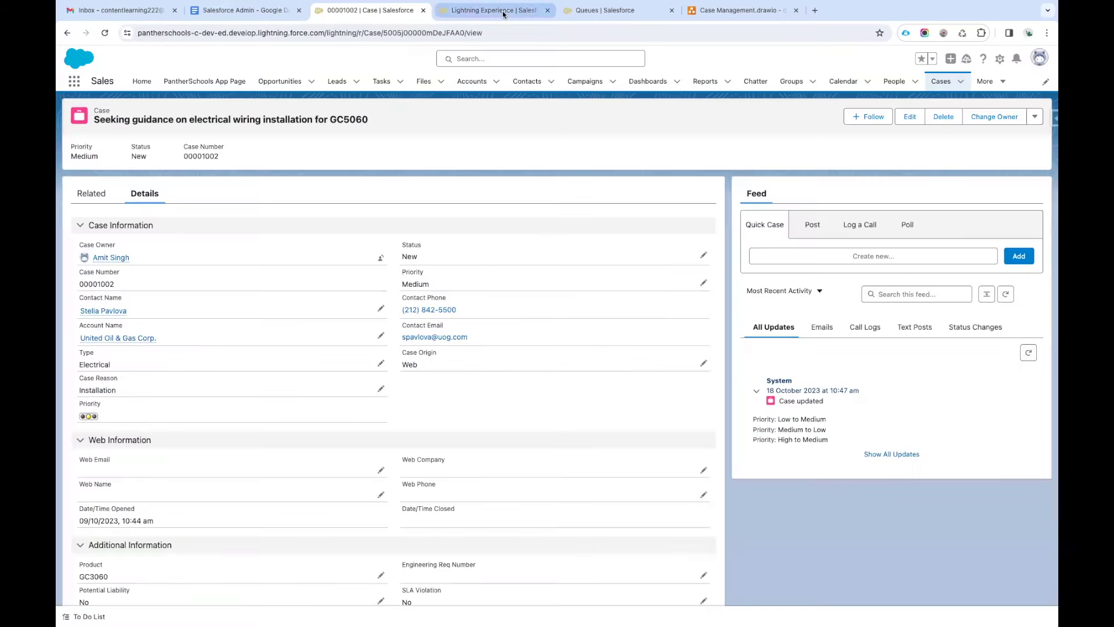
Start a second entry on the PantherSchools escalation rule with sort order 2.
click(503, 11)
drag(523, 314, 327, 315)
click(246, 316)
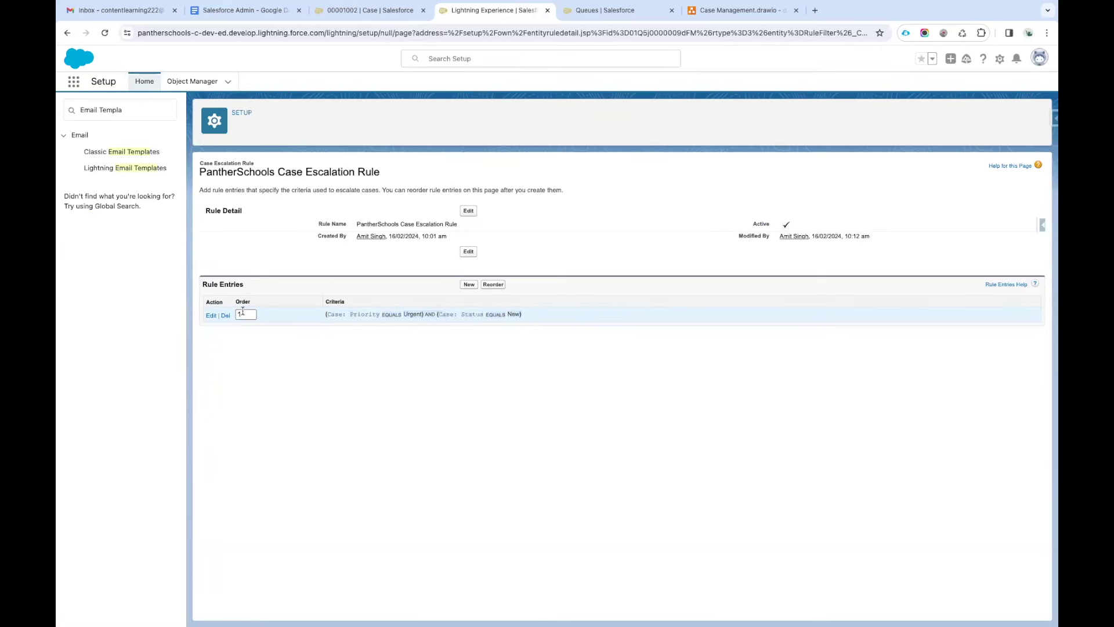
double_click(243, 314)
click(278, 432)
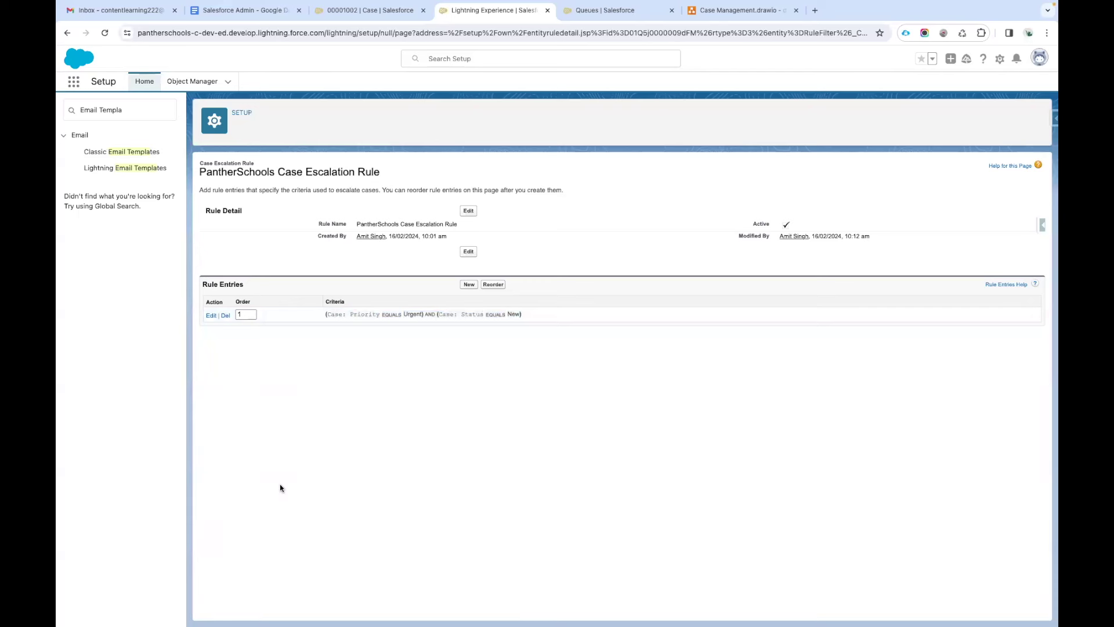
click(469, 285)
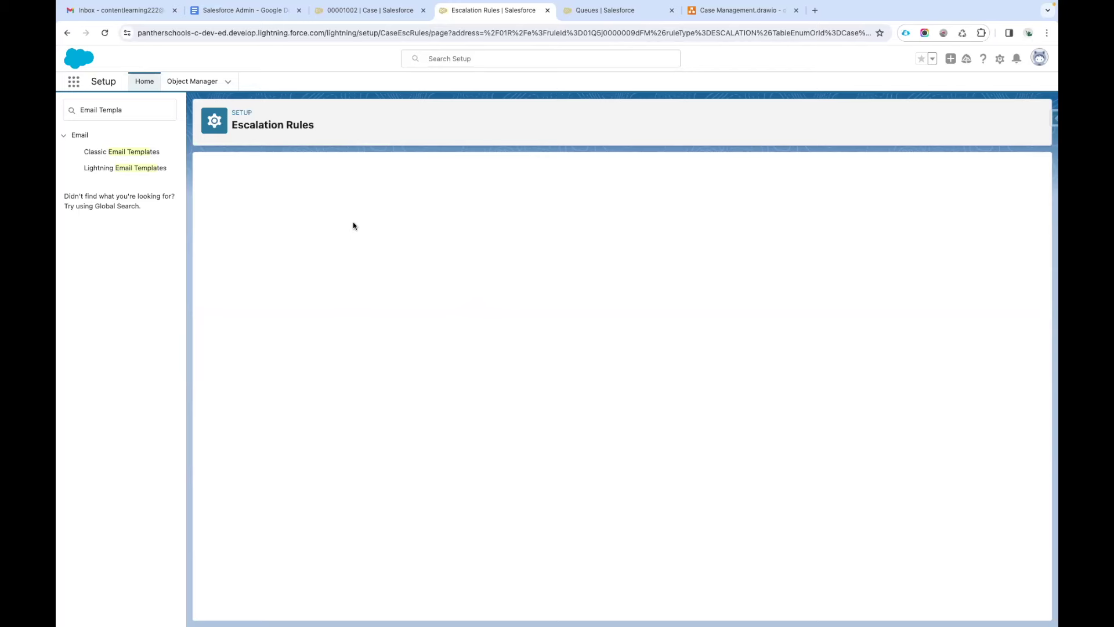
text(2)
click(503, 246)
Set criteria Priority equals High and Status equals New, disable after first modification, and save.
click(315, 296)
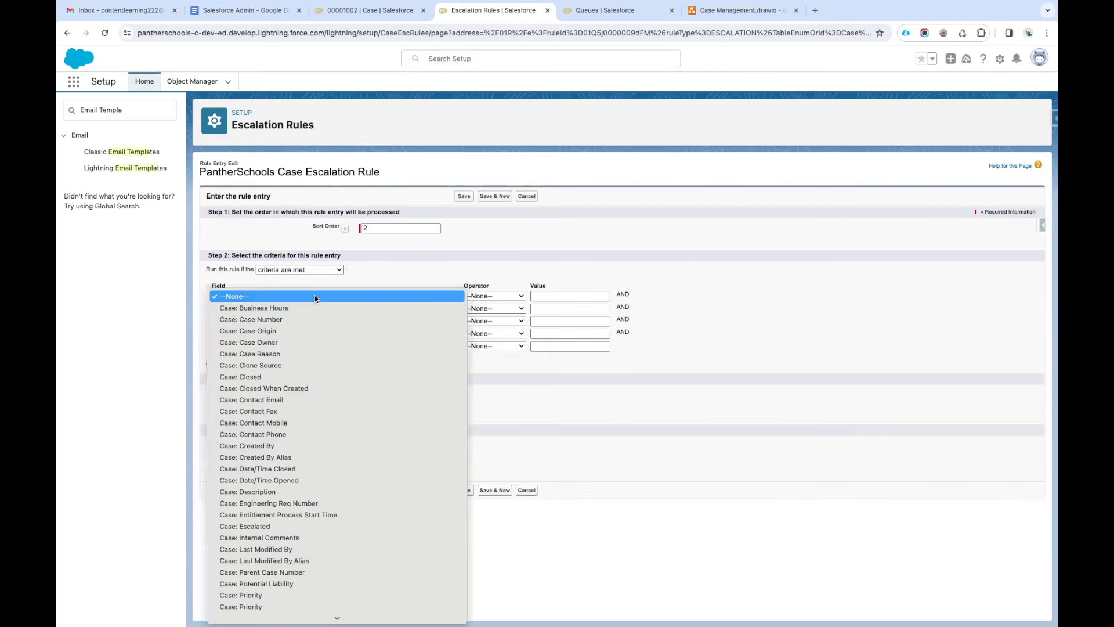
click(268, 594)
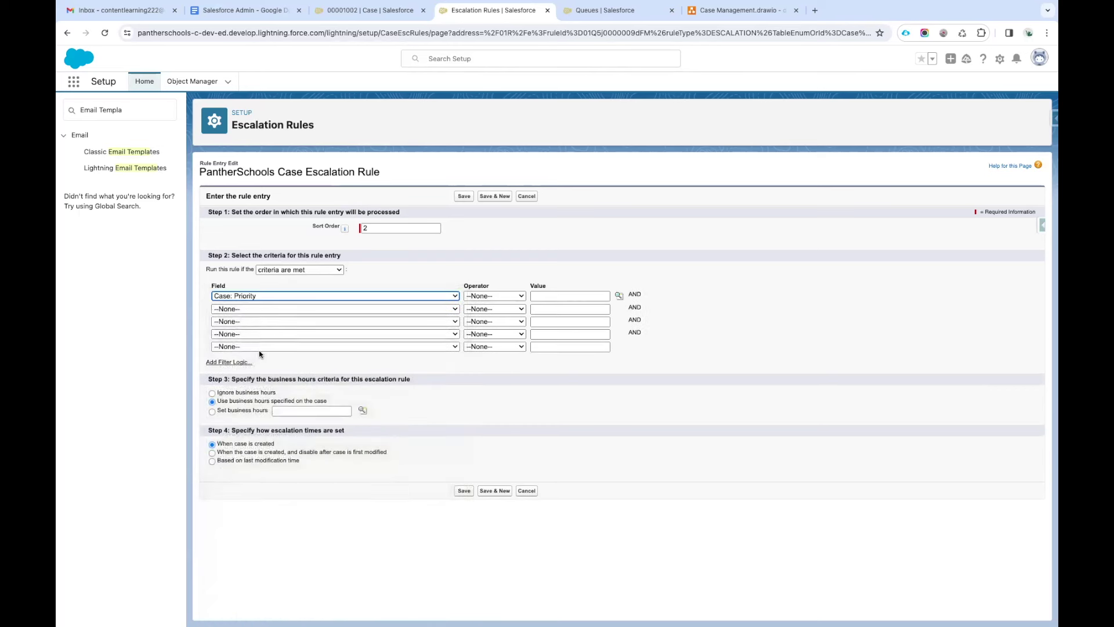
click(251, 309)
scroll(289, 489, down, 3)
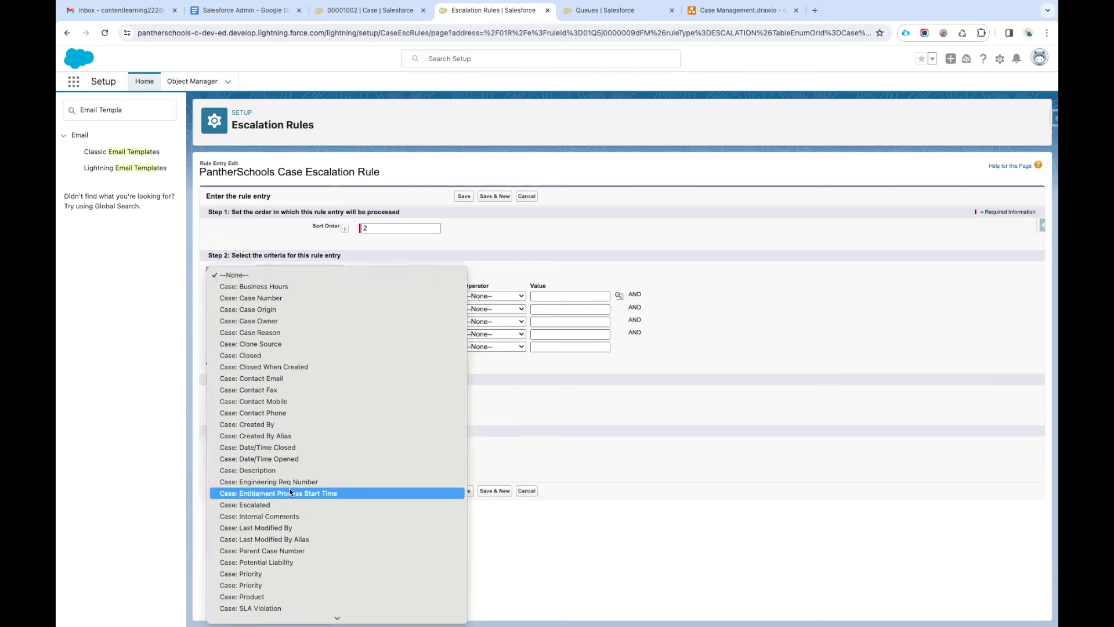
click(256, 607)
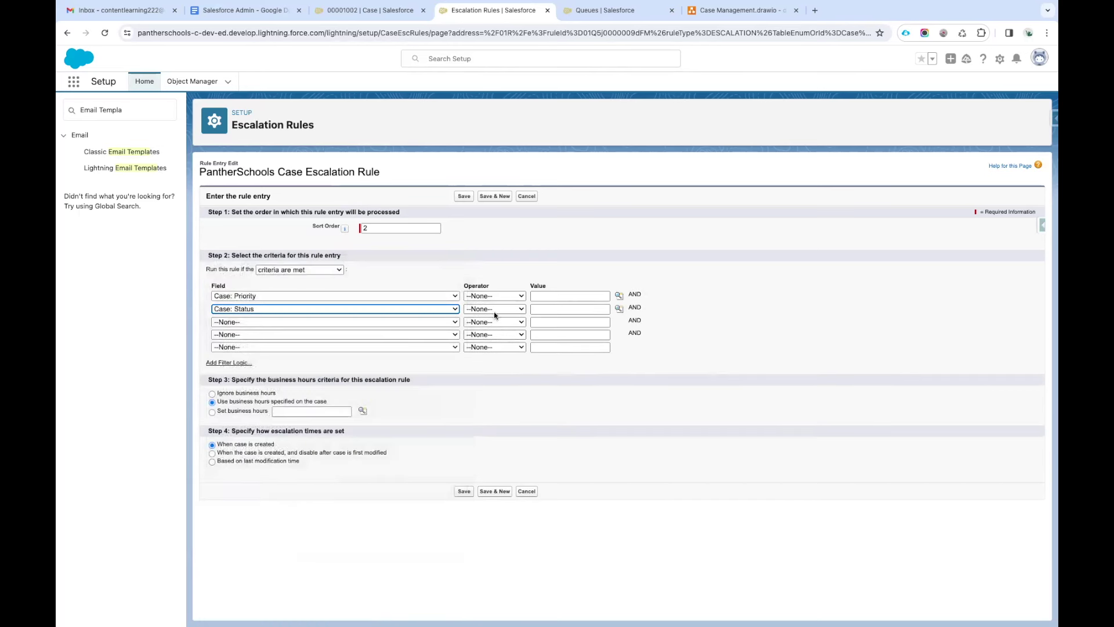
click(494, 309)
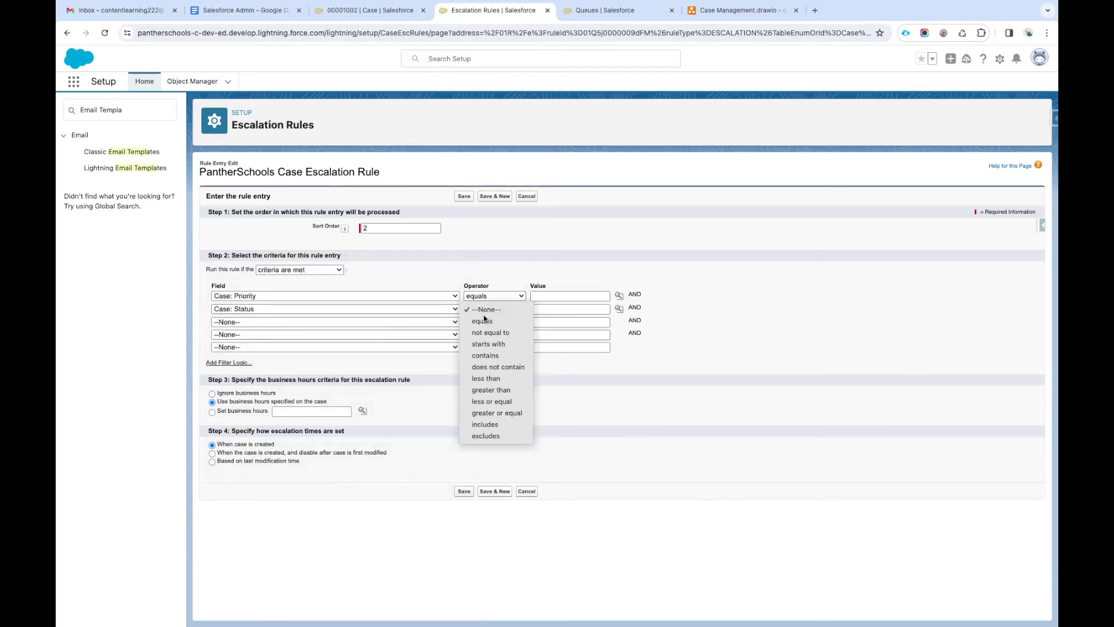
click(482, 321)
click(618, 295)
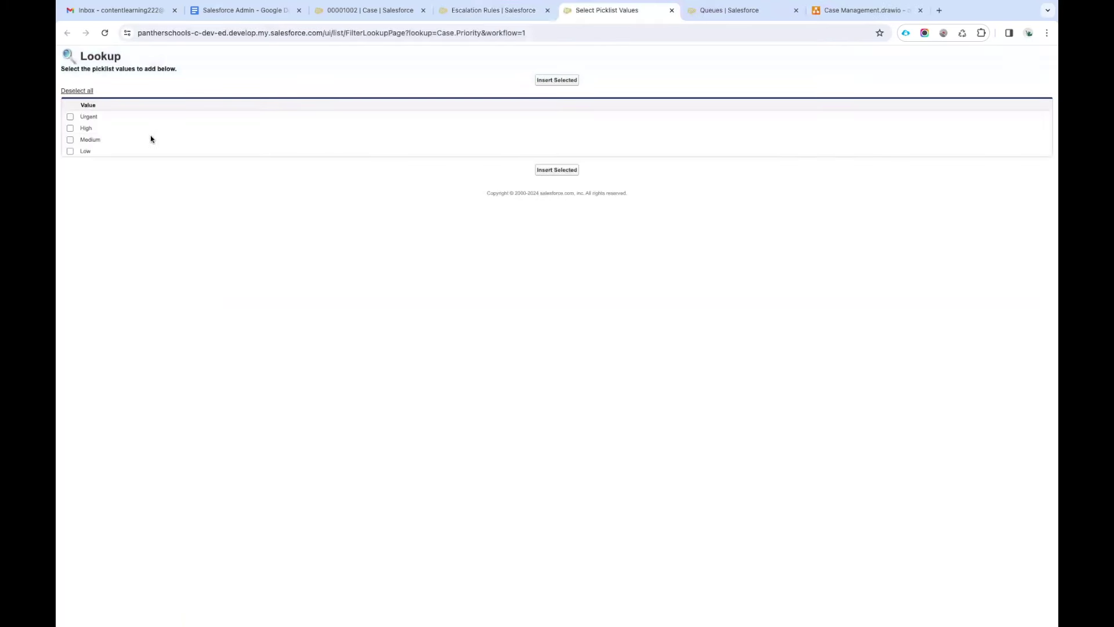
click(70, 129)
click(548, 80)
click(619, 309)
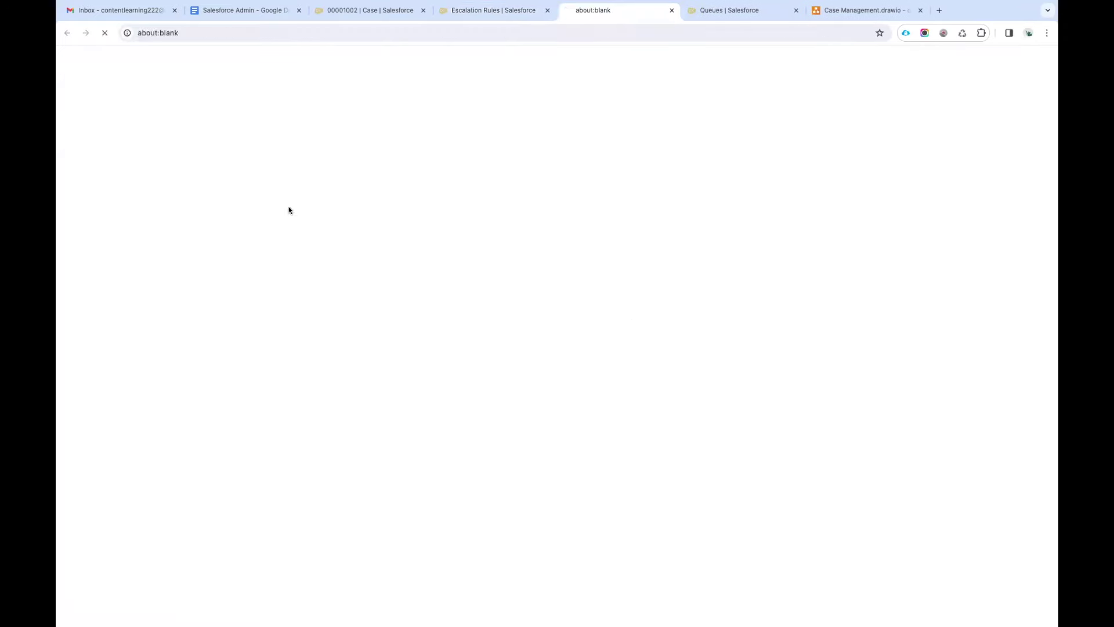
click(70, 117)
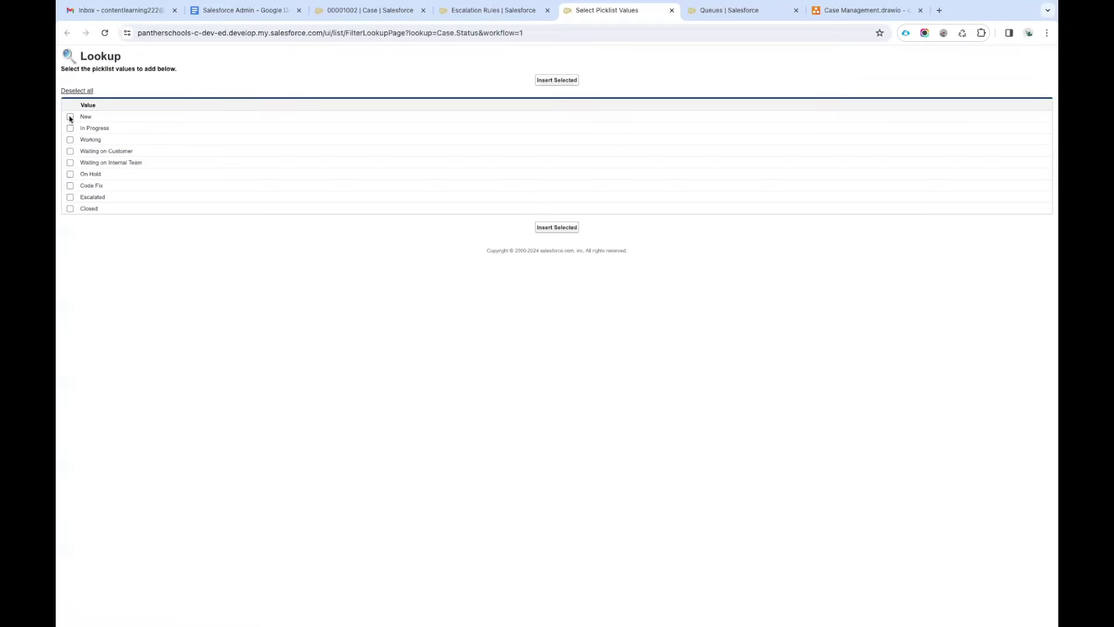
click(549, 80)
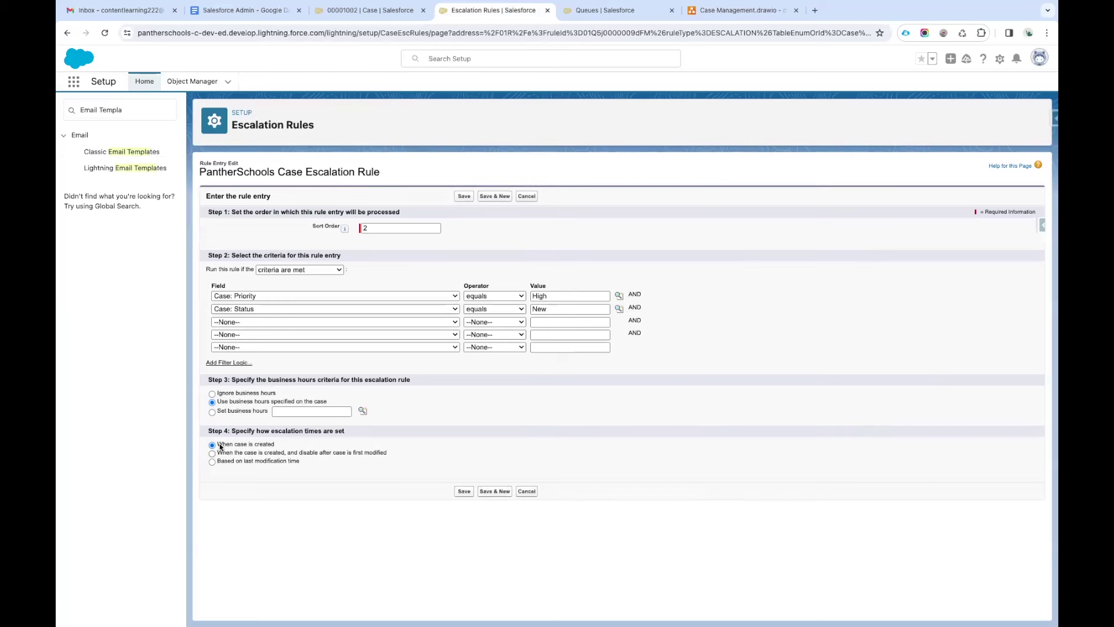
drag(212, 456, 400, 455)
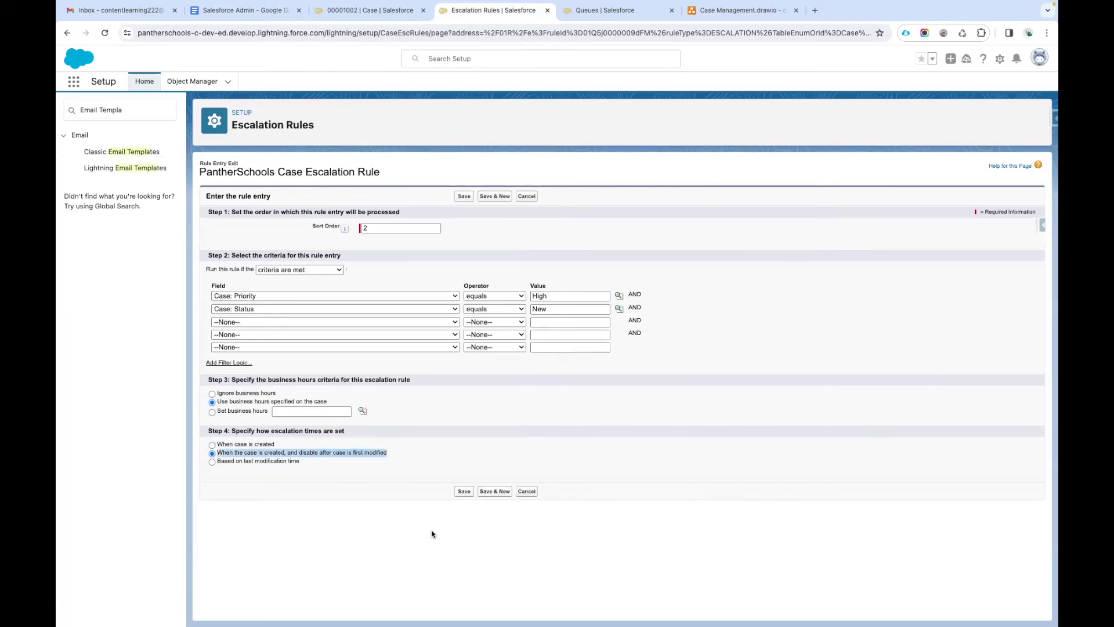
click(464, 492)
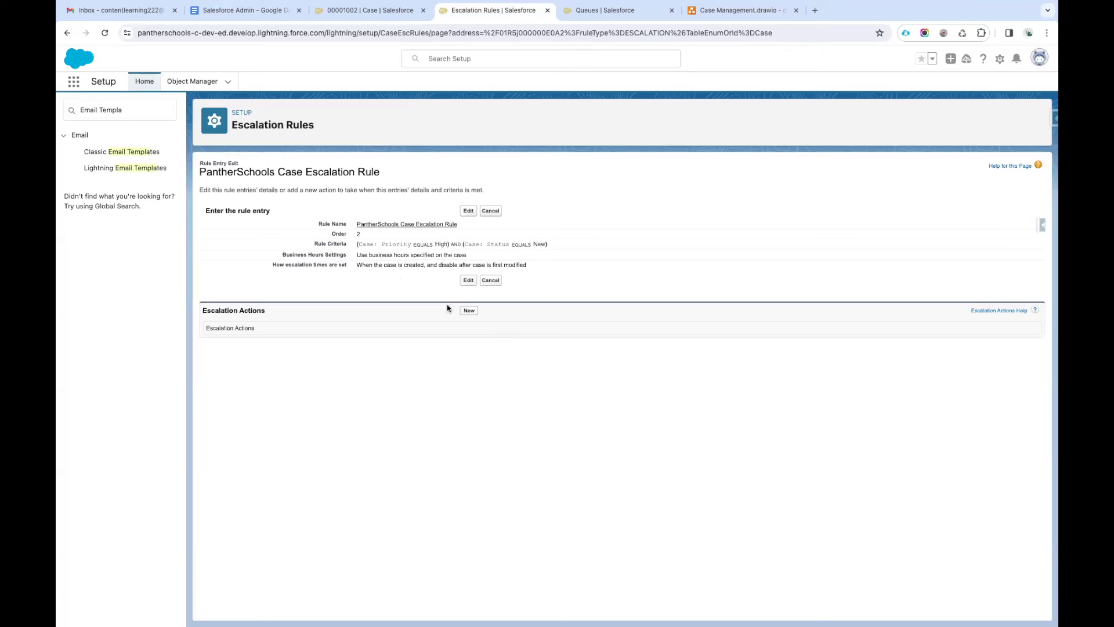
Add a new escalation action at Age Over 3 that reassigns cases to the Tier 2 Support queue.
click(469, 311)
click(384, 229)
text(8)
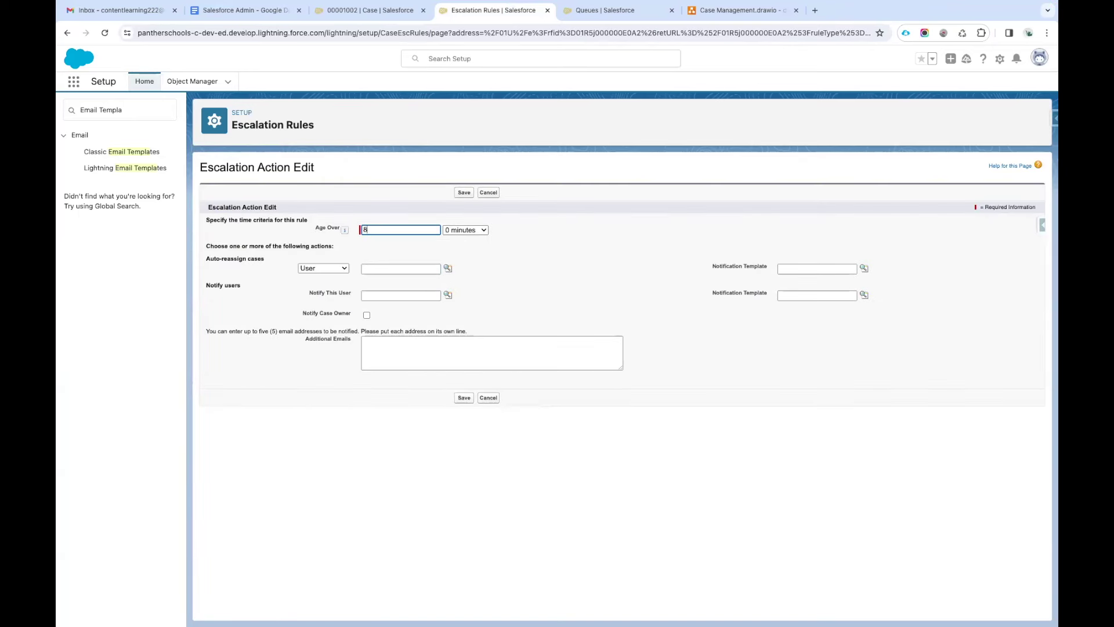
click(469, 231)
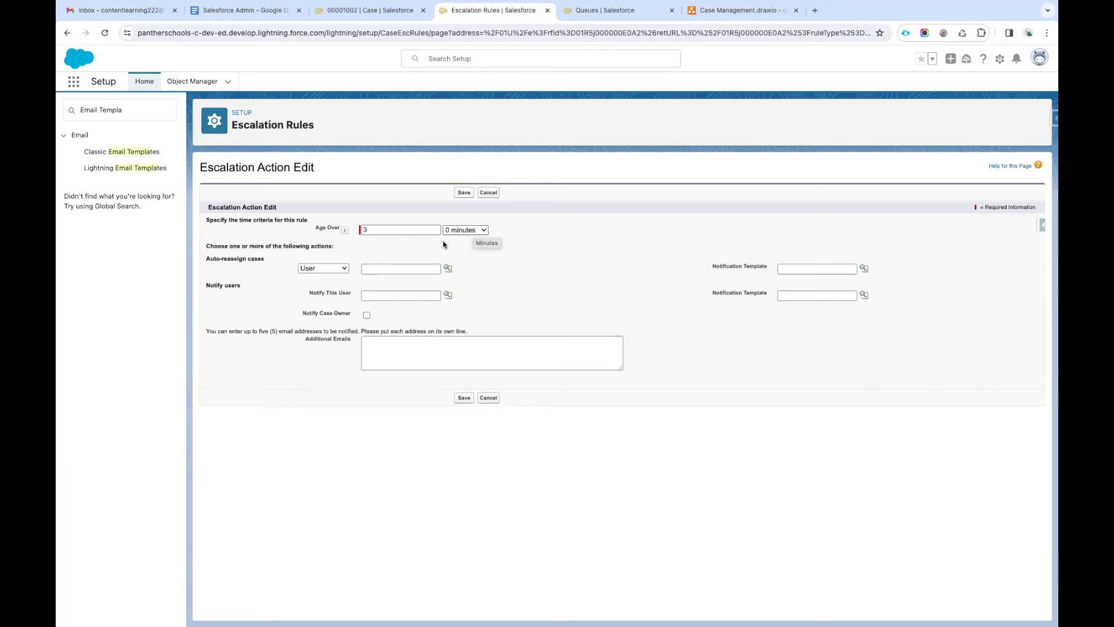
click(325, 270)
click(324, 281)
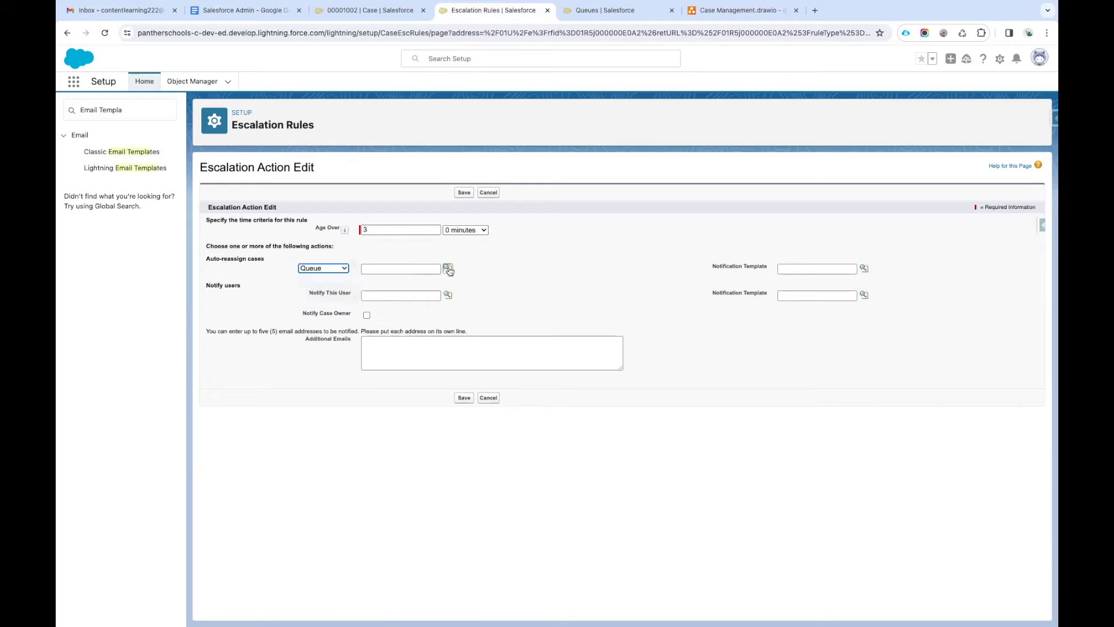
click(448, 268)
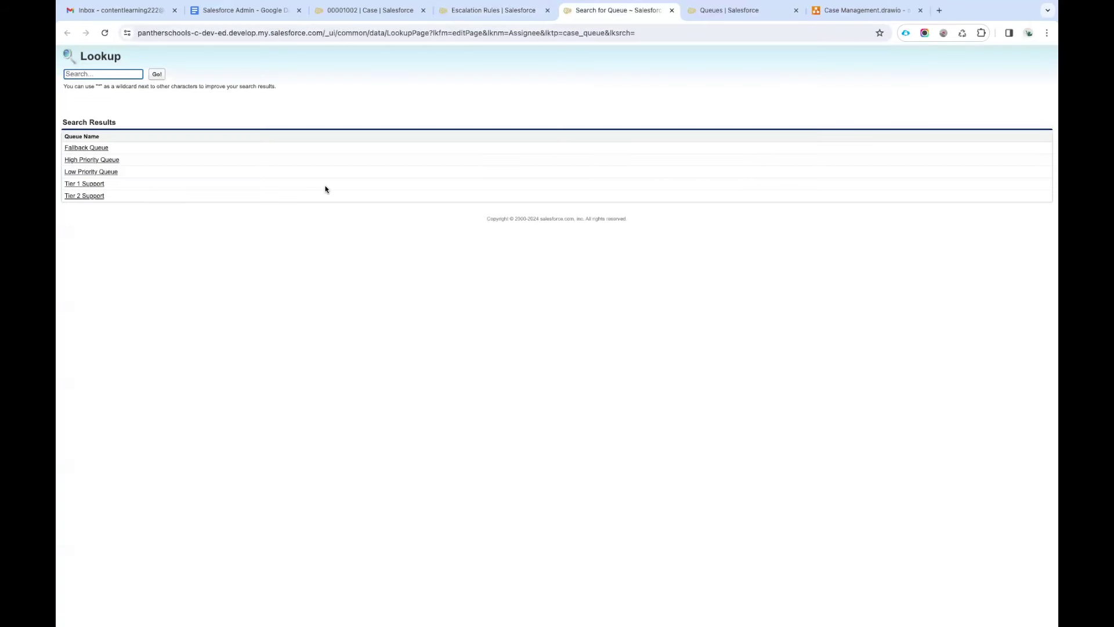
click(96, 196)
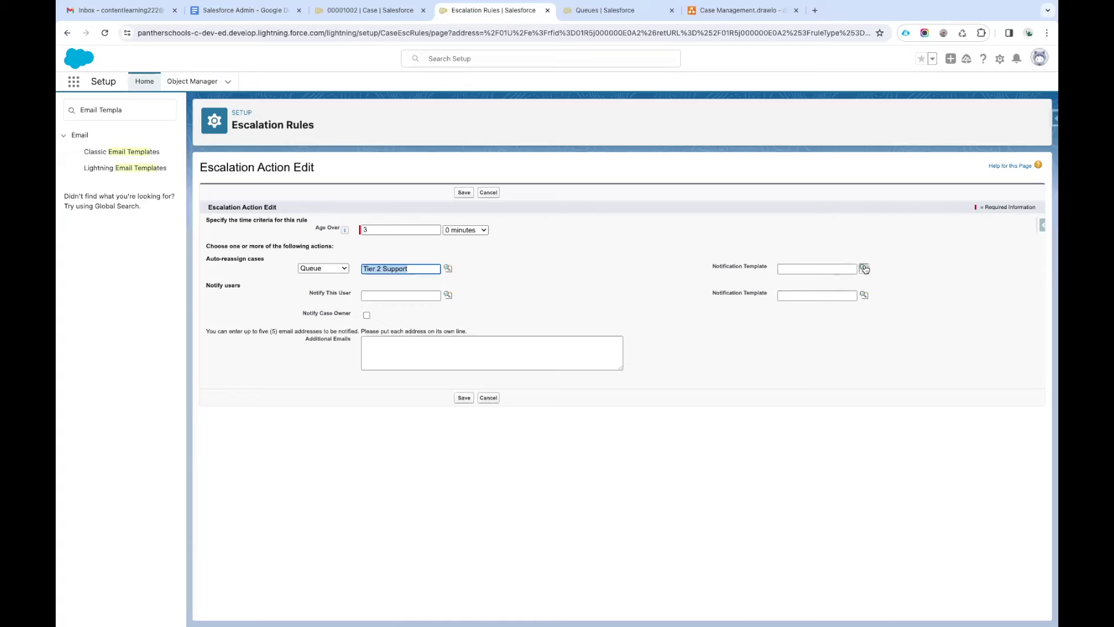
Choose the PantherSchools Case Escalated Email Template and tick Notify Case Owner.
click(864, 268)
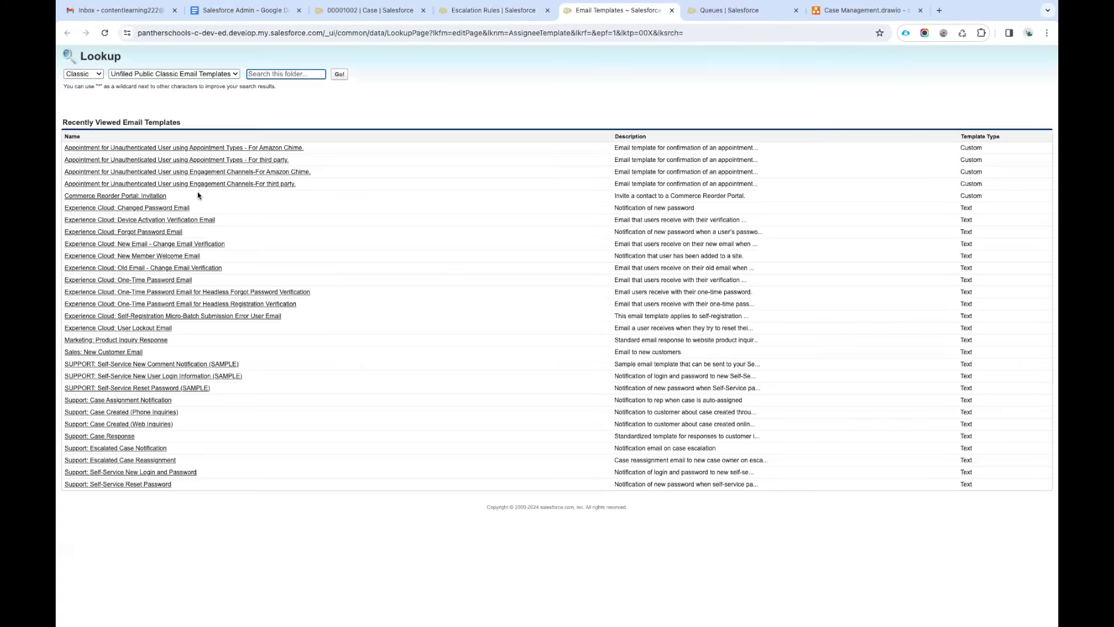
click(166, 76)
click(157, 88)
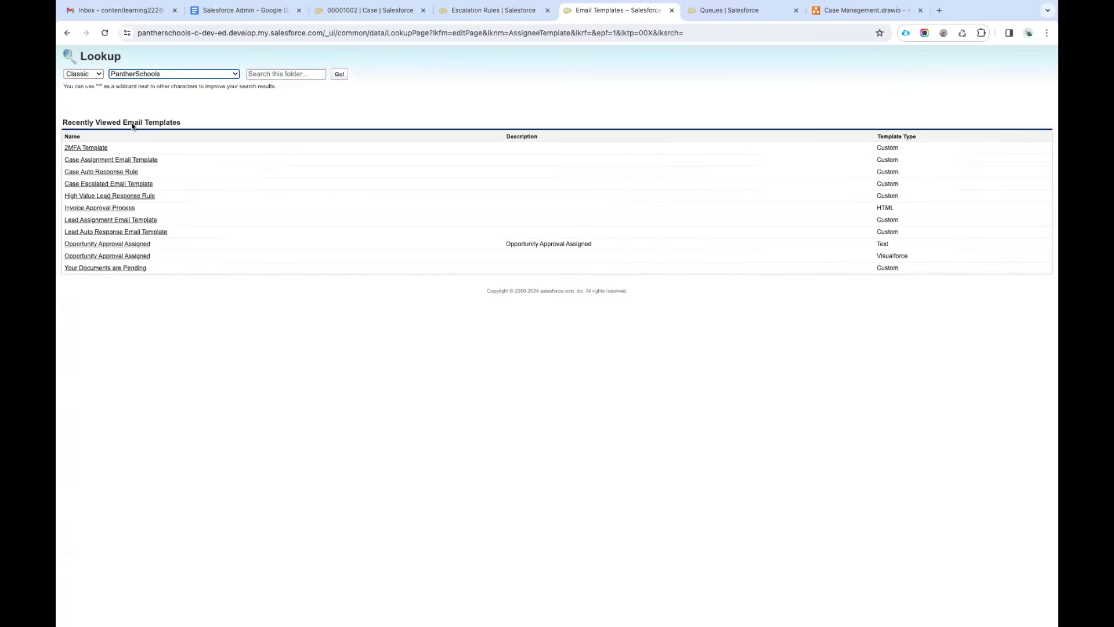
click(93, 184)
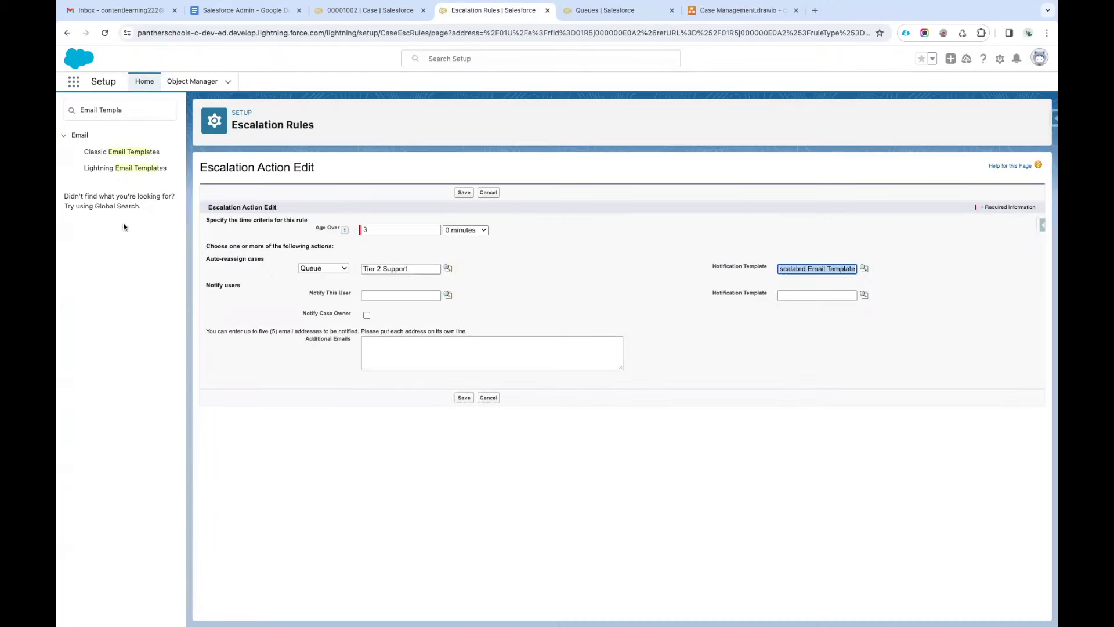
drag(308, 295, 355, 296)
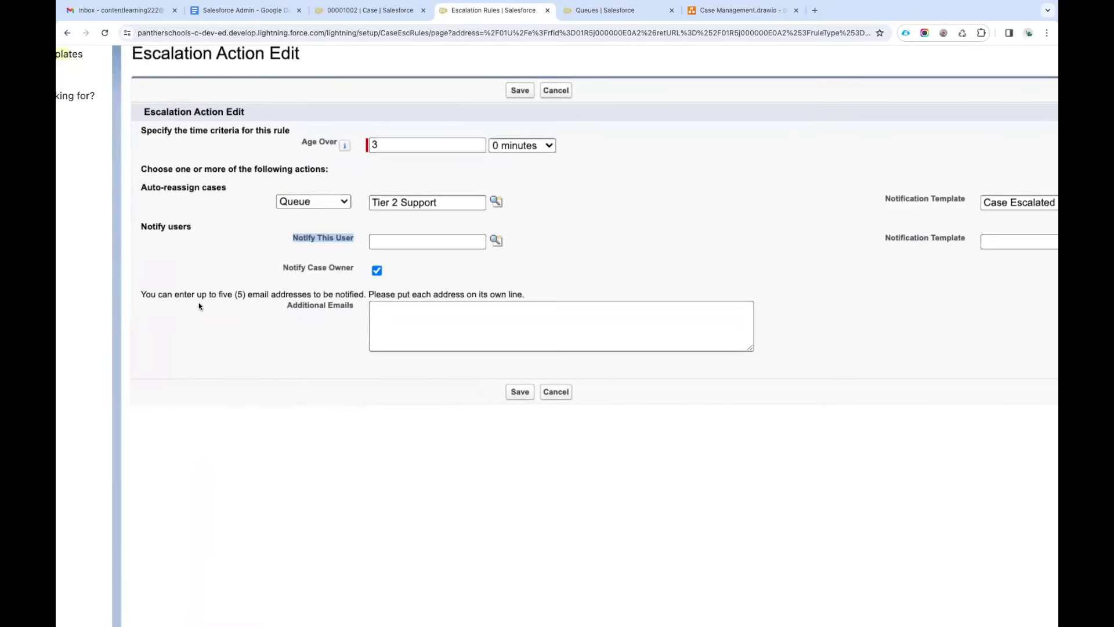
Enter the first additional notification e-mail address in the extra recipients field.
drag(287, 303, 352, 306)
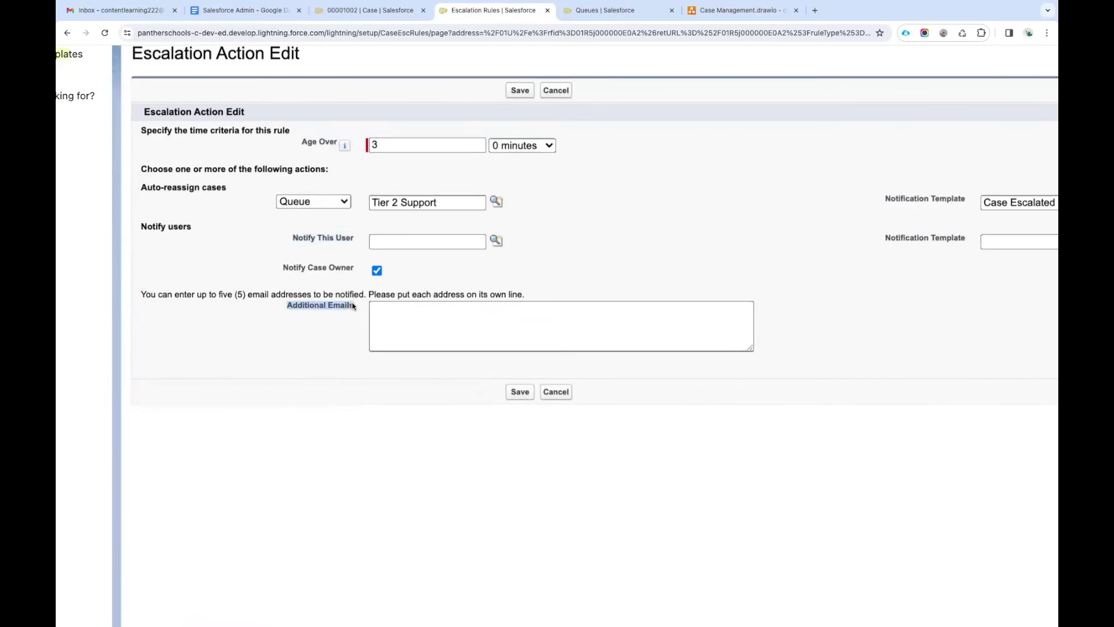
click(404, 311)
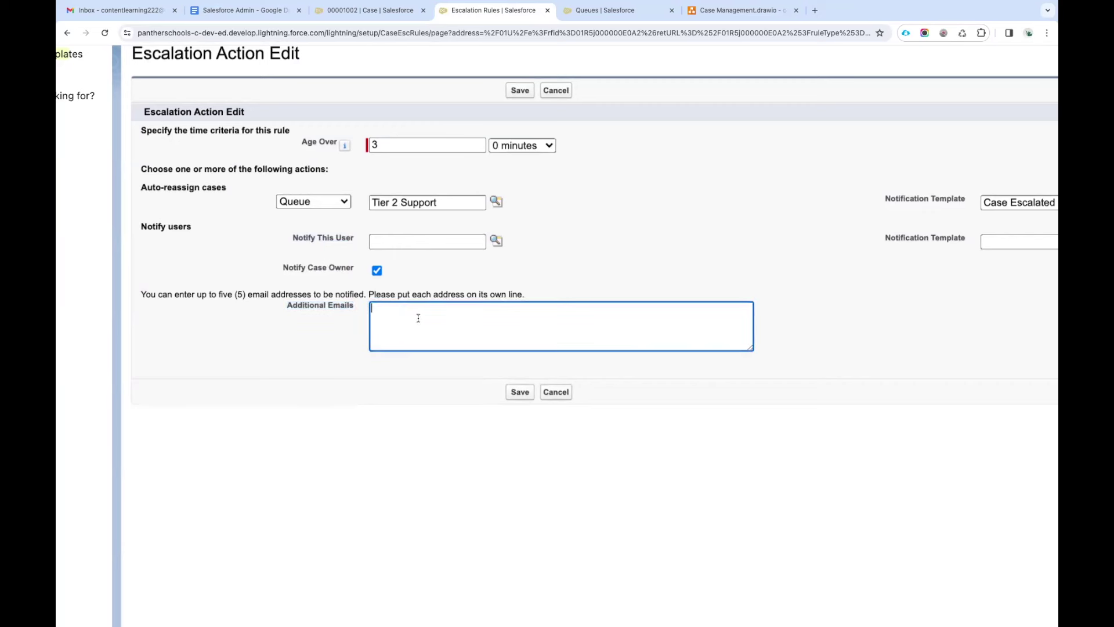
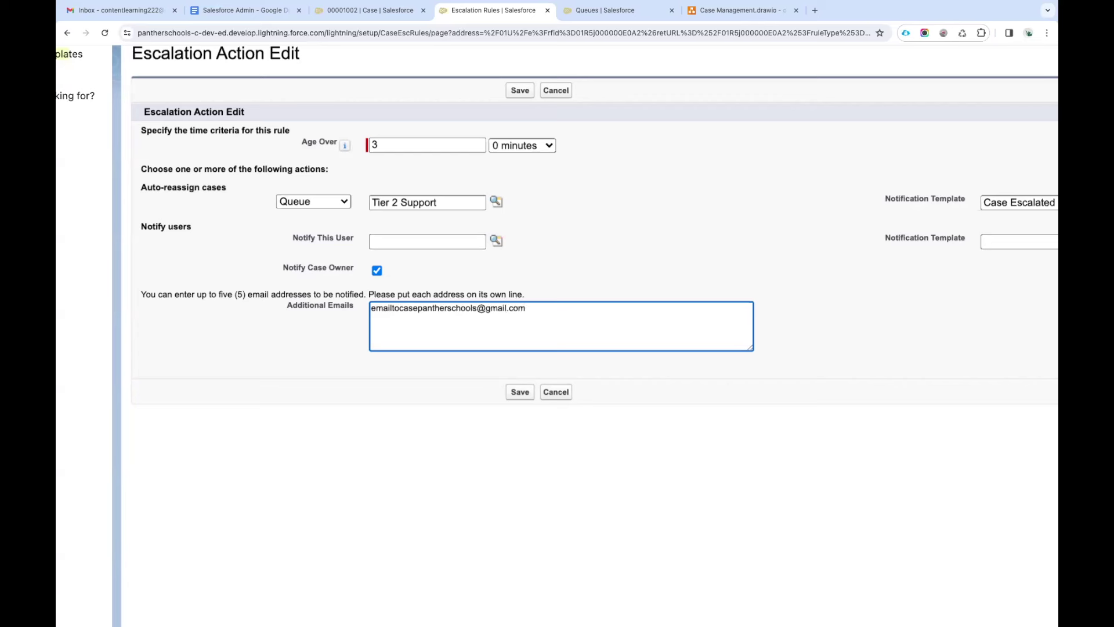
click(432, 369)
drag(526, 308, 330, 312)
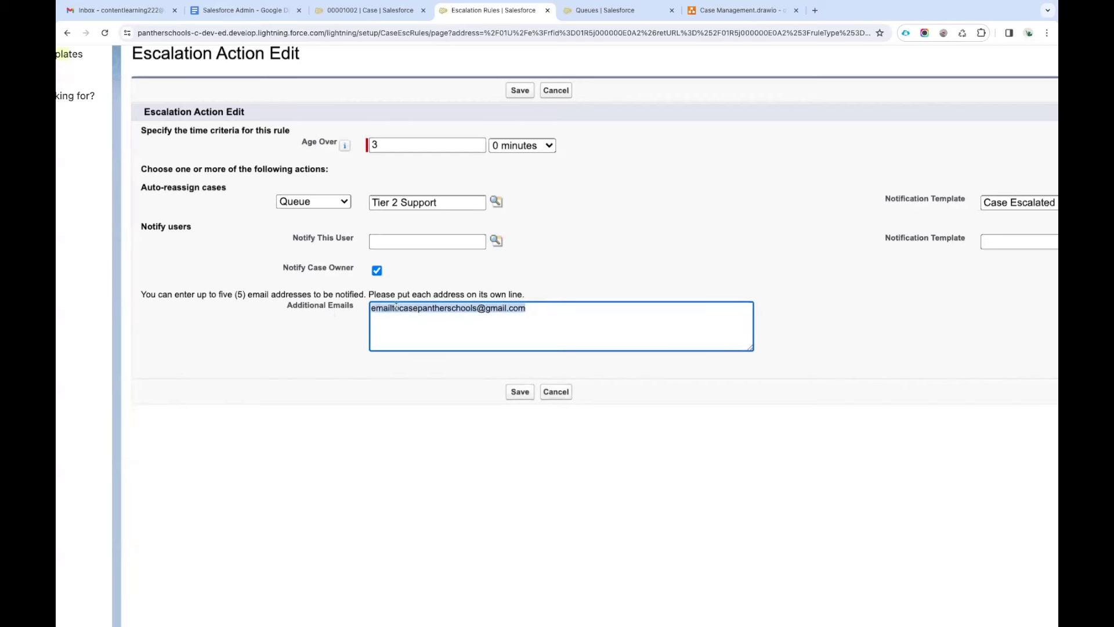
click(552, 313)
drag(534, 308, 327, 309)
click(328, 338)
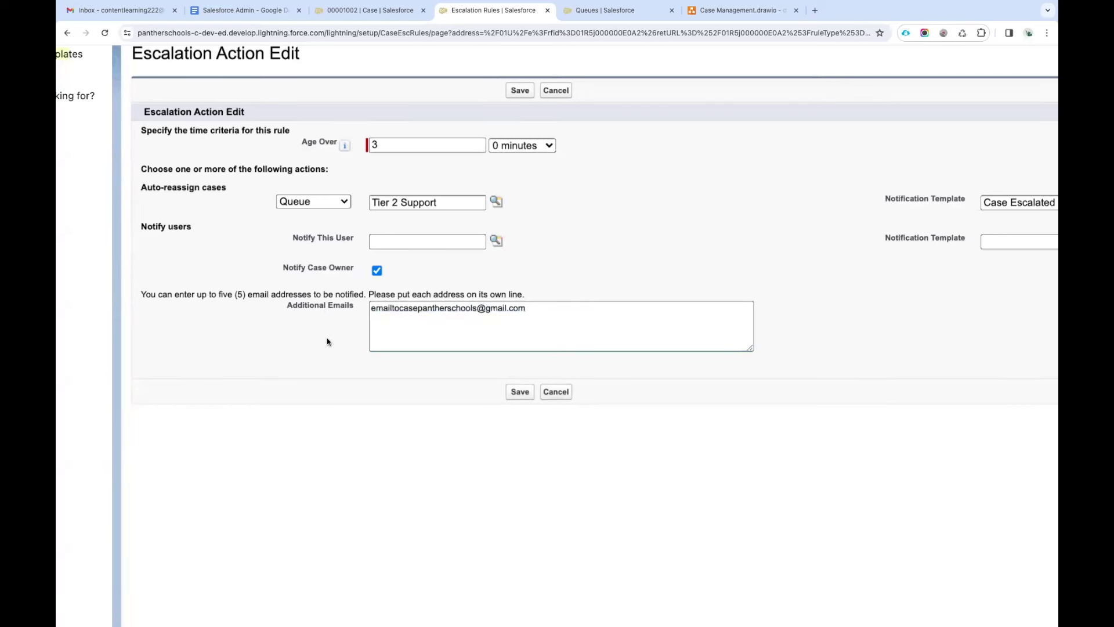
double_click(422, 308)
drag(534, 309, 354, 310)
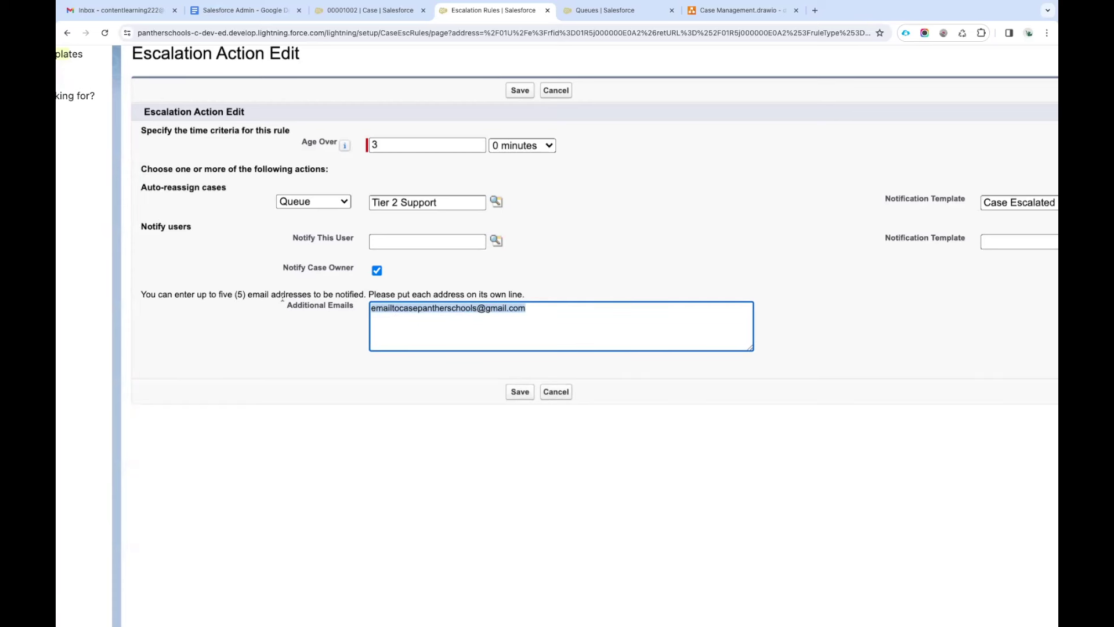
Append a second notification e-mail address and reset the page zoom.
click(531, 308)
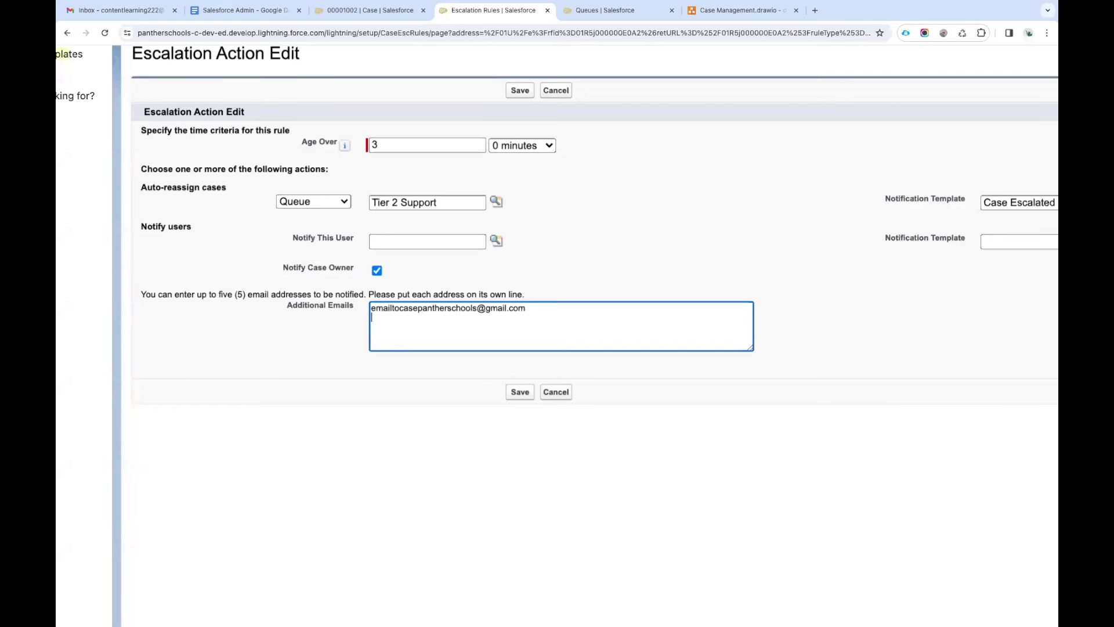
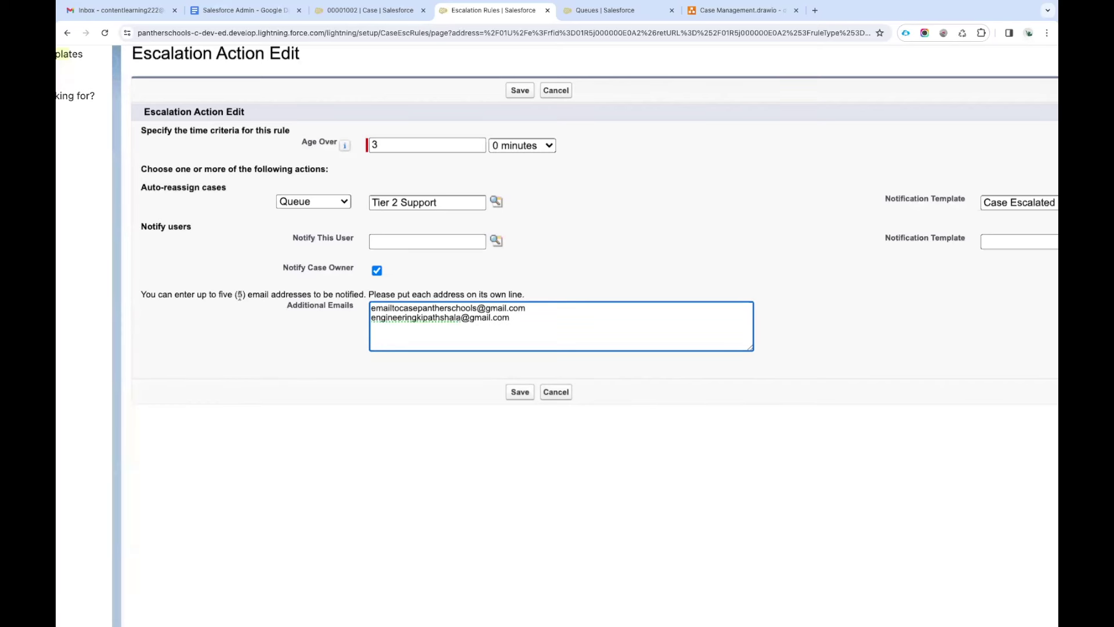
drag(234, 295, 249, 295)
click(453, 308)
key(ctrl+minus)
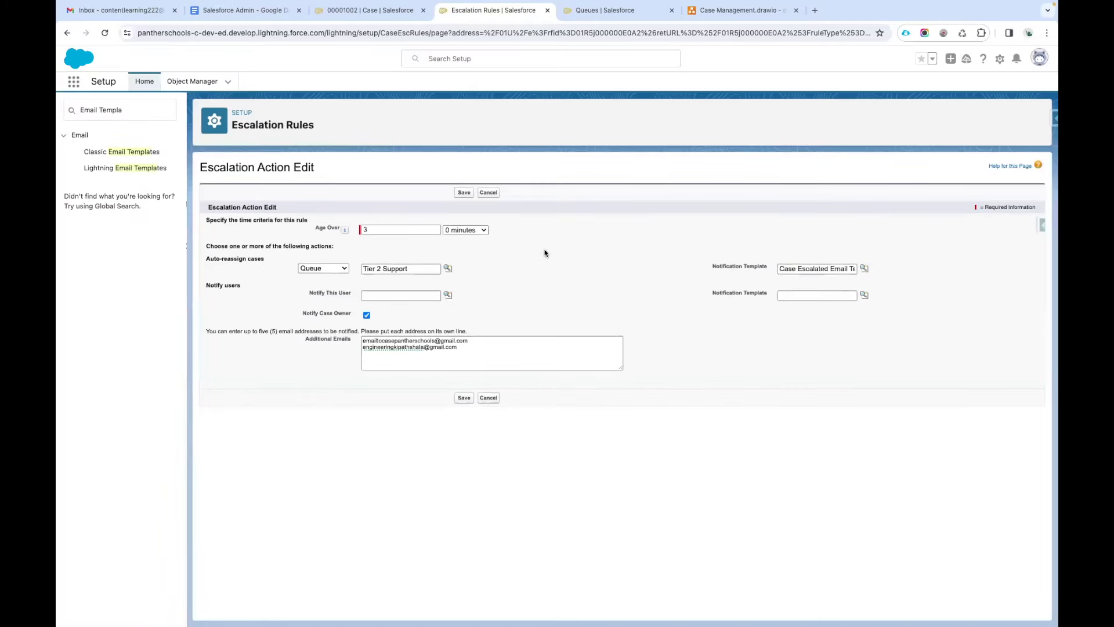
Set the notification template to Case Escalated Email Template and save the 3-hour escalation action.
click(462, 195)
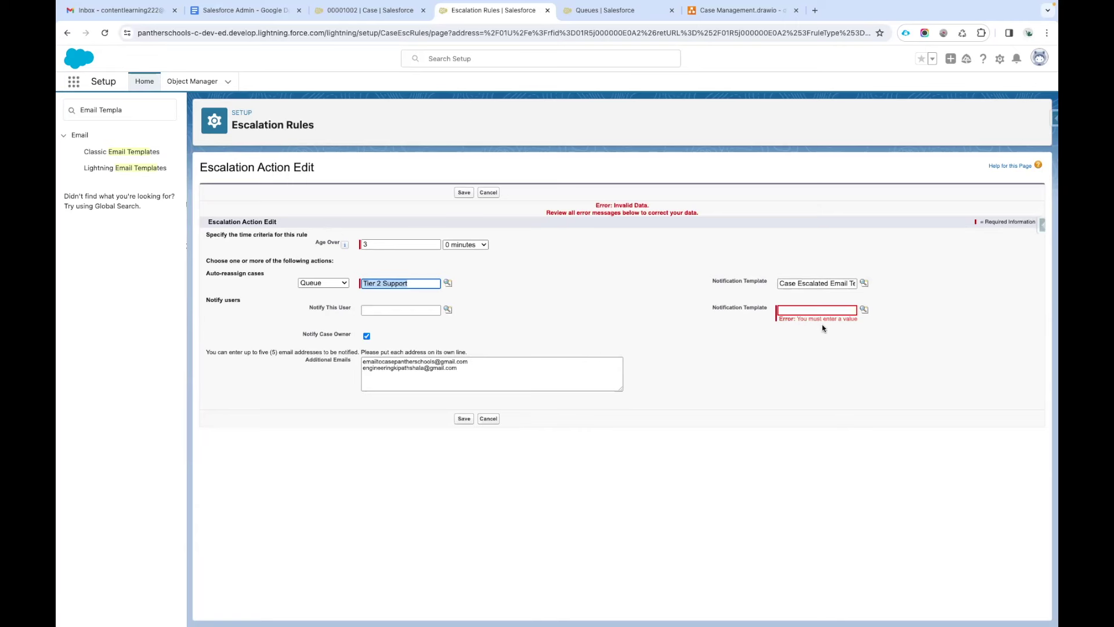
click(865, 309)
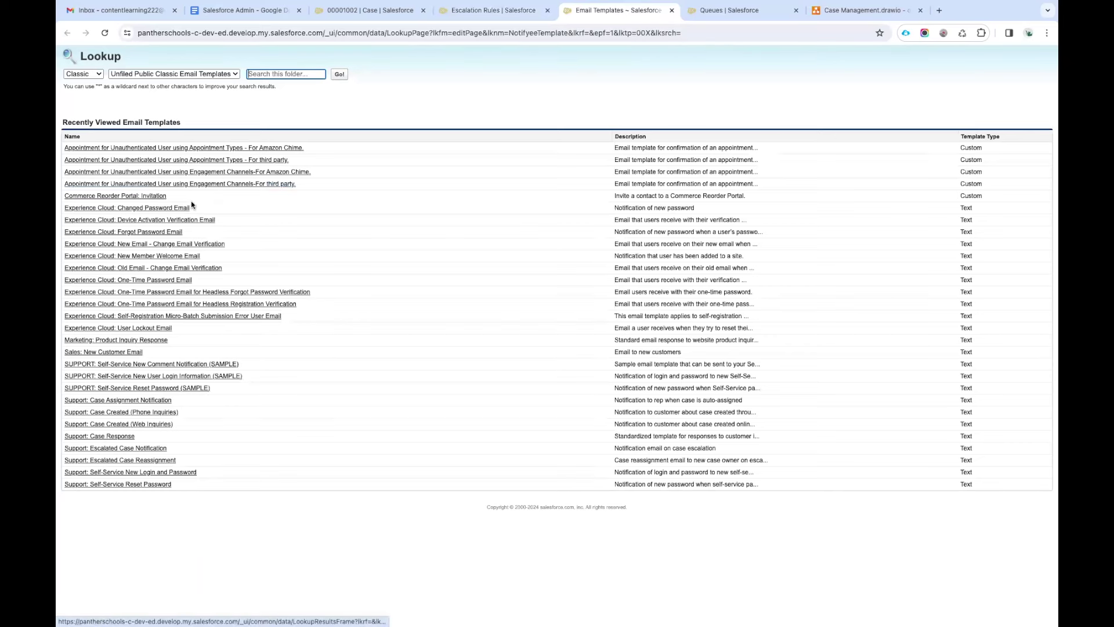
click(162, 75)
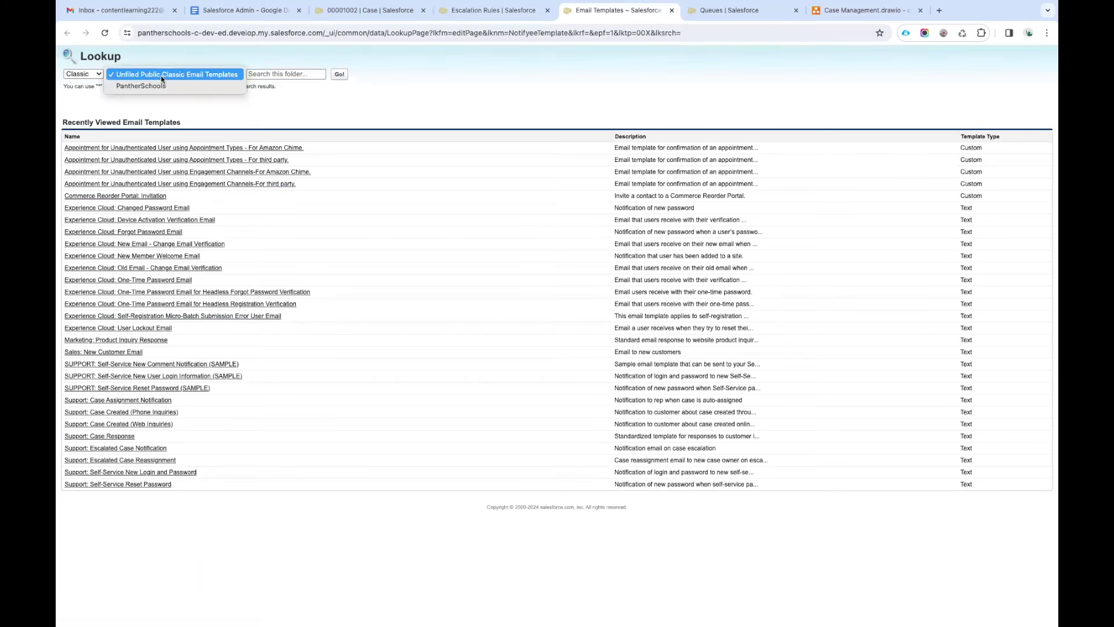
click(157, 85)
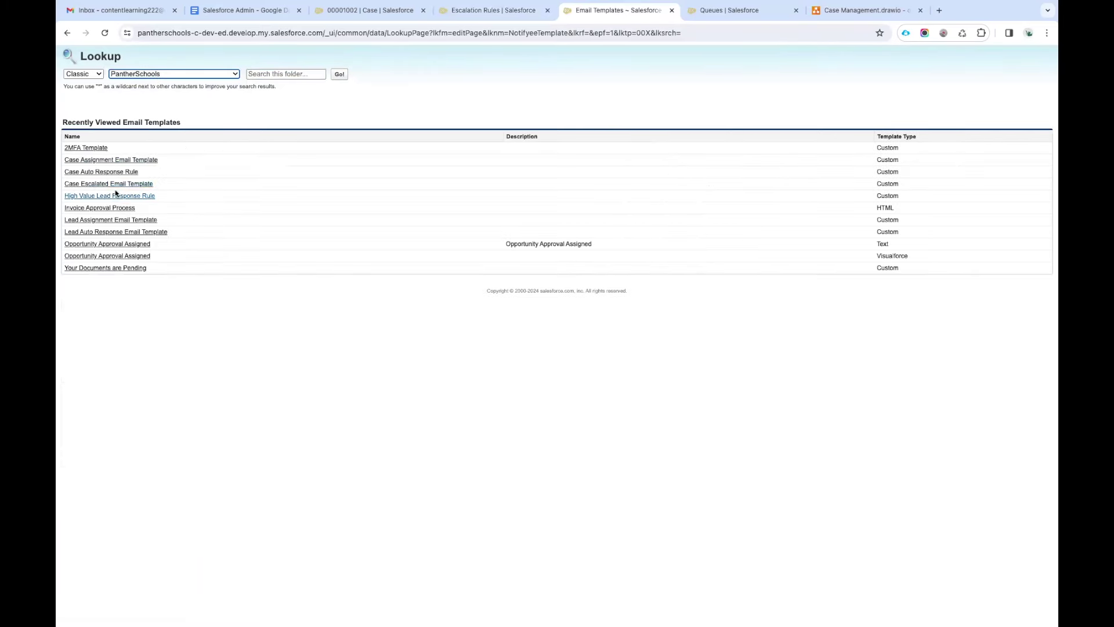
click(110, 184)
drag(461, 371, 344, 349)
triple_click(428, 366)
key(Right)
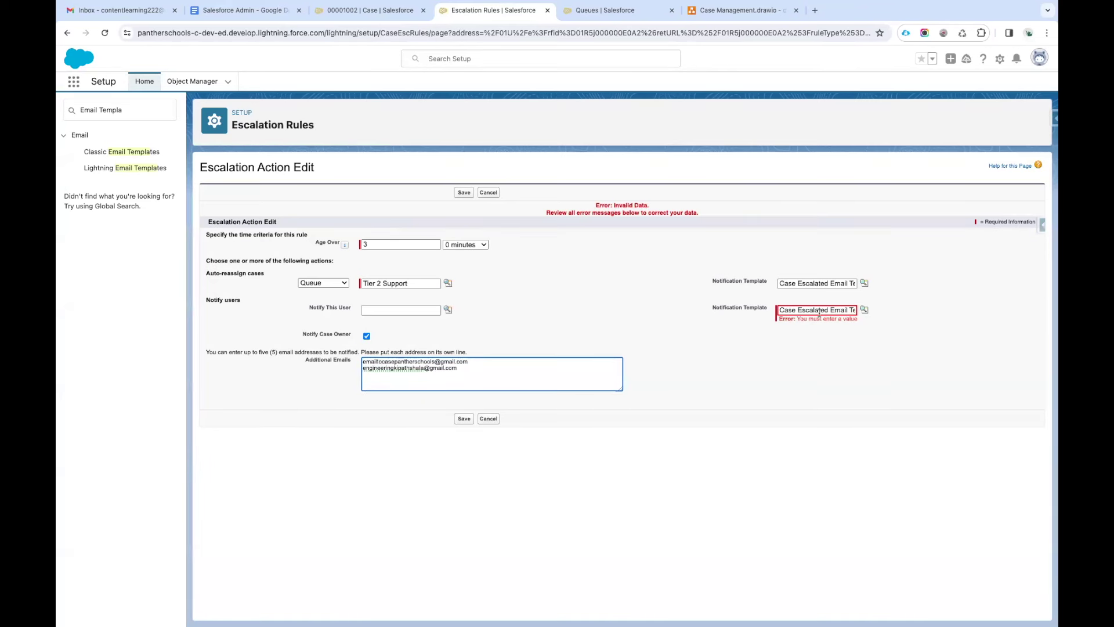
click(465, 193)
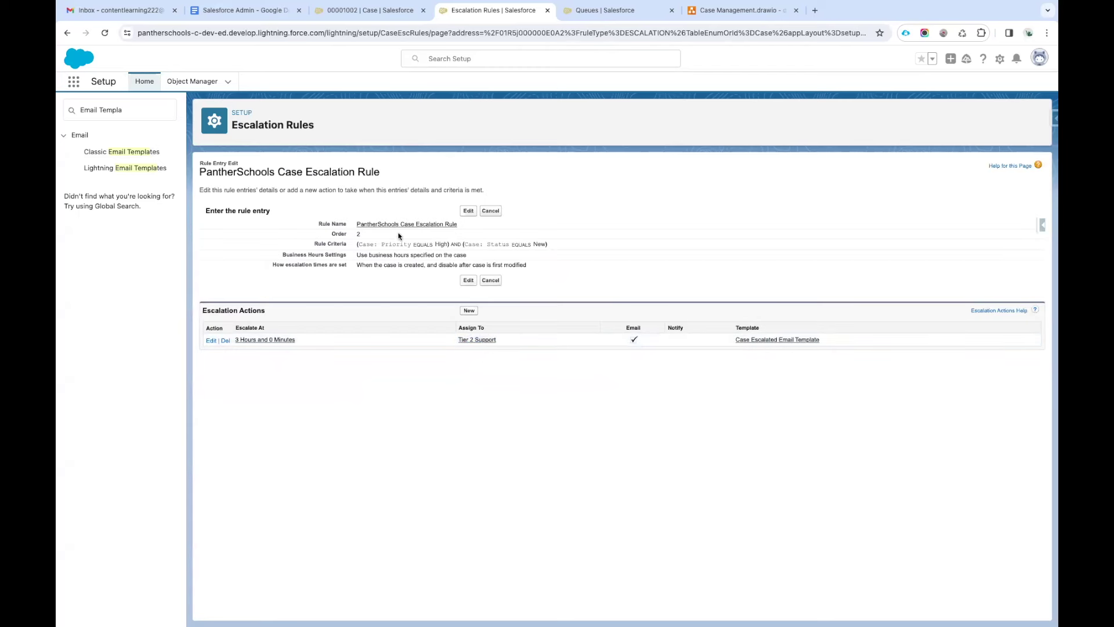
Screenshot the PantherSchools Case Escalation Rule detail page with both rule entries.
click(401, 226)
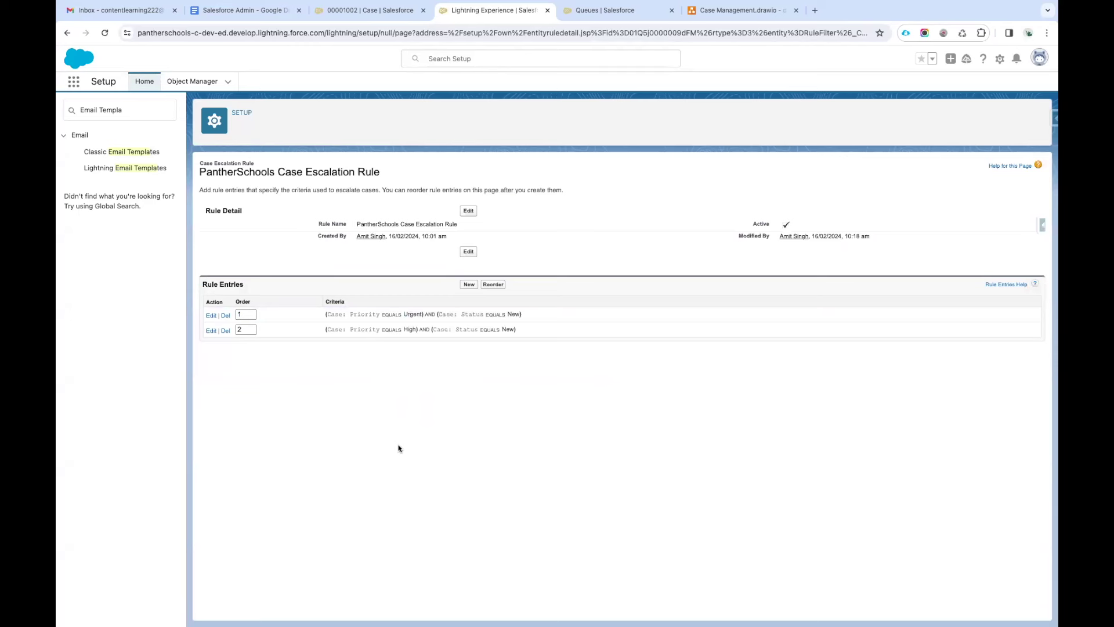
key(super+shift+4)
drag(190, 152, 1050, 404)
click(241, 10)
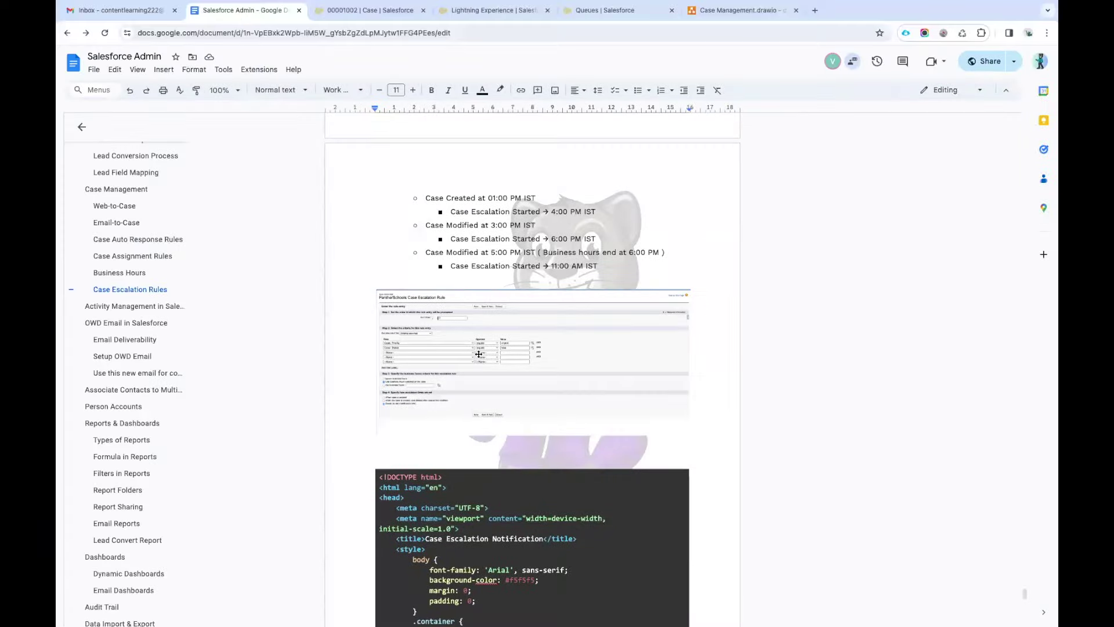
Paste the escalation rule screenshot above the HTML code image in the notes.
click(420, 446)
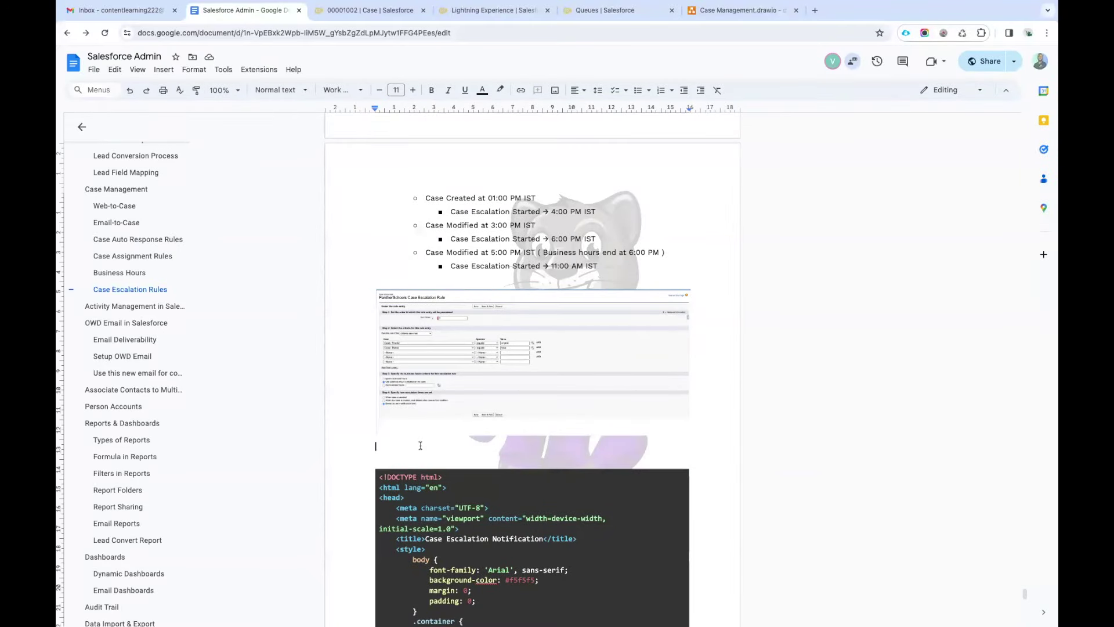
key(ctrl+v)
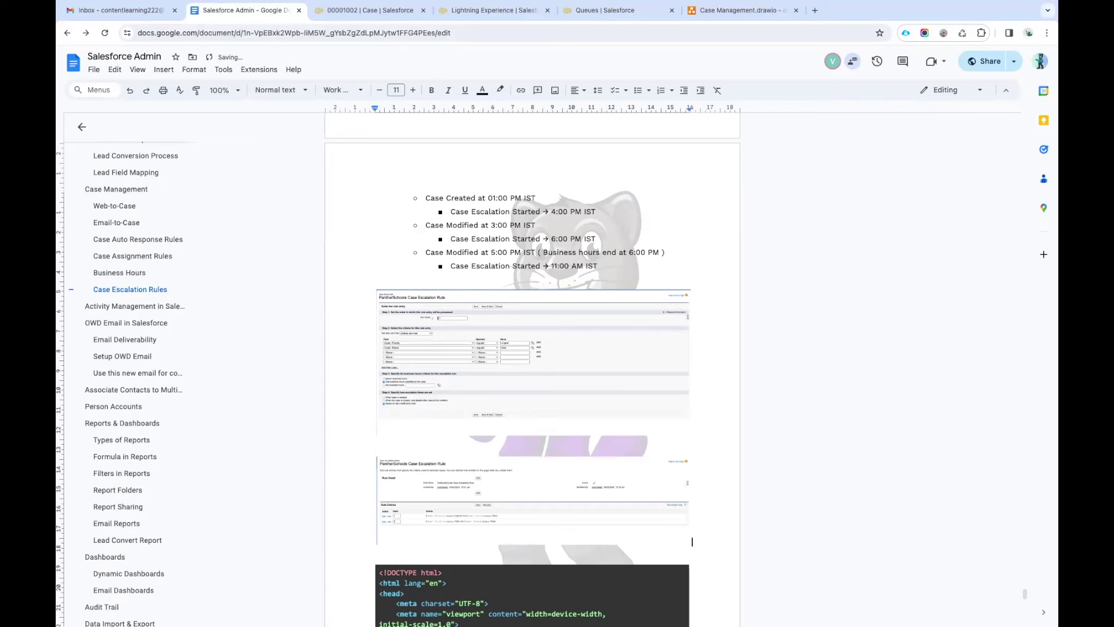
Delete the existing wiring case record.
click(391, 19)
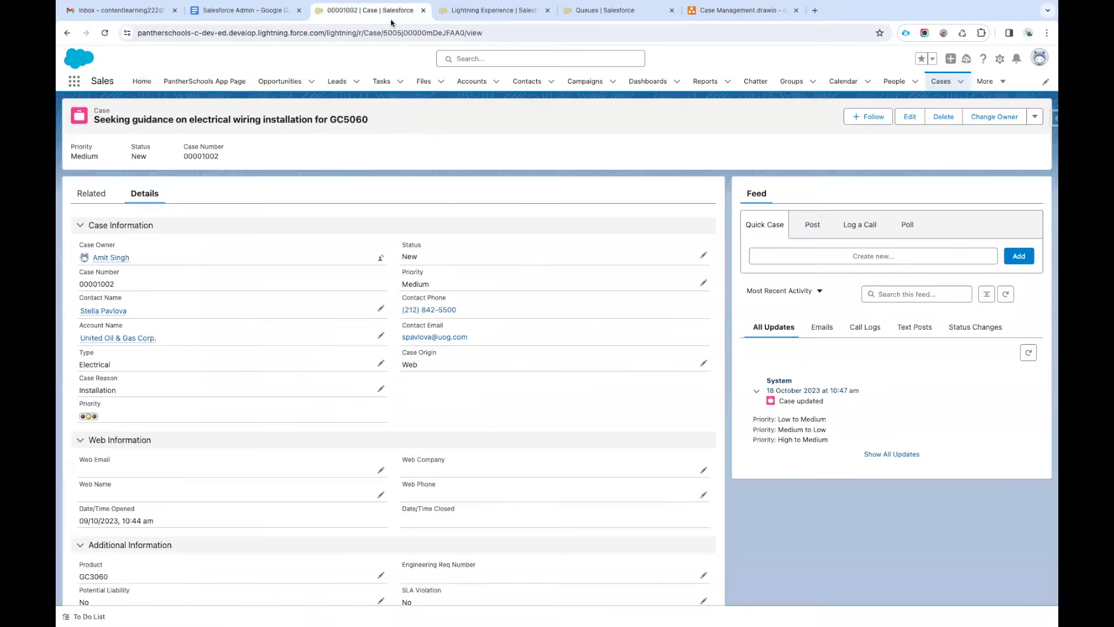
click(104, 33)
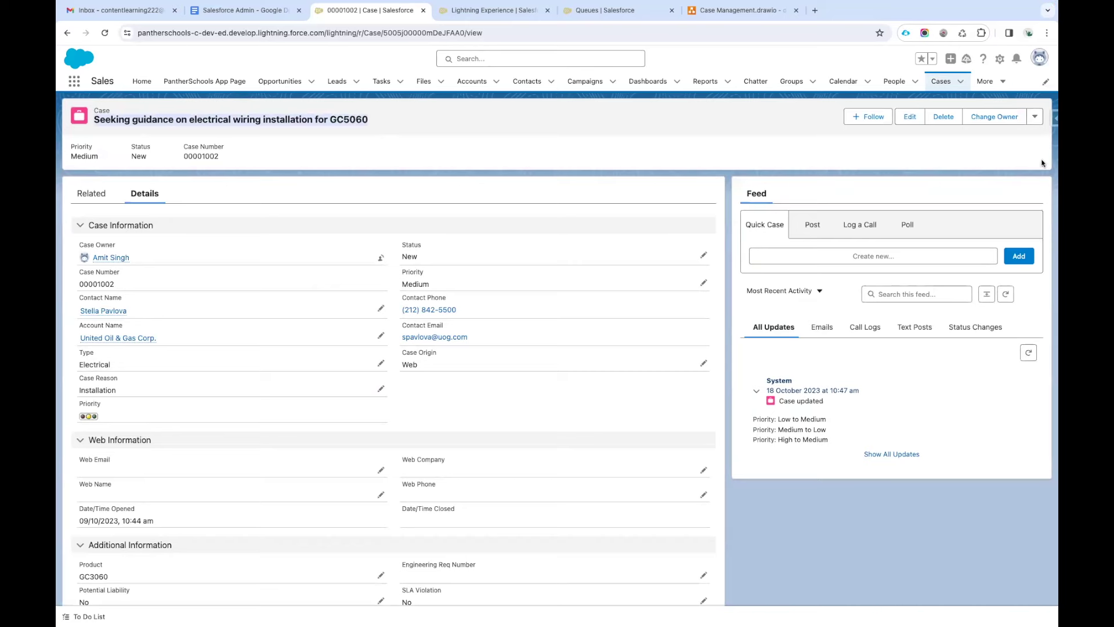
click(1035, 117)
click(943, 116)
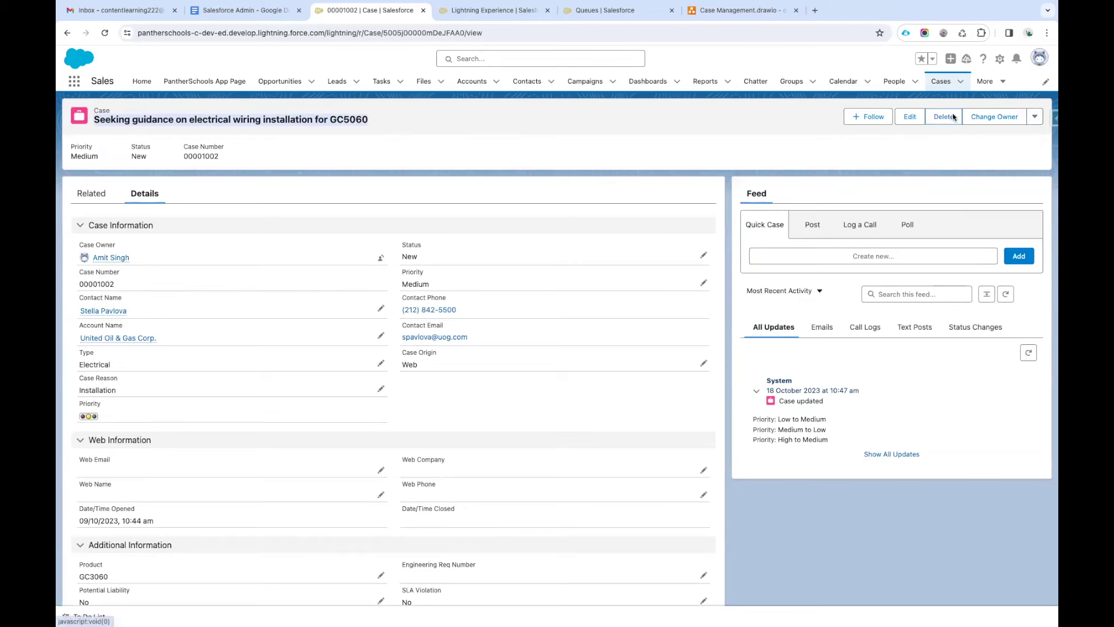
click(647, 356)
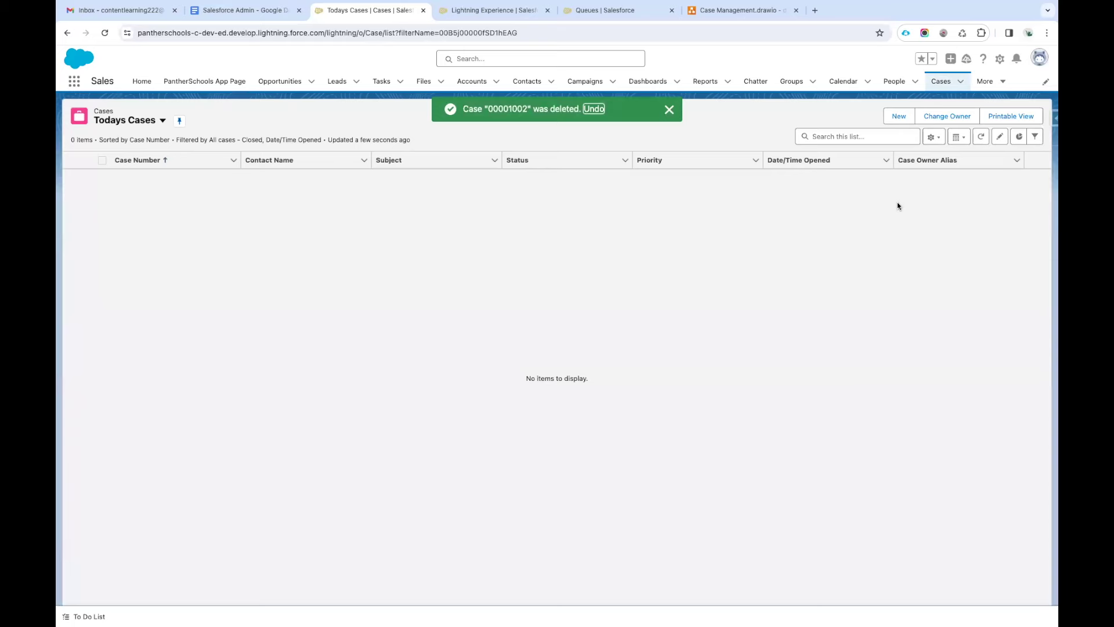
Start a new case with Urgent priority, Email origin and the chosen contact.
click(899, 116)
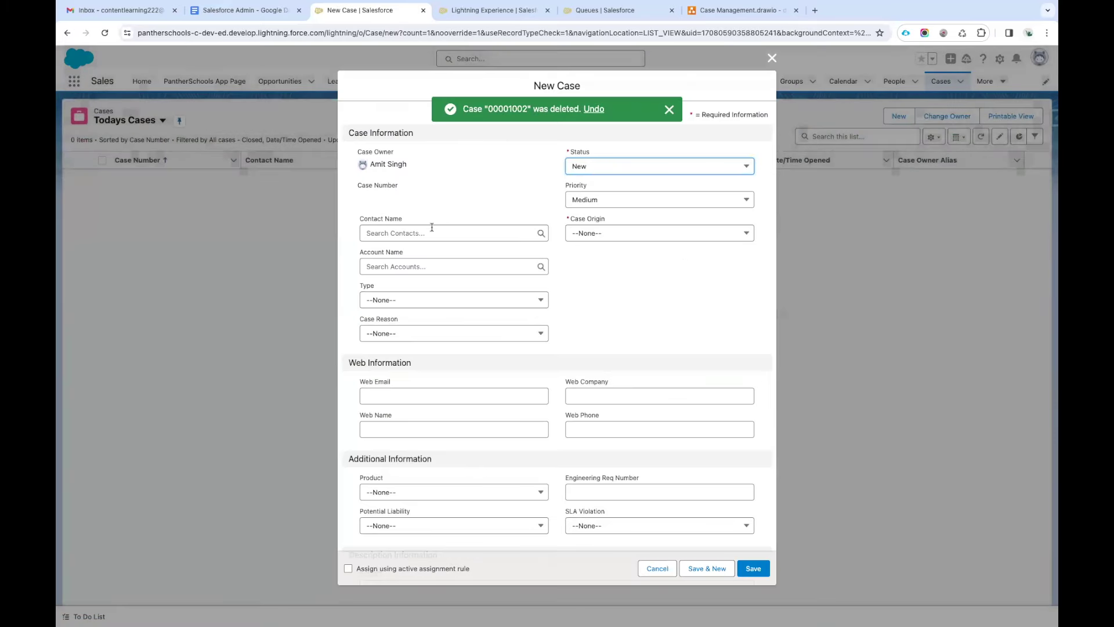
click(604, 200)
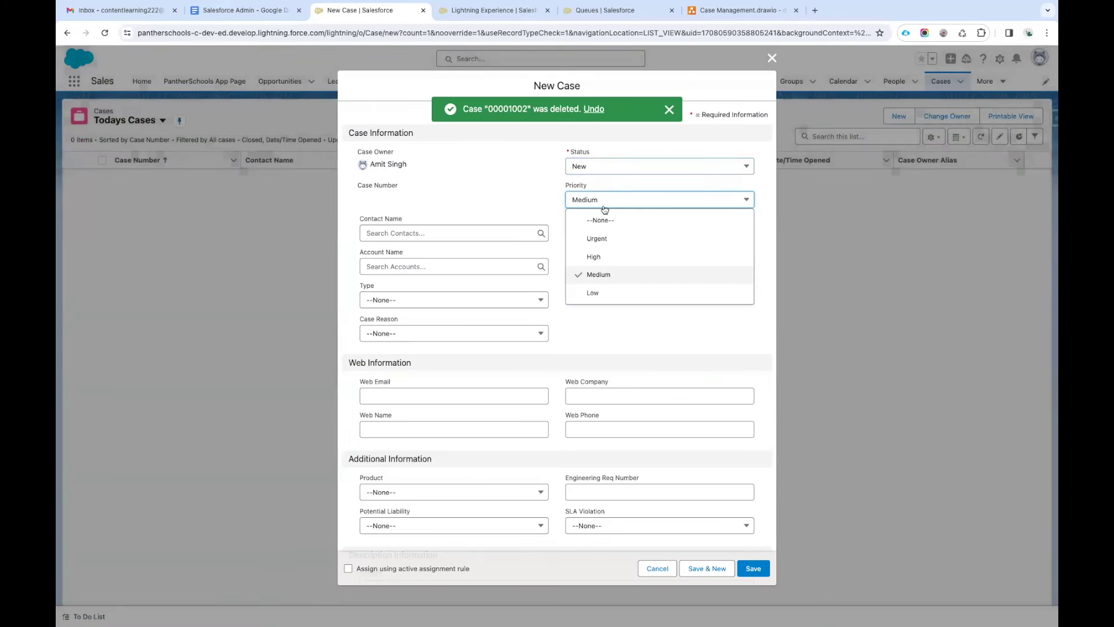
click(614, 243)
click(597, 235)
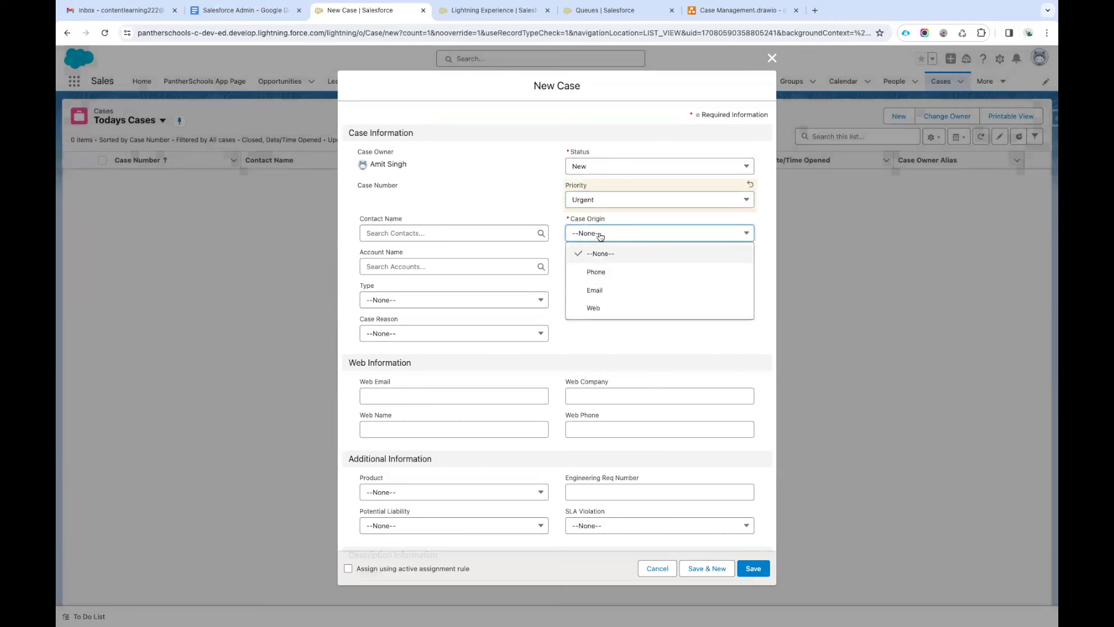
click(607, 284)
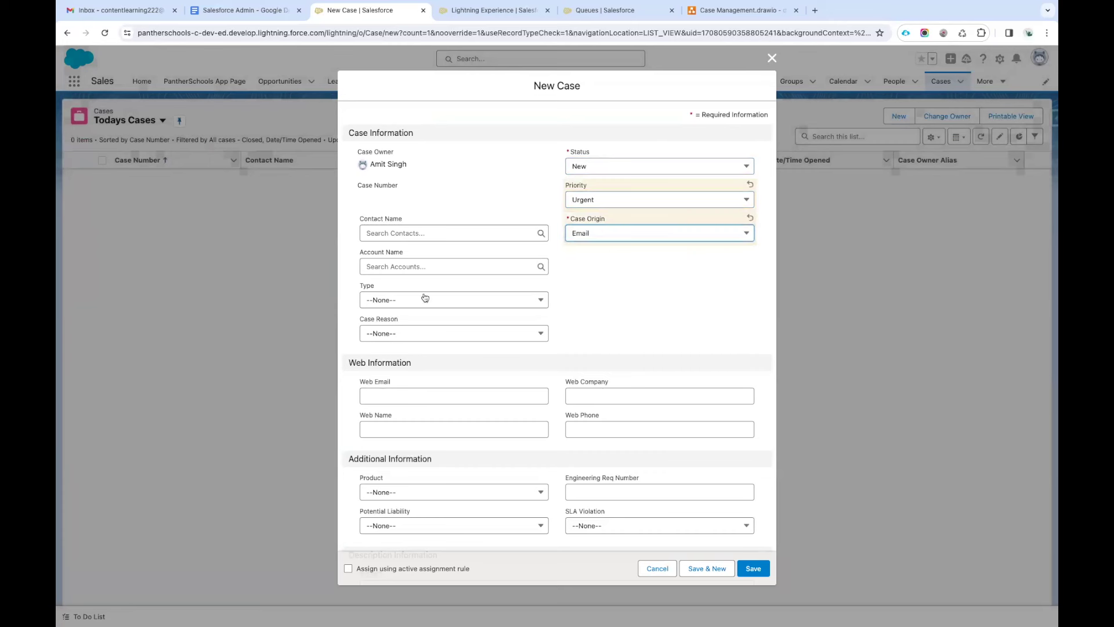
click(414, 230)
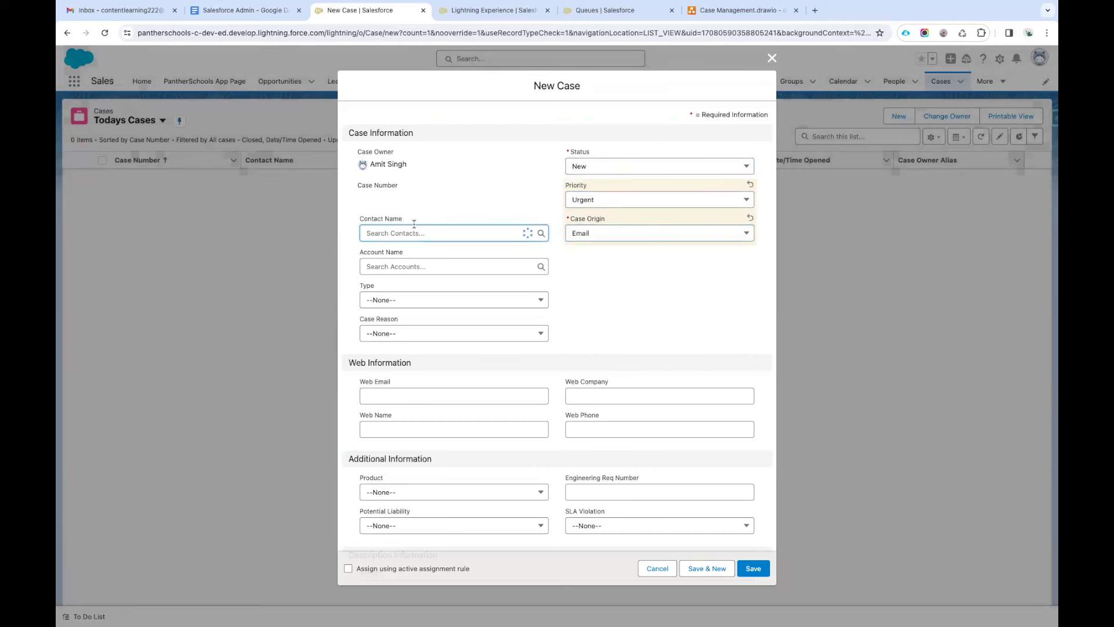
click(421, 270)
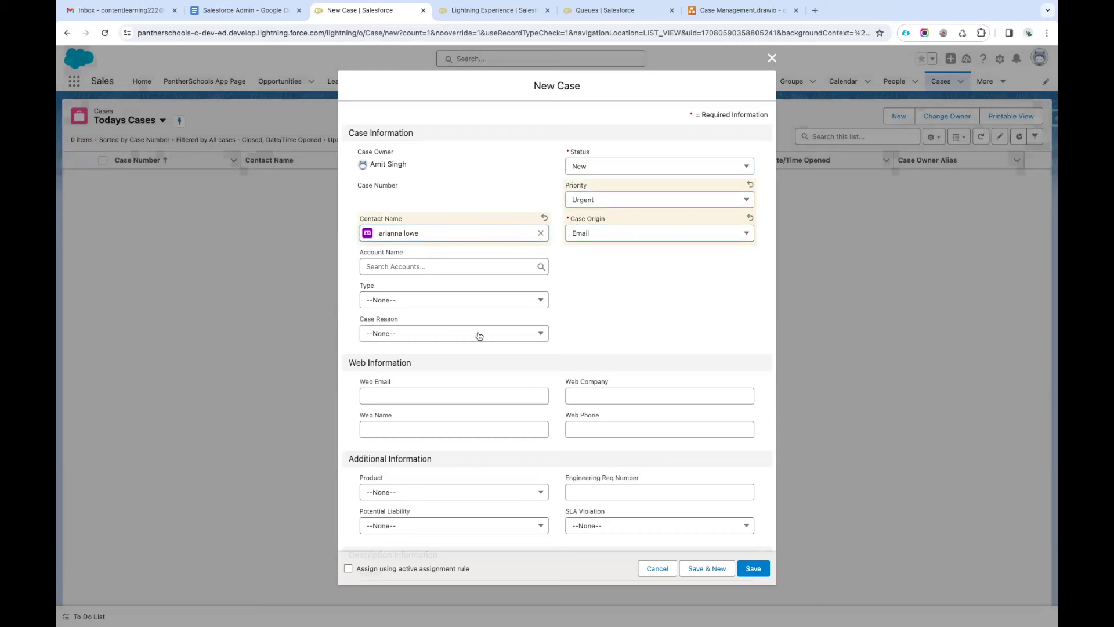
Set product GC1060, potential liability Yes and SLA violation No.
scroll(481, 331, down, 3)
click(463, 349)
click(438, 406)
click(441, 383)
click(406, 422)
click(612, 389)
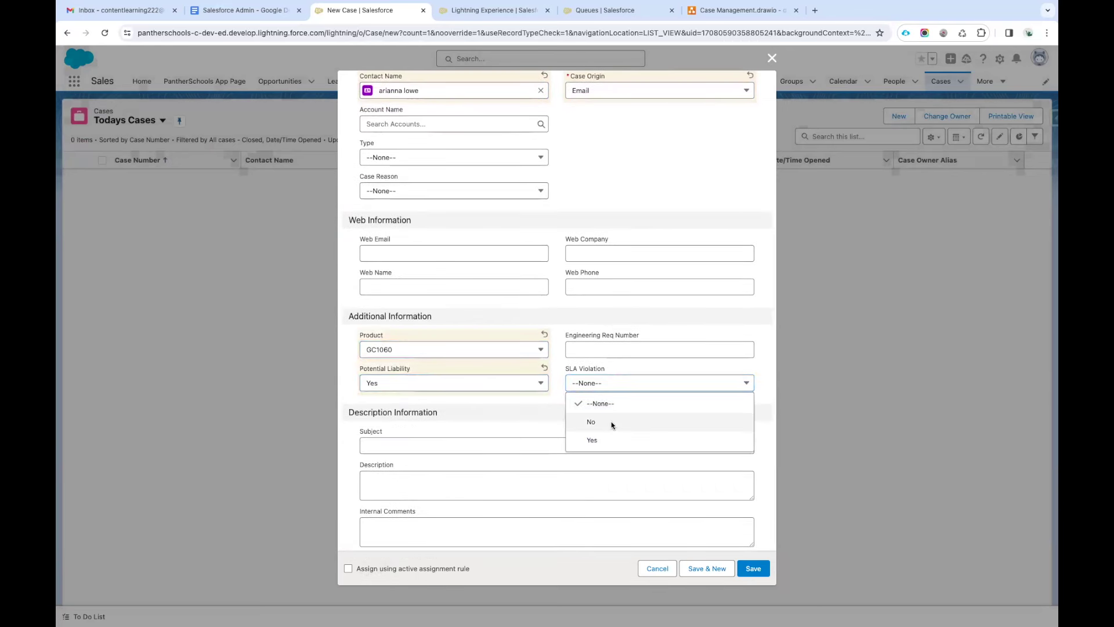
click(611, 421)
Paste the wiring guidance sentence as subject and description, apply the assignment rule, and save.
click(445, 435)
text(Seeking guidance on electrical wiring installation for GC5060)
click(408, 474)
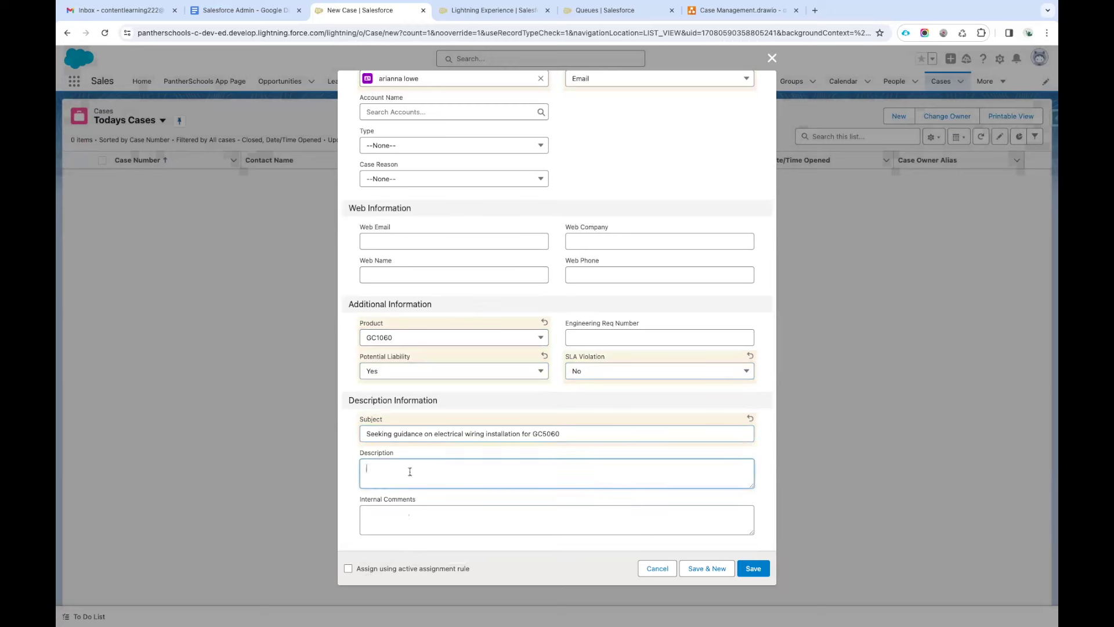
text(Seeking guidance on electrical wiring installation for GC5060)
click(408, 518)
triple_click(495, 462)
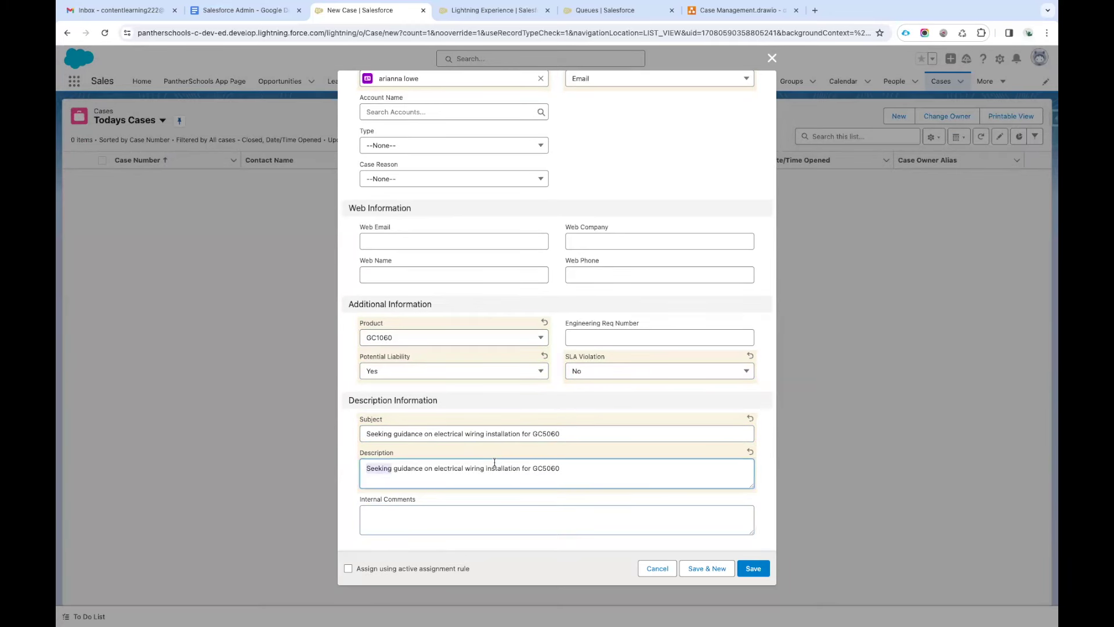
click(522, 562)
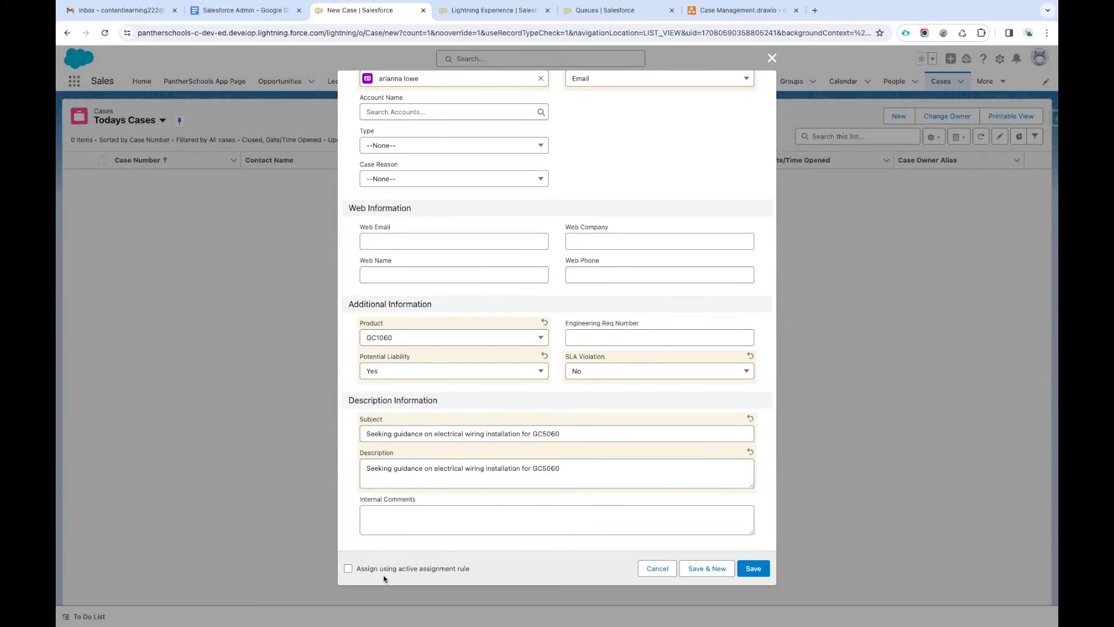
click(348, 571)
scroll(532, 405, up, 3)
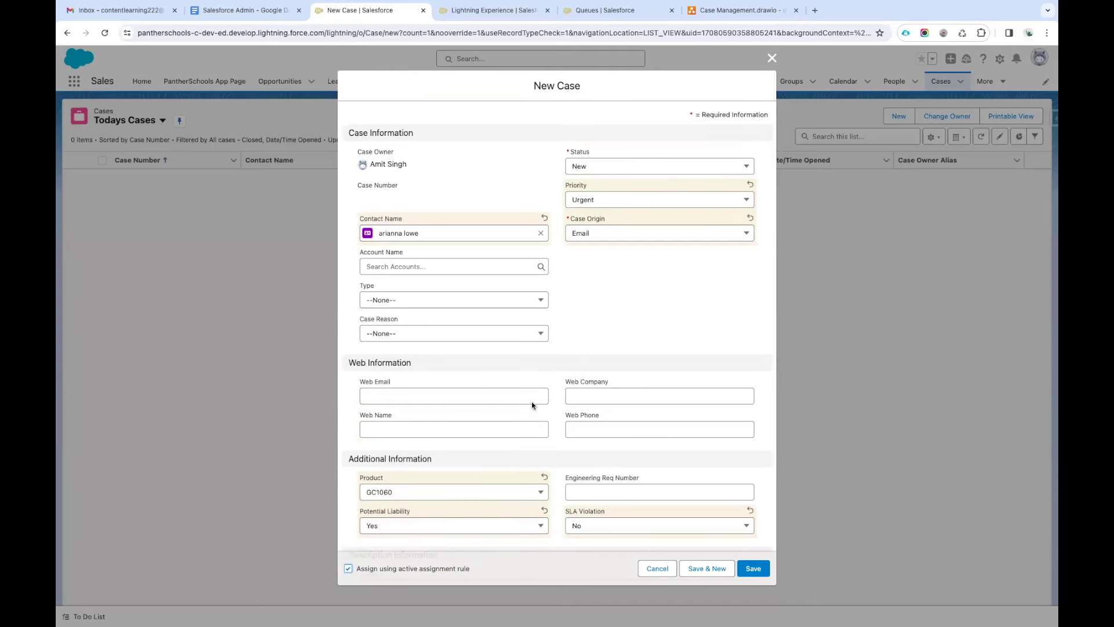
click(497, 10)
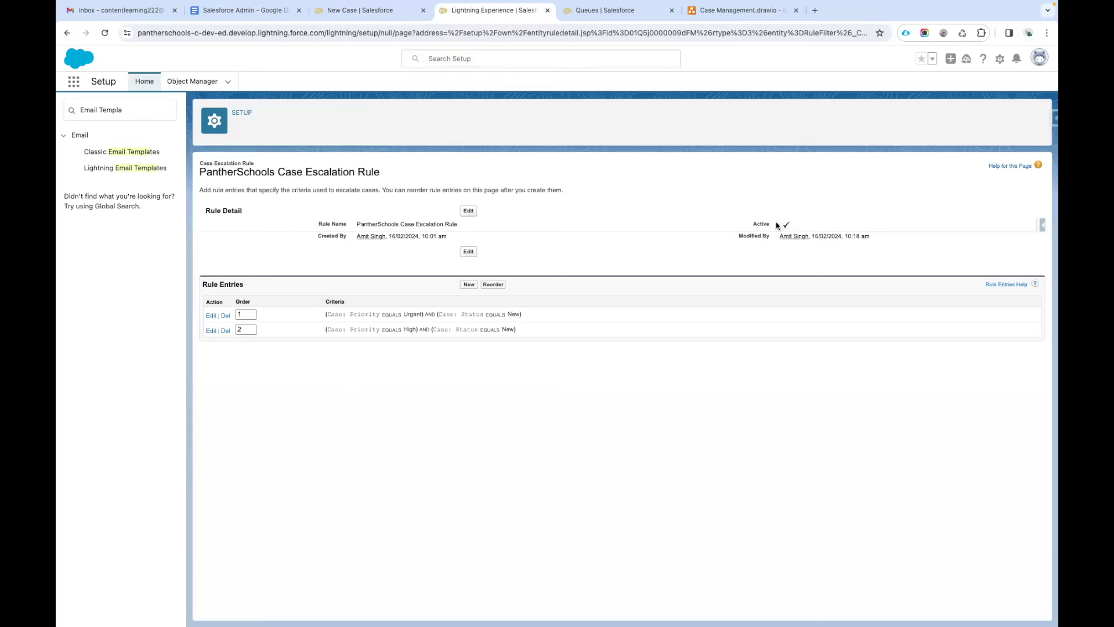
click(371, 11)
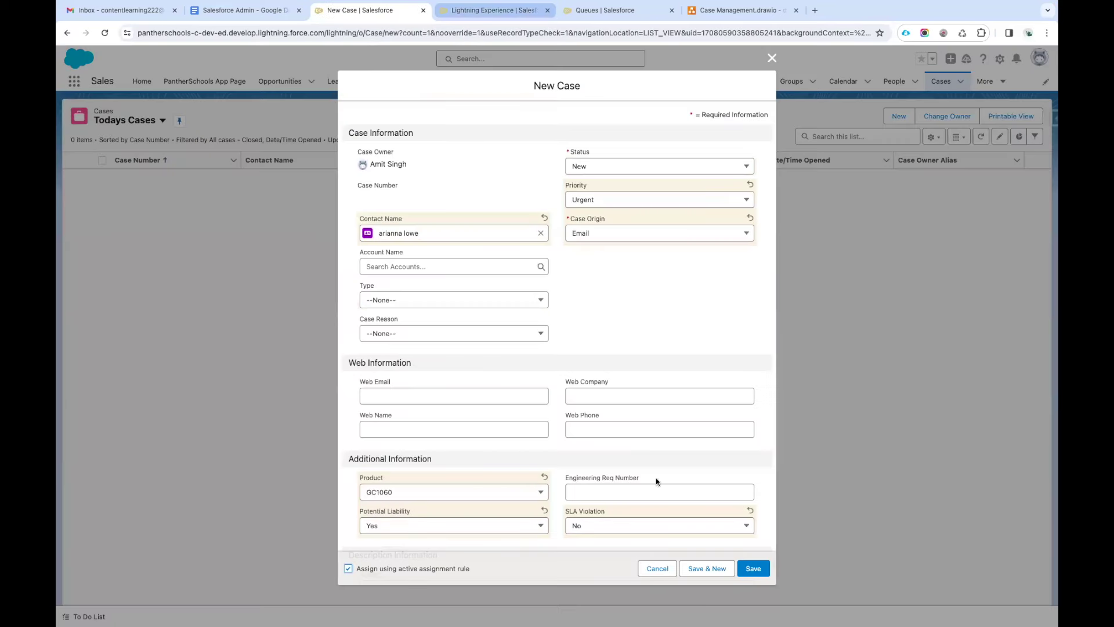
click(753, 571)
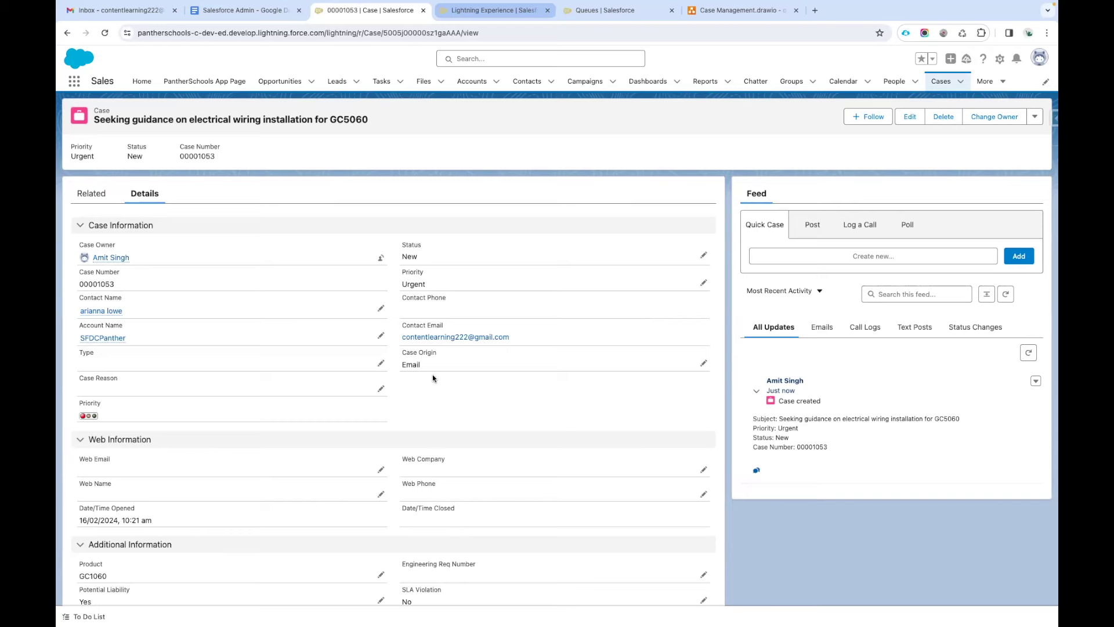
Review the new case's related lists and details, then return to the escalation rule page.
scroll(433, 378, down, 5)
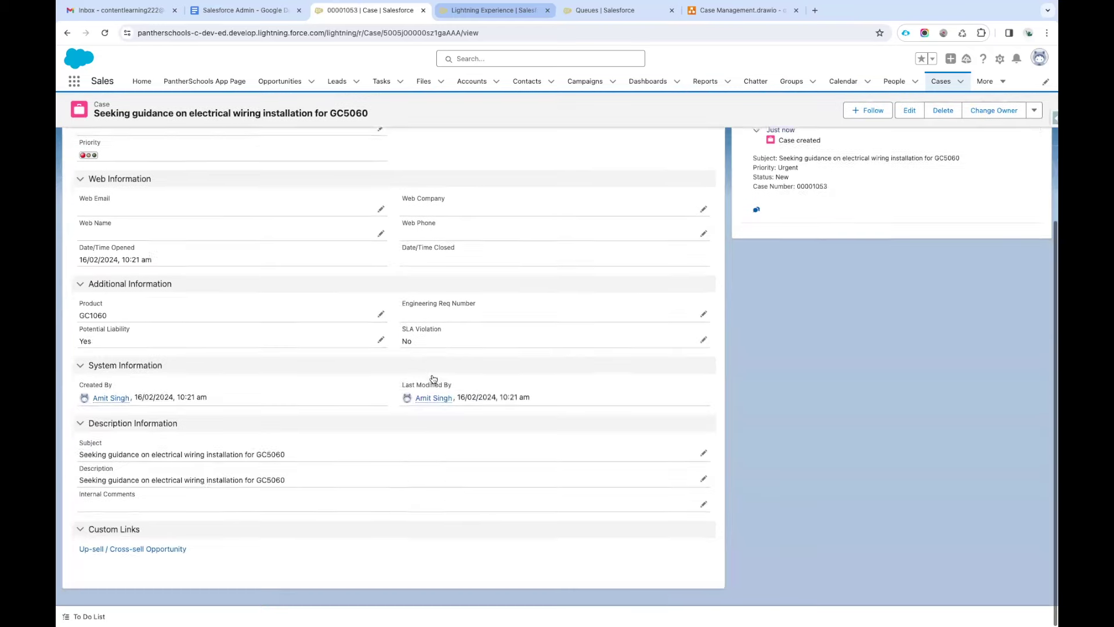
scroll(433, 374, up, 10)
click(92, 193)
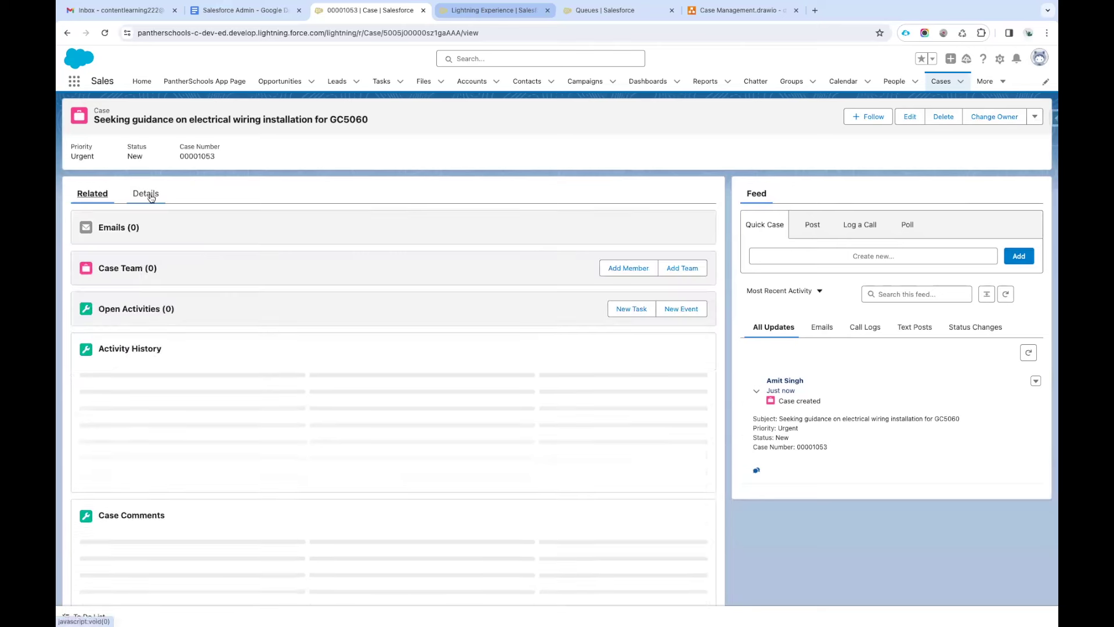
click(150, 195)
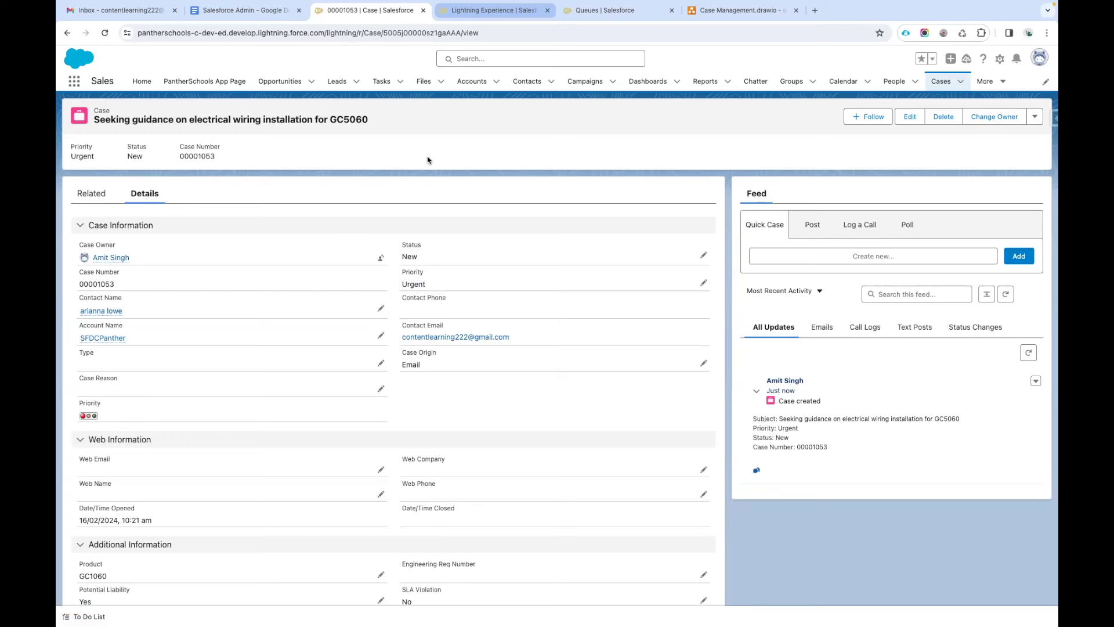
click(498, 16)
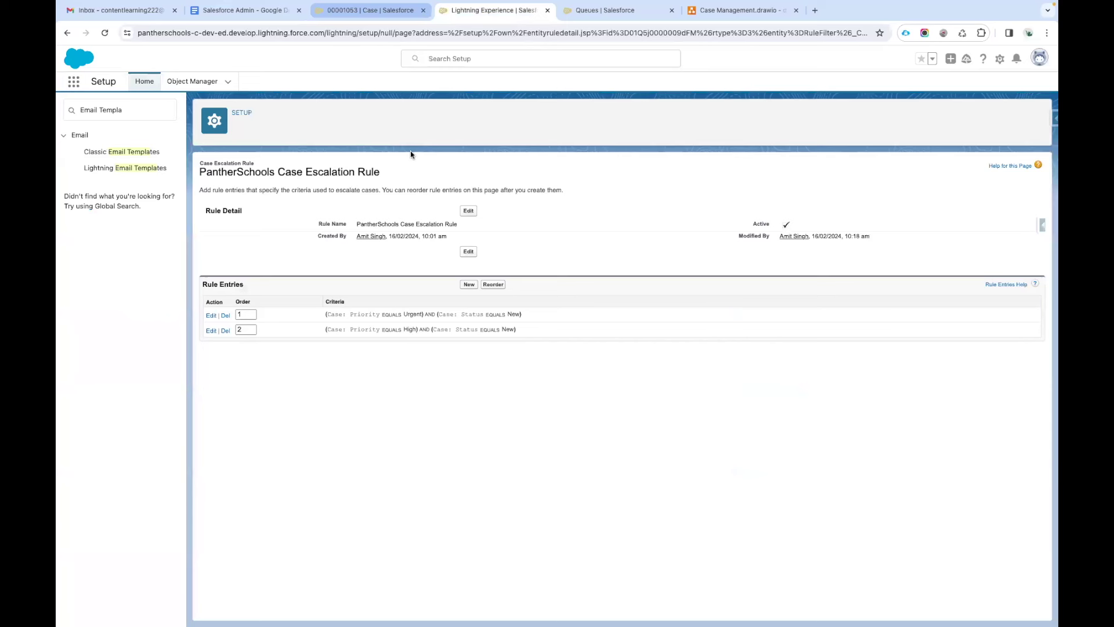
Replace the Quick Find text with 'Case Esca' and open Monitoring > Case Escalations.
click(134, 110)
key(ctrl+a)
key(BackSpace)
text(Cas)
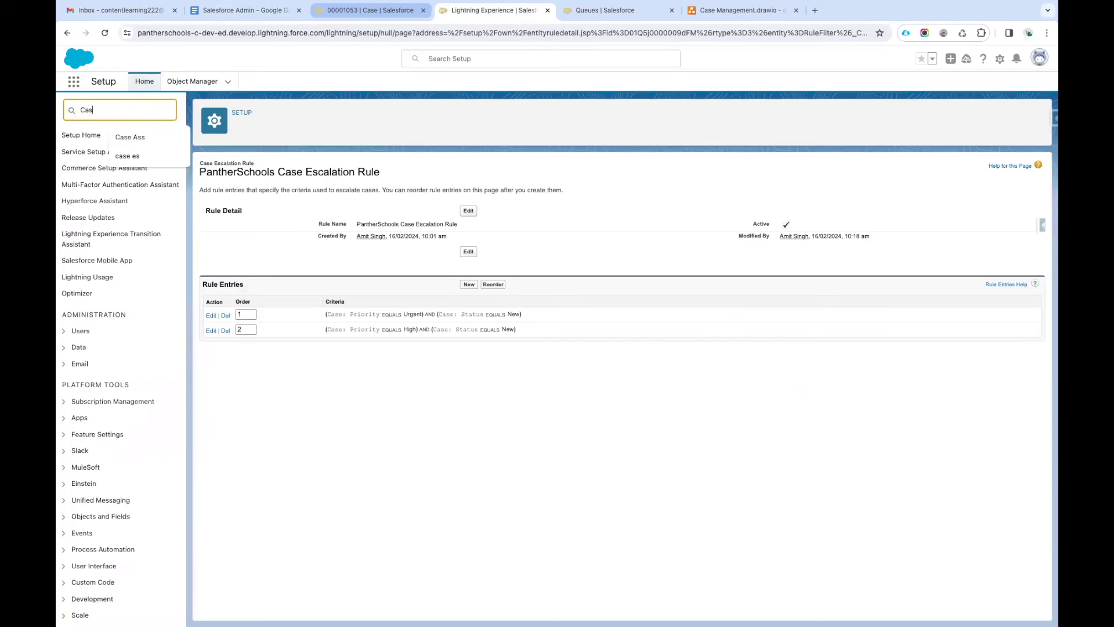
text(e Esca)
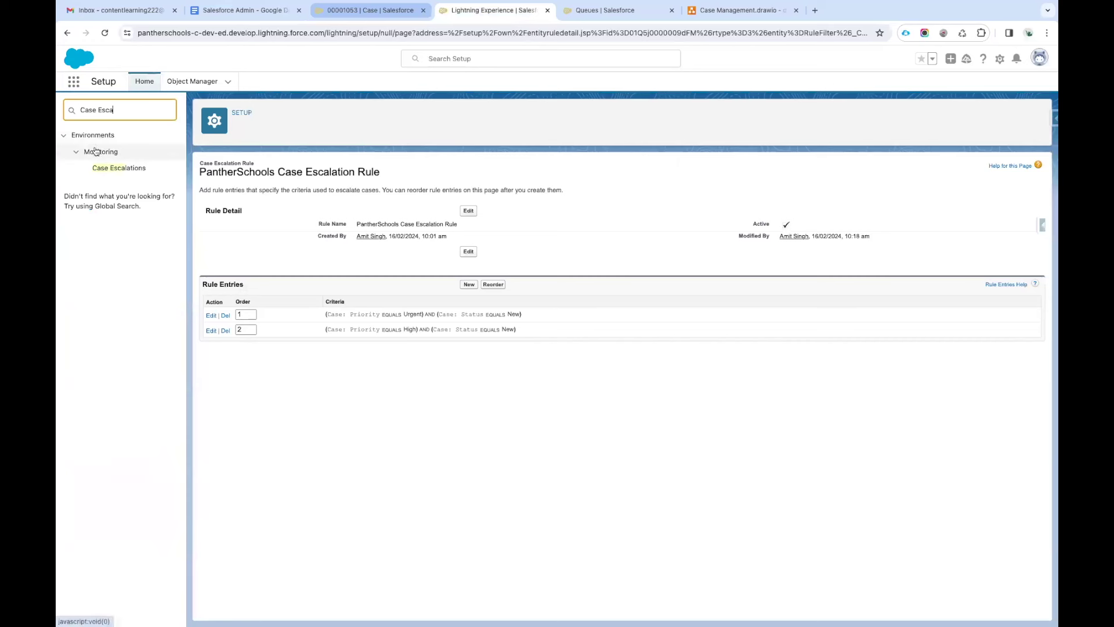
click(125, 169)
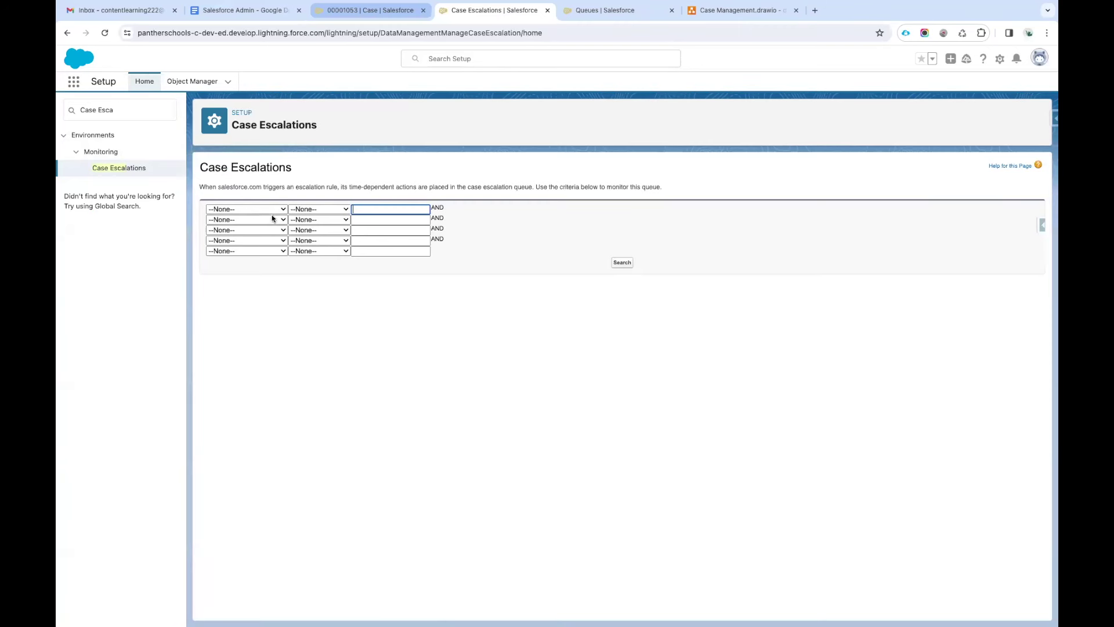
Search the escalation queue and check case 00001053's opened time of 10:21.
click(622, 262)
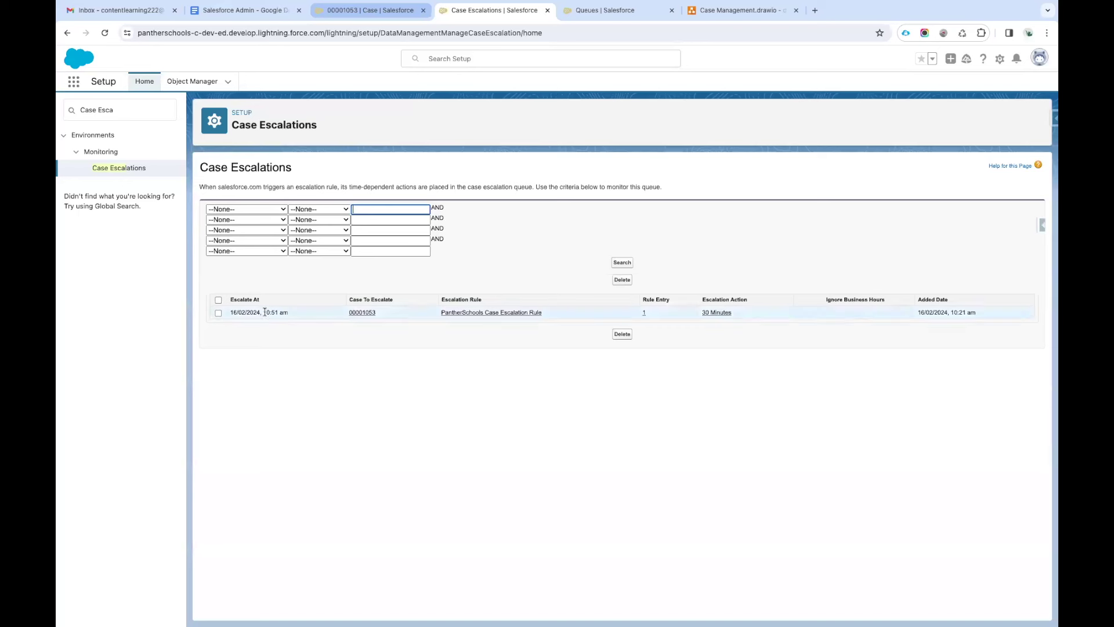
click(218, 312)
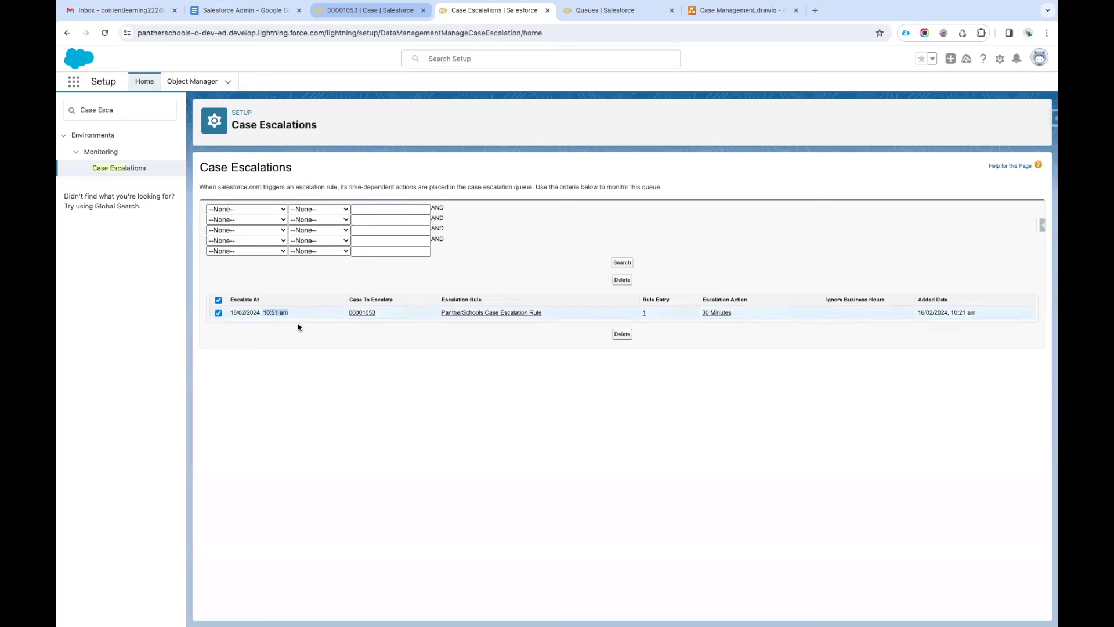
click(218, 300)
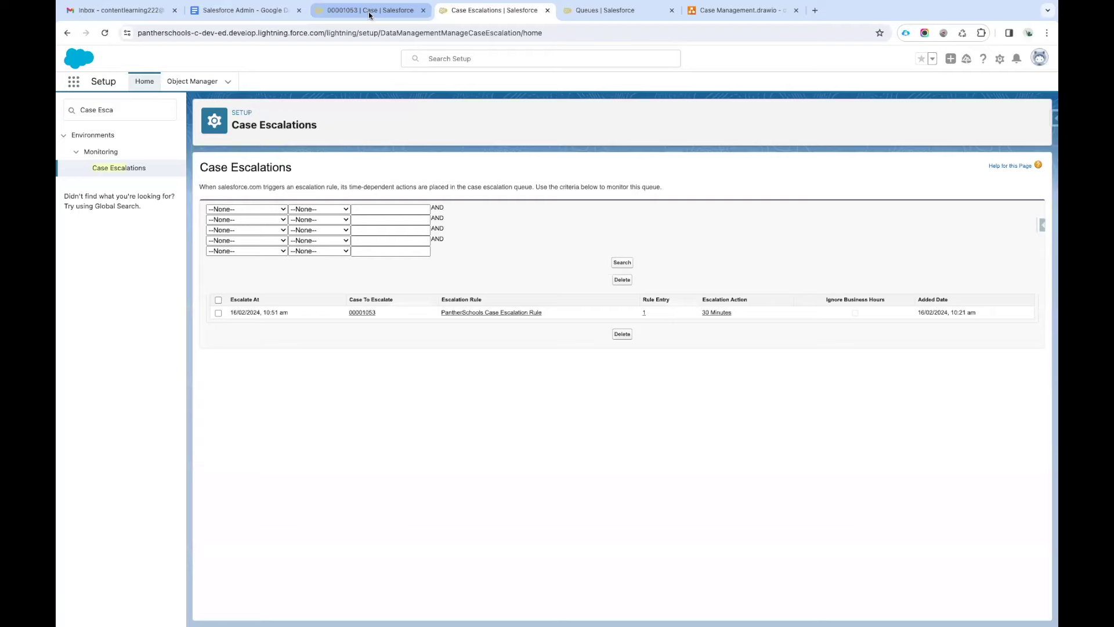
click(370, 10)
scroll(399, 334, down, 5)
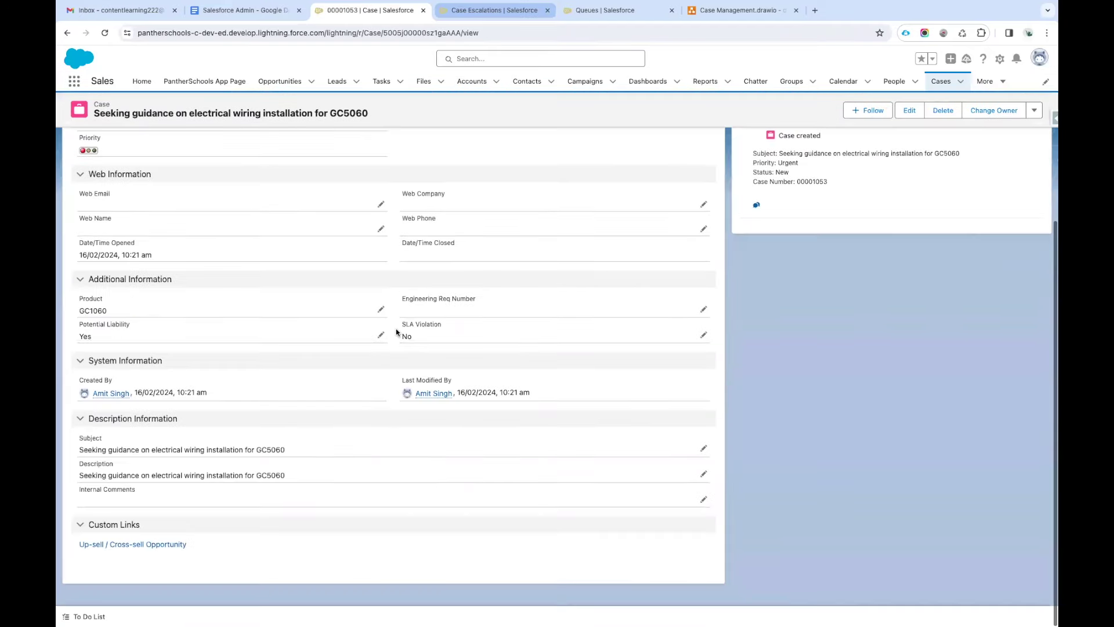
drag(140, 271, 122, 271)
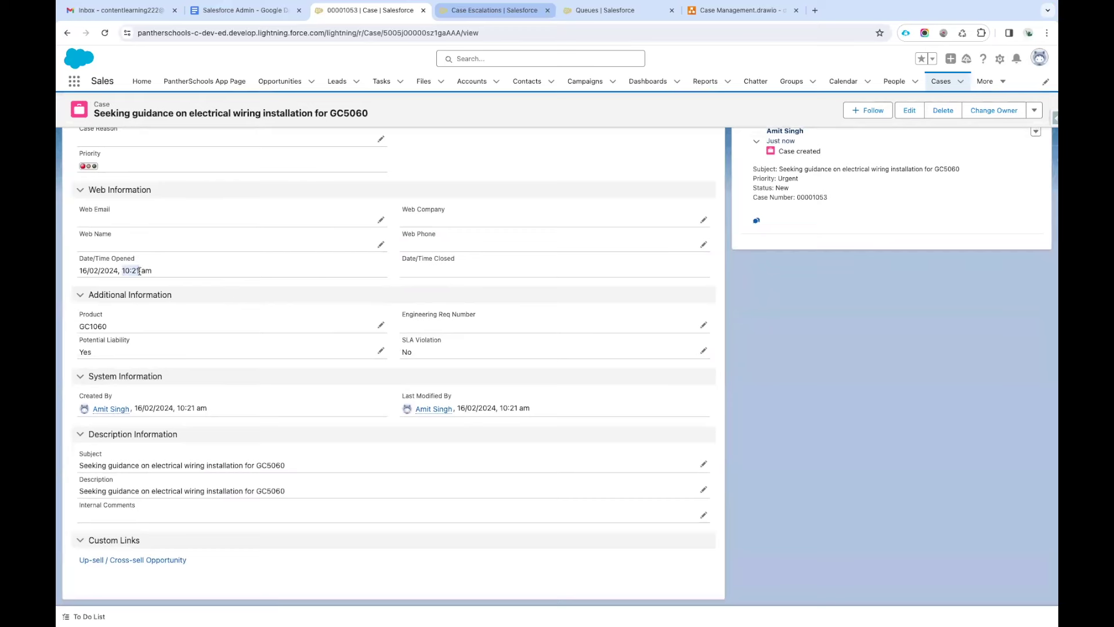
Review the queued row's PantherSchools Case Escalation Rule and 30 Minutes escalation action.
click(497, 11)
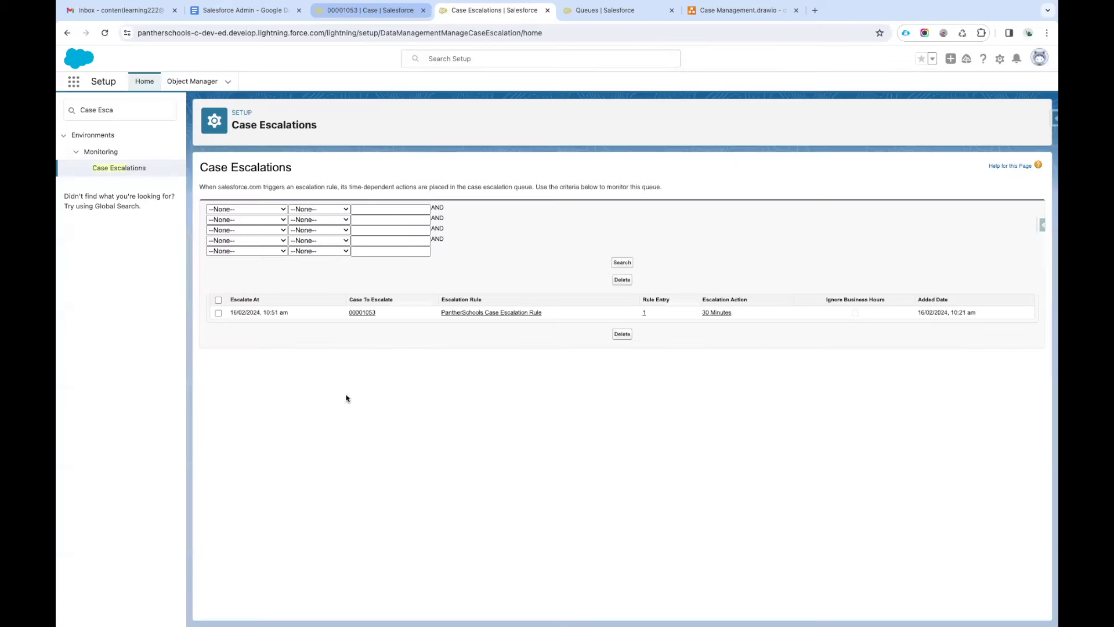
click(290, 316)
click(218, 300)
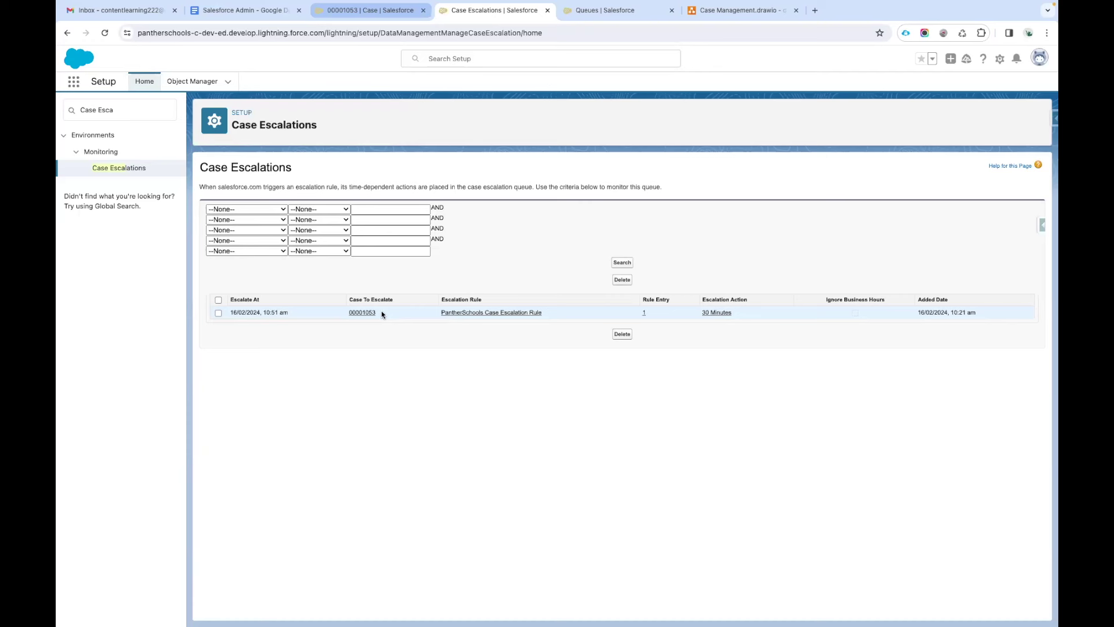
click(640, 313)
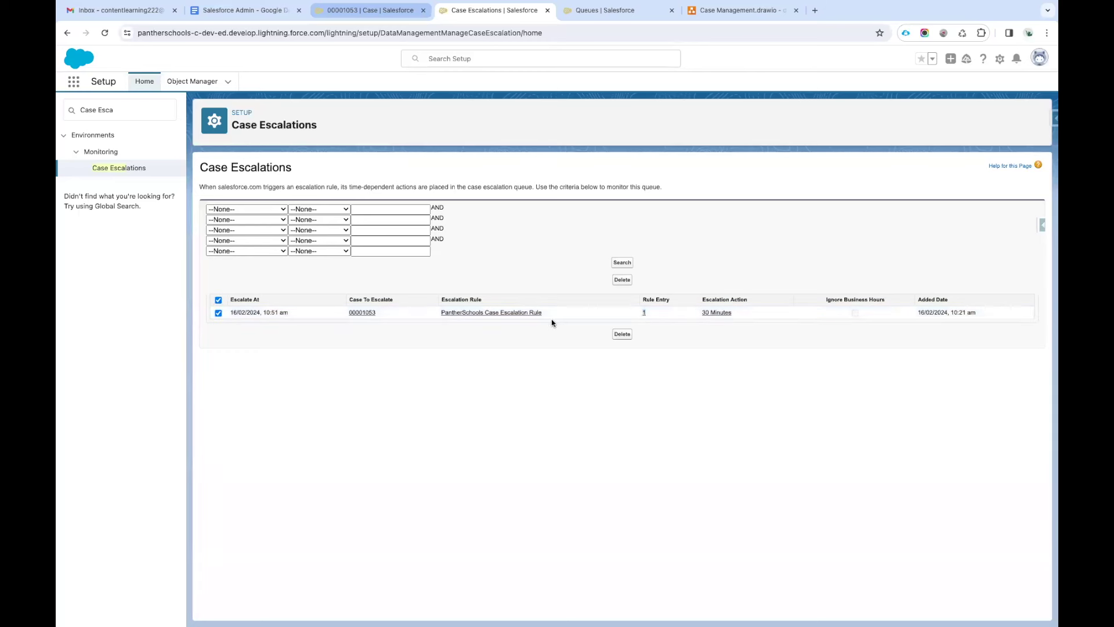
drag(550, 316, 436, 318)
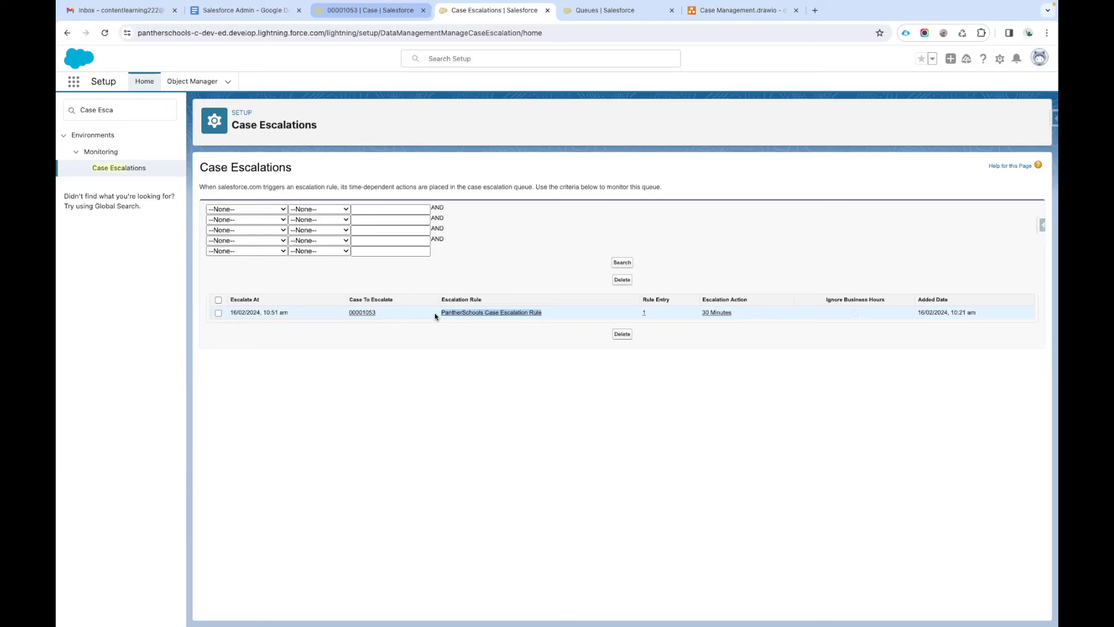
click(581, 375)
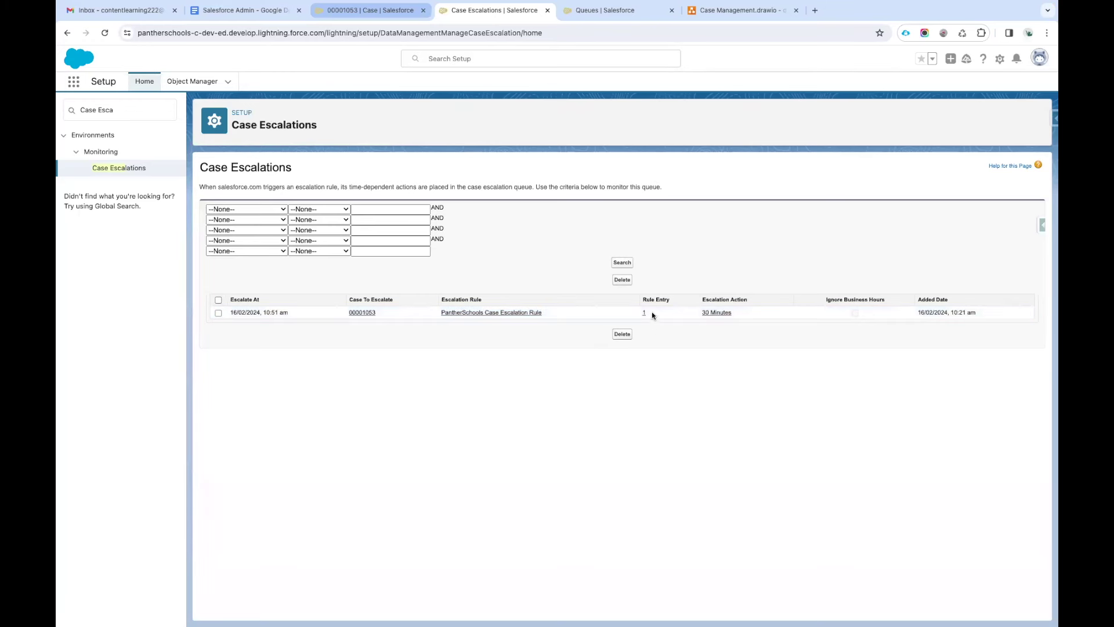
key(space)
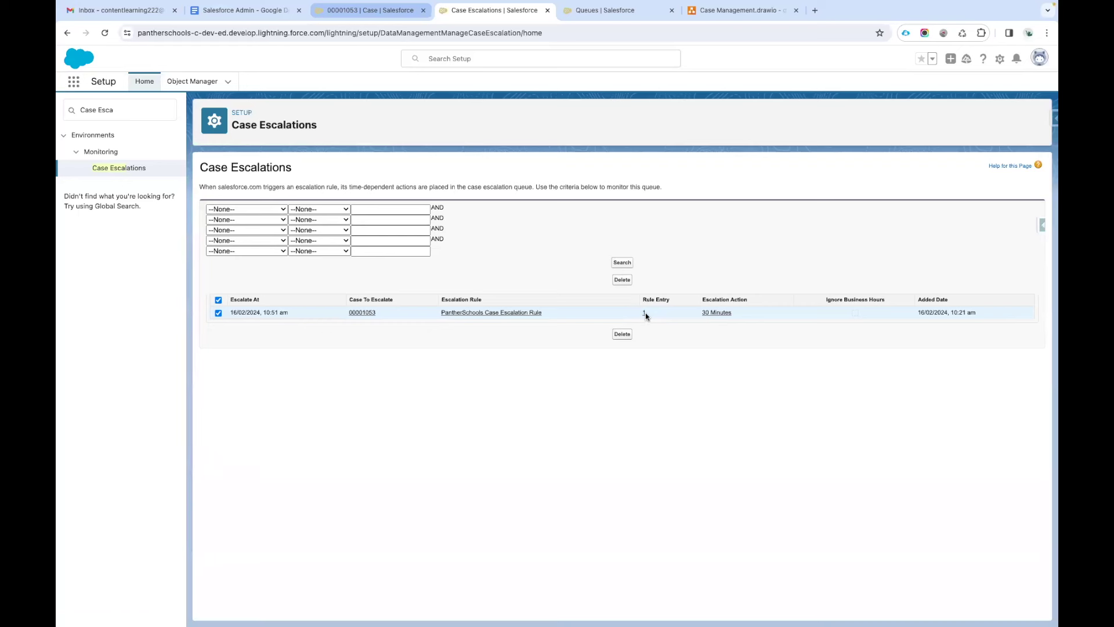
triple_click(739, 313)
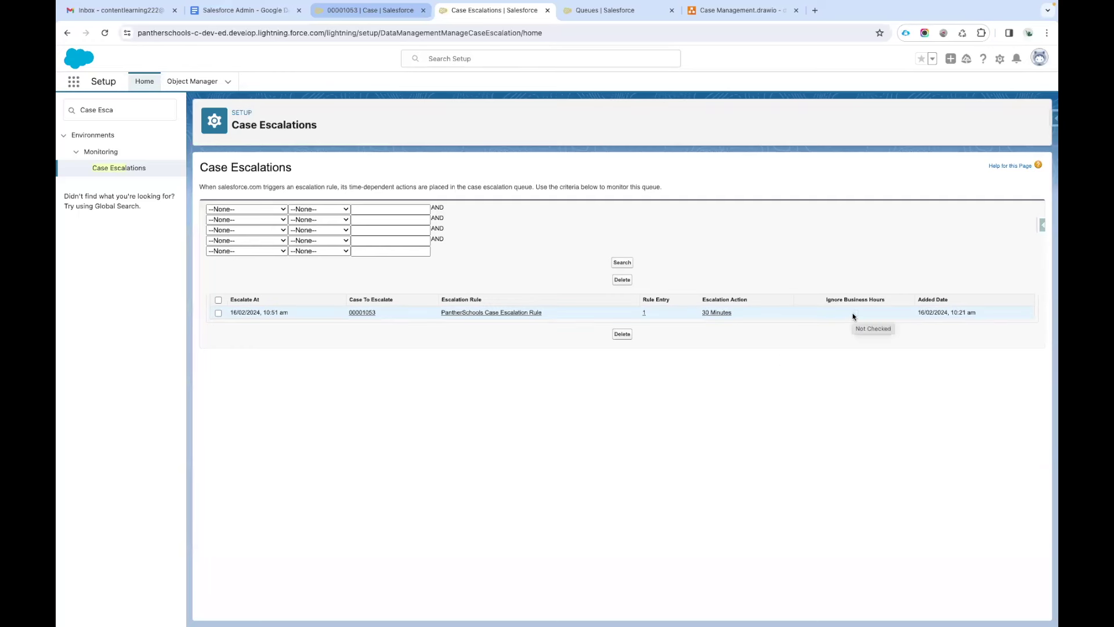
Clone case 00001053 as High priority via the assignment rule, landing in High Priority Queue.
click(353, 12)
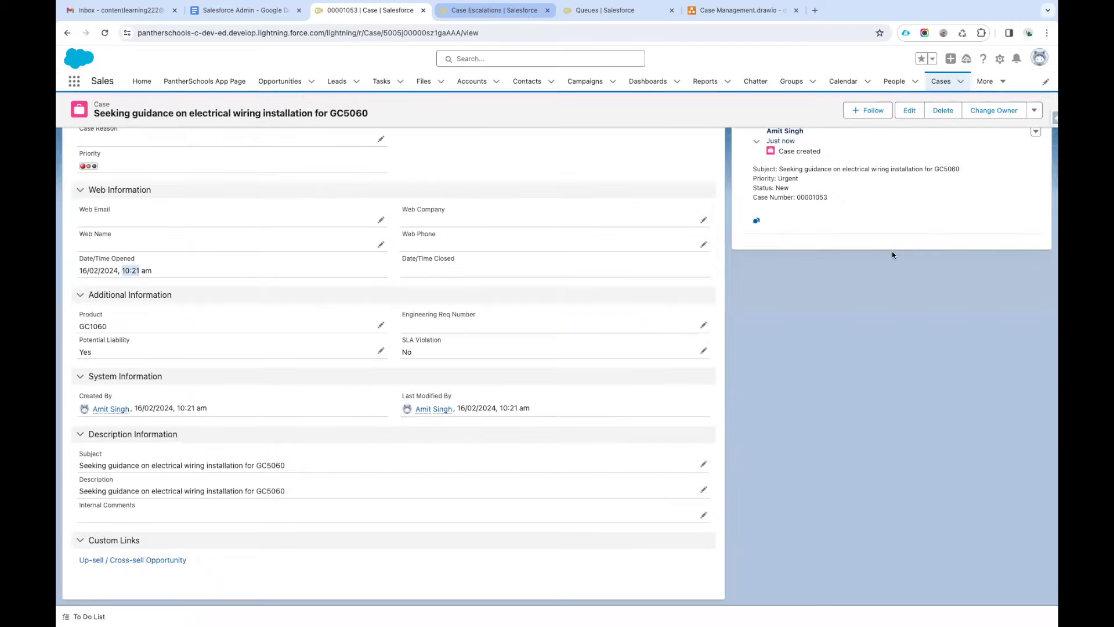
click(1035, 110)
click(986, 131)
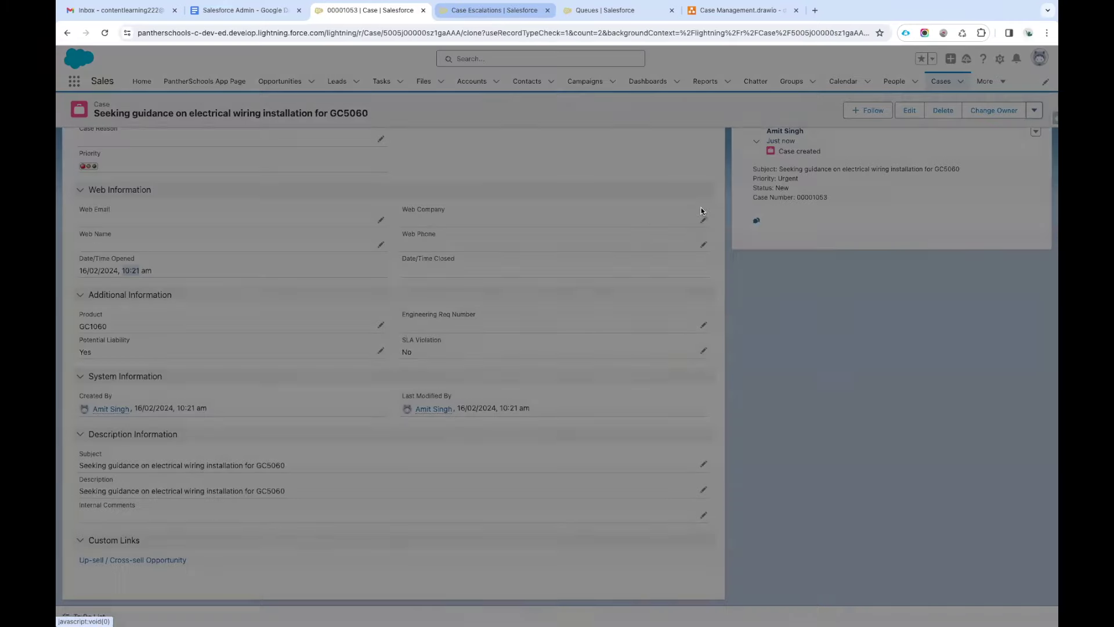
click(613, 199)
click(598, 254)
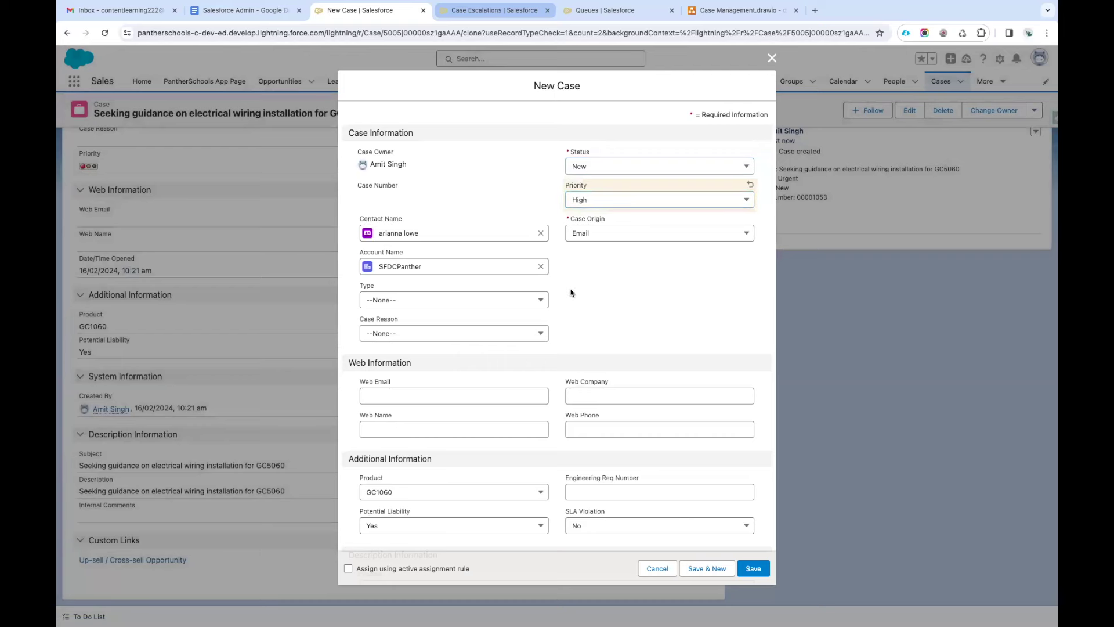
click(395, 569)
click(752, 569)
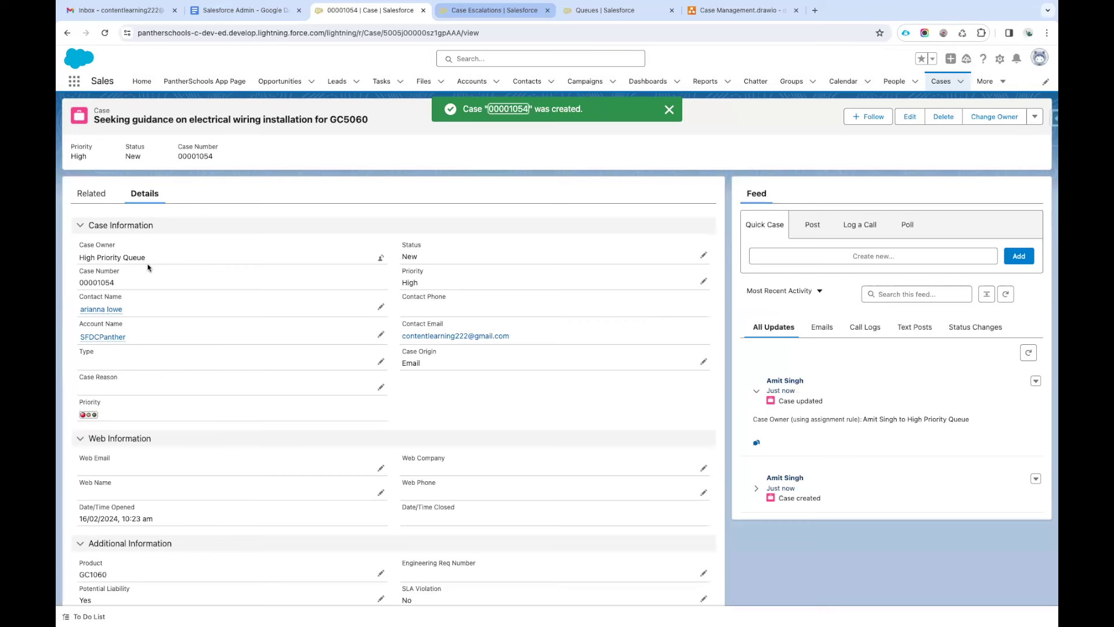
triple_click(62, 264)
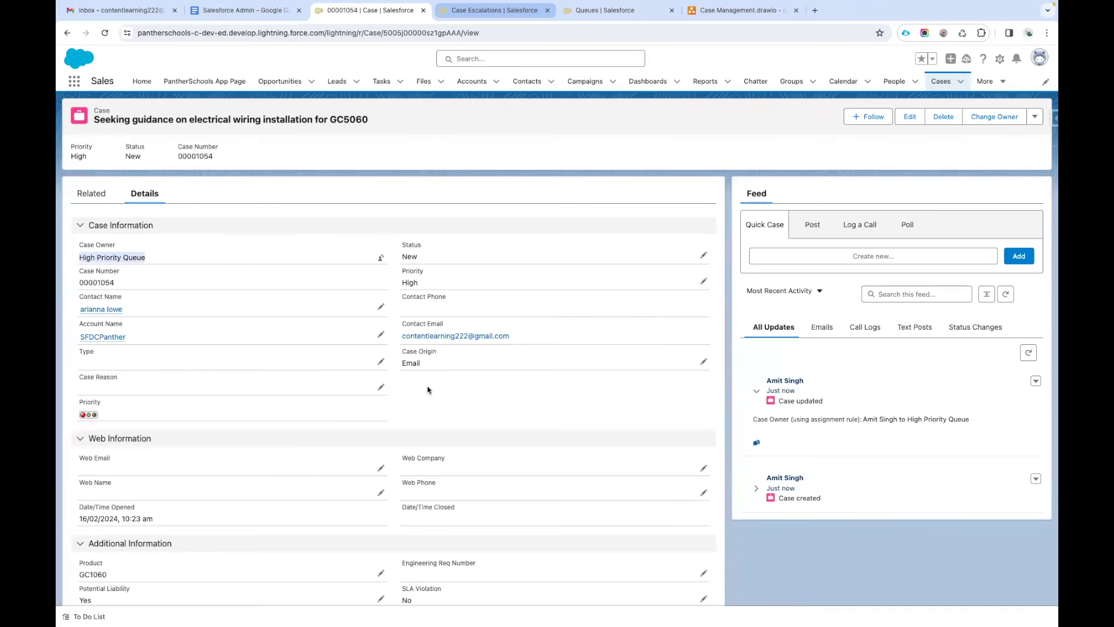
click(495, 12)
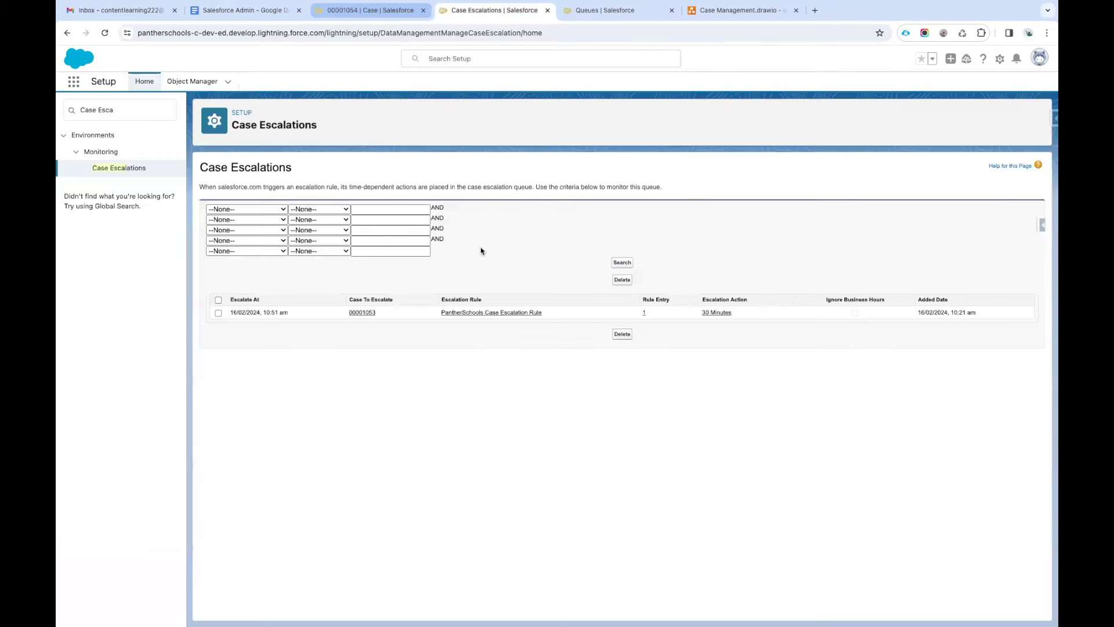
Refresh the escalation queue, check case 00001054's 1:23 pm time, and screenshot the table.
click(622, 263)
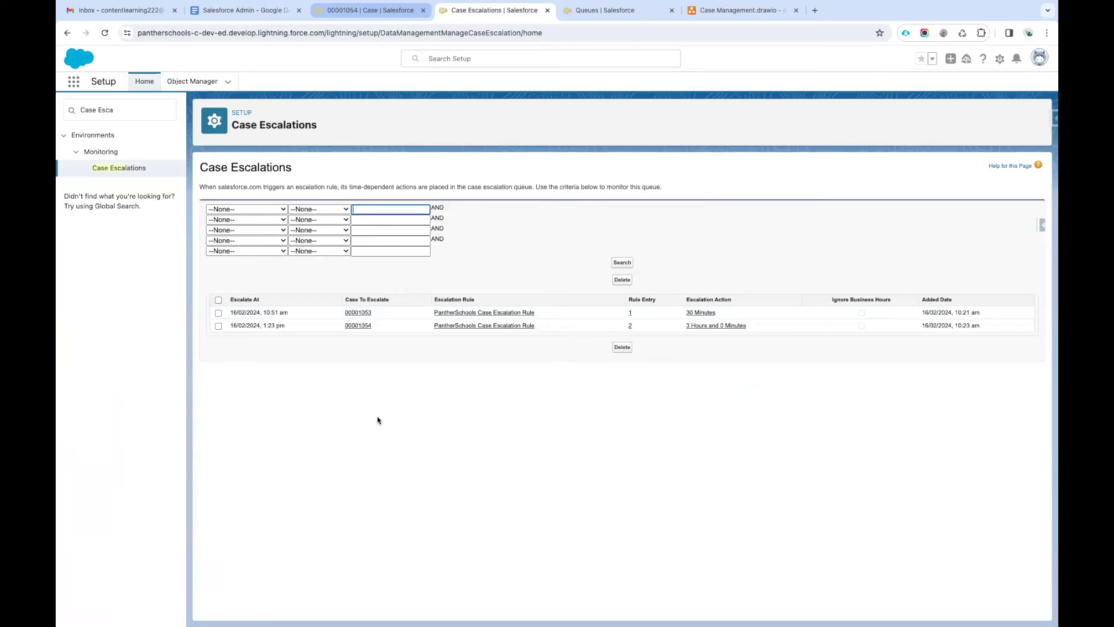
click(963, 326)
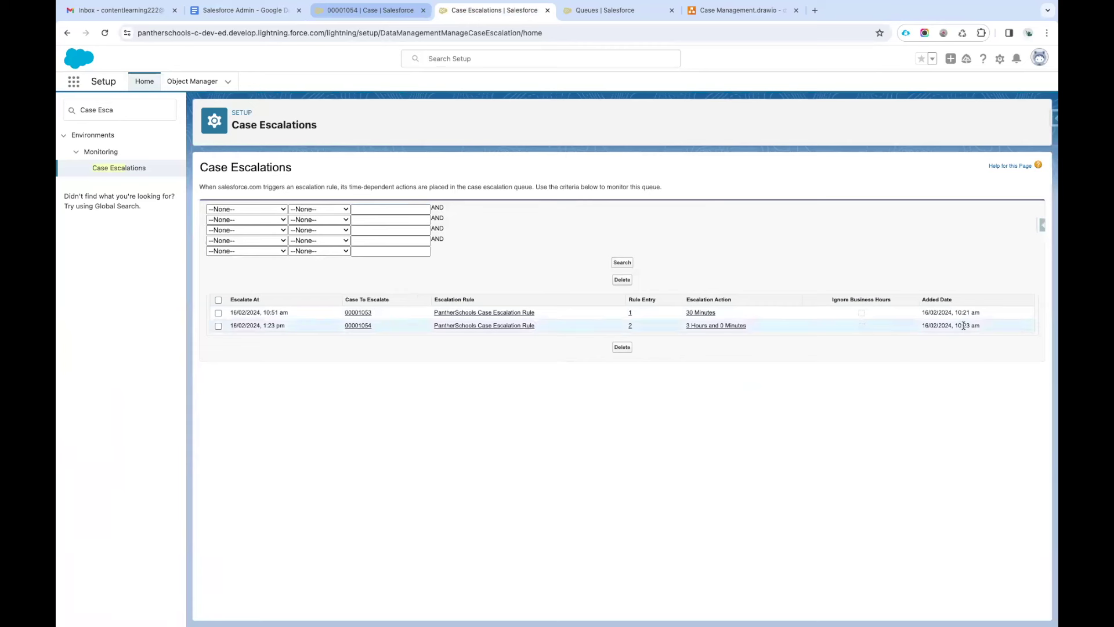
double_click(966, 326)
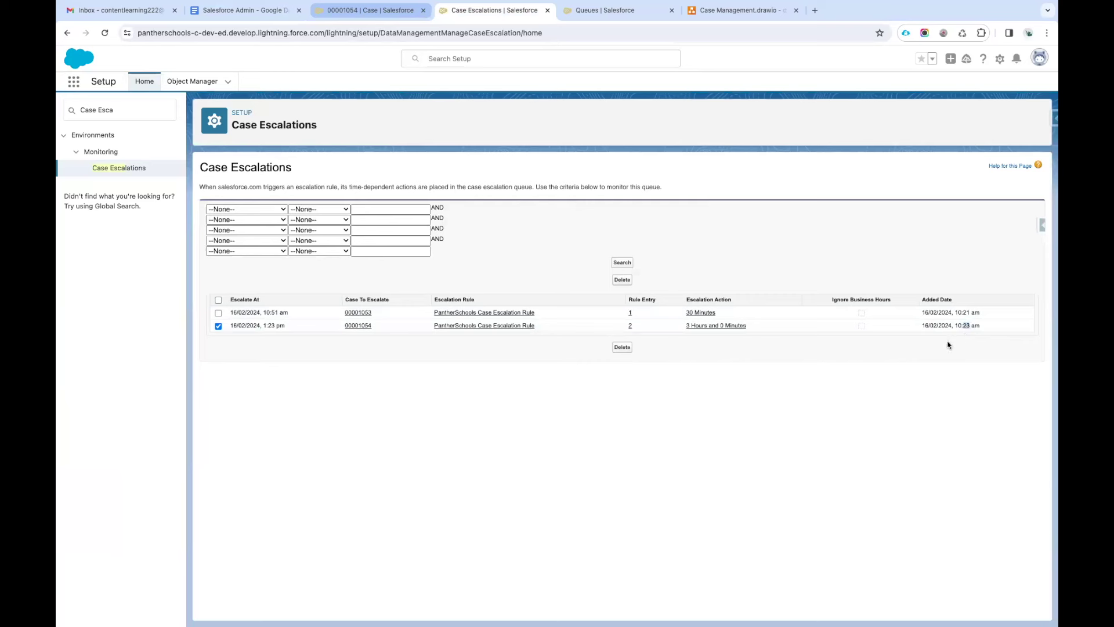
click(215, 326)
key(super+shift+4)
drag(199, 152, 1033, 441)
Paste the Case Escalations queue screenshot below the escalation rule images in the Salesforce Admin notes.
click(253, 15)
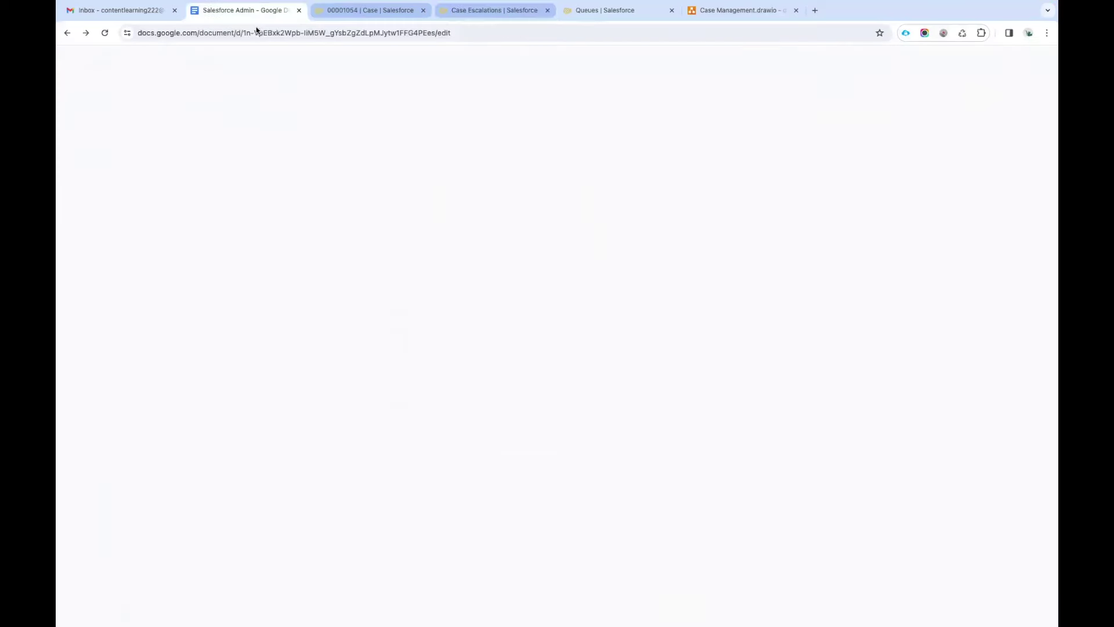
key(Return)
key(ctrl+v)
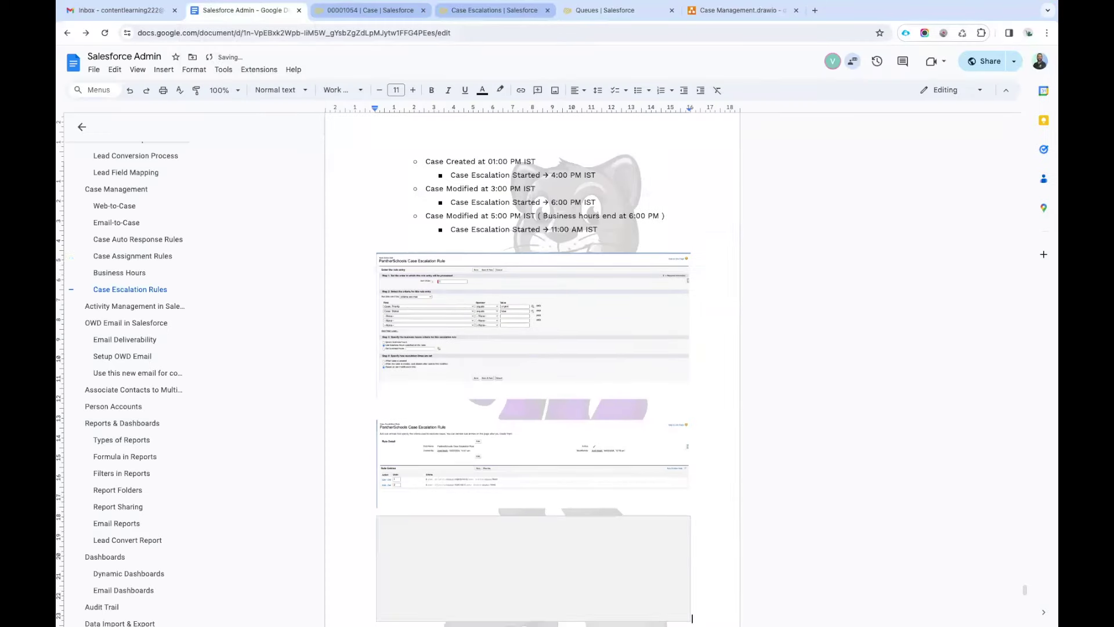
scroll(553, 516, down, 2)
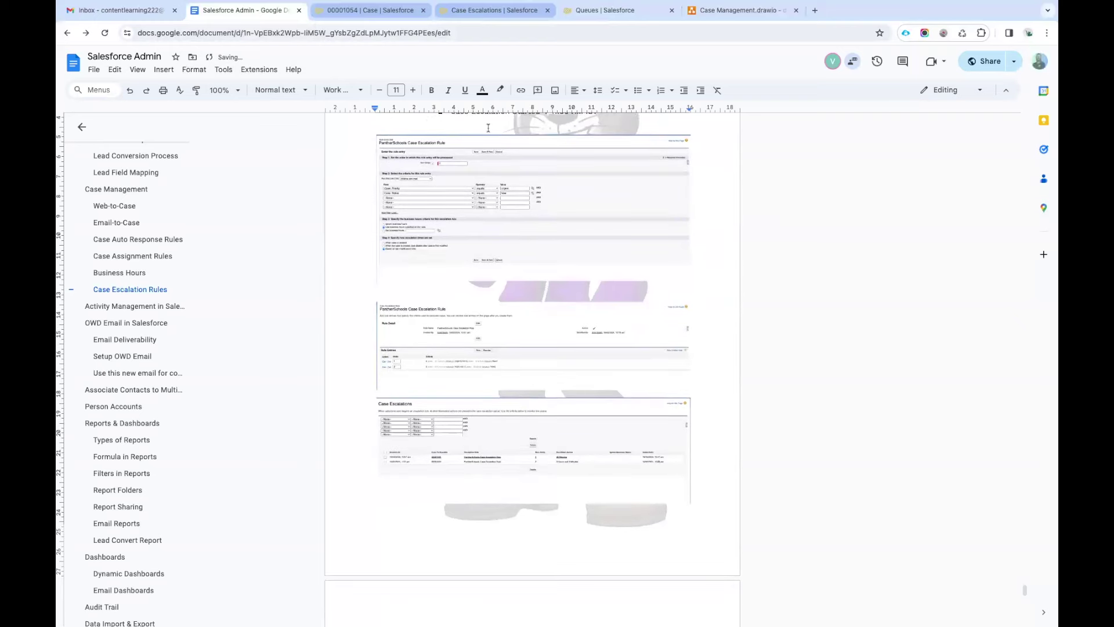
click(492, 10)
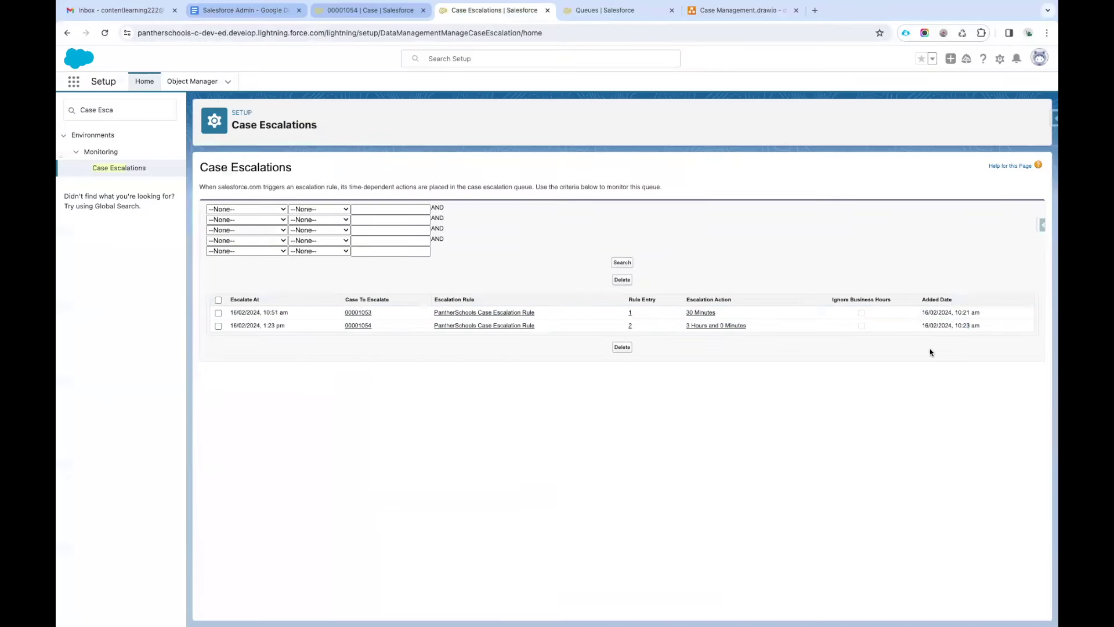
drag(294, 317, 260, 326)
click(219, 313)
click(218, 300)
click(218, 301)
click(351, 463)
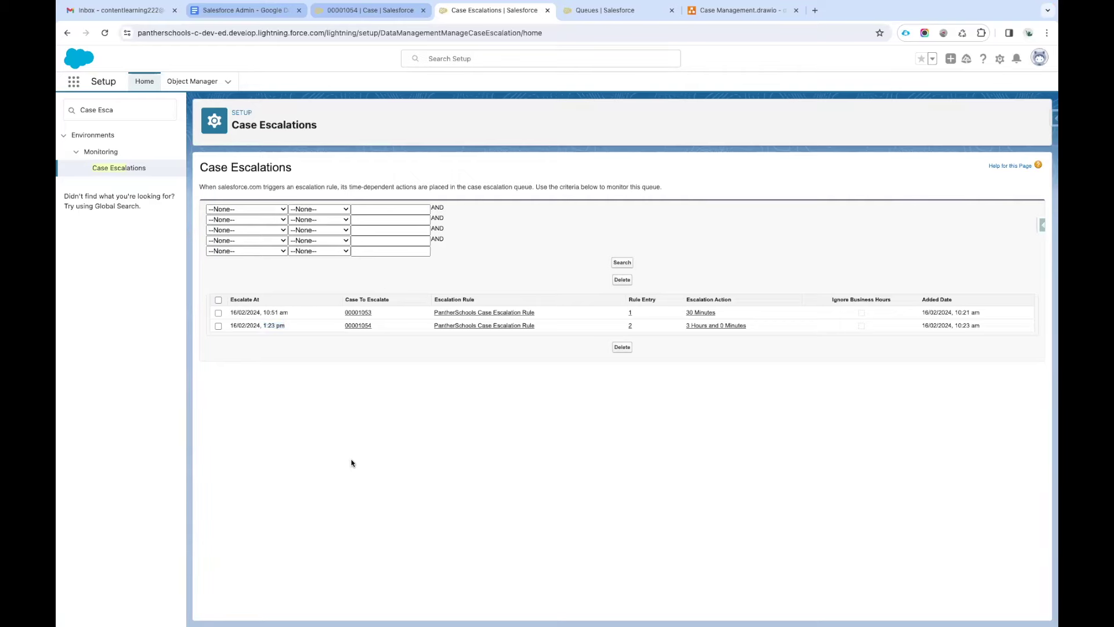